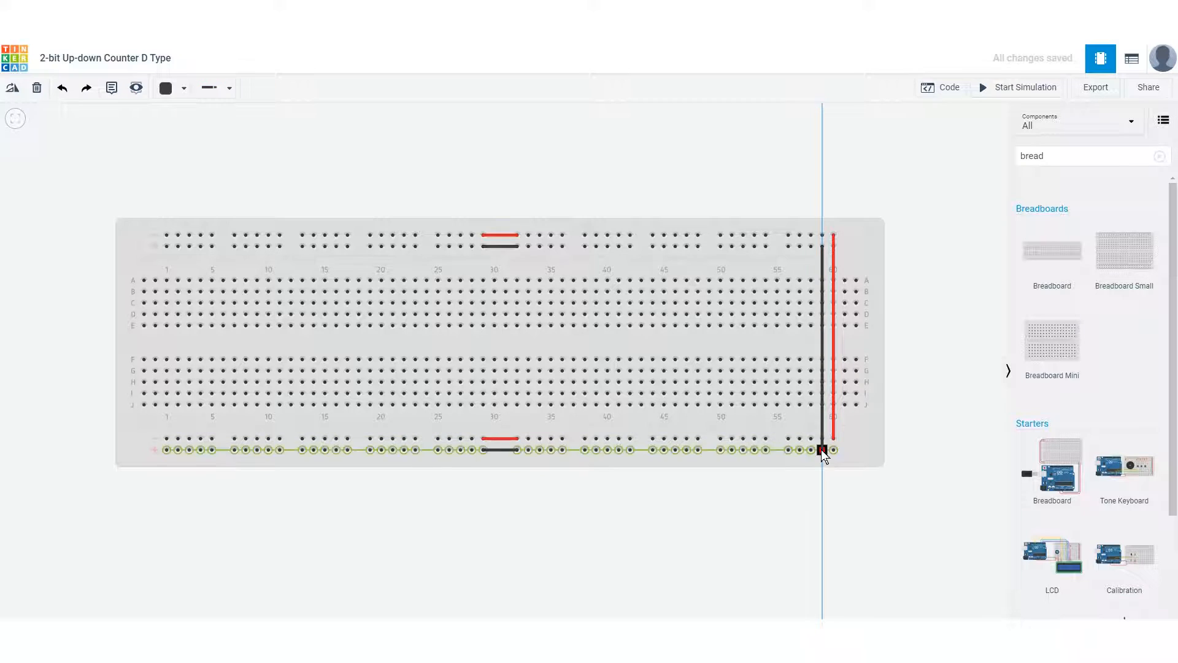
- Find the function generator in the component library and place it above the breadboard
{"action": "double_click", "coordinate": [1033, 156]}
{"action": "type", "text": "gener"}
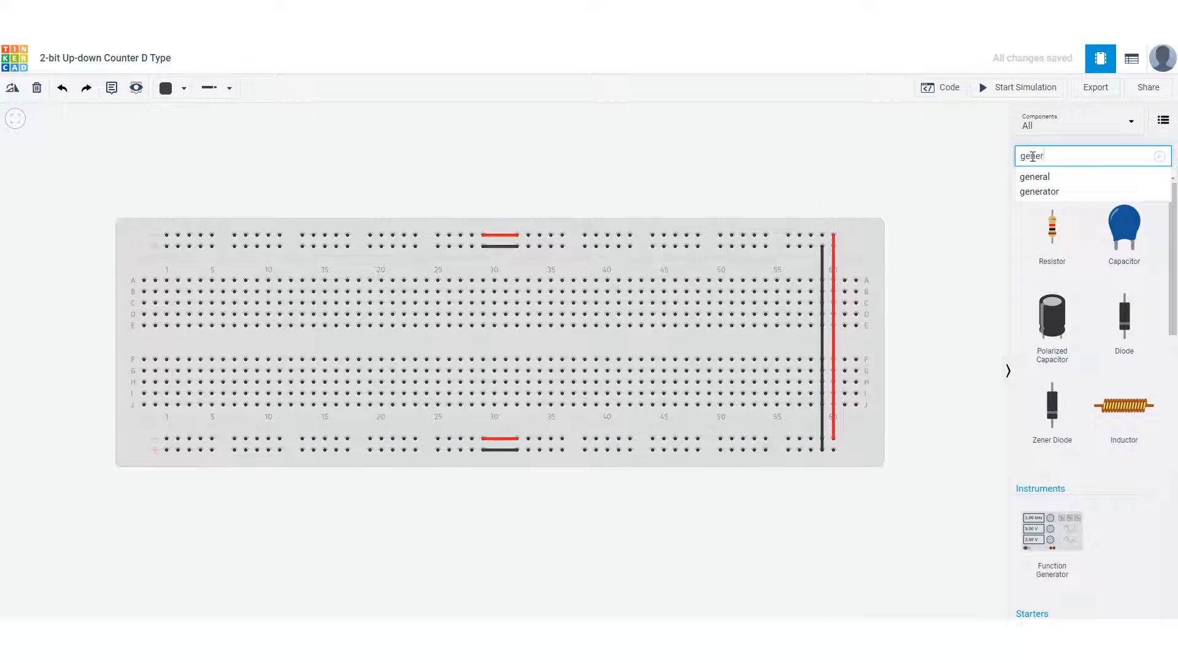
{"action": "left_click_drag", "start_coordinate": [1065, 544], "coordinate": [524, 208]}
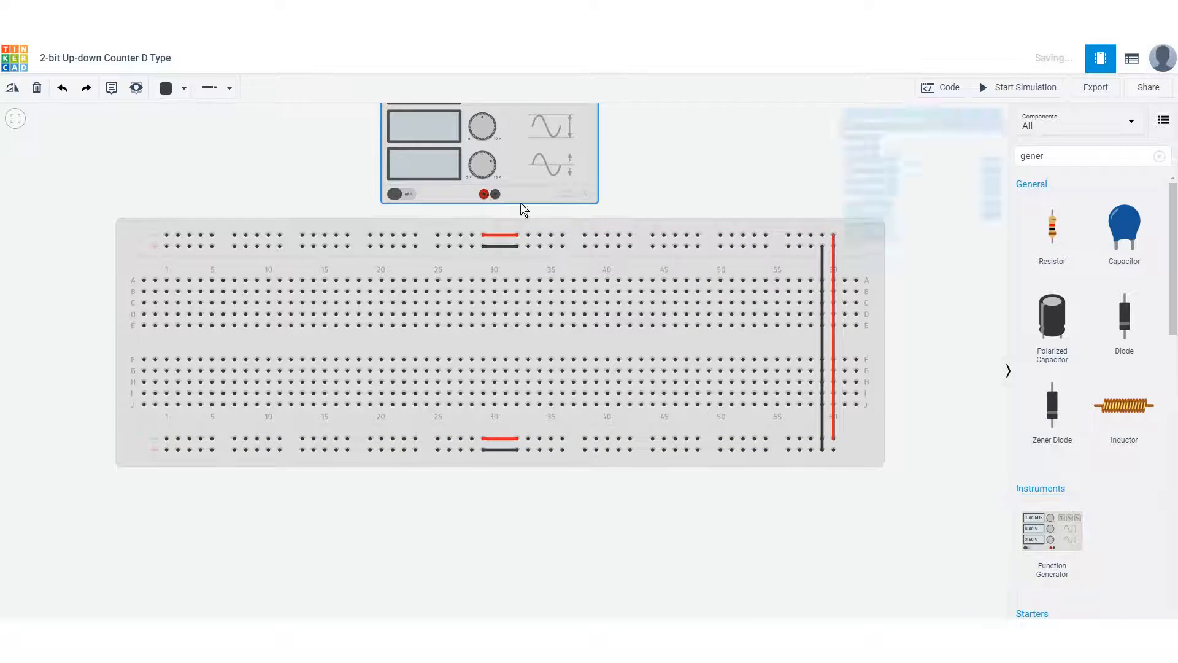
{"action": "left_click_drag", "start_coordinate": [663, 186], "coordinate": [671, 226]}
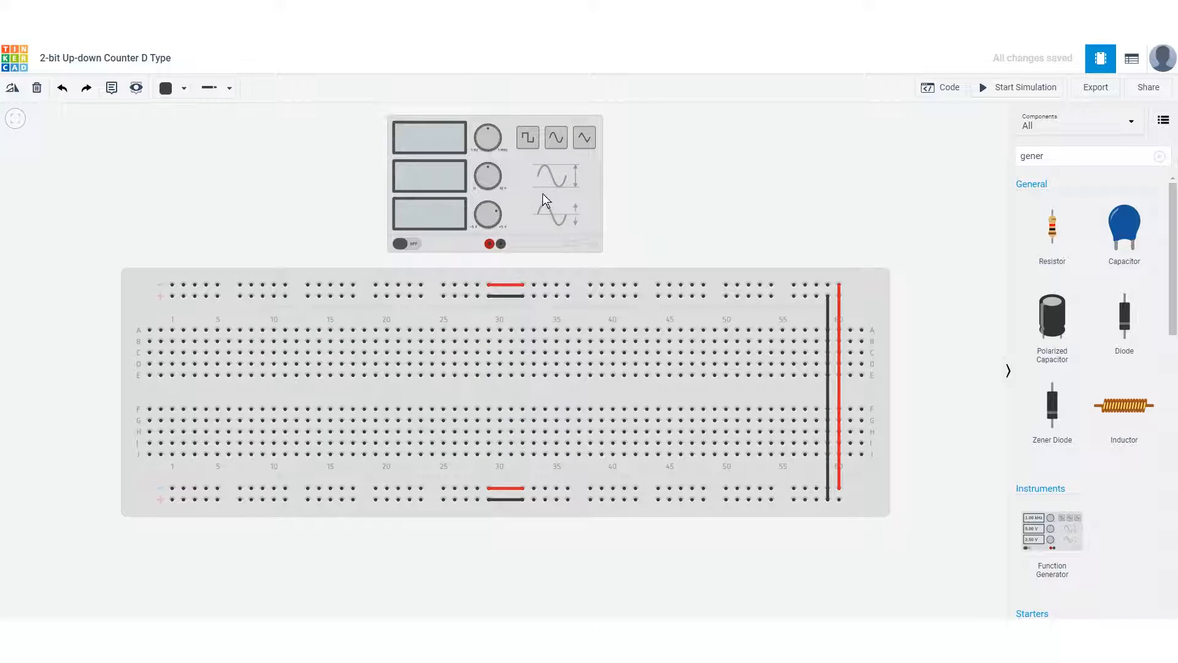
- Find the power supply in the component library and place it above the breadboard, beside the function generator
{"action": "left_click", "coordinate": [950, 89]}
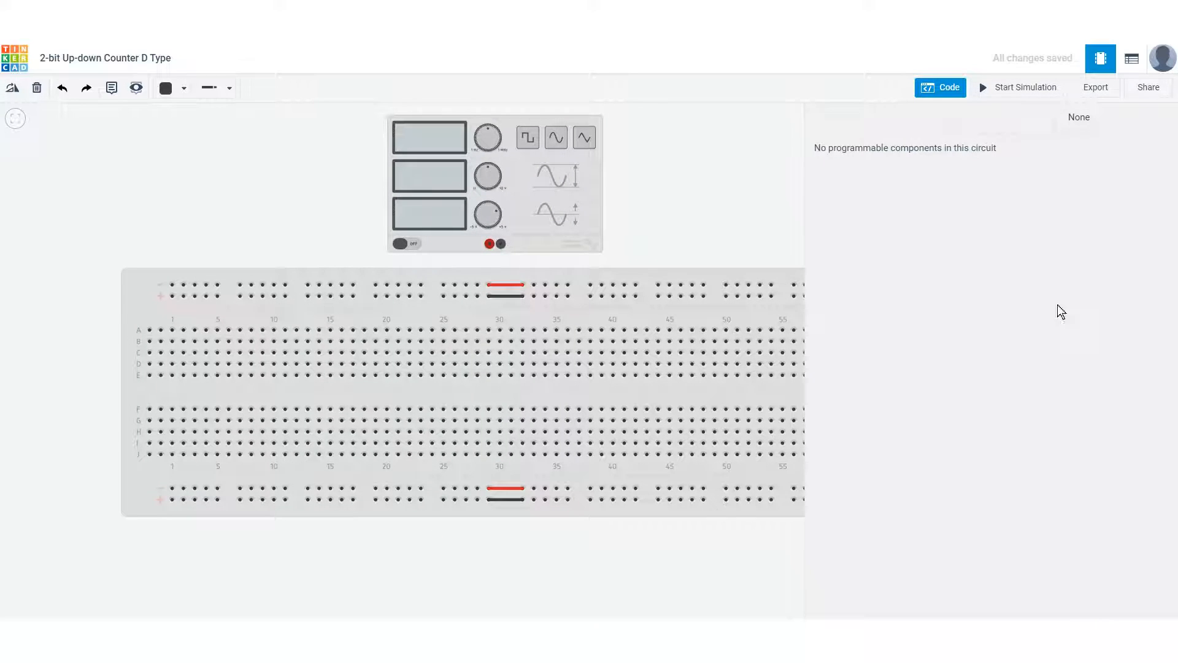
{"action": "left_click", "coordinate": [952, 90]}
{"action": "type", "text": "power"}
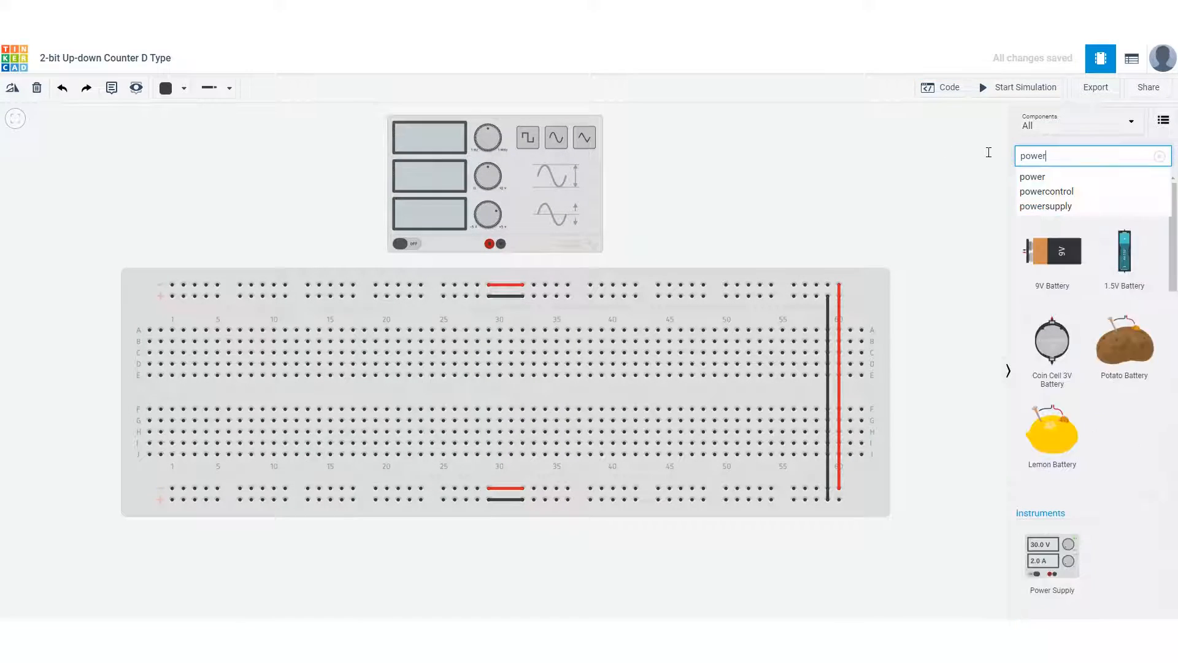
{"action": "left_click_drag", "start_coordinate": [1052, 552], "coordinate": [274, 241]}
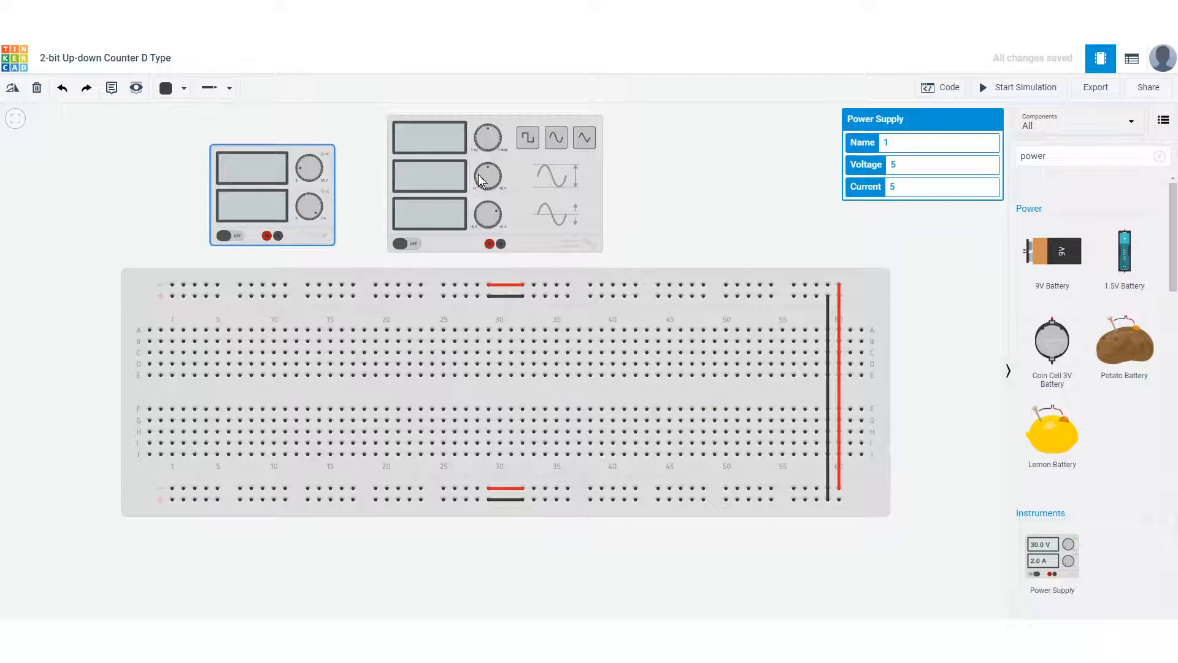
- Set the function generator's frequency to 5 Hz
{"action": "left_click", "coordinate": [526, 191]}
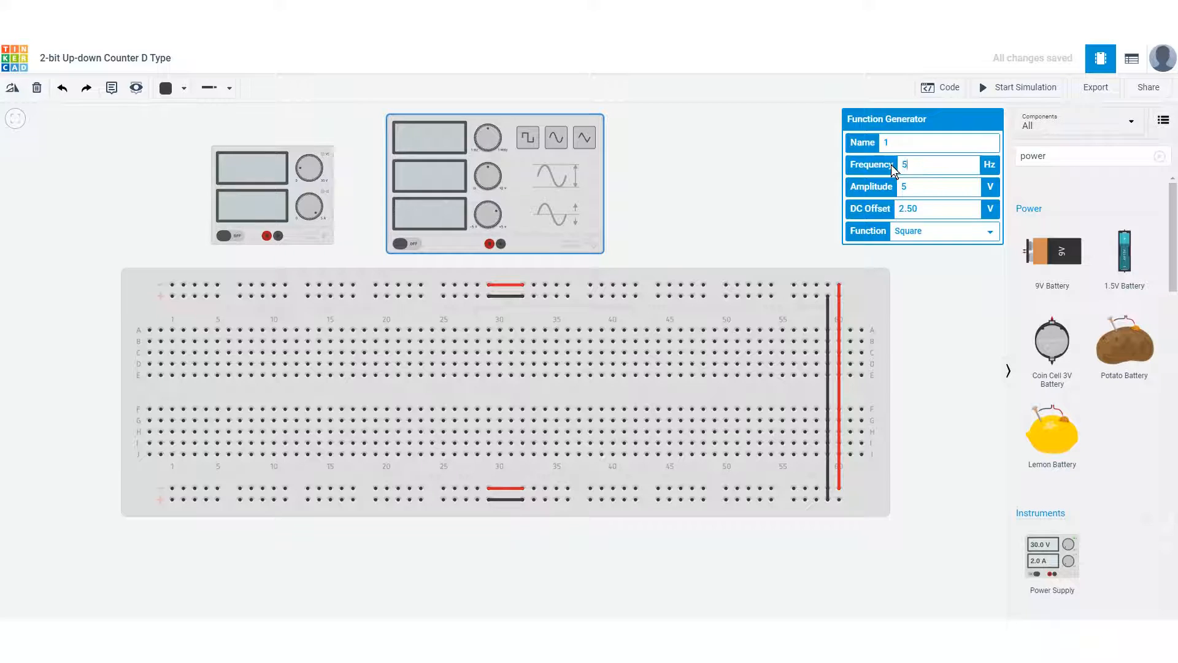
{"action": "left_click", "coordinate": [787, 200]}
- Wire the power supply's positive and negative terminals to the outer and inner upper rails, and move the function generator beside it
{"action": "left_click_drag", "start_coordinate": [276, 202], "coordinate": [181, 203]}
{"action": "left_click", "coordinate": [172, 235]}
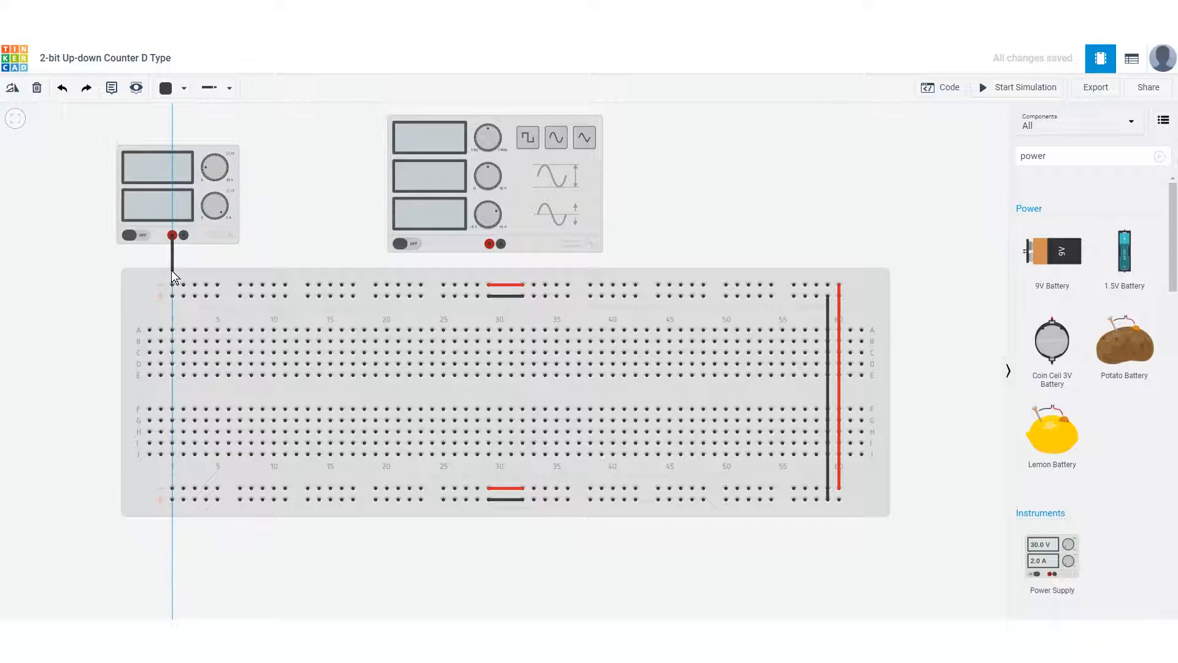
{"action": "left_click", "coordinate": [172, 284]}
{"action": "left_click", "coordinate": [183, 235]}
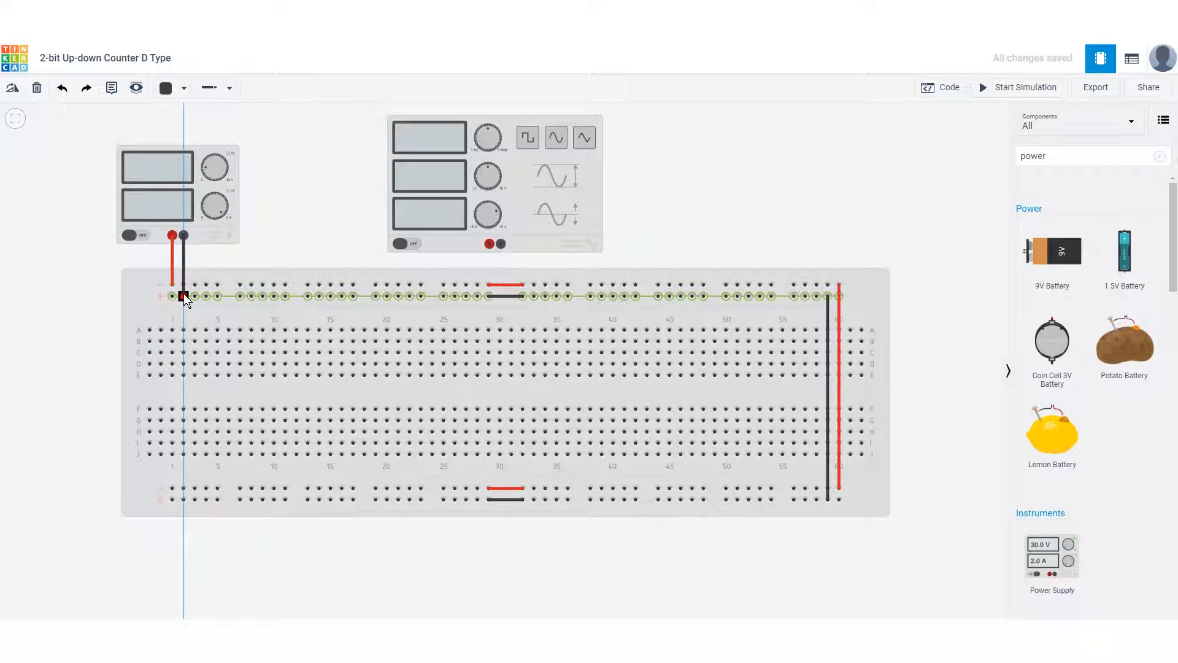
{"action": "left_click", "coordinate": [183, 296]}
{"action": "left_click_drag", "start_coordinate": [421, 222], "coordinate": [281, 213]}
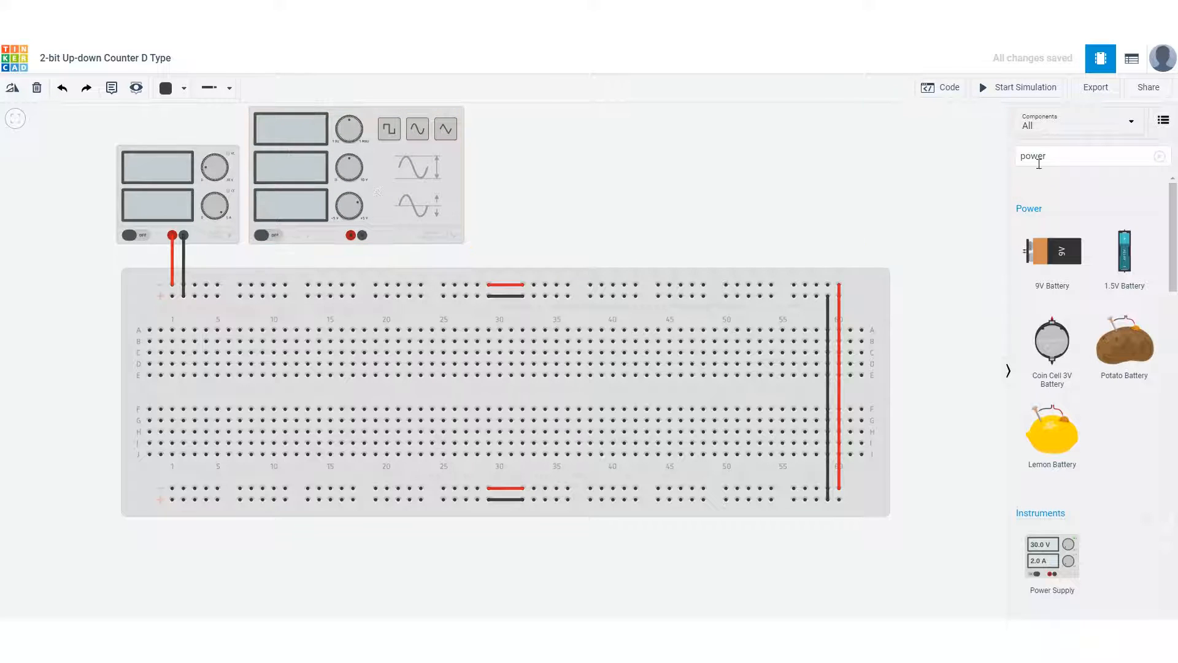
- Find the 7474 dual D flip-flop and place it across the breadboard's centre gap at columns 13 to 19
{"action": "type", "text": "7575"}
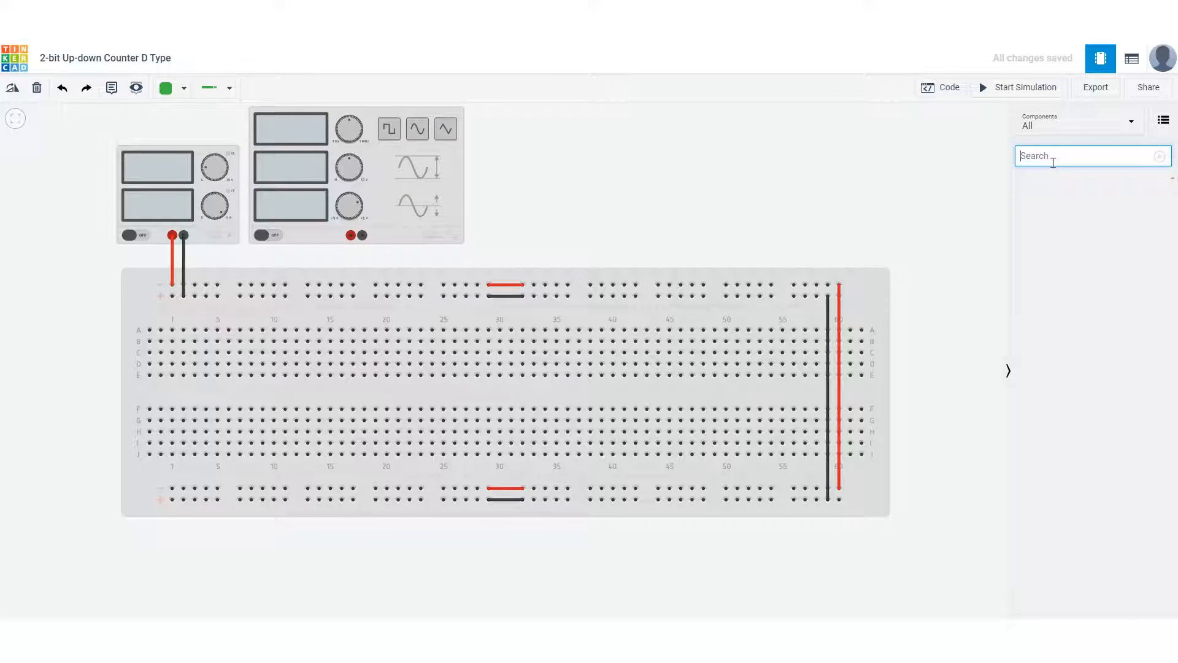
{"action": "type", "text": "7474"}
{"action": "left_click_drag", "start_coordinate": [1052, 252], "coordinate": [345, 403]}
{"action": "left_click", "coordinate": [566, 192]}
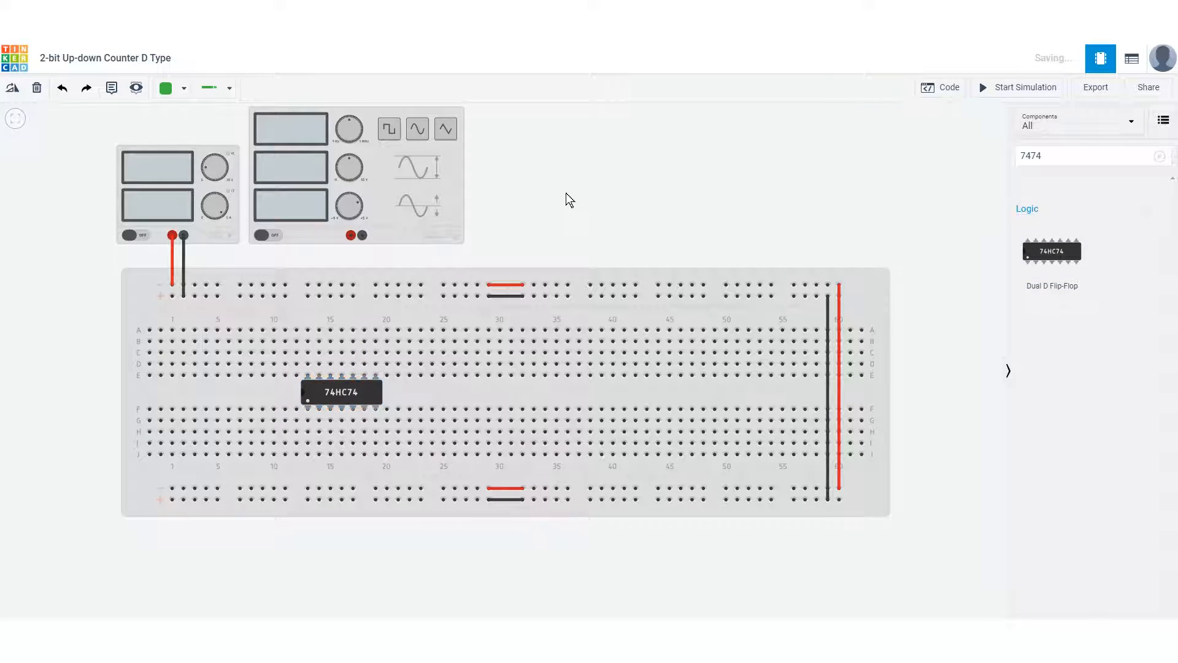
- Find the 7486 chip and place it in the empty area above the breadboard
{"action": "double_click", "coordinate": [1067, 158]}
{"action": "key", "text": "BackSpace"}
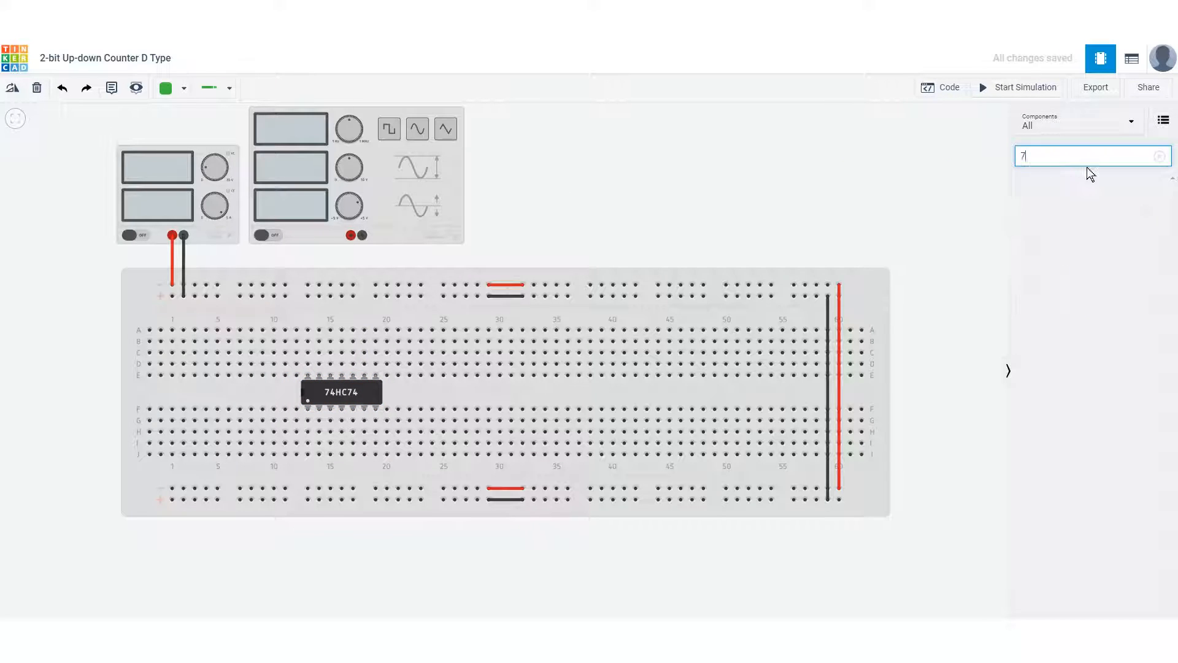
{"action": "type", "text": "7486"}
{"action": "left_click_drag", "start_coordinate": [1059, 250], "coordinate": [615, 179]}
- Find the hex inverter and place it above the breadboard next to the 74HC86
{"action": "double_click", "coordinate": [1077, 158]}
{"action": "key", "text": "BackSpace"}
{"action": "type", "text": "inverte"}
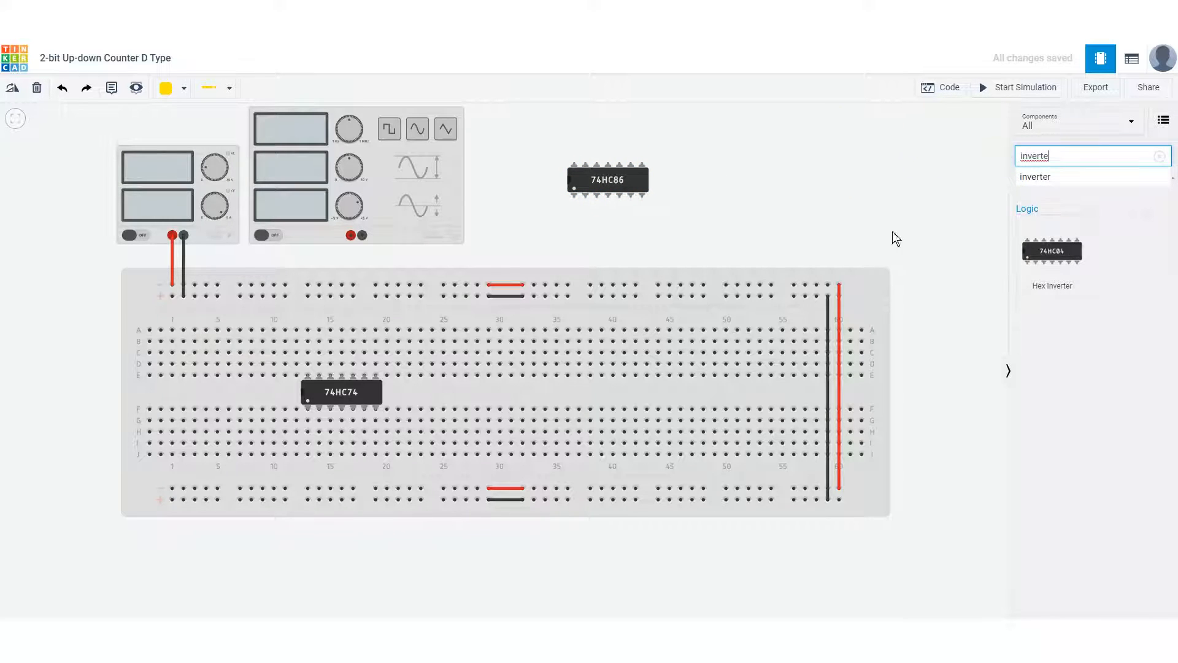
{"action": "left_click_drag", "start_coordinate": [1052, 251], "coordinate": [745, 179]}
- Power the 74HC74 with a red wire from A13 to the outer upper rail and a black wire from J19 to the outer lower rail
{"action": "left_click", "coordinate": [308, 285]}
{"action": "left_click", "coordinate": [308, 331]}
{"action": "left_click", "coordinate": [376, 454]}
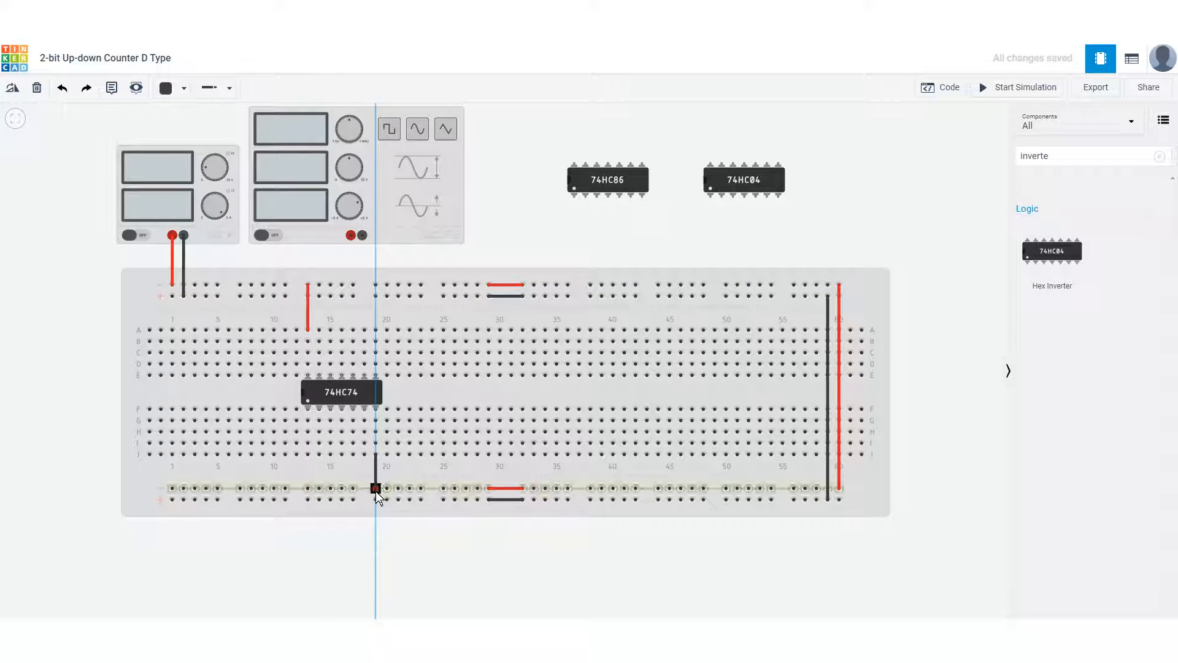
{"action": "left_click", "coordinate": [376, 499]}
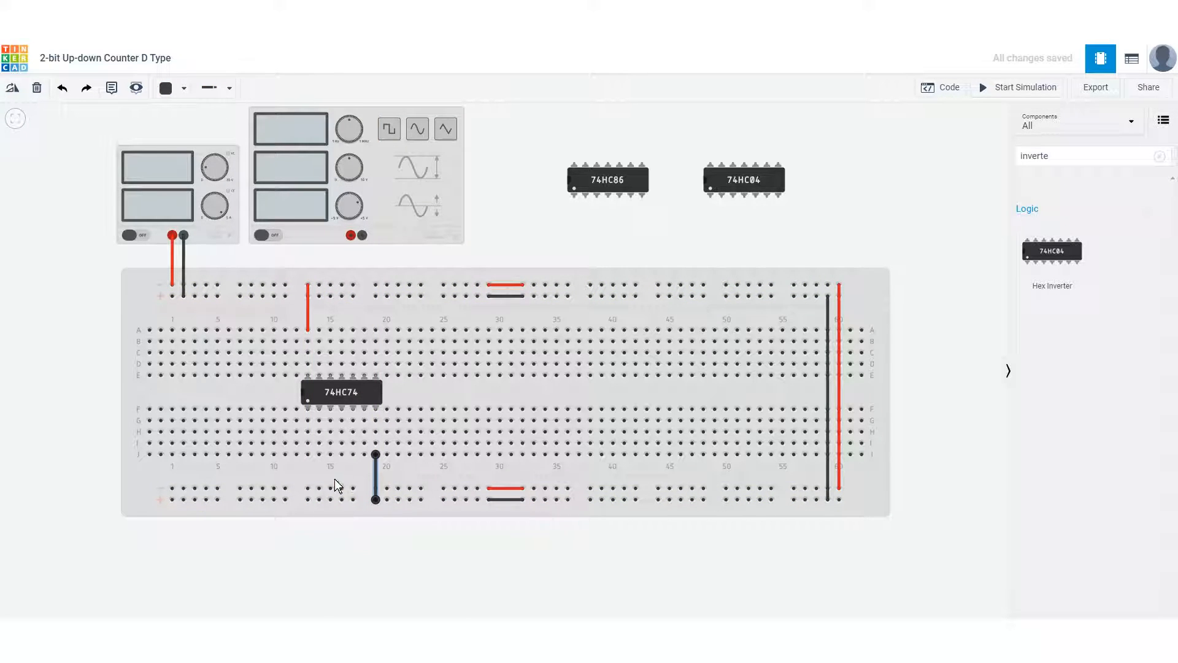
- Connect G16 and G13 below the 74HC74 to the inner lower rail with red wires
{"action": "left_click", "coordinate": [342, 410]}
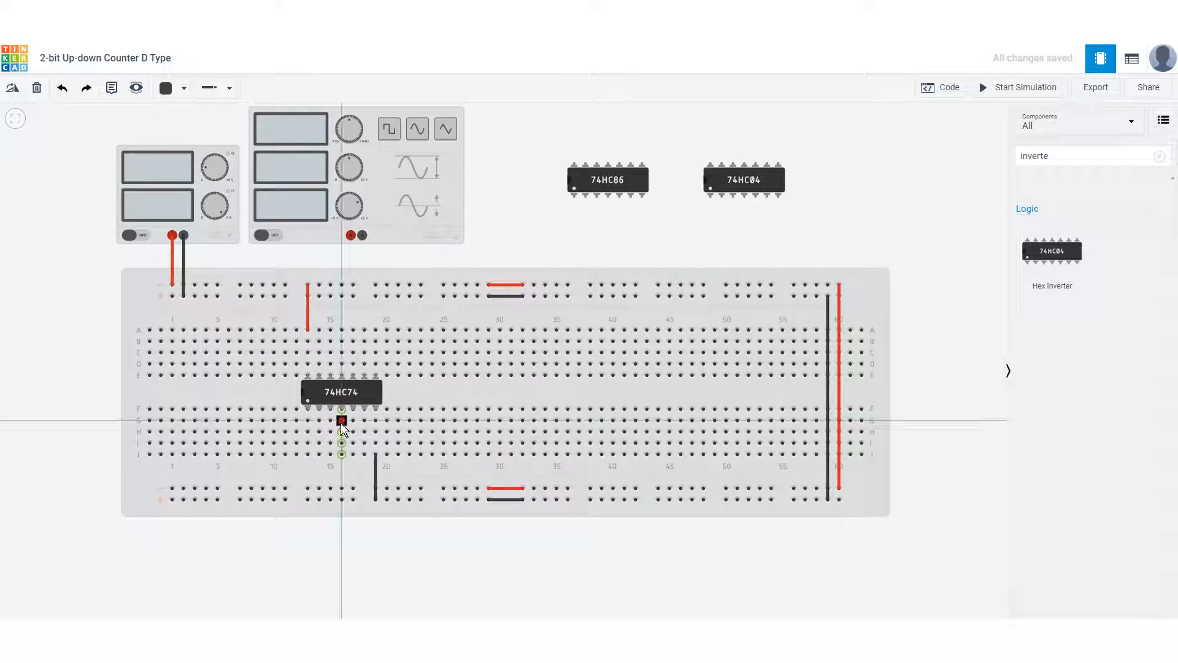
{"action": "key", "text": "2"}
{"action": "left_click", "coordinate": [343, 488]}
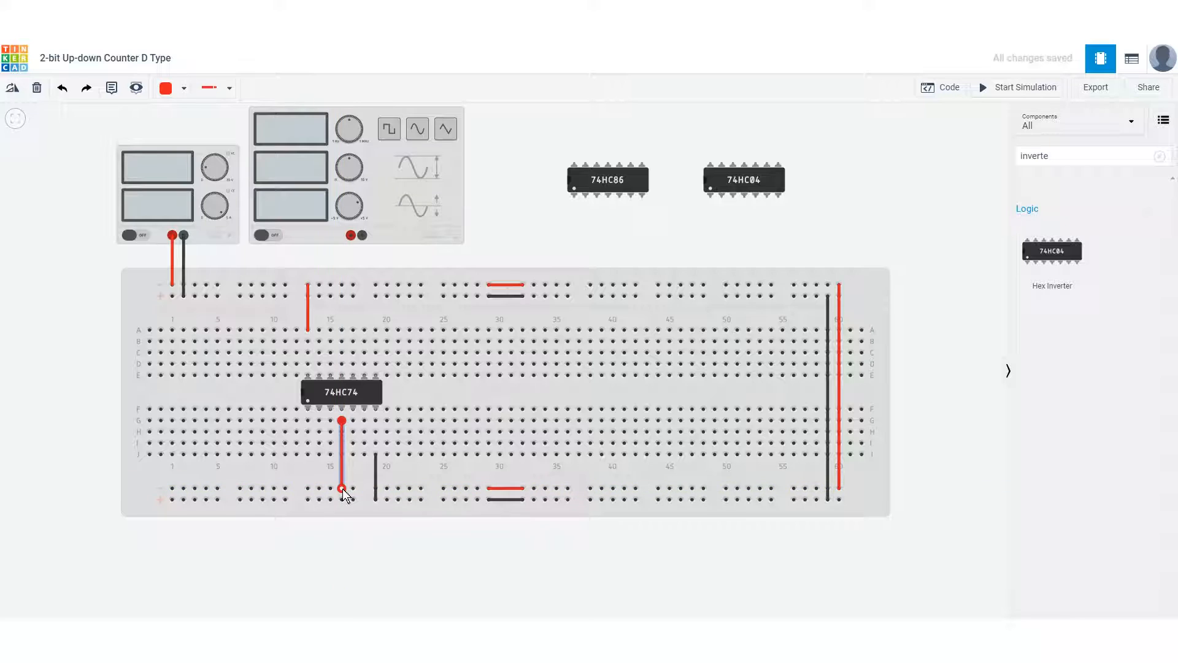
{"action": "left_click", "coordinate": [307, 420]}
{"action": "left_click", "coordinate": [308, 488]}
- Connect A14 and A17 above the 74HC74 to the outer upper rail with red wires
{"action": "left_click", "coordinate": [319, 330]}
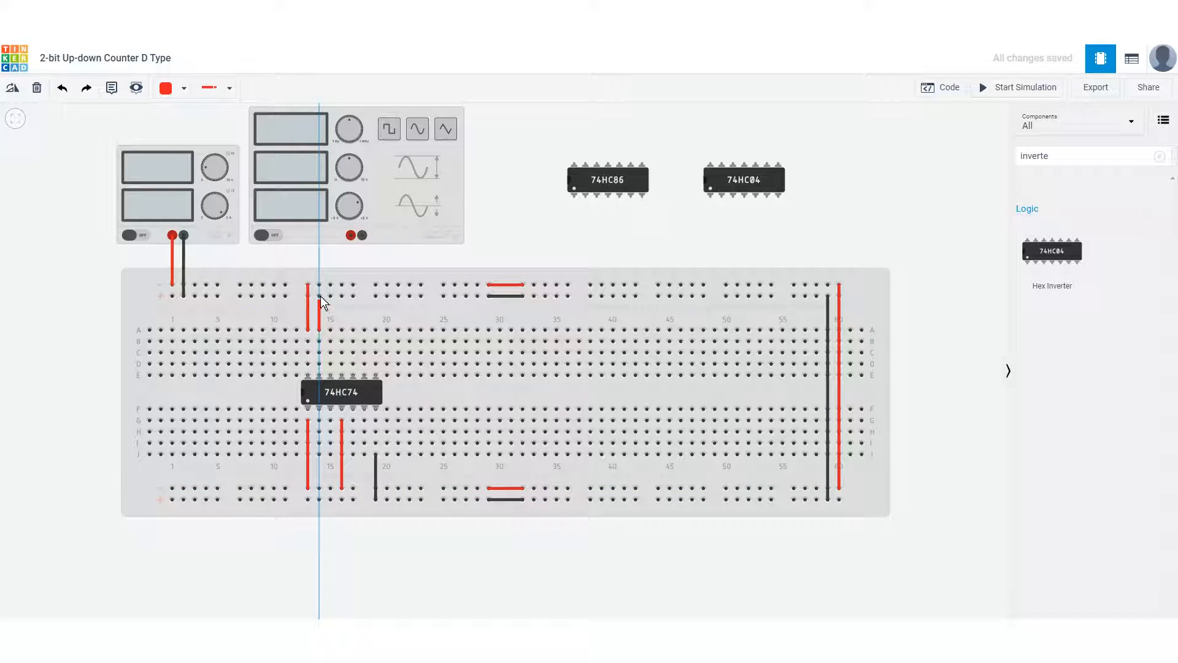
{"action": "left_click", "coordinate": [319, 285]}
{"action": "left_click", "coordinate": [353, 330]}
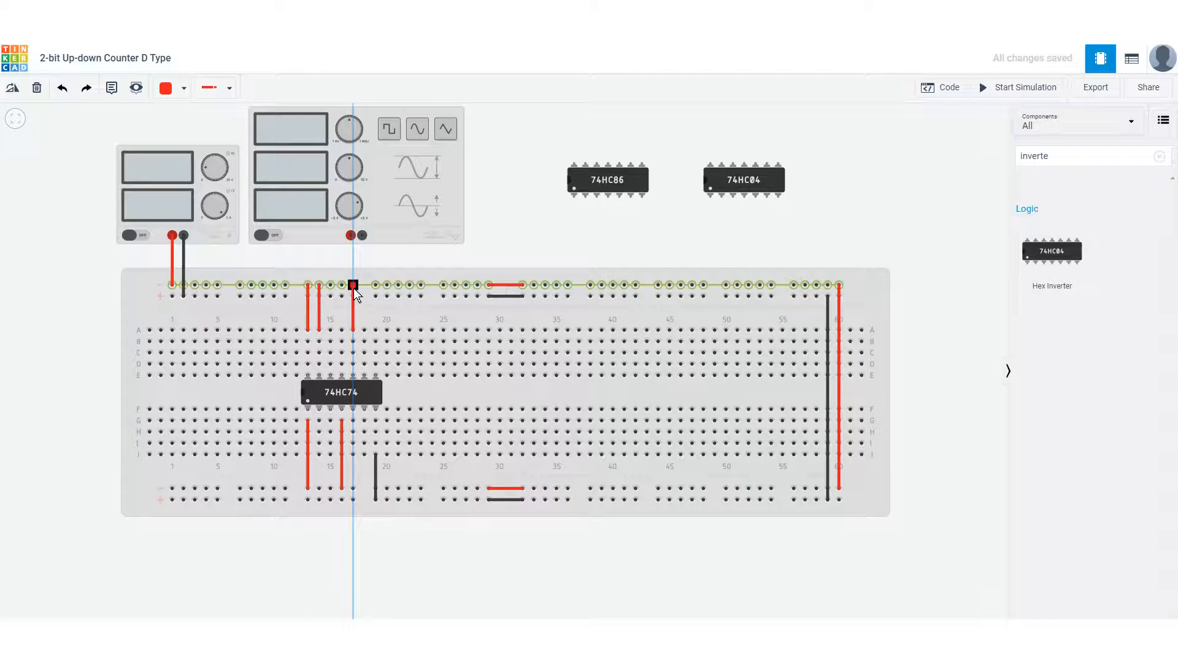
{"action": "left_click", "coordinate": [353, 285]}
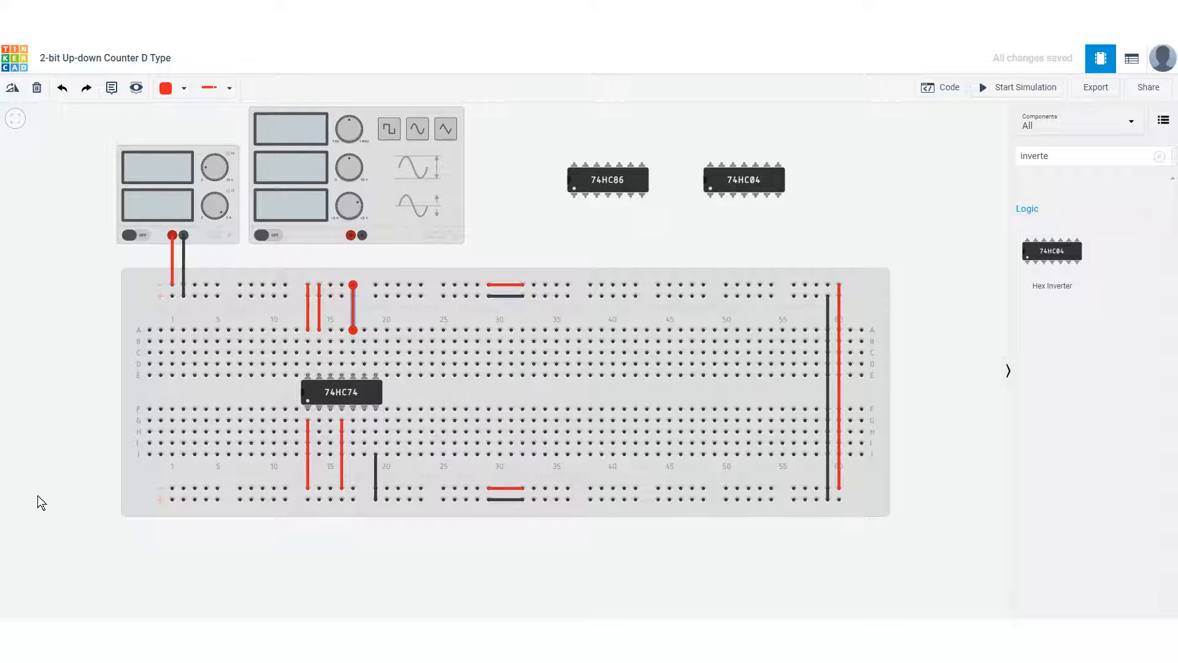
- Run a green wire from the 74HC74's first clock pin at G15 to H8
{"action": "left_click", "coordinate": [330, 408]}
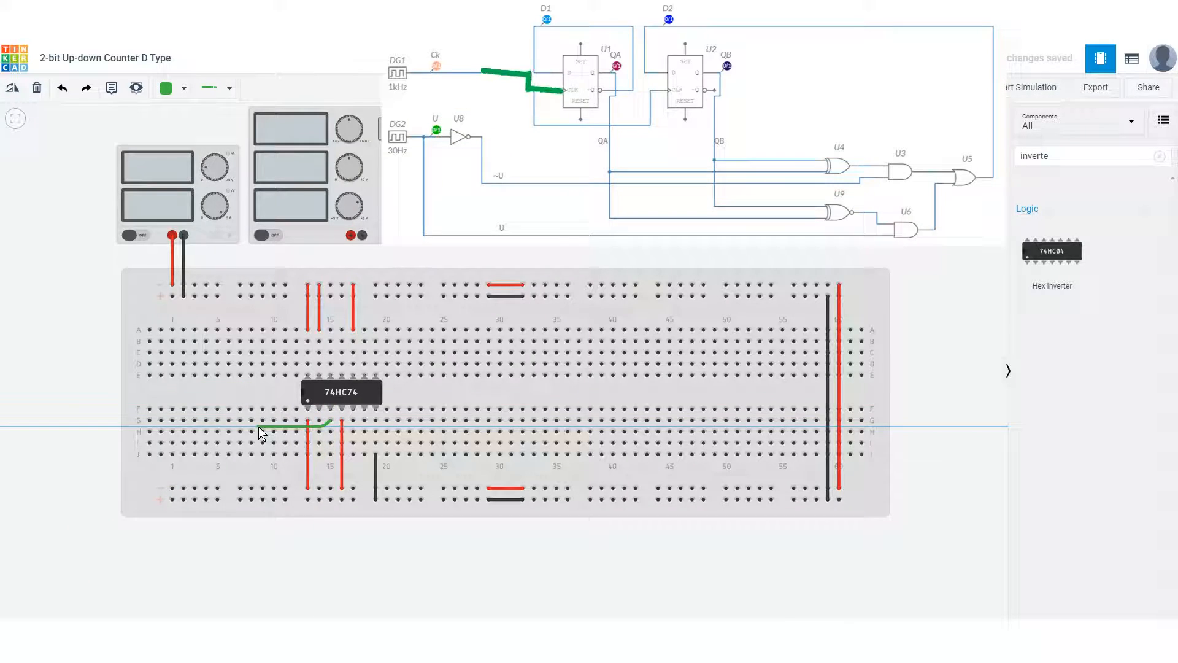
{"action": "left_click", "coordinate": [259, 426]}
{"action": "left_click", "coordinate": [251, 432]}
{"action": "left_click", "coordinate": [274, 468]}
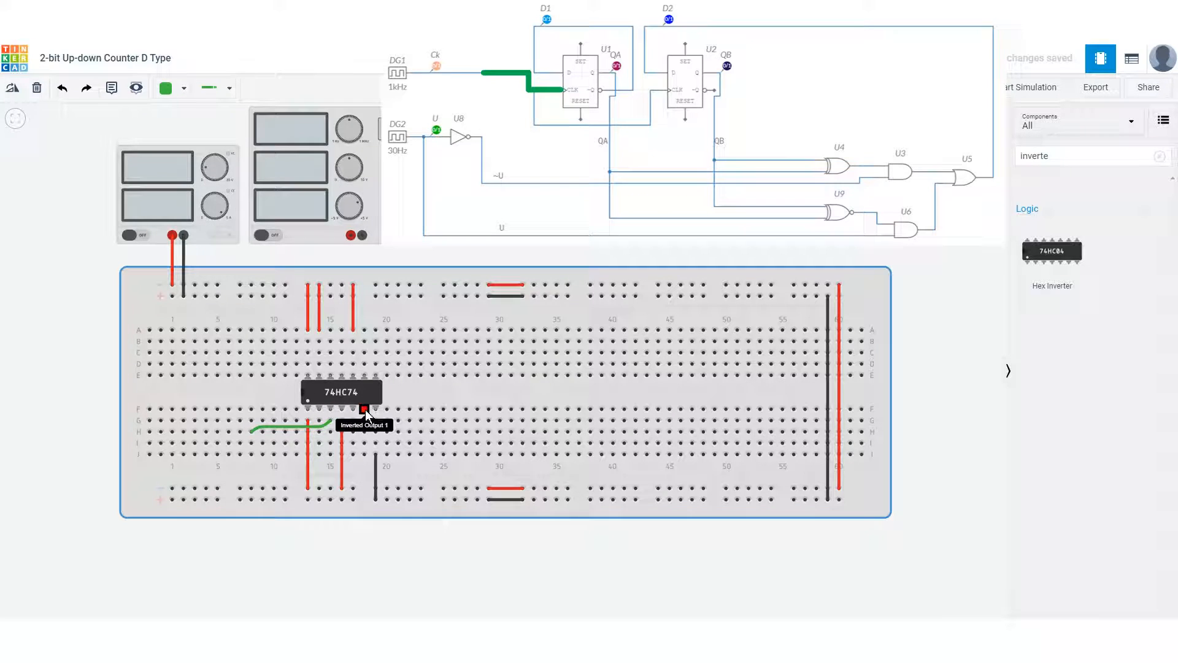
- Connect the 74HC74's inverted output 1 at H18 to H14 with a yellow wire
{"action": "left_click", "coordinate": [365, 432]}
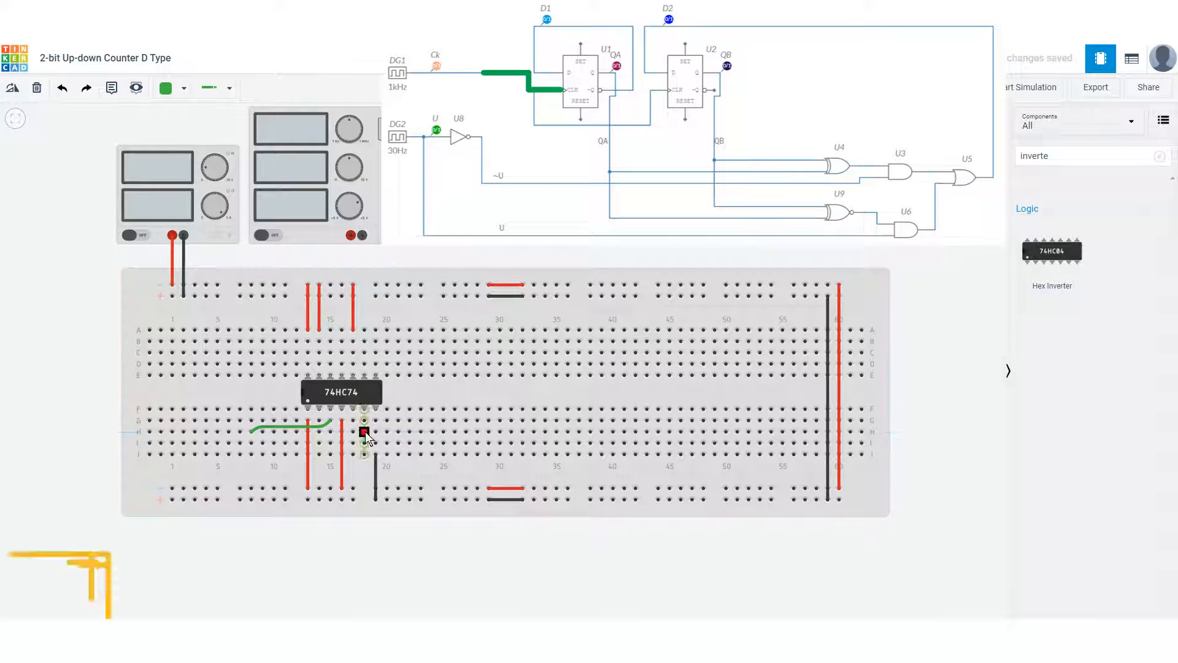
{"action": "key", "text": "4"}
{"action": "left_click", "coordinate": [320, 432]}
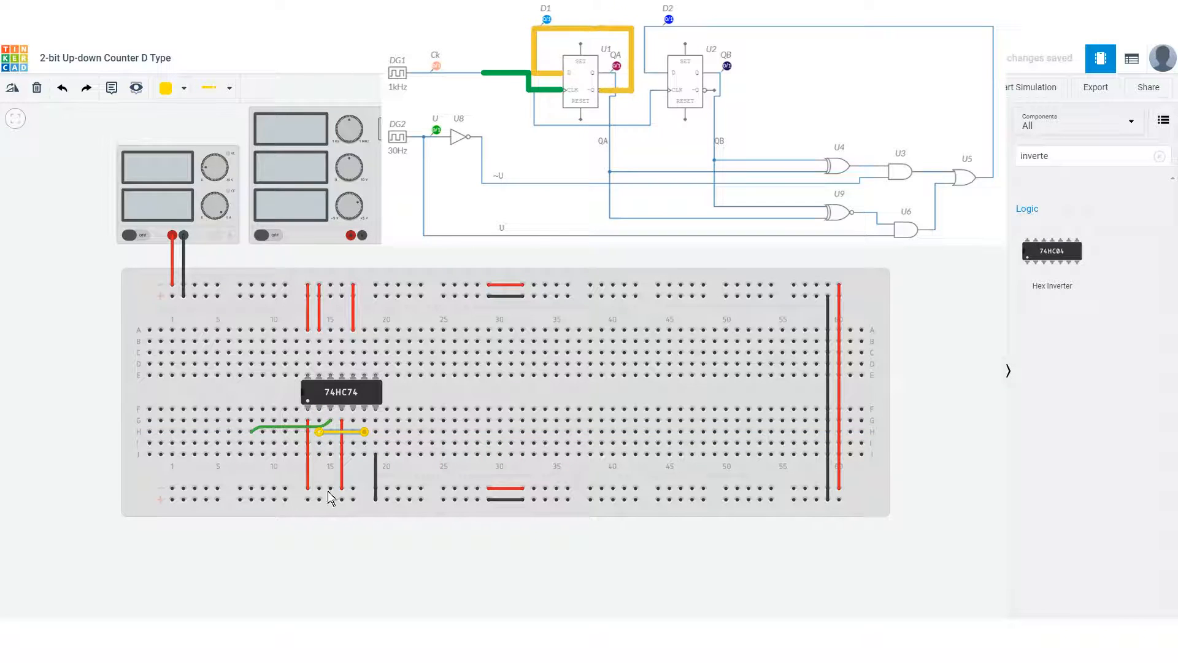
- Search the component library for an LED and place one on the breadboard near column 24
{"action": "double_click", "coordinate": [1029, 156]}
{"action": "type", "text": "le"}
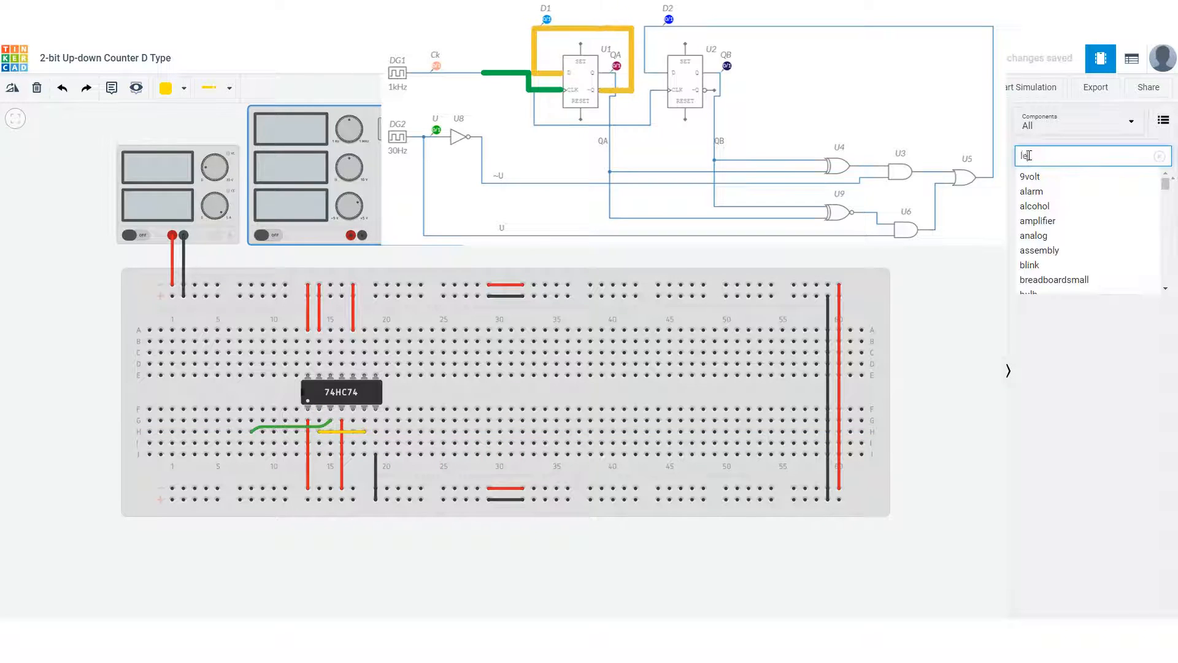
{"action": "type", "text": "d"}
{"action": "left_click_drag", "start_coordinate": [1052, 252], "coordinate": [438, 423]}
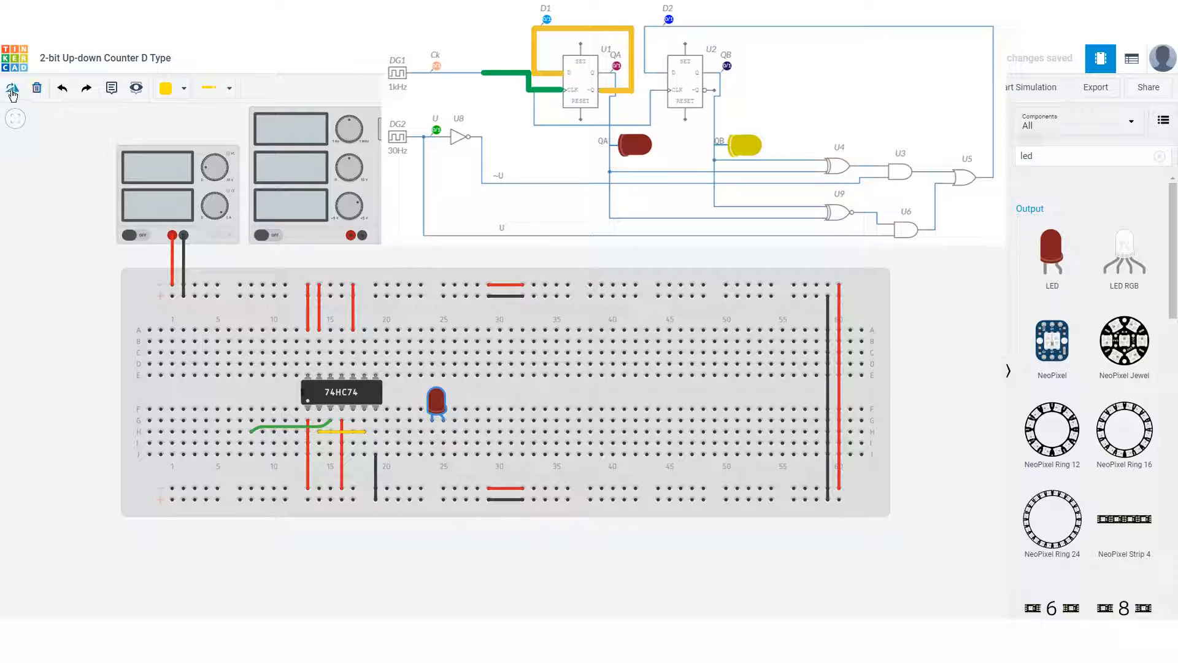
- Rotate the LED half a turn and move it so its leads sit in row F at columns 23 and 24
{"action": "left_click", "coordinate": [11, 91]}
{"action": "left_click", "coordinate": [12, 91]}
{"action": "left_click", "coordinate": [11, 91]}
{"action": "left_click", "coordinate": [12, 91]}
{"action": "left_click", "coordinate": [11, 90]}
{"action": "left_click", "coordinate": [12, 90]}
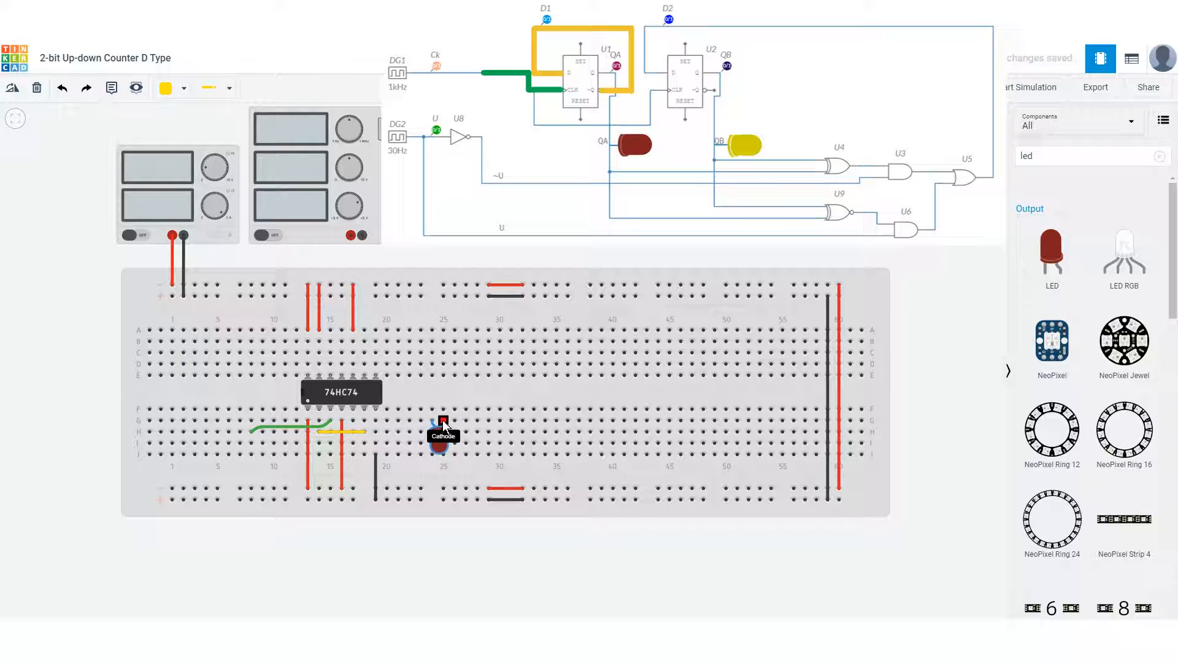
{"action": "left_click_drag", "start_coordinate": [441, 445], "coordinate": [423, 439]}
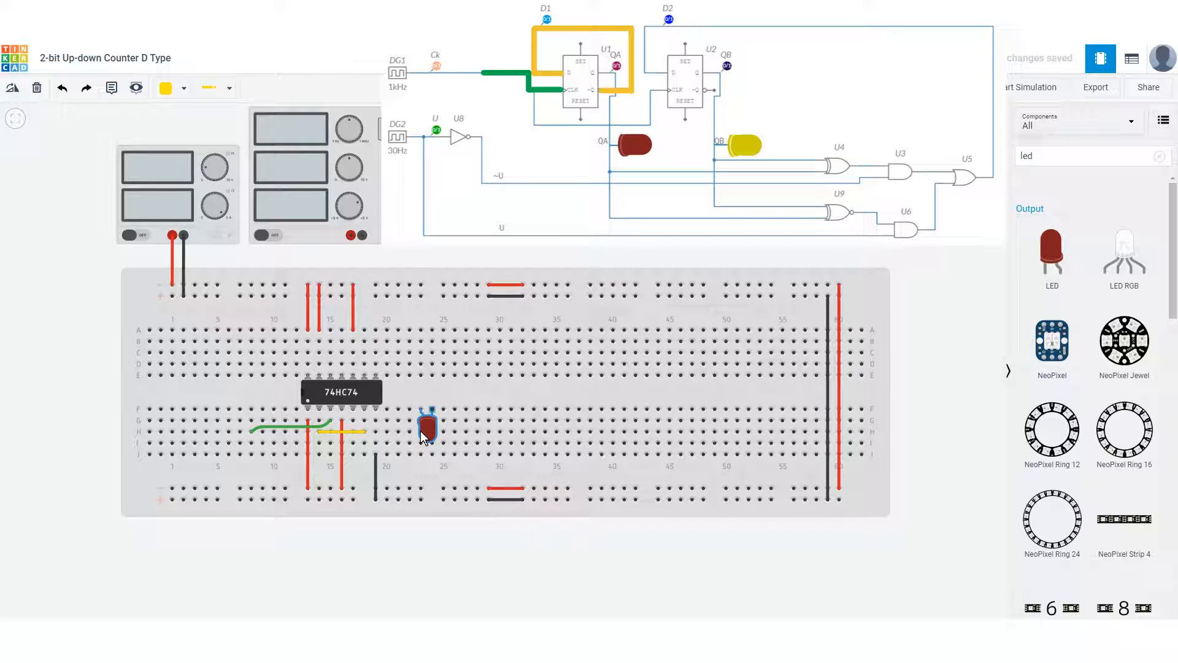
- Place a resistor from J25 to the outer lower rail and change its resistance
{"action": "left_click", "coordinate": [1060, 157]}
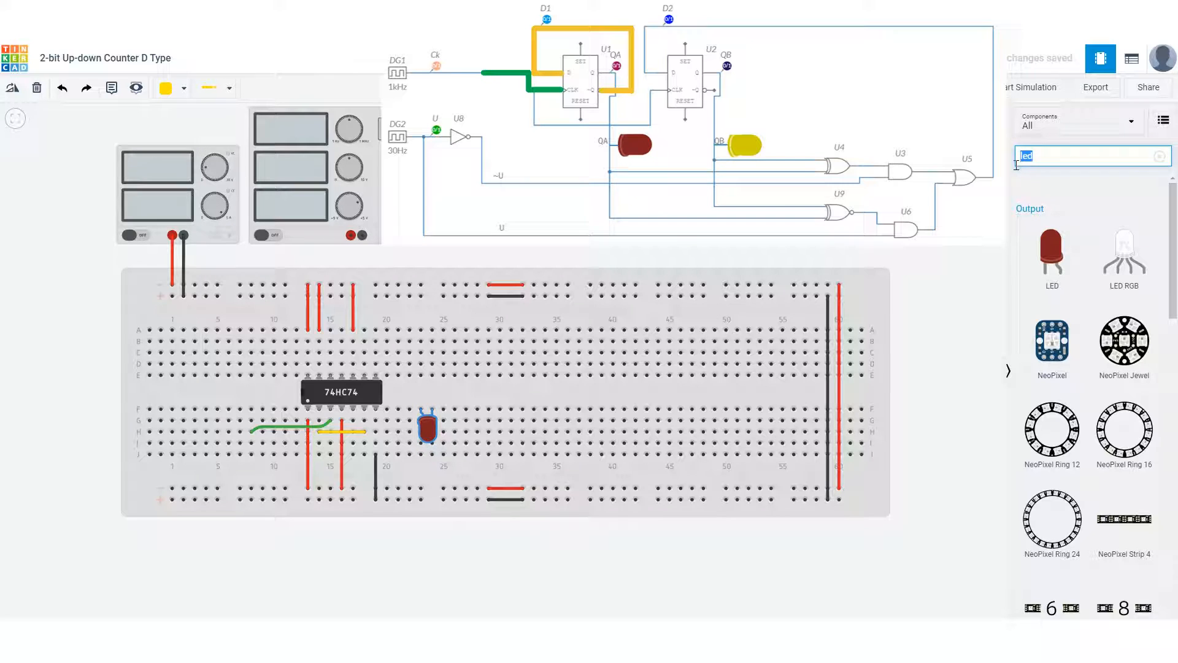
{"action": "type", "text": "res"}
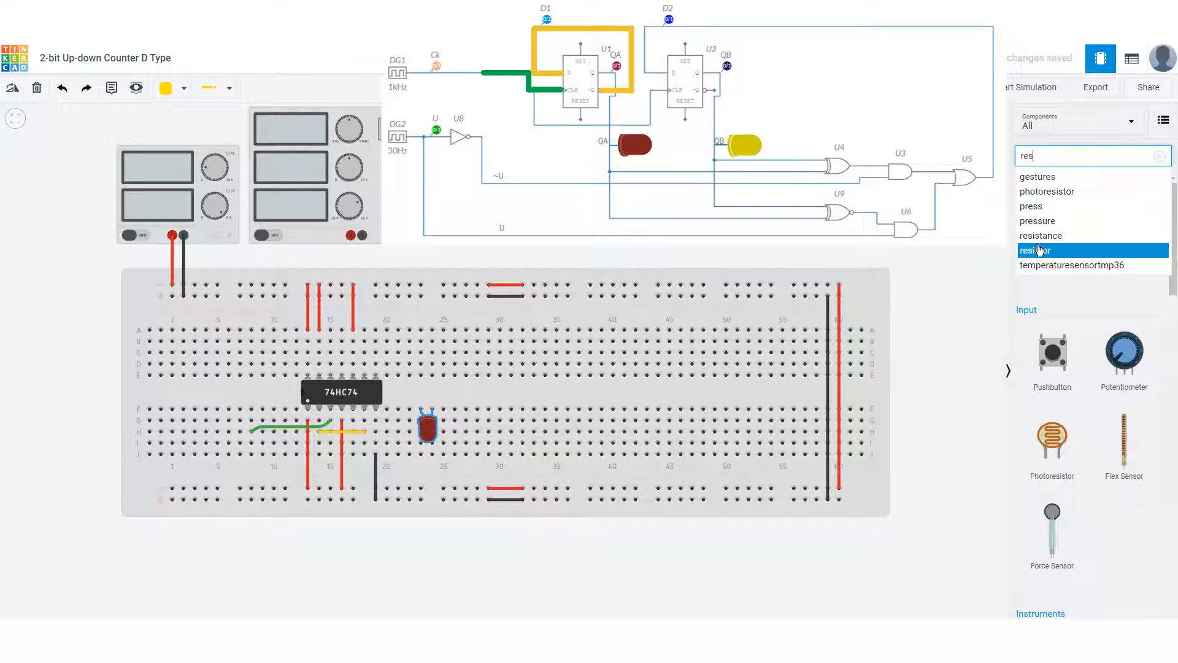
{"action": "left_click", "coordinate": [1040, 250]}
{"action": "left_click_drag", "start_coordinate": [1055, 244], "coordinate": [446, 481]}
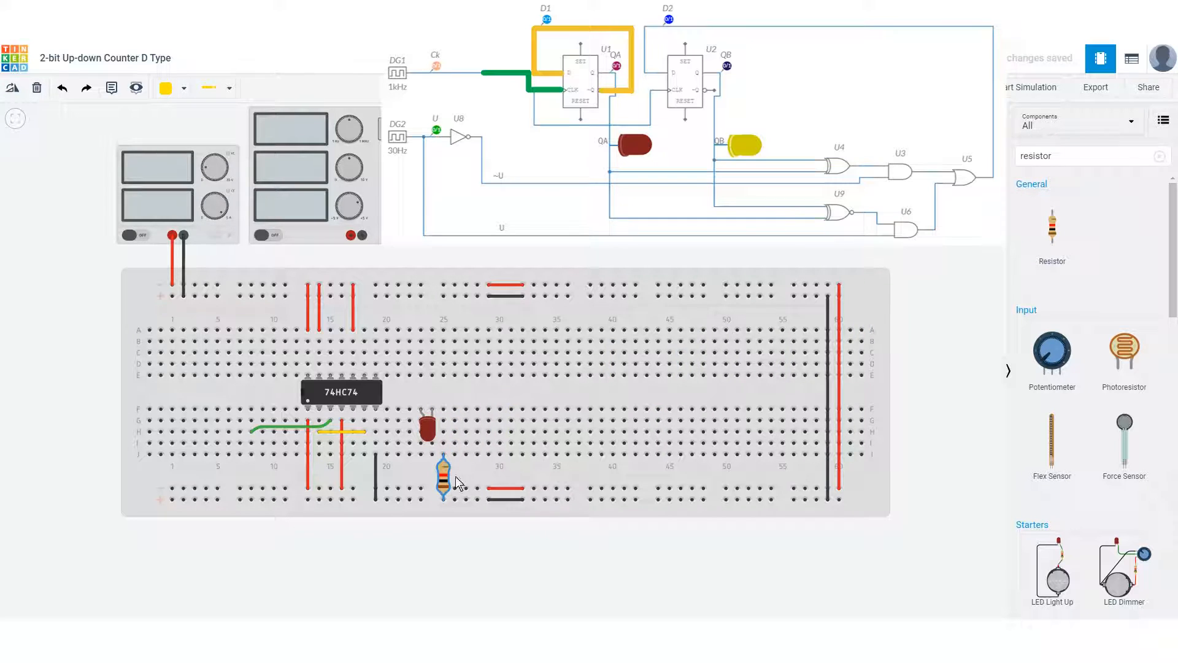
{"action": "left_click", "coordinate": [452, 528]}
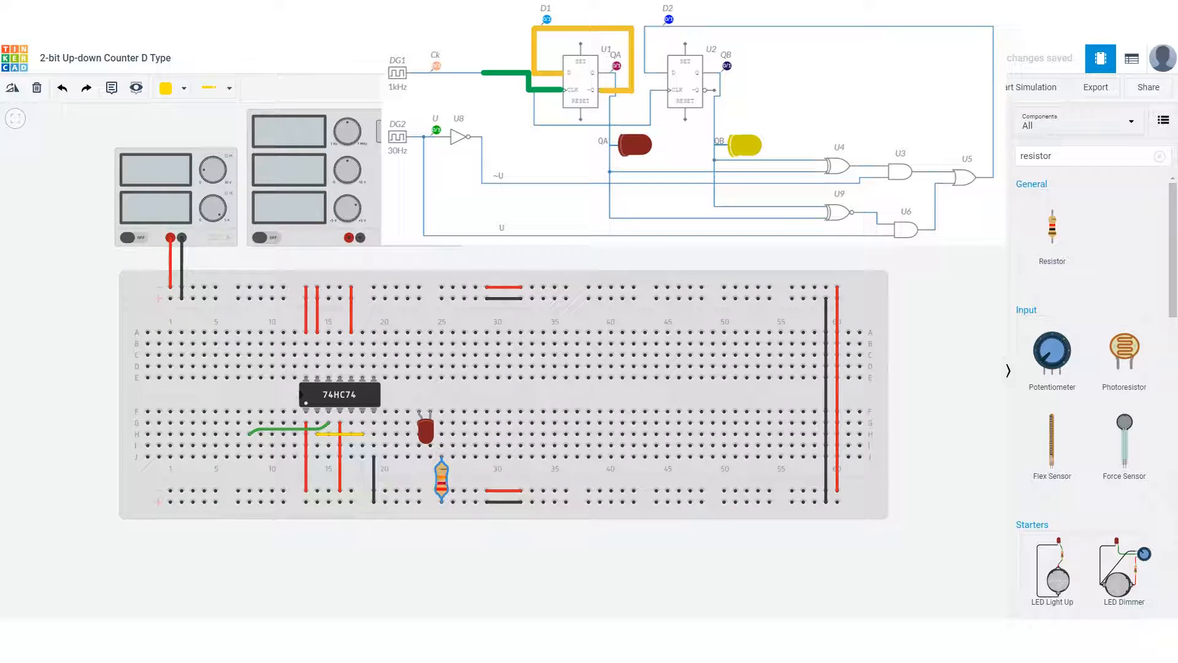
{"action": "type", "text": "0"}
{"action": "left_click", "coordinate": [987, 171]}
- Connect the 74HC74's output 1 at G17 to the LED's anode at column 24 with a turquoise wire
{"action": "left_click", "coordinate": [352, 423]}
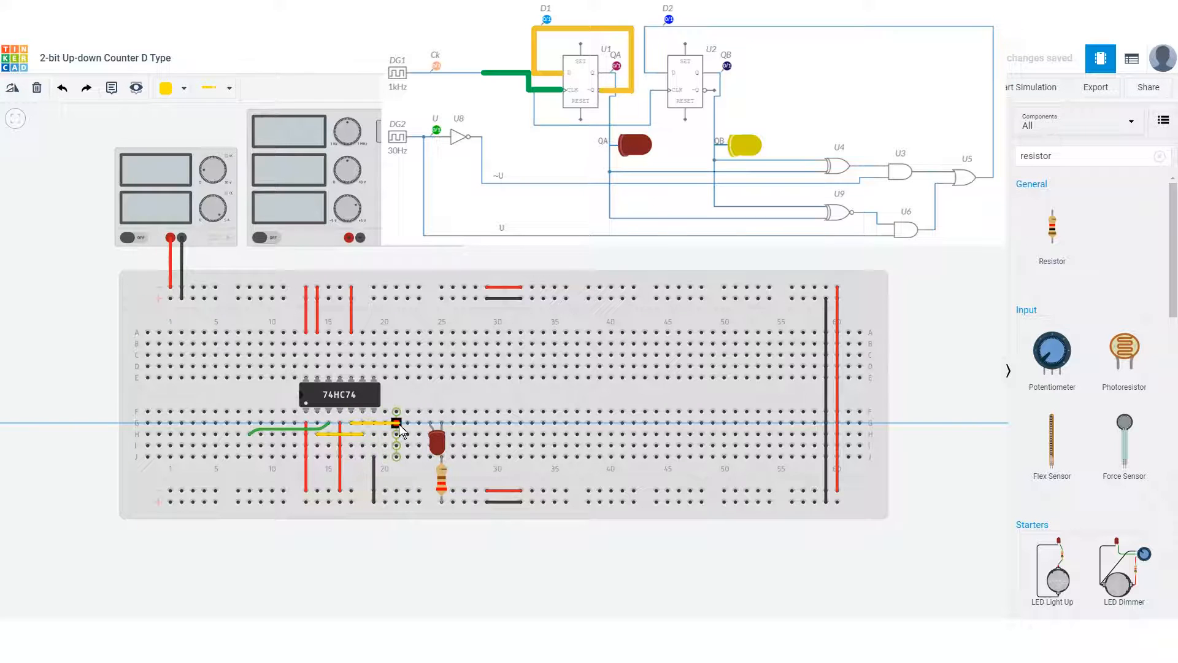
{"action": "left_click", "coordinate": [414, 424]}
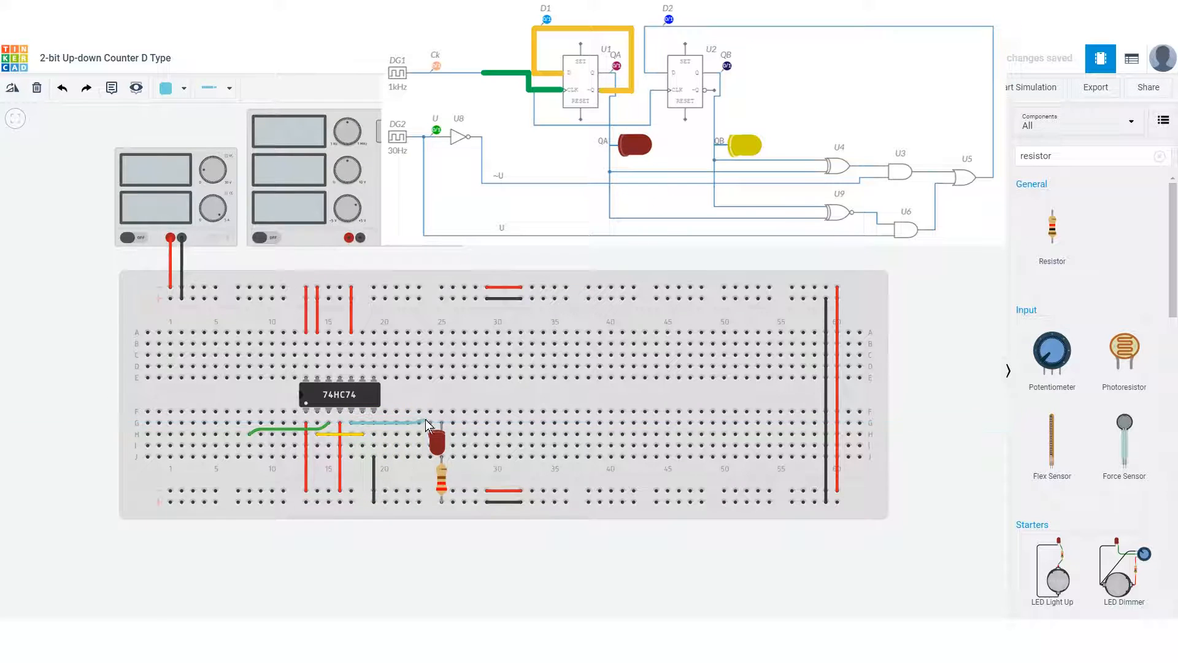
- End the turquoise wire at F24, and connect the function generator's negative terminal to the breadboard's inner upper rail in black
{"action": "left_click", "coordinate": [430, 411]}
{"action": "left_click", "coordinate": [41, 491]}
{"action": "left_click", "coordinate": [361, 239]}
{"action": "left_click", "coordinate": [360, 287]}
{"action": "left_click", "coordinate": [374, 298]}
- Connect the function generator's positive terminal to F8 with a green wire, and run the simulation briefly
{"action": "left_click", "coordinate": [348, 238]}
{"action": "left_click", "coordinate": [251, 264]}
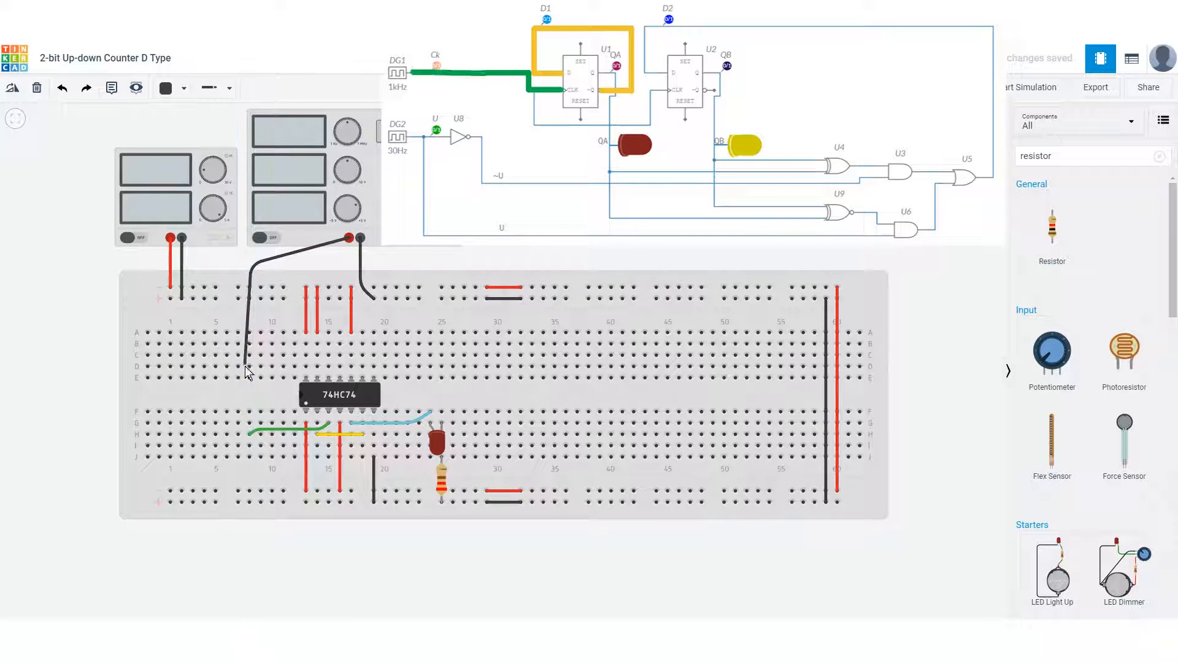
{"action": "left_click", "coordinate": [248, 411]}
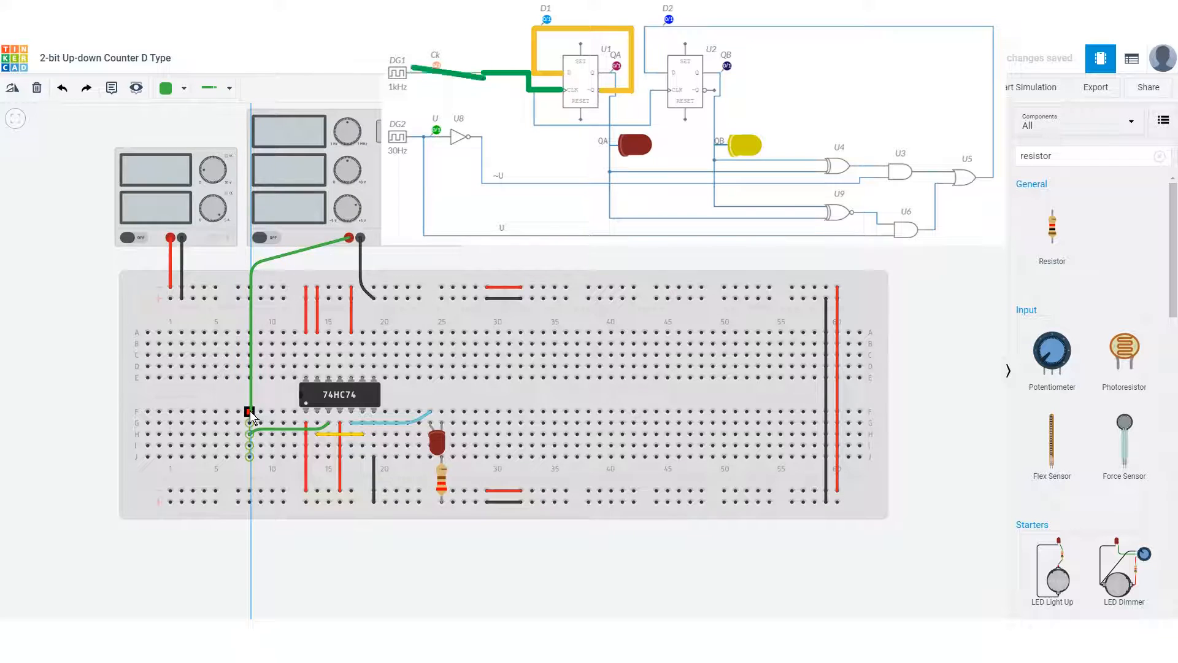
{"action": "left_click", "coordinate": [101, 400]}
{"action": "left_click", "coordinate": [1034, 87]}
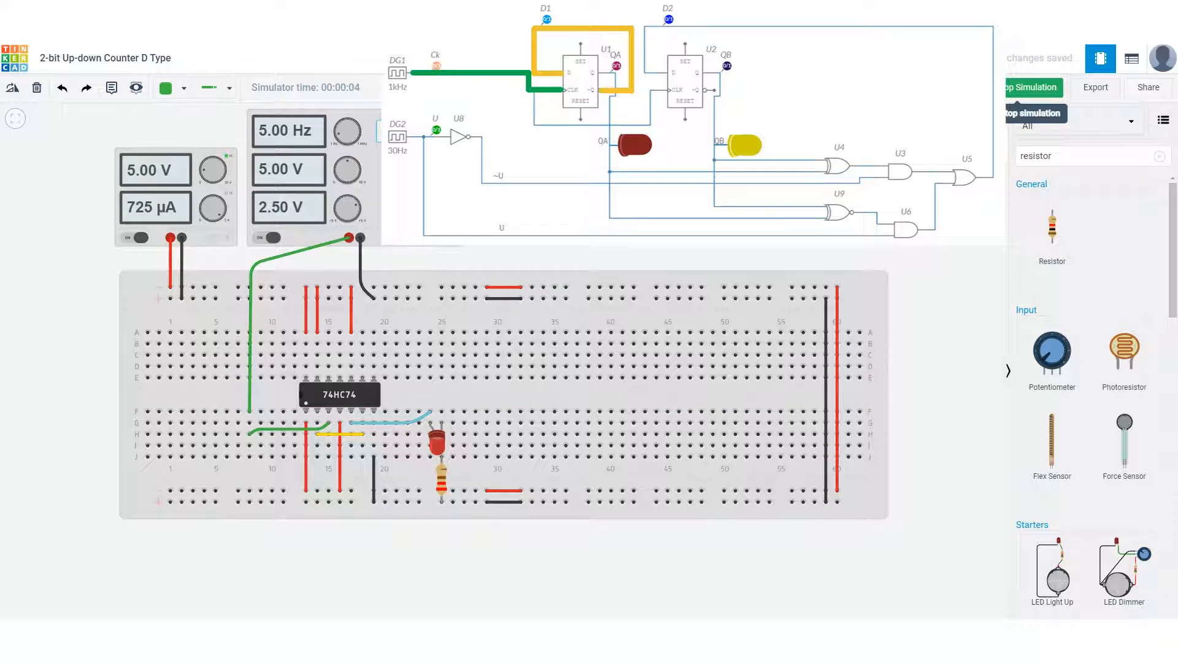
{"action": "left_click", "coordinate": [1034, 87]}
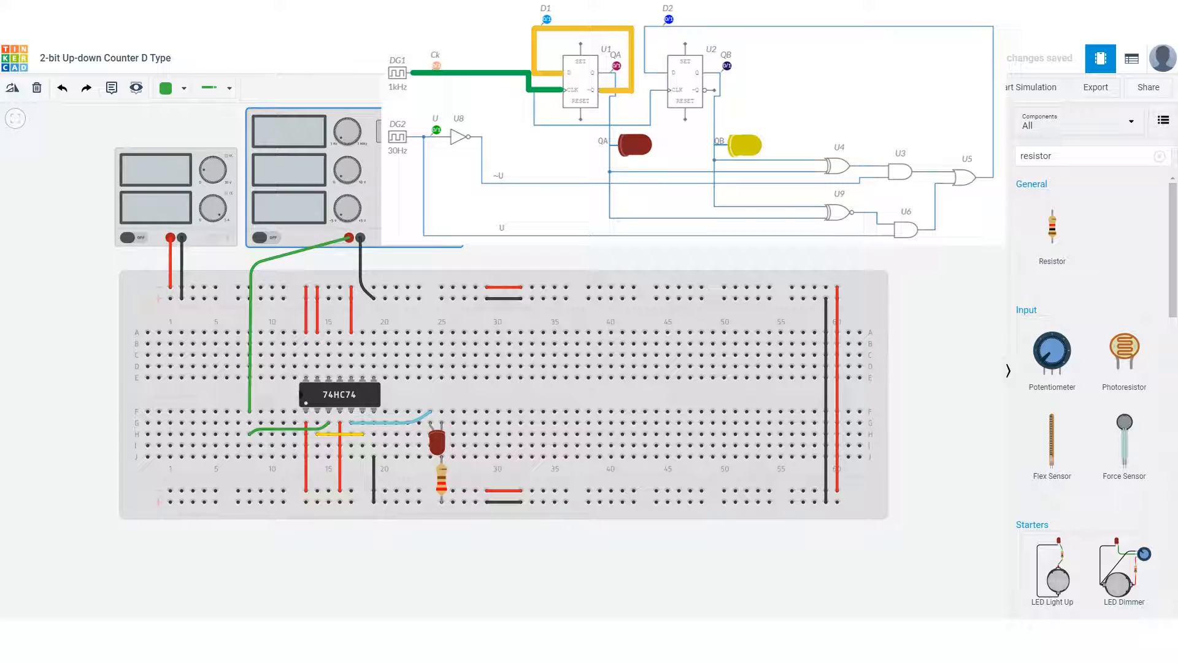
- Duplicate the LED and place the copy below the clock wire at columns 8 and 9
{"action": "left_click", "coordinate": [437, 442]}
{"action": "key", "text": "ctrl+c"}
{"action": "key", "text": "ctrl+v"}
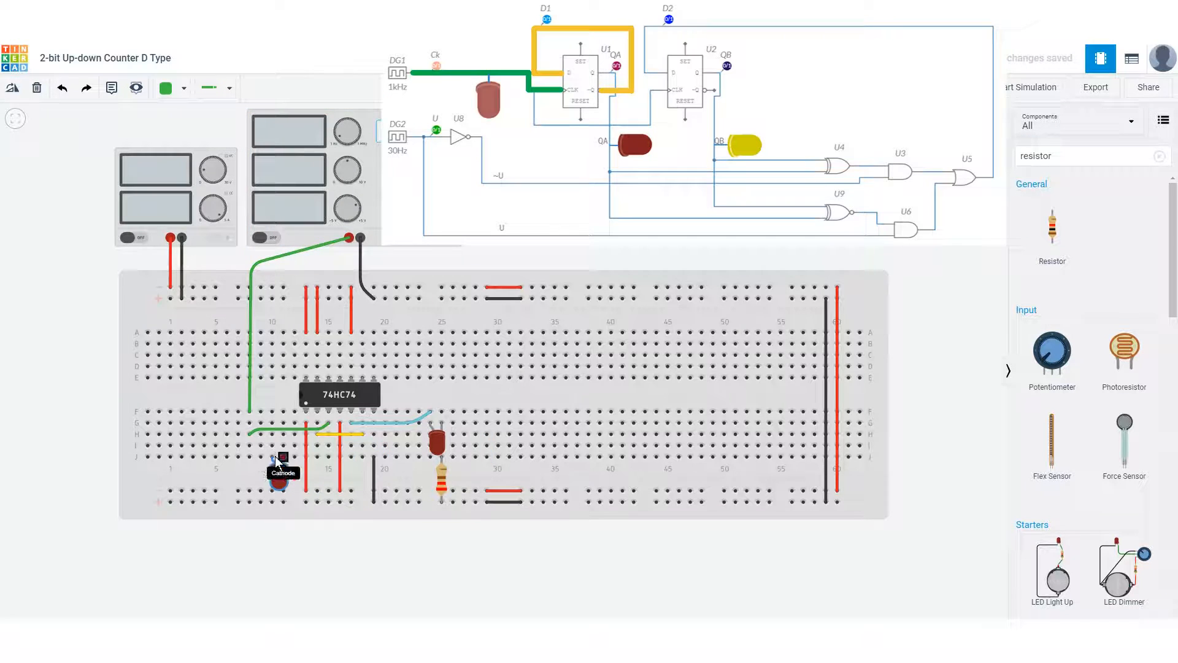
{"action": "left_click", "coordinate": [255, 448]}
- Duplicate the resistor from J9 to the outer lower rail, and move the copied LED's leads to G8 and G9
{"action": "left_click", "coordinate": [441, 479]}
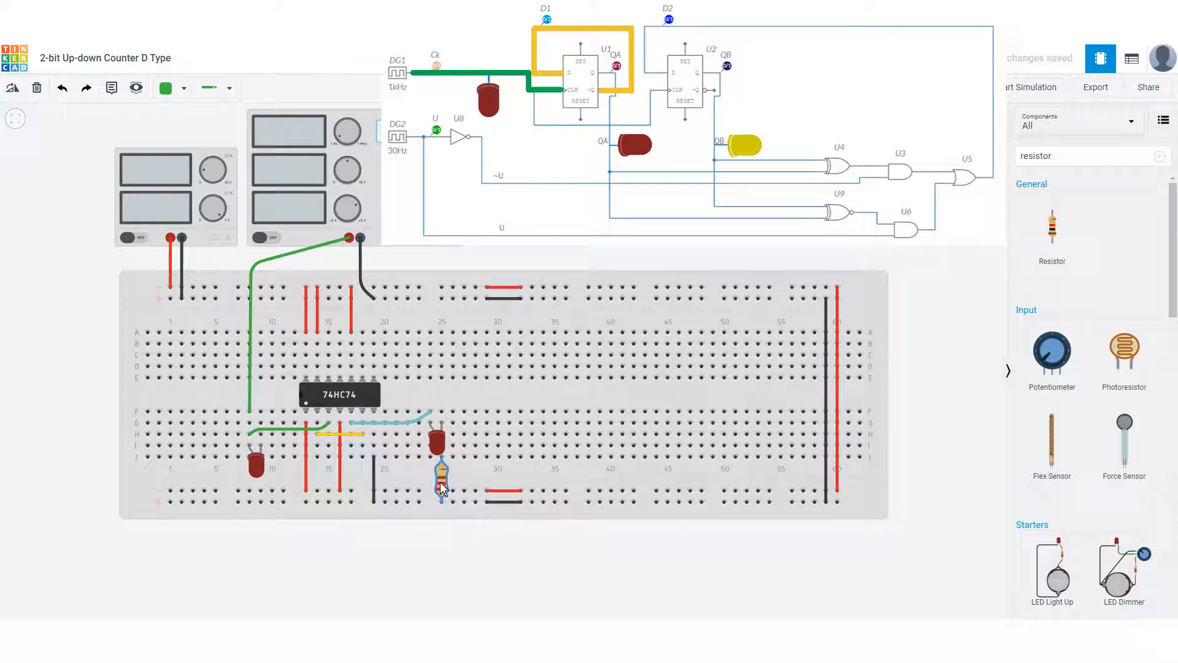
{"action": "key", "text": "ctrl+c"}
{"action": "key", "text": "ctrl+v"}
{"action": "left_click", "coordinate": [272, 485]}
{"action": "left_click_drag", "start_coordinate": [272, 484], "coordinate": [254, 441]}
{"action": "left_click", "coordinate": [254, 464]}
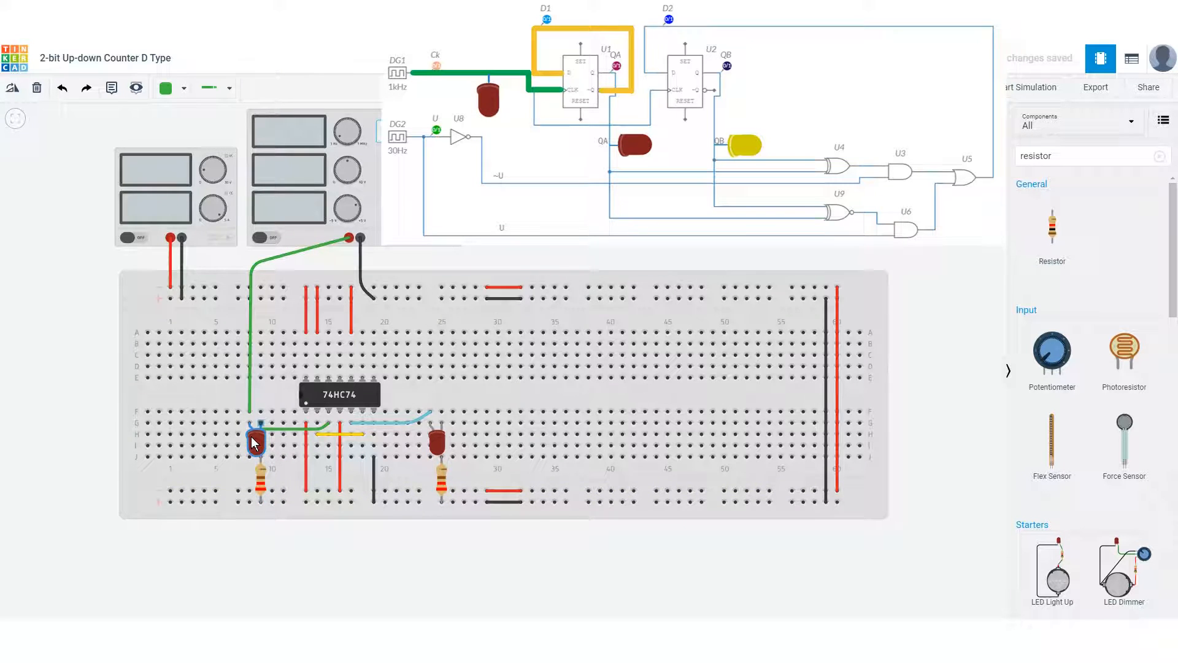
- Run the simulation with the function generator at 2 Hz to compare the clock and output LEDs, and stop it
{"action": "left_click", "coordinate": [1007, 88]}
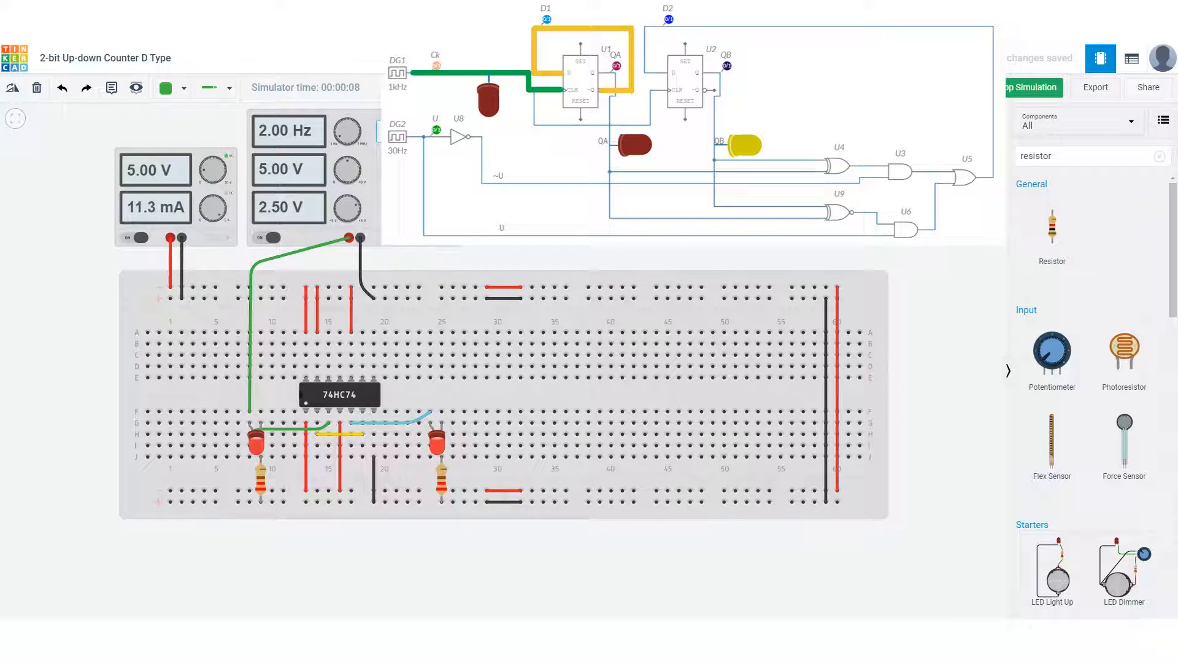
{"action": "left_click", "coordinate": [1007, 91]}
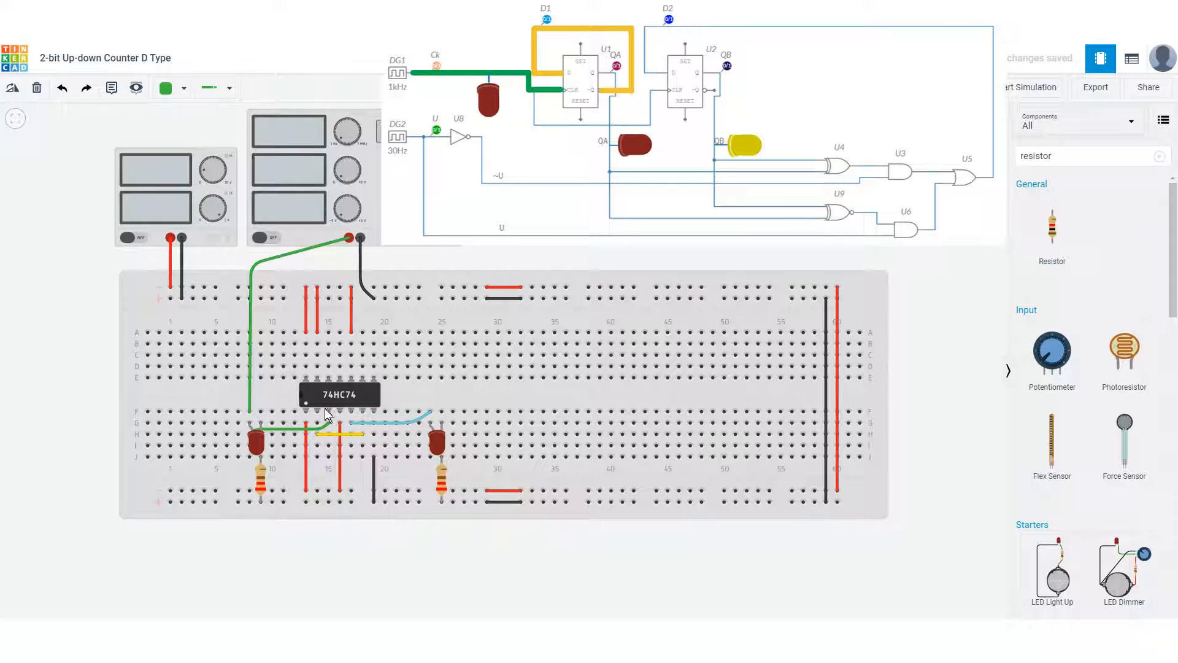
- Connect the first flip-flop's clock at I15 to the second flip-flop's clock at D16 with a green wire
{"action": "left_click", "coordinate": [329, 446]}
{"action": "left_click", "coordinate": [340, 379]}
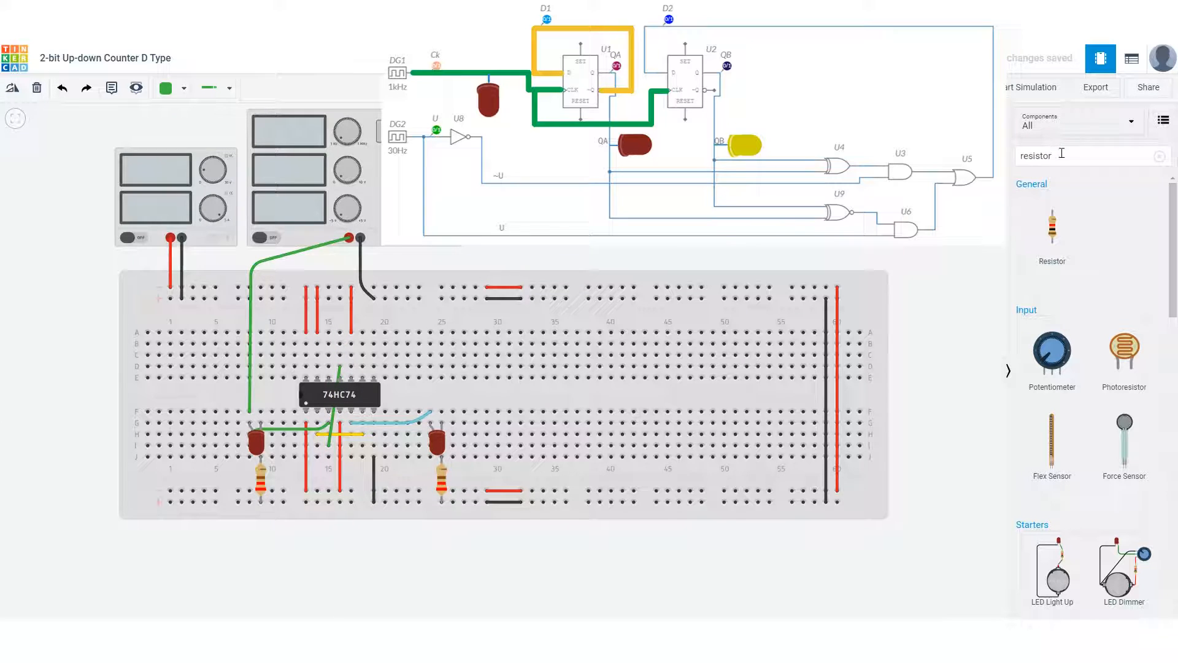
{"action": "left_click", "coordinate": [1033, 87]}
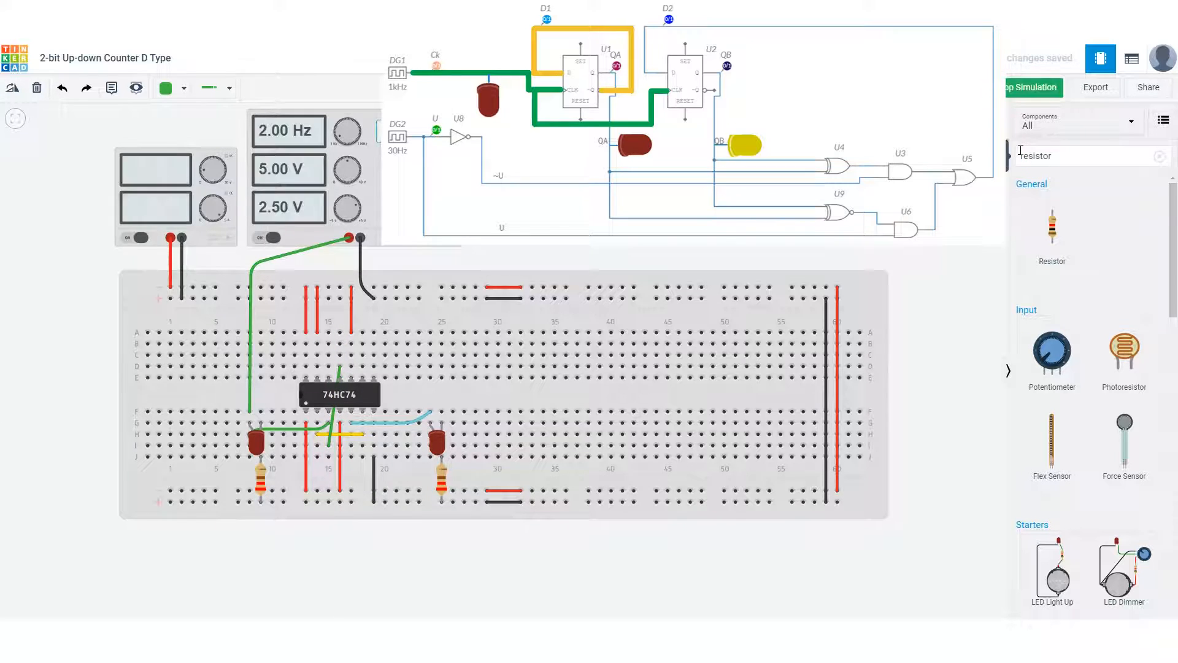
{"action": "left_click", "coordinate": [1033, 87]}
- Search the component library for a switch and place a slideswitch in row C at columns 1 to 3
{"action": "left_click", "coordinate": [1066, 156]}
{"action": "type", "text": "swit"}
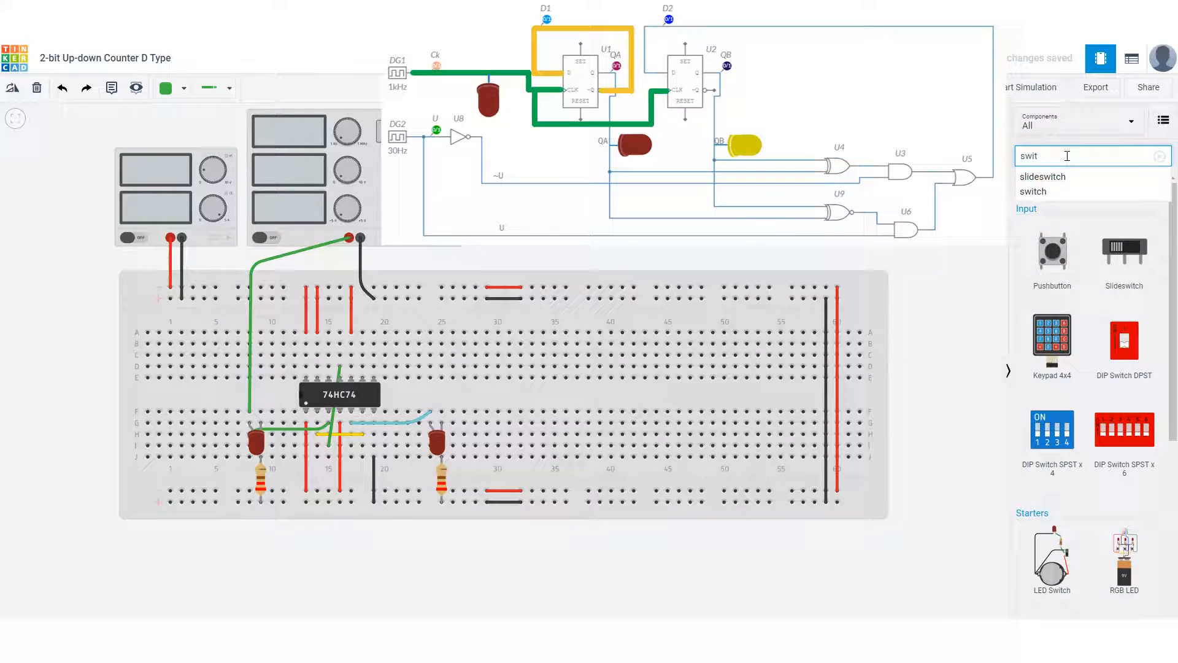
{"action": "left_click_drag", "start_coordinate": [1135, 255], "coordinate": [181, 341]}
- Connect the slideswitch's first terminal at A1 to the outer upper rail with a red wire
{"action": "left_click", "coordinate": [170, 332]}
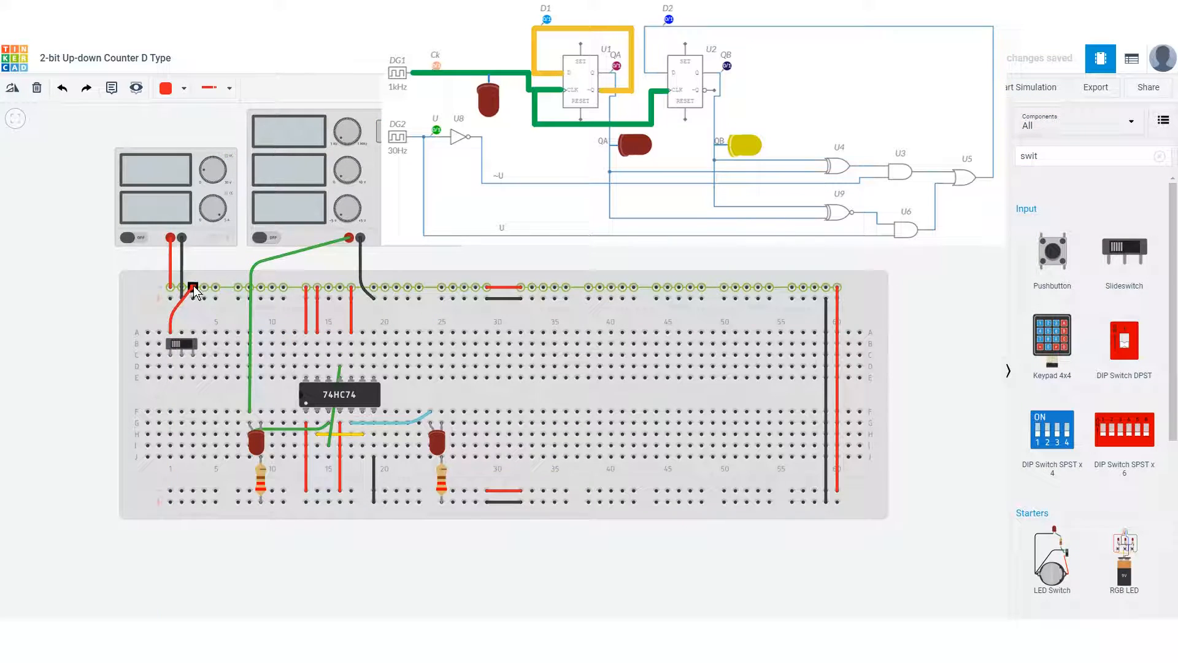
{"action": "left_click", "coordinate": [204, 287]}
{"action": "left_click", "coordinate": [31, 335]}
- Duplicate a resistor from J3 to the outer lower rail, and link E3 to F3 with a black wire
{"action": "left_click", "coordinate": [261, 479]}
{"action": "key", "text": "ctrl+c"}
{"action": "key", "text": "ctrl+v"}
{"action": "left_click", "coordinate": [193, 479]}
{"action": "left_click", "coordinate": [193, 377]}
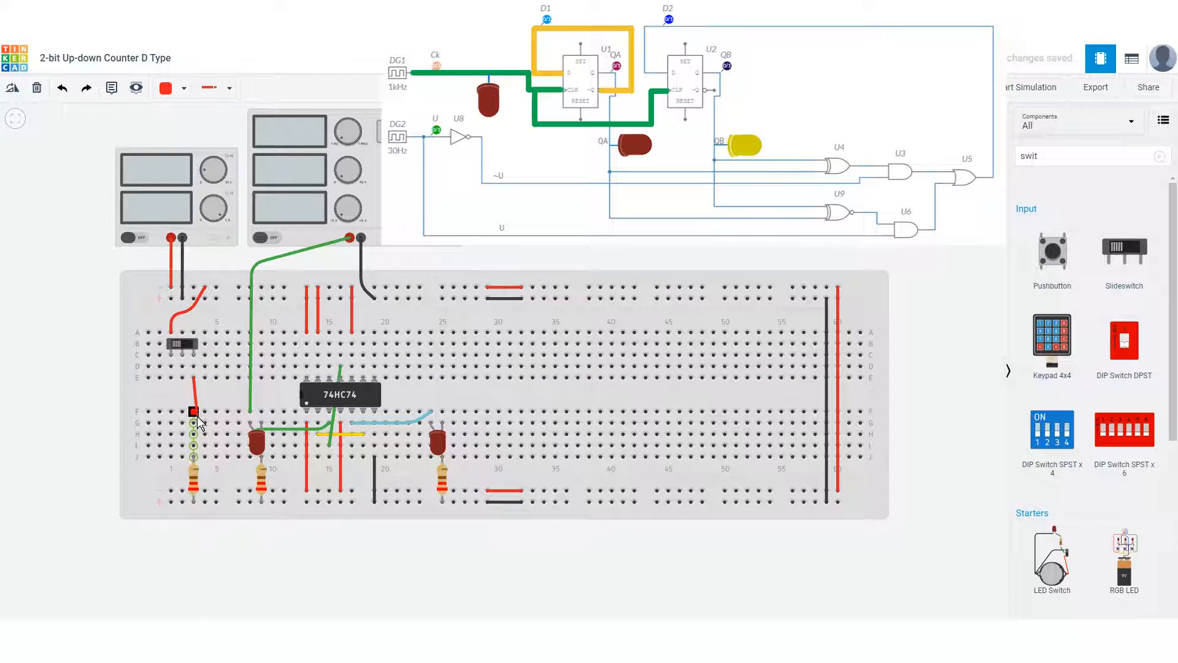
{"action": "key", "text": "1"}
{"action": "left_click", "coordinate": [194, 412]}
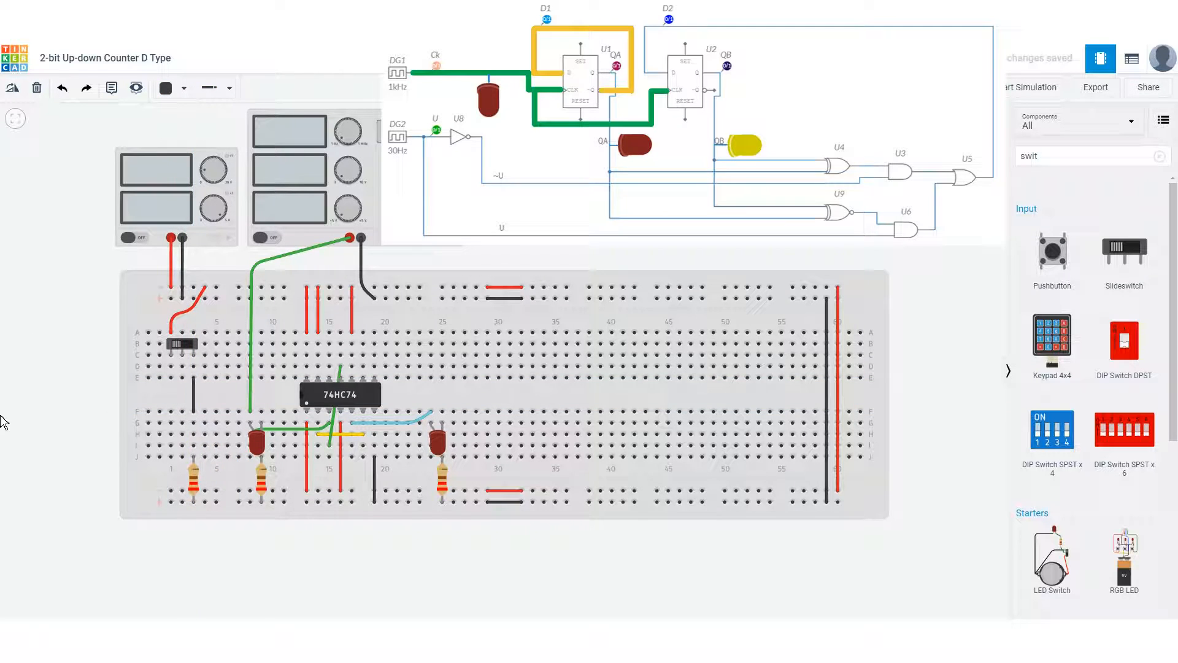
- Connect the slideswitch's middle terminal at D2 to B27 with a blue wire
{"action": "left_click", "coordinate": [182, 367]}
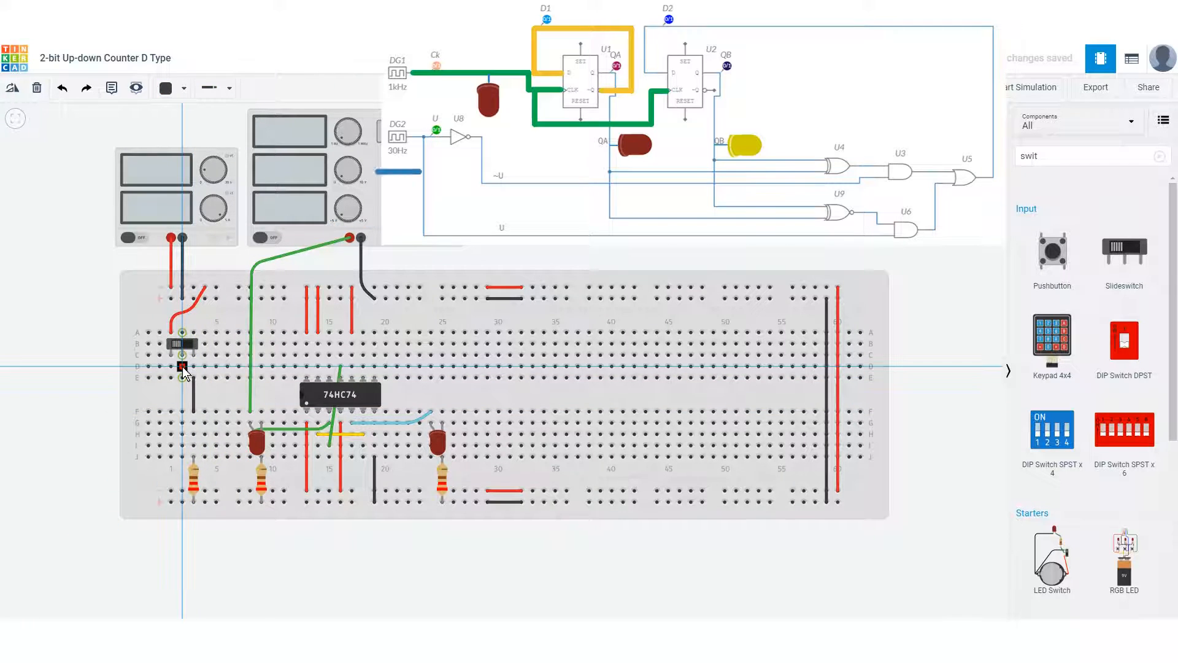
{"action": "left_click", "coordinate": [279, 337]}
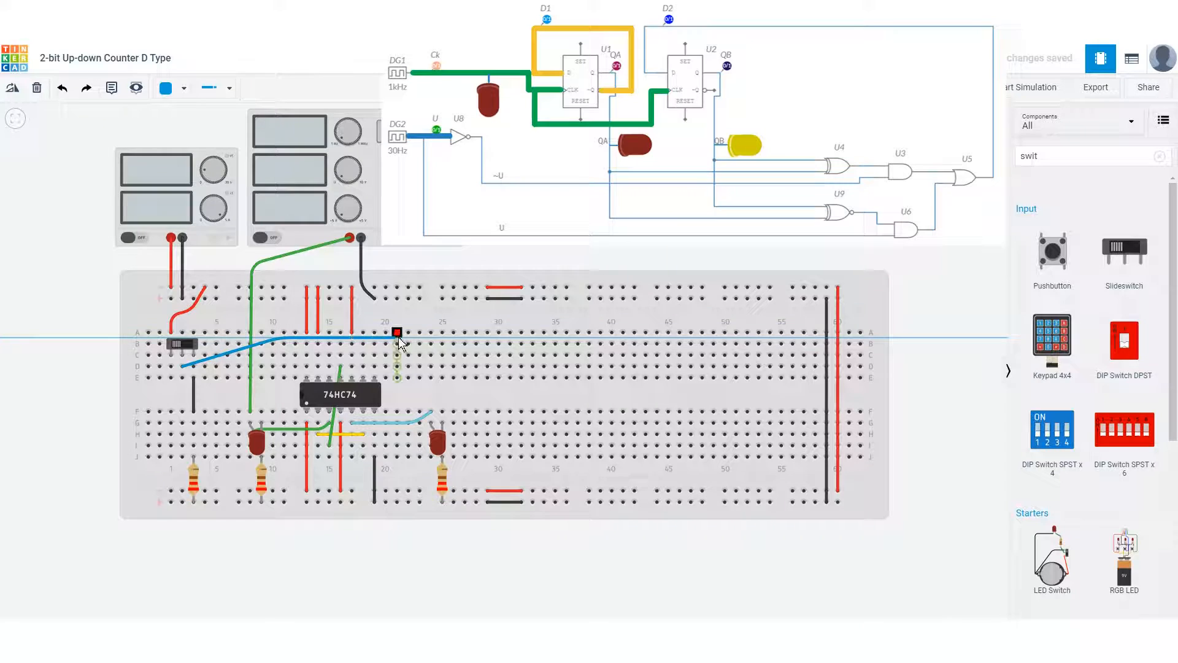
{"action": "left_click", "coordinate": [465, 345]}
{"action": "left_click", "coordinate": [92, 414]}
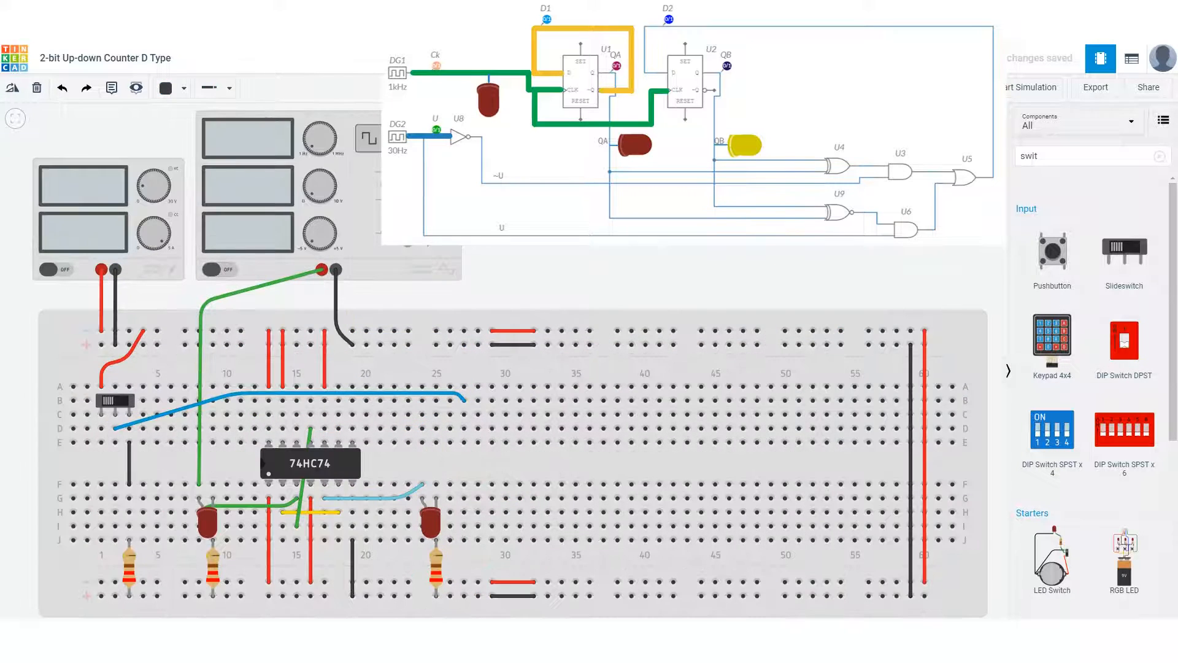
- Place a 74HC04 inverter at columns 28 to 34, wiring A28 to the outer upper rail in red and J34 to the outer lower rail in black
{"action": "left_click_drag", "start_coordinate": [1052, 251], "coordinate": [517, 461]}
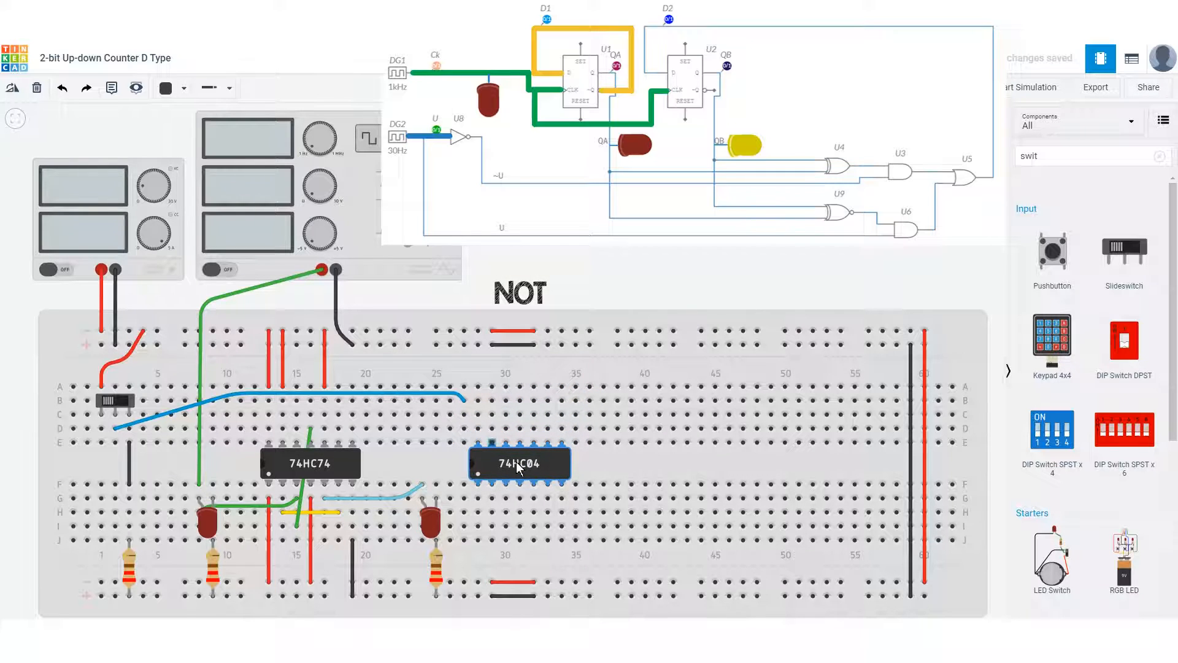
{"action": "left_click", "coordinate": [477, 386]}
{"action": "left_click", "coordinate": [478, 331]}
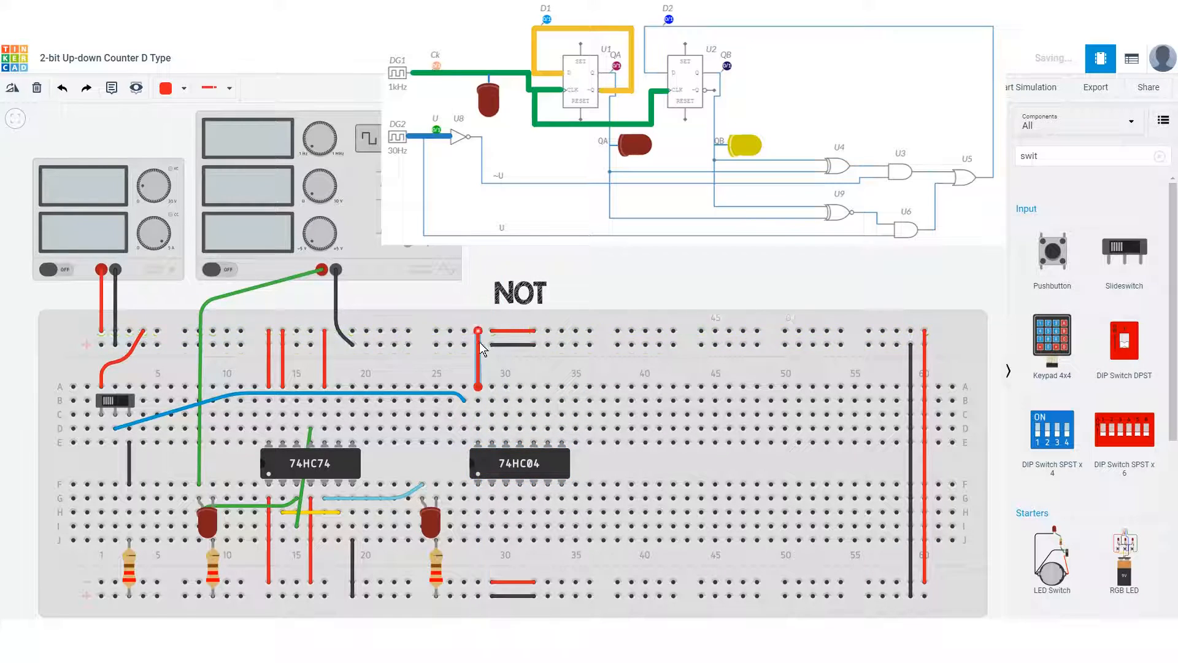
{"action": "left_click", "coordinate": [561, 540]}
{"action": "left_click", "coordinate": [562, 595]}
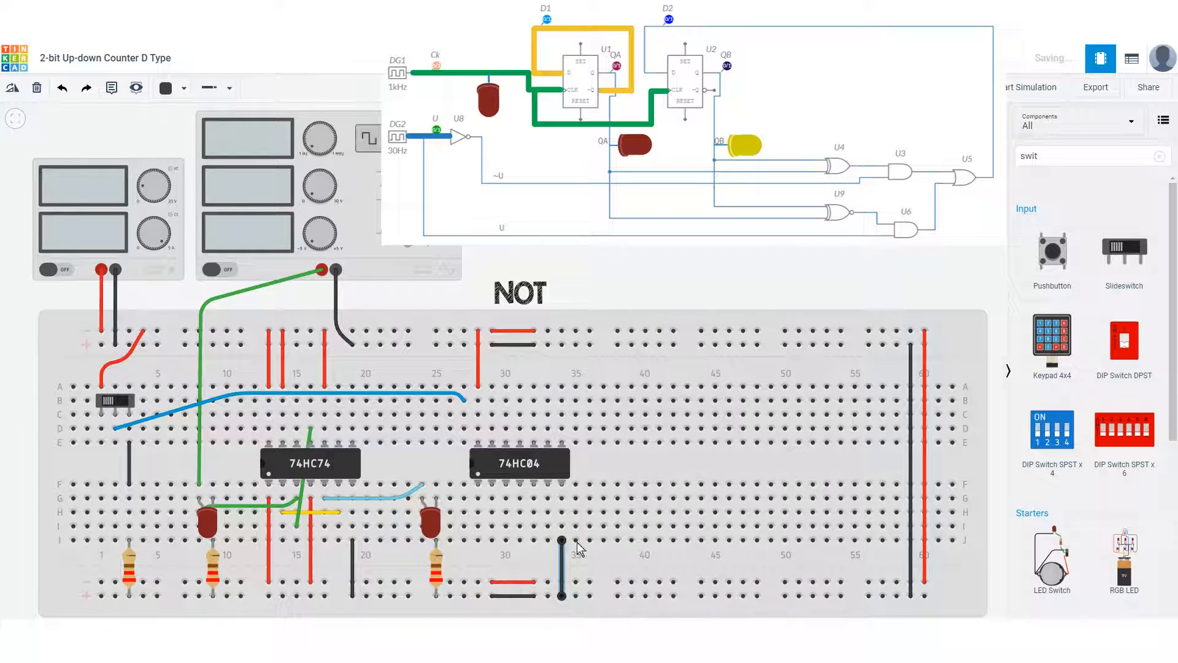
- Connect C27 to the inverter pin at C29 in blue, and wire the inverter's output at C30 to B36 in purple
{"action": "left_click", "coordinate": [464, 415]}
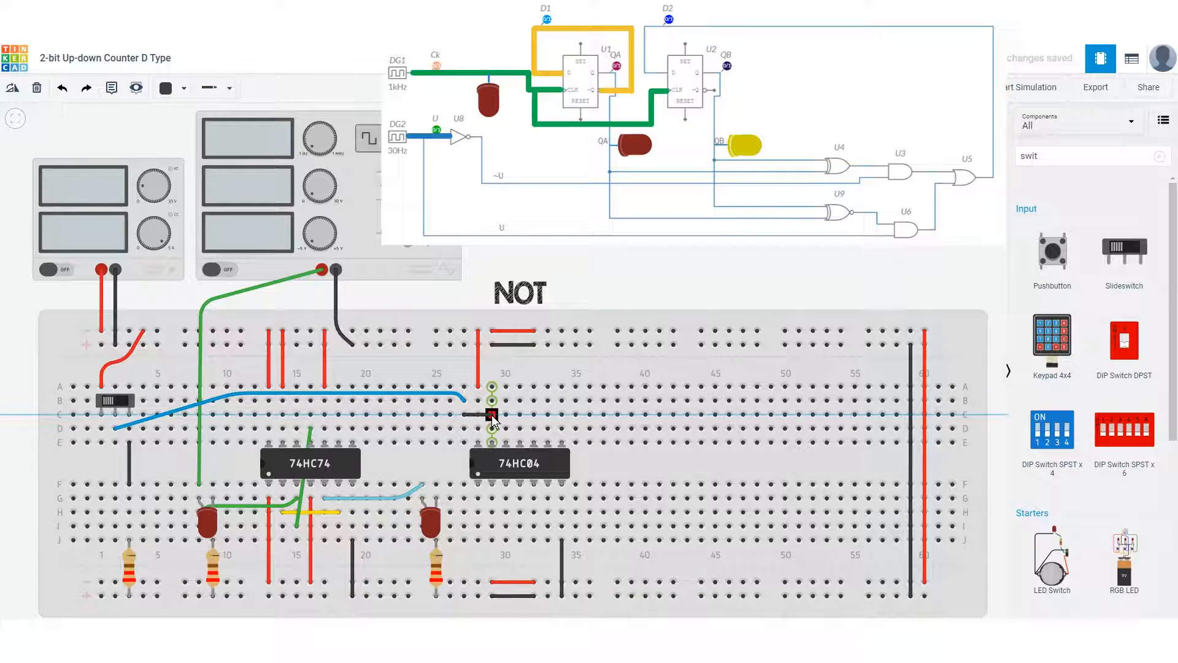
{"action": "left_click", "coordinate": [492, 415]}
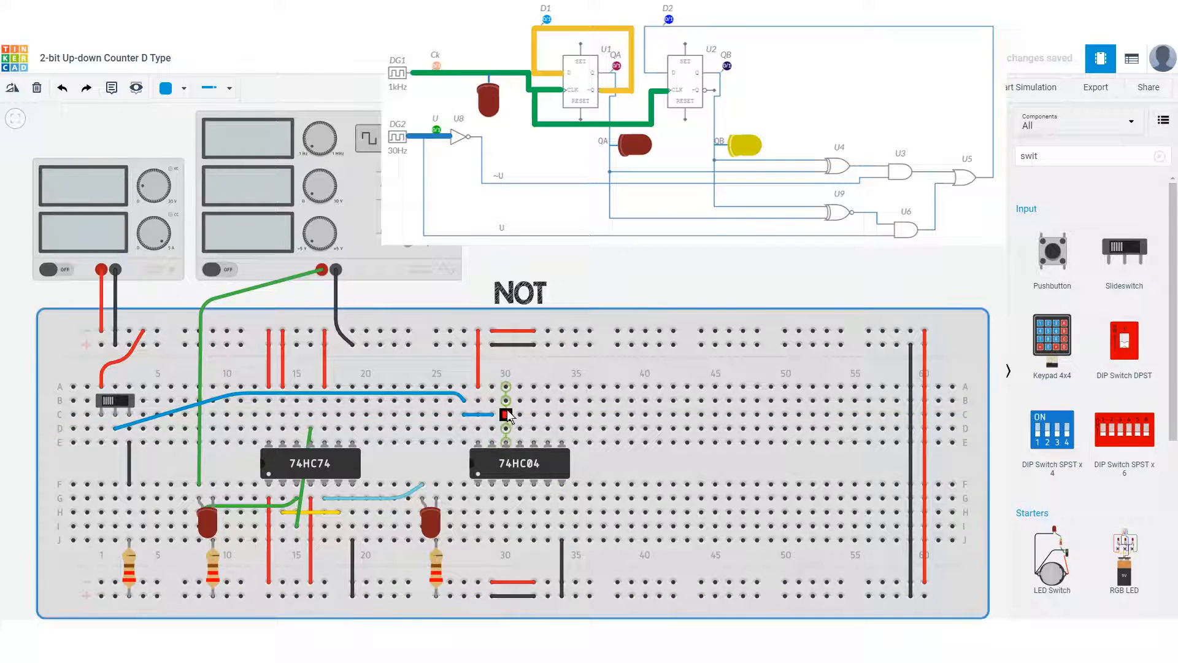
{"action": "left_click", "coordinate": [505, 415]}
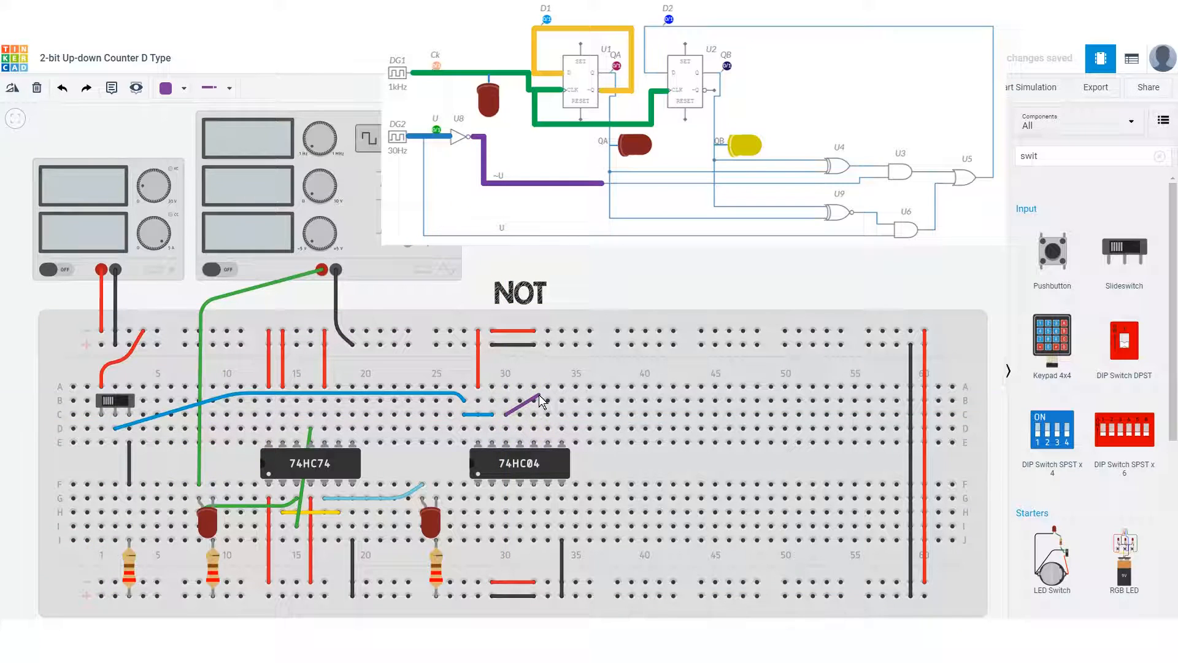
{"action": "left_click", "coordinate": [586, 400]}
- Connect D27 to A35 with a blue wire routed above the 74HC04
{"action": "left_click", "coordinate": [464, 429]}
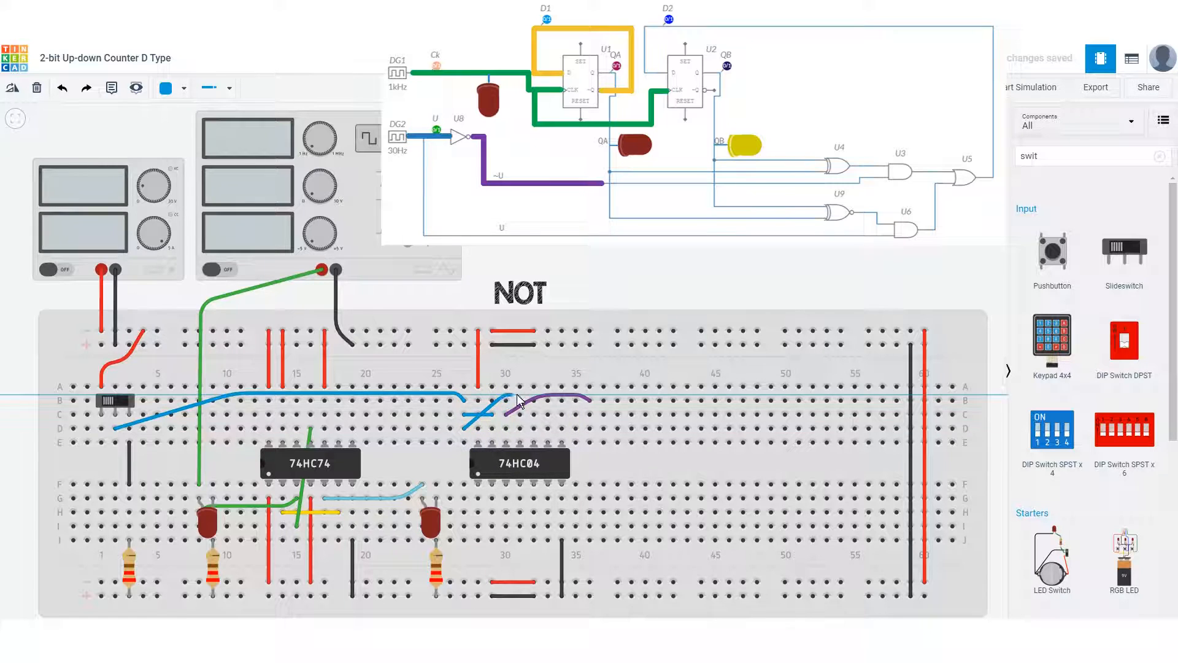
{"action": "scroll", "coordinate": [554, 388], "scroll_direction": "up", "scroll_amount": 1}
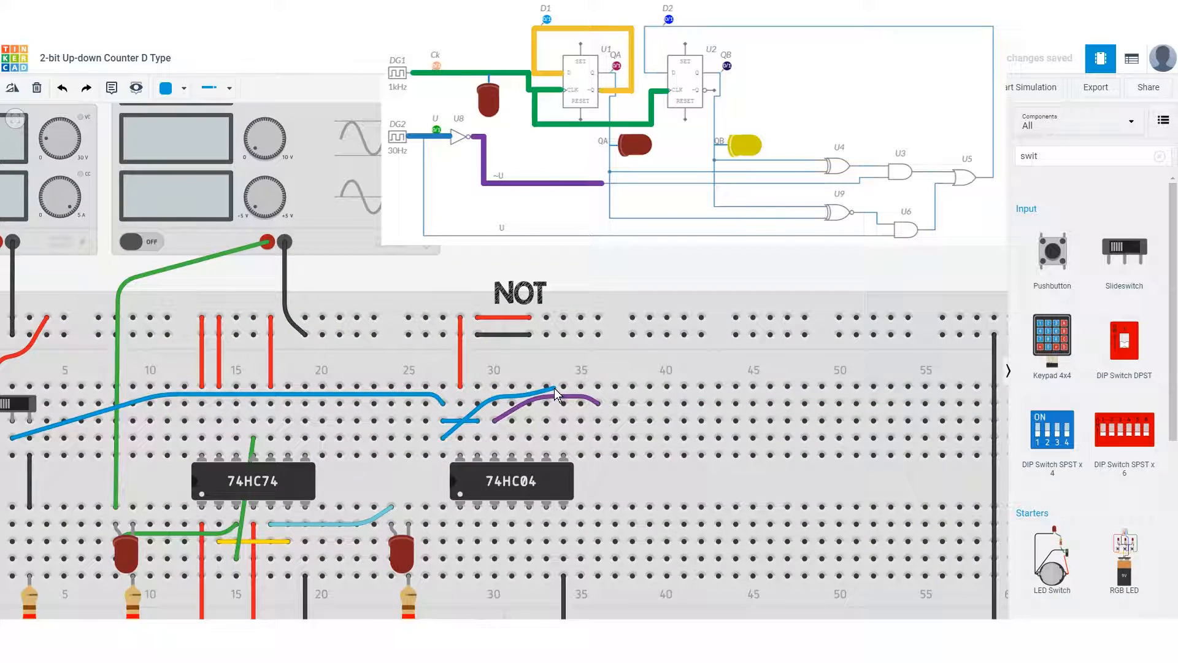
{"action": "left_click", "coordinate": [579, 386]}
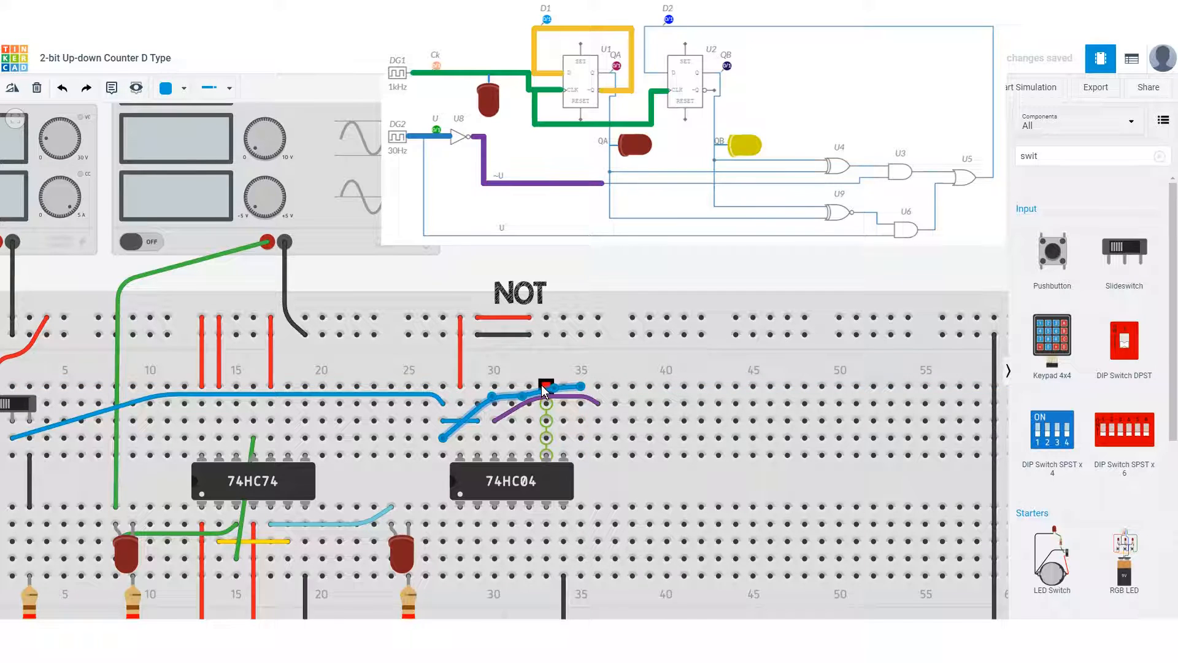
- Search the component library for 7408 and place a 74HC08 quad AND gate at columns 38 to 44
{"action": "scroll", "coordinate": [541, 385], "scroll_direction": "down", "scroll_amount": 1}
{"action": "double_click", "coordinate": [1029, 156]}
{"action": "type", "text": "7408"}
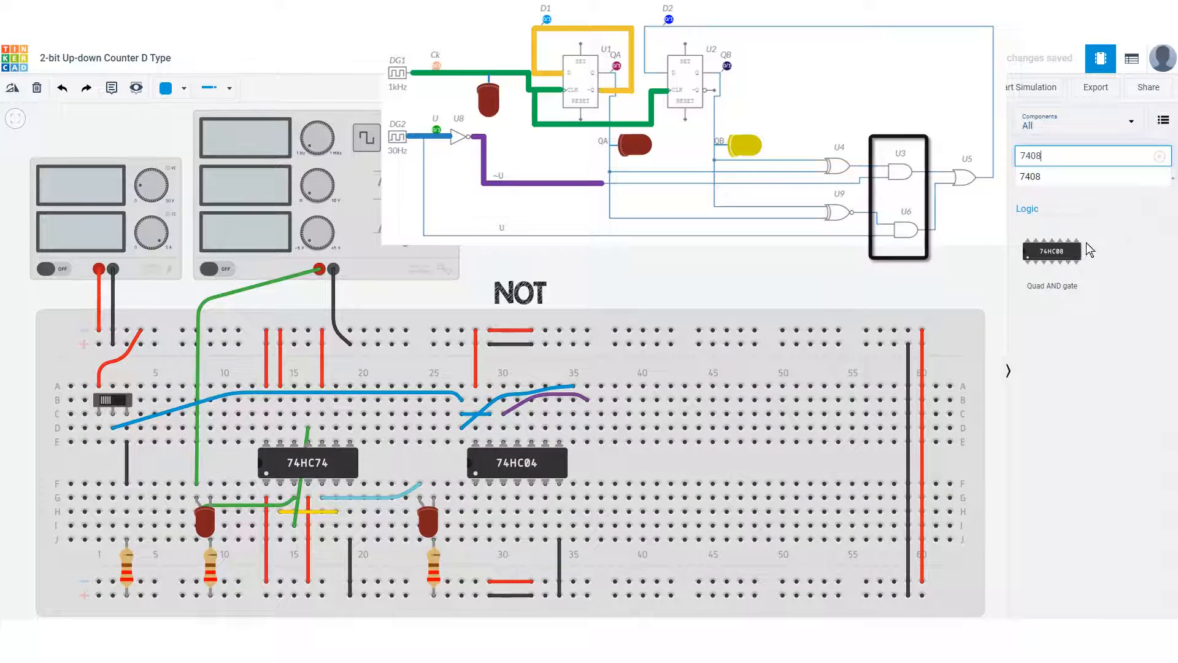
{"action": "left_click_drag", "start_coordinate": [1051, 251], "coordinate": [656, 465]}
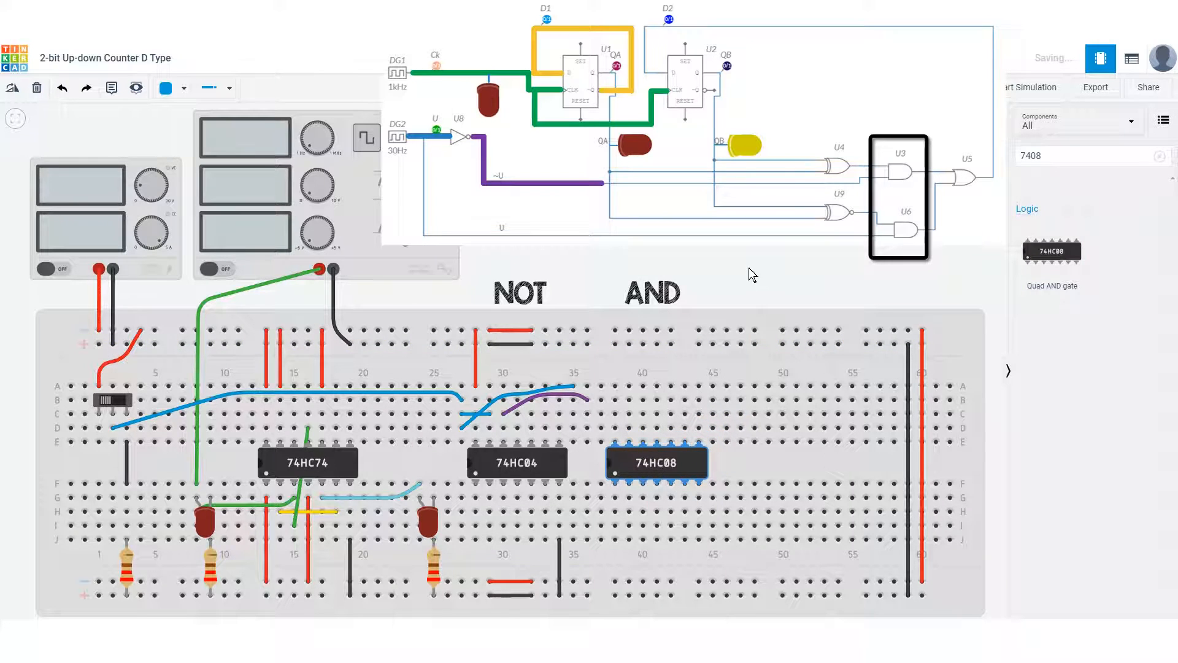
- Place a 74HC86 XOR chip at columns 39 to 45 and move the 74HC08 to columns 48 to 54
{"action": "left_click_drag", "start_coordinate": [667, 462], "coordinate": [834, 459]}
{"action": "left_click_drag", "start_coordinate": [705, 209], "coordinate": [682, 468]}
{"action": "left_click_drag", "start_coordinate": [811, 468], "coordinate": [789, 466]}
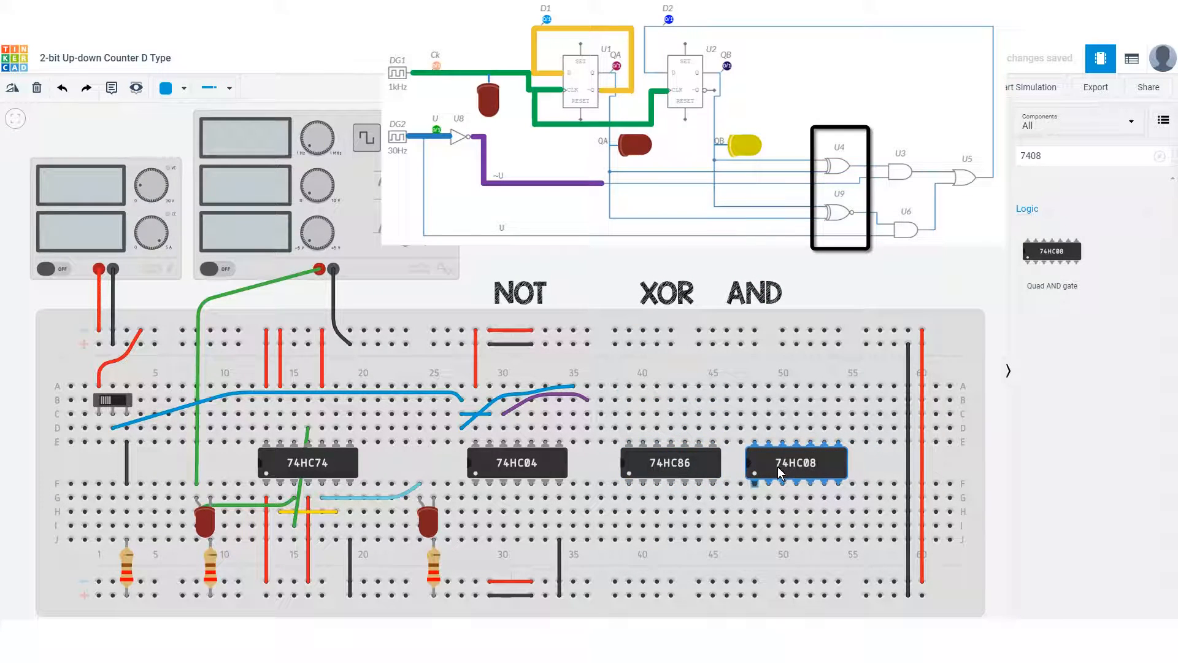
- Power the 74HC86 and 74HC08 with red wires from A39 and A48 to the outer upper rail
{"action": "left_click", "coordinate": [629, 386]}
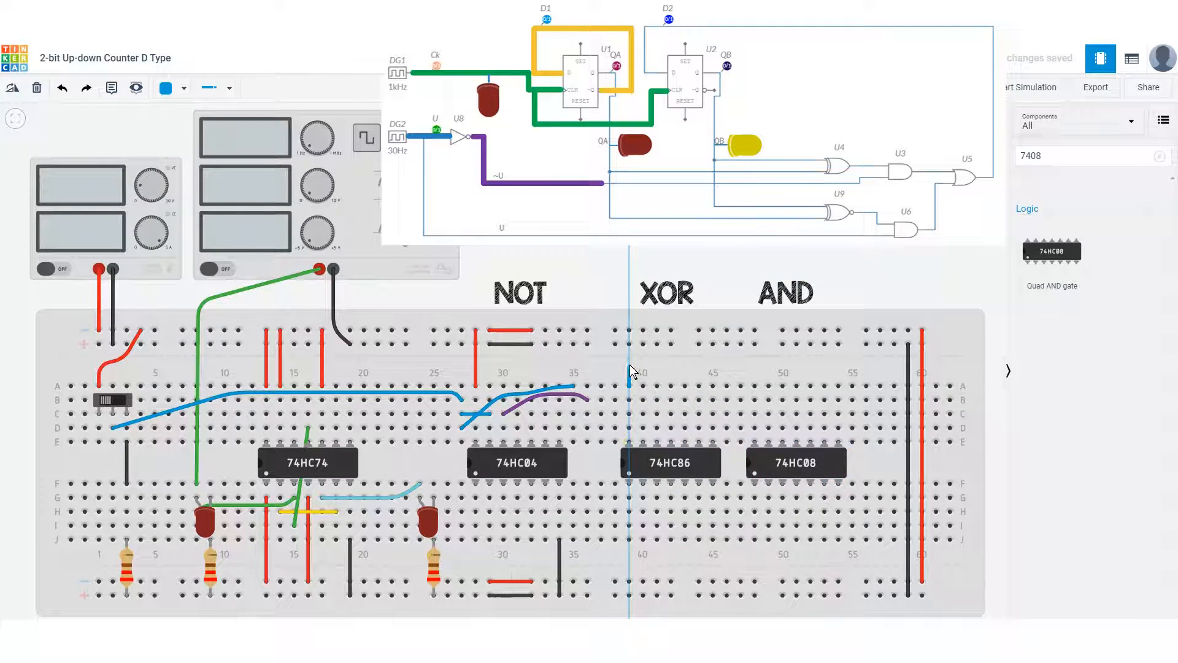
{"action": "left_click", "coordinate": [629, 330]}
{"action": "left_click", "coordinate": [755, 386]}
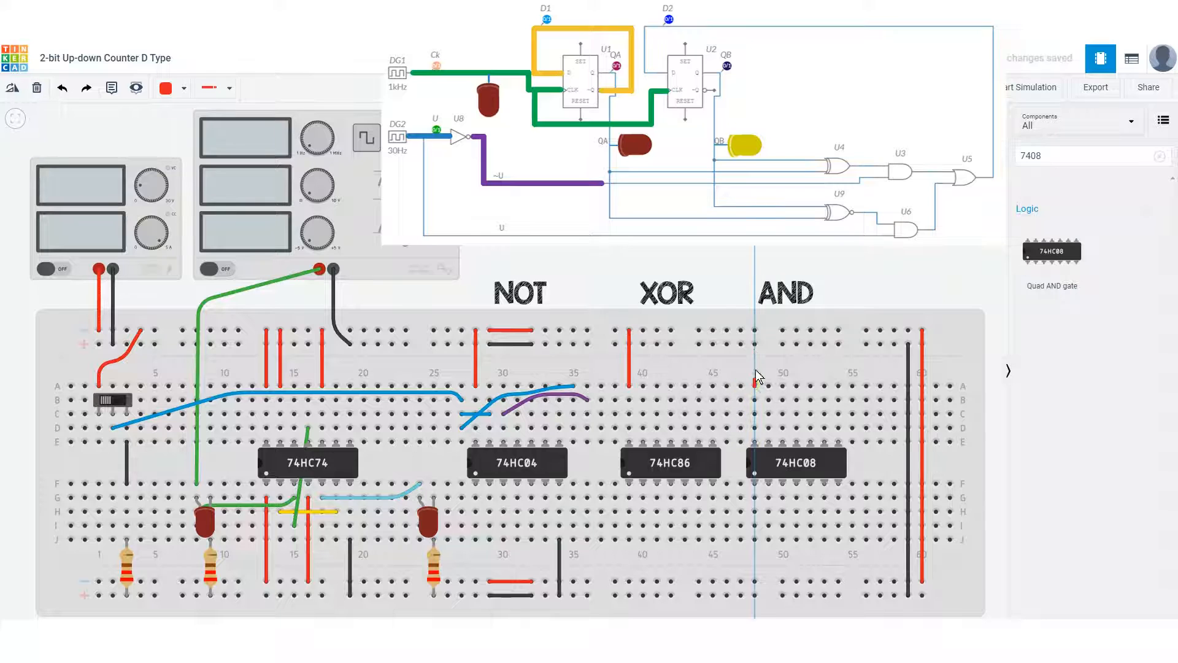
{"action": "left_click", "coordinate": [755, 330]}
- Ground the 74HC86 and 74HC08 with black wires from J45 and J54 to the outer lower rail
{"action": "left_click", "coordinate": [713, 540]}
{"action": "left_click", "coordinate": [713, 594]}
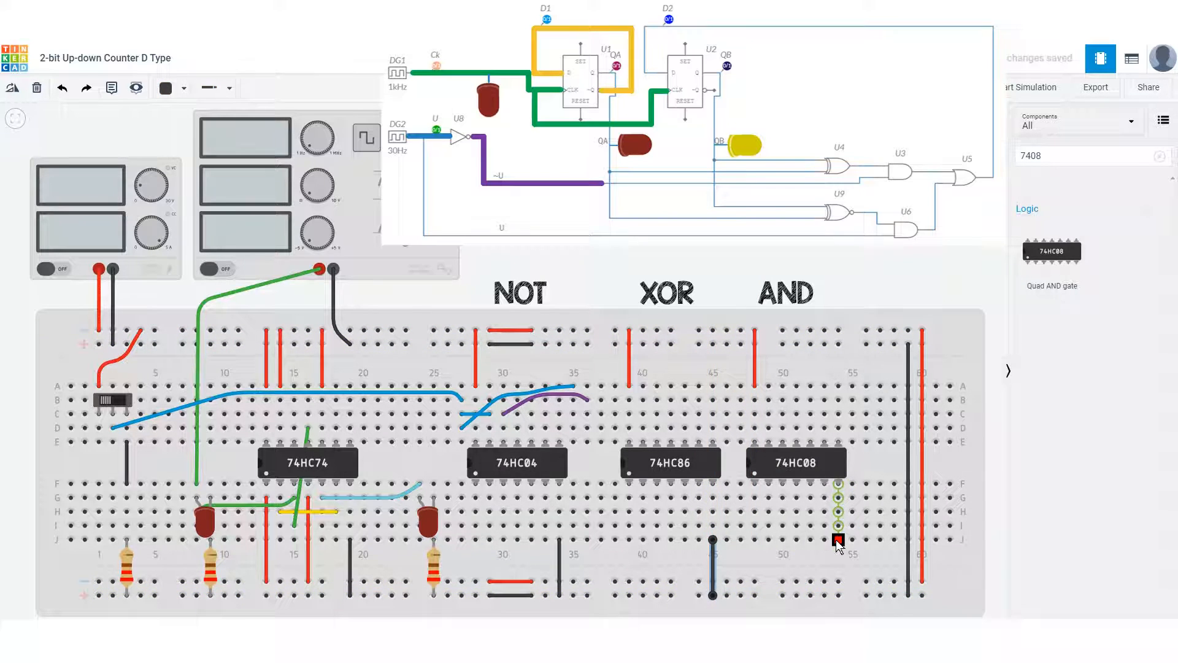
{"action": "left_click", "coordinate": [838, 540]}
{"action": "left_click", "coordinate": [838, 595]}
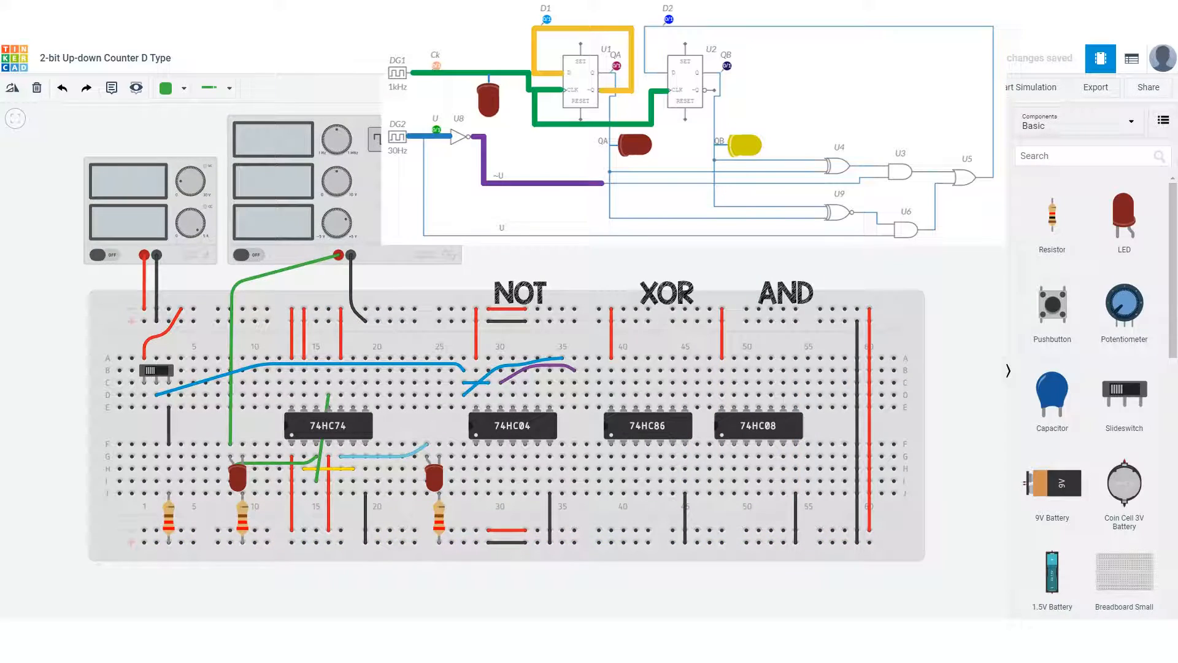
- Place a 74HC32 quad OR gate at columns 56 to 62 and route the rail-linking wires around the breadboard's far end
{"action": "left_click", "coordinate": [1077, 122]}
{"action": "left_click", "coordinate": [1063, 160]}
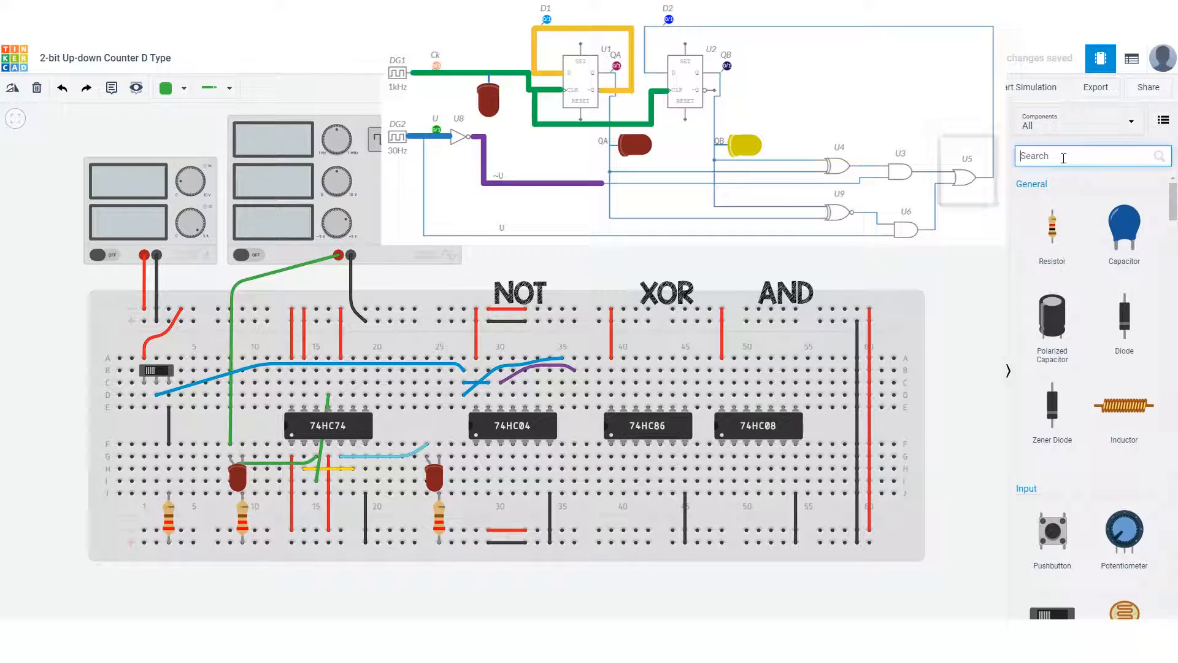
{"action": "type", "text": "or gate"}
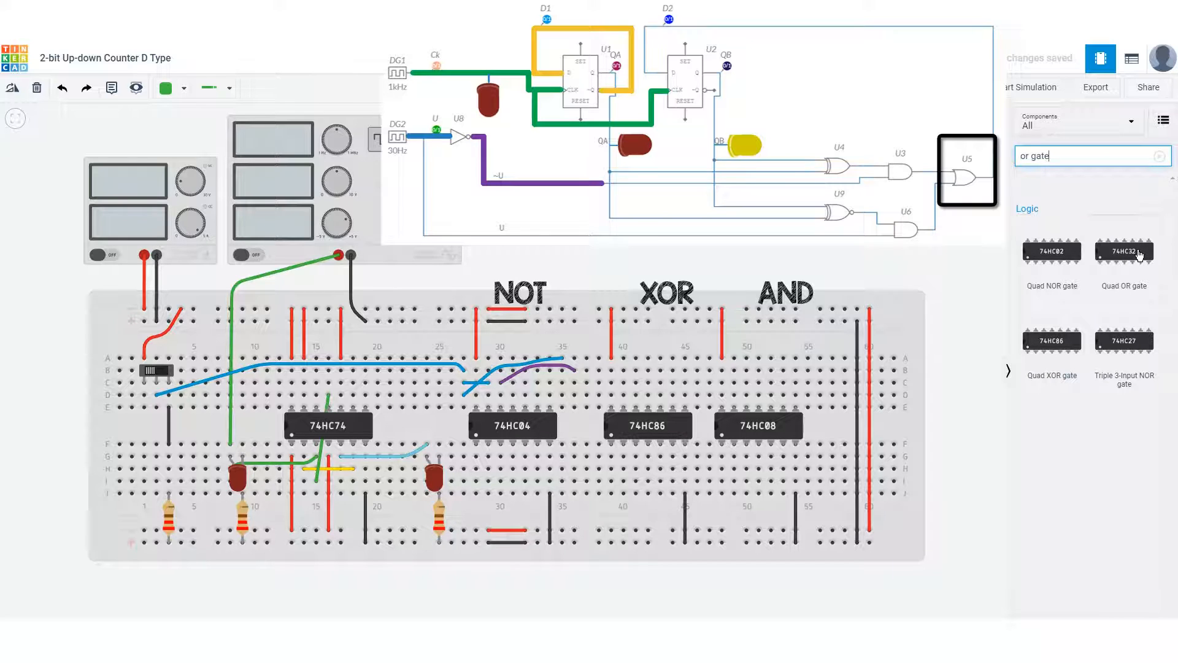
{"action": "left_click_drag", "start_coordinate": [1139, 255], "coordinate": [924, 498]}
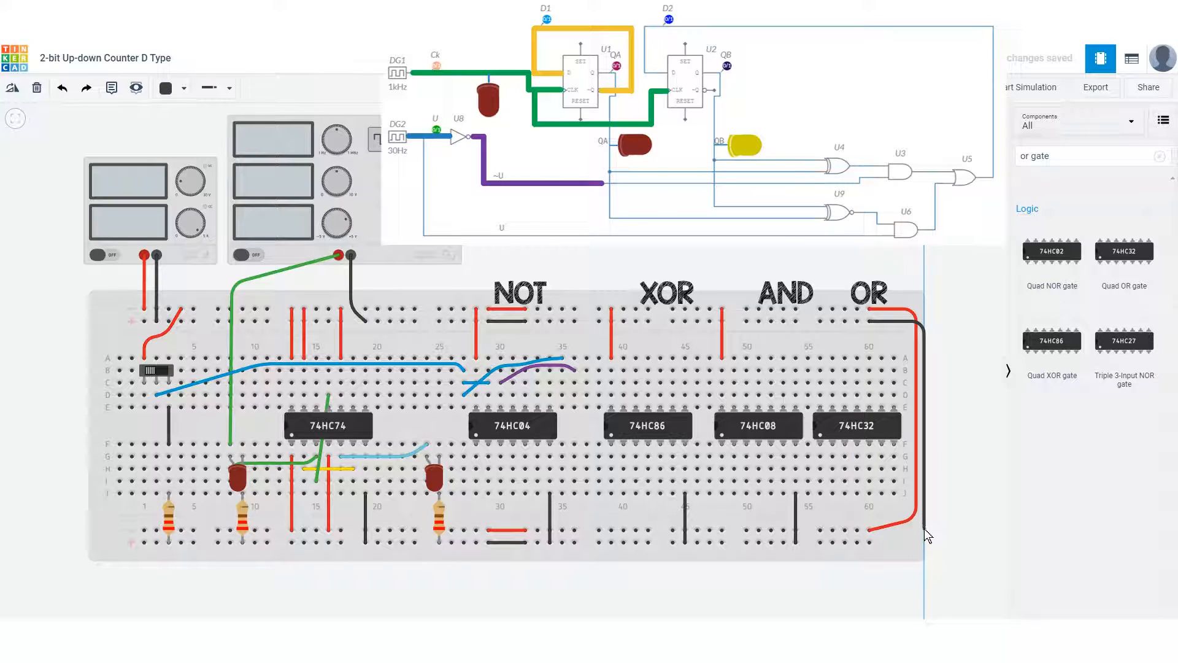
{"action": "left_click", "coordinate": [924, 529]}
{"action": "left_click", "coordinate": [870, 543]}
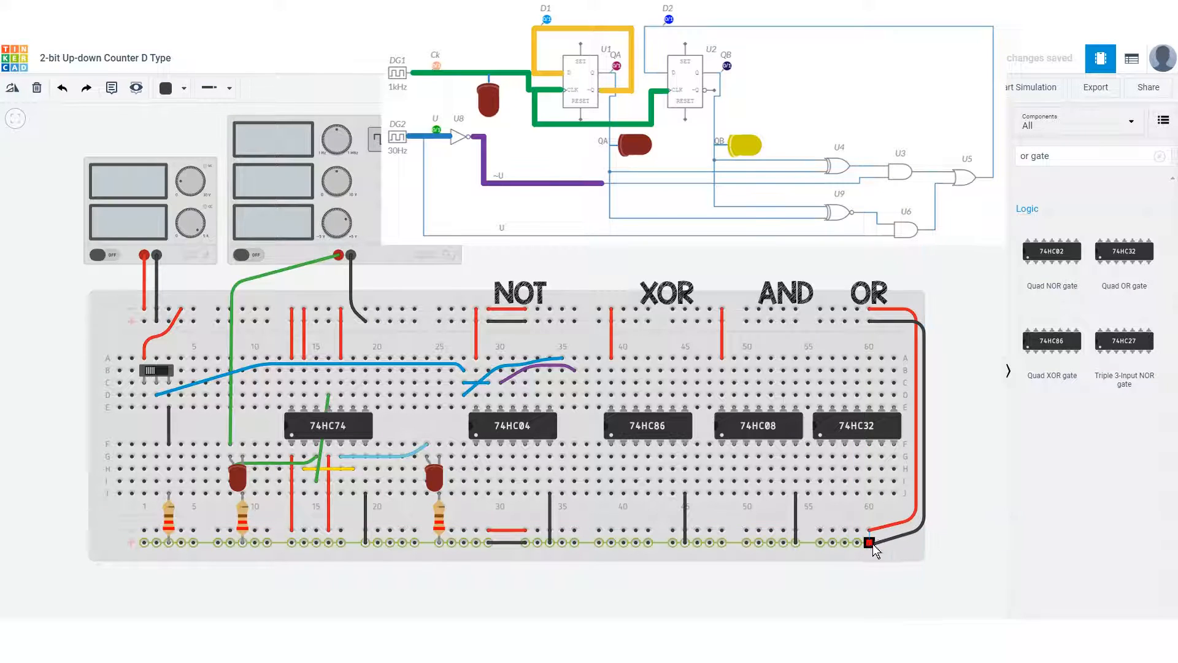
- Ground the 74HC32 with a black wire from J62 to the outer lower rail and power it in red from A56 to the outer upper rail
{"action": "left_click", "coordinate": [895, 494]}
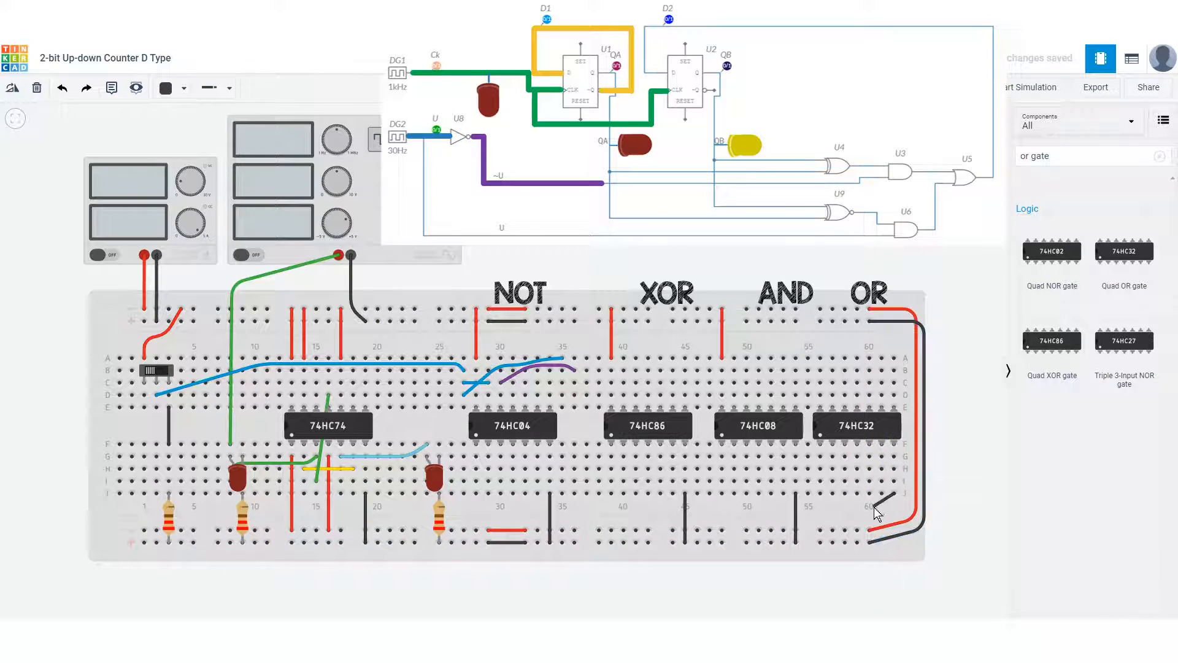
{"action": "left_click", "coordinate": [863, 514]}
{"action": "left_click", "coordinate": [857, 542]}
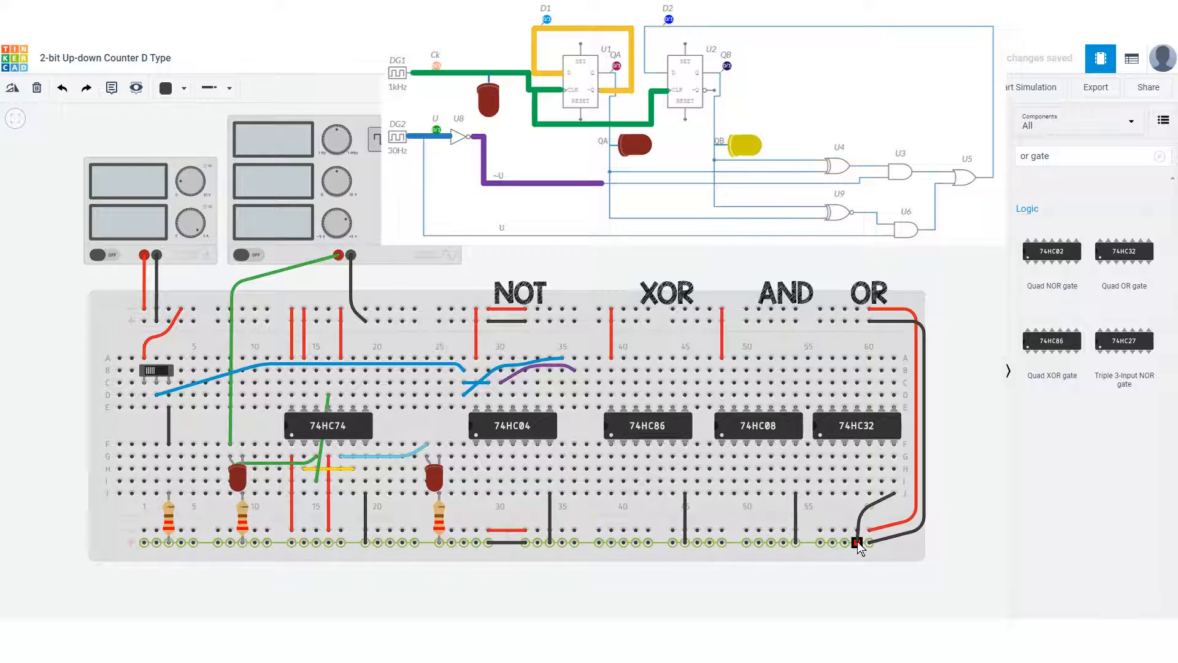
{"action": "left_click", "coordinate": [820, 359]}
{"action": "left_click", "coordinate": [821, 310]}
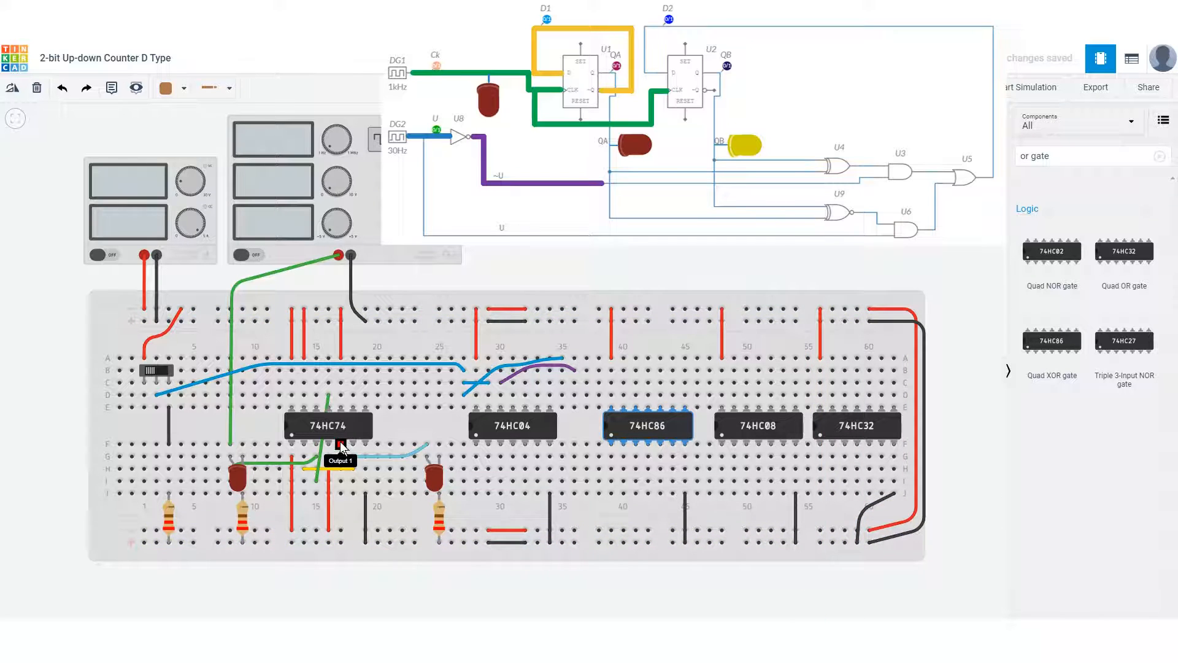
- Run a green wire from the 74HC74's Output 1 at I17 to the 74HC86's first input at G39
{"action": "left_click", "coordinate": [339, 480]}
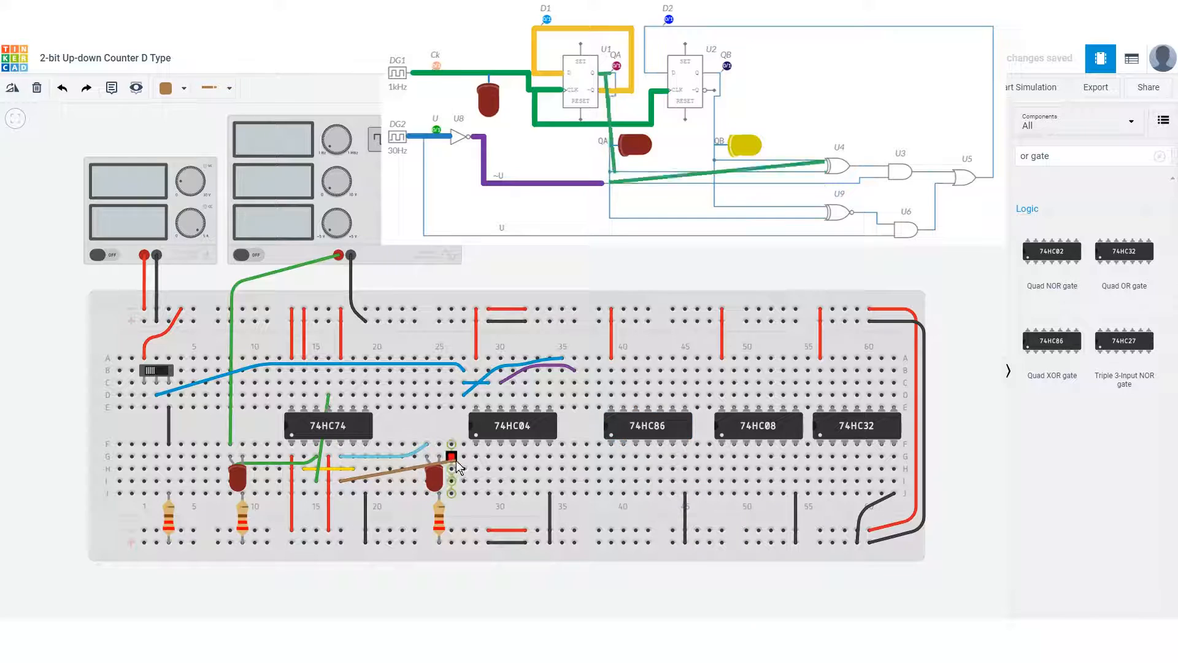
{"action": "scroll", "coordinate": [472, 458], "scroll_direction": "up", "scroll_amount": 3}
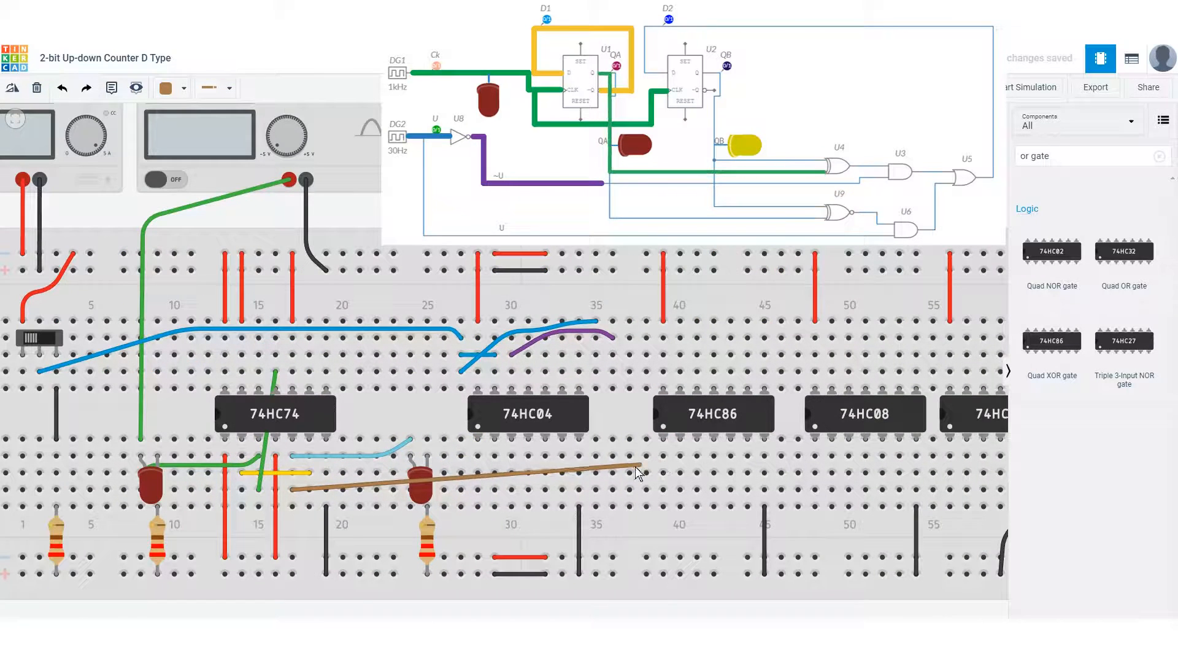
{"action": "left_click", "coordinate": [559, 465]}
{"action": "key", "text": "4"}
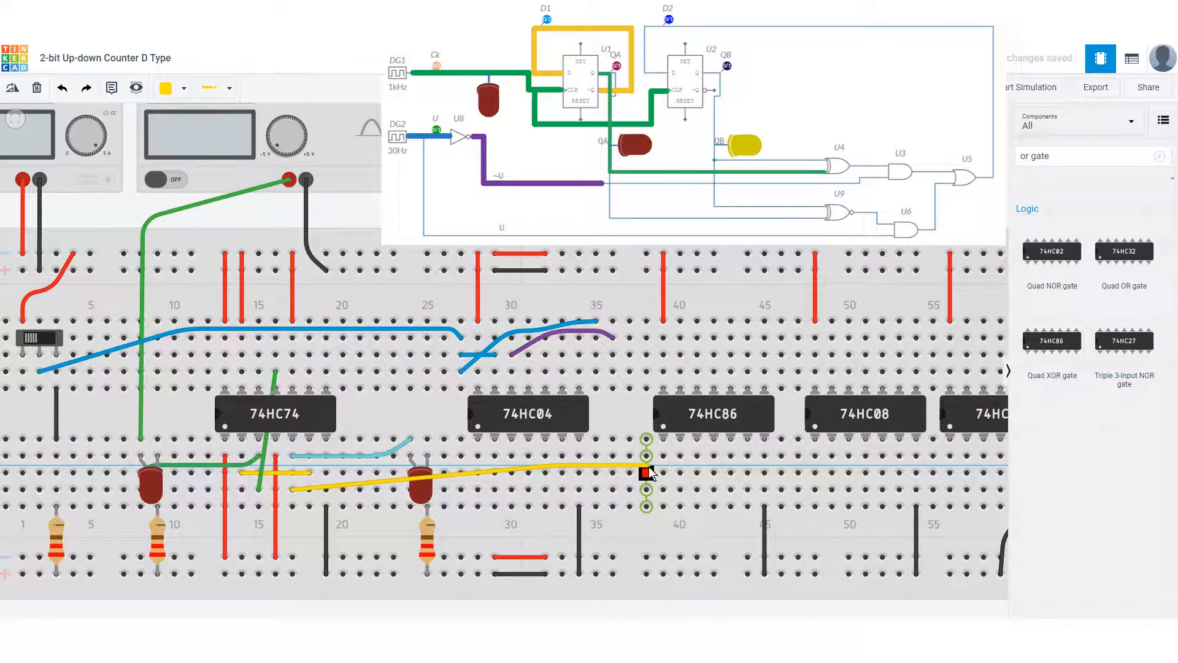
{"action": "key", "text": "5"}
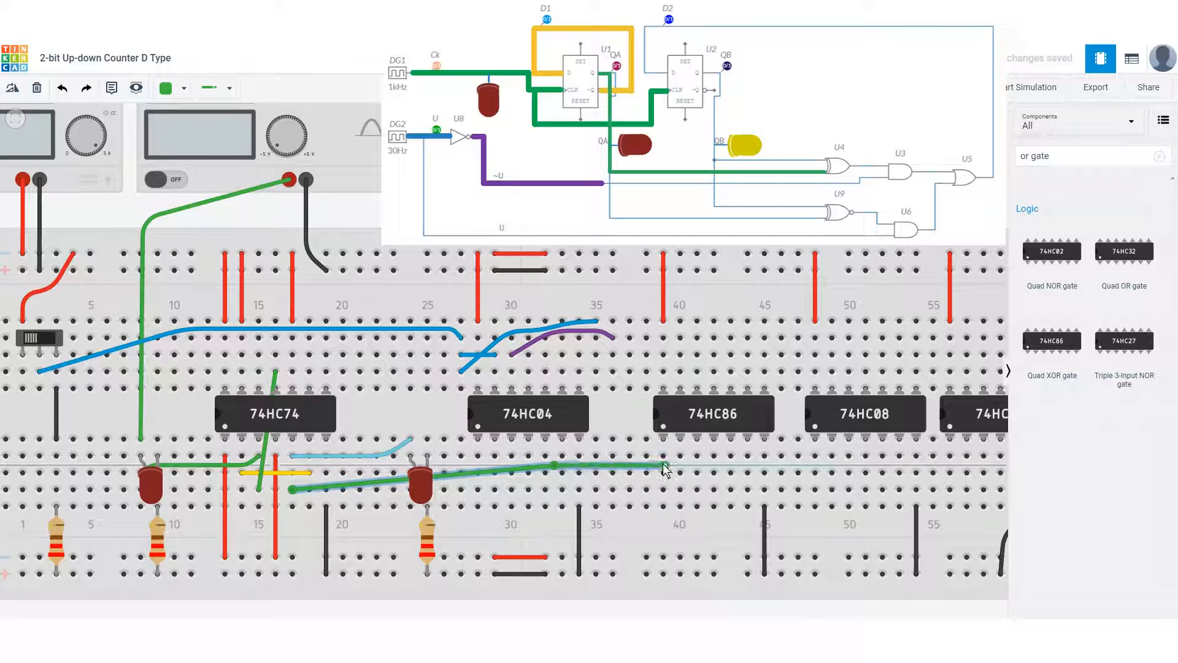
{"action": "left_click", "coordinate": [664, 456]}
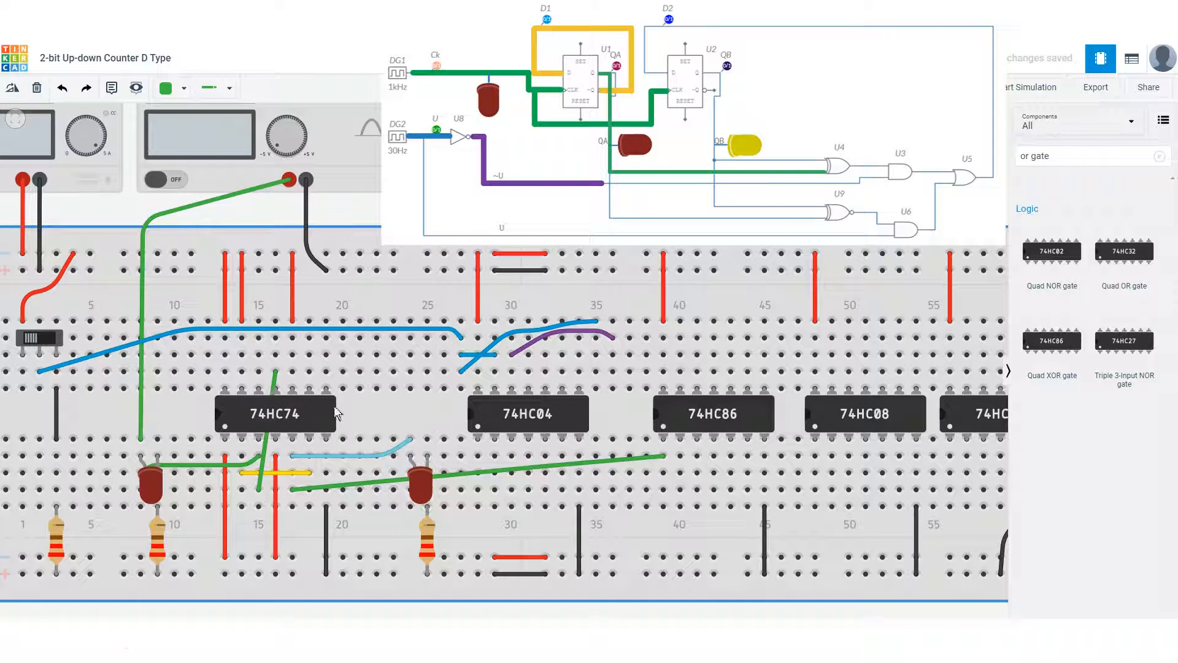
- Run a yellow wire from the 74HC74's second flip-flop output at D18 to the 74HC86's input at G40
{"action": "left_click", "coordinate": [308, 371]}
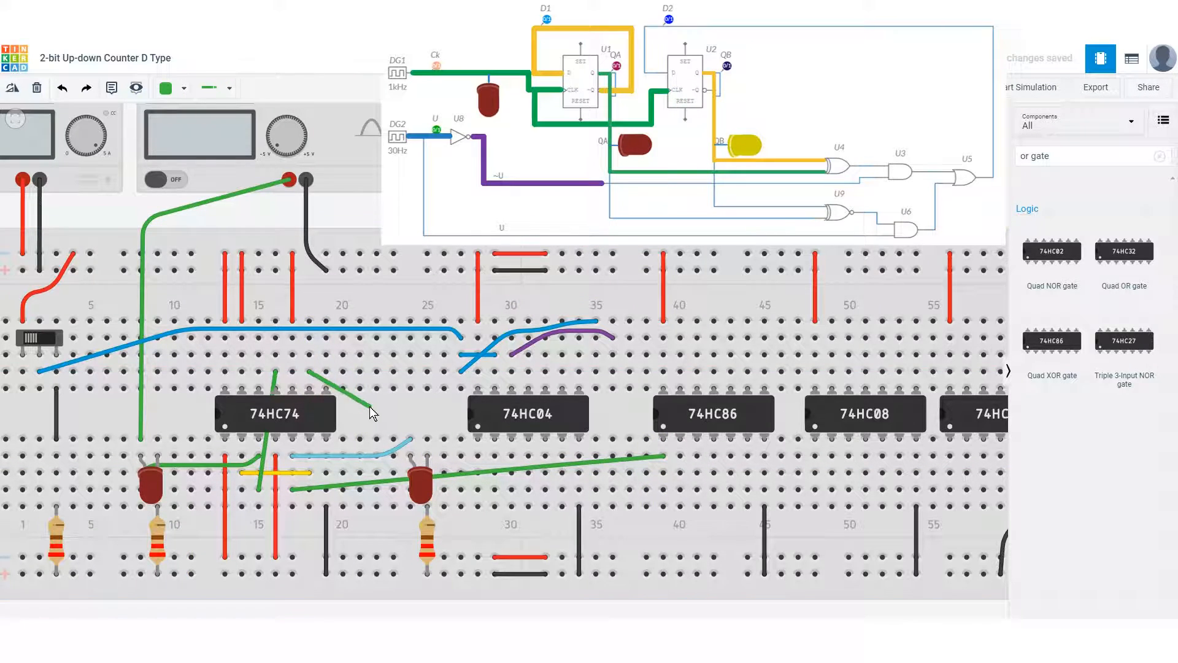
{"action": "key", "text": "4"}
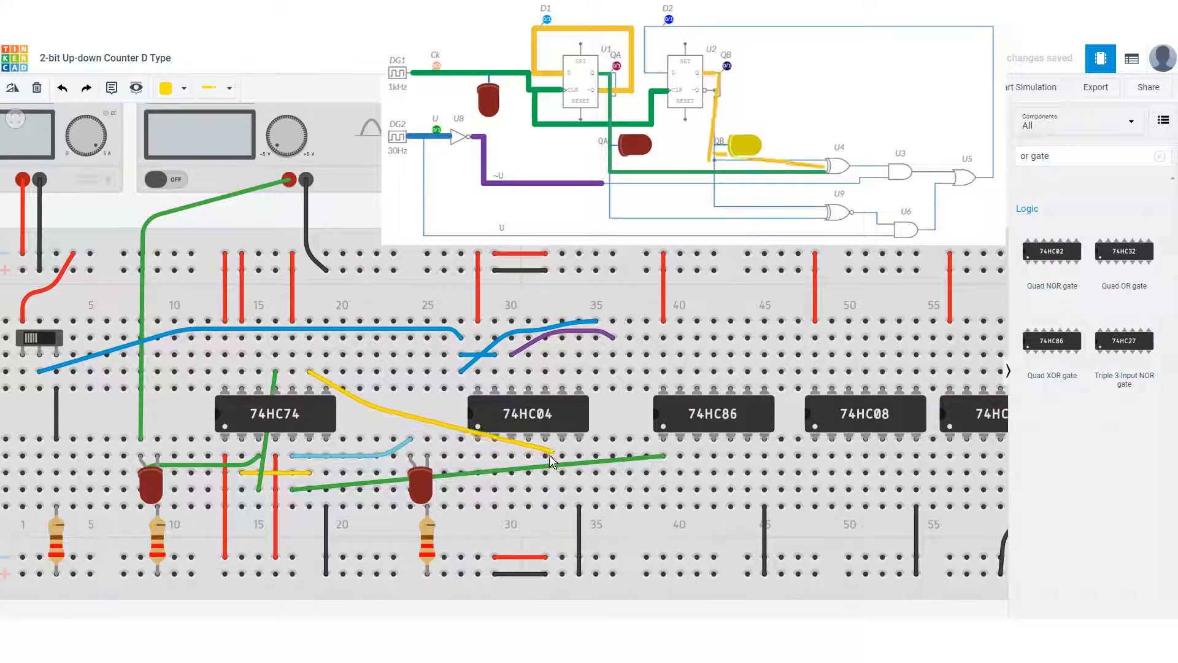
{"action": "left_click", "coordinate": [491, 465]}
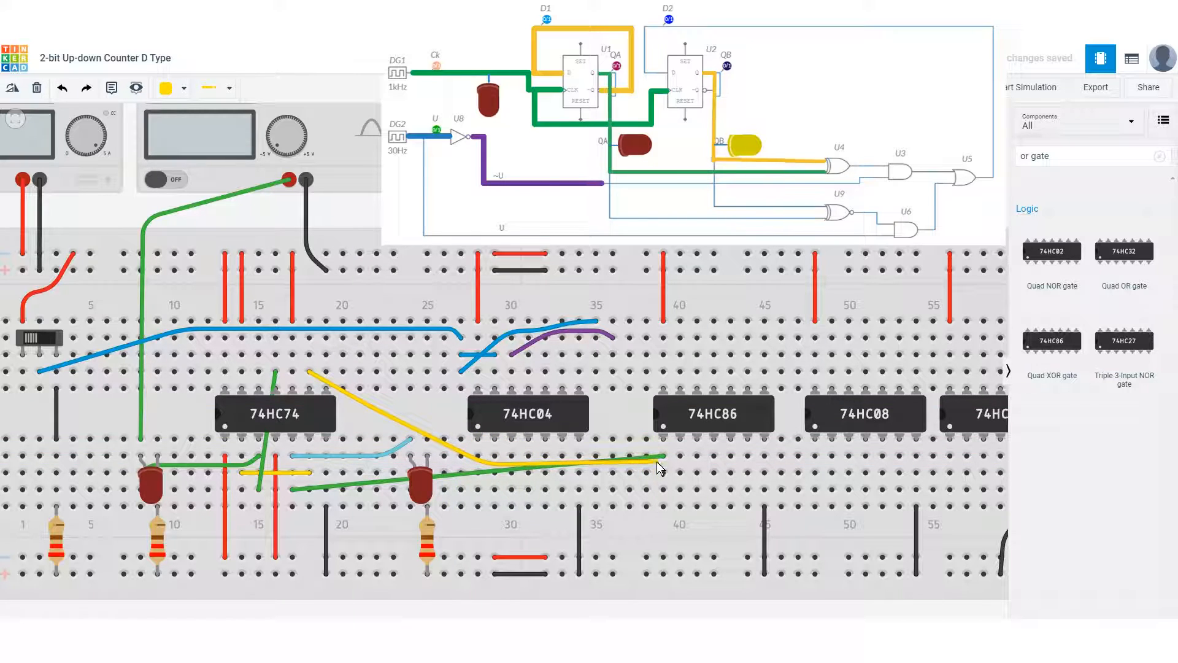
{"action": "scroll", "coordinate": [633, 476], "scroll_direction": "down", "scroll_amount": 2}
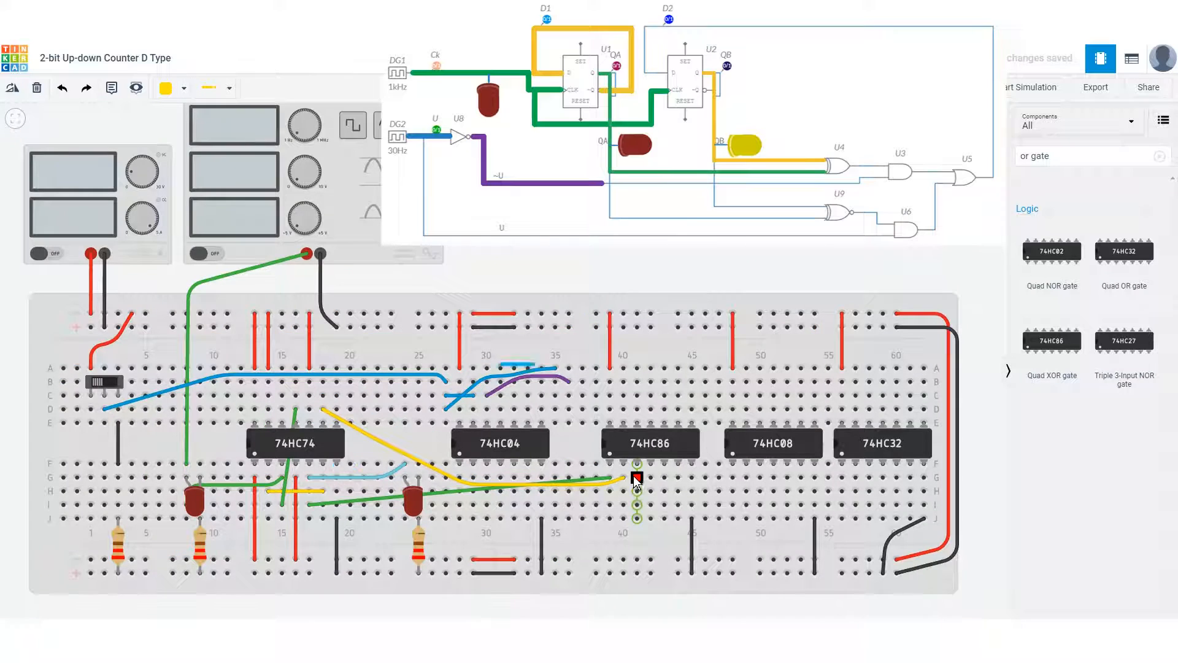
- Wire the first XOR output at G41 to the 74HC08's input at G48 in turquoise
{"action": "left_click", "coordinate": [634, 476]}
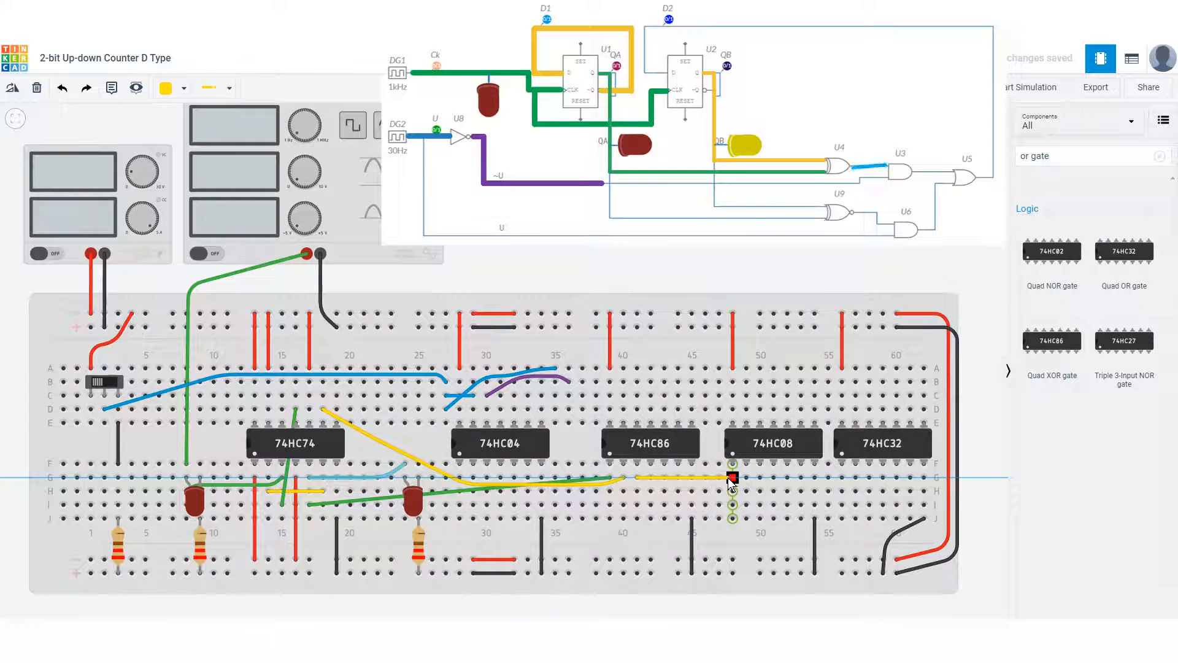
{"action": "key", "text": "3"}
{"action": "key", "text": "2"}
{"action": "key", "text": "3"}
{"action": "key", "text": "4"}
{"action": "key", "text": "5"}
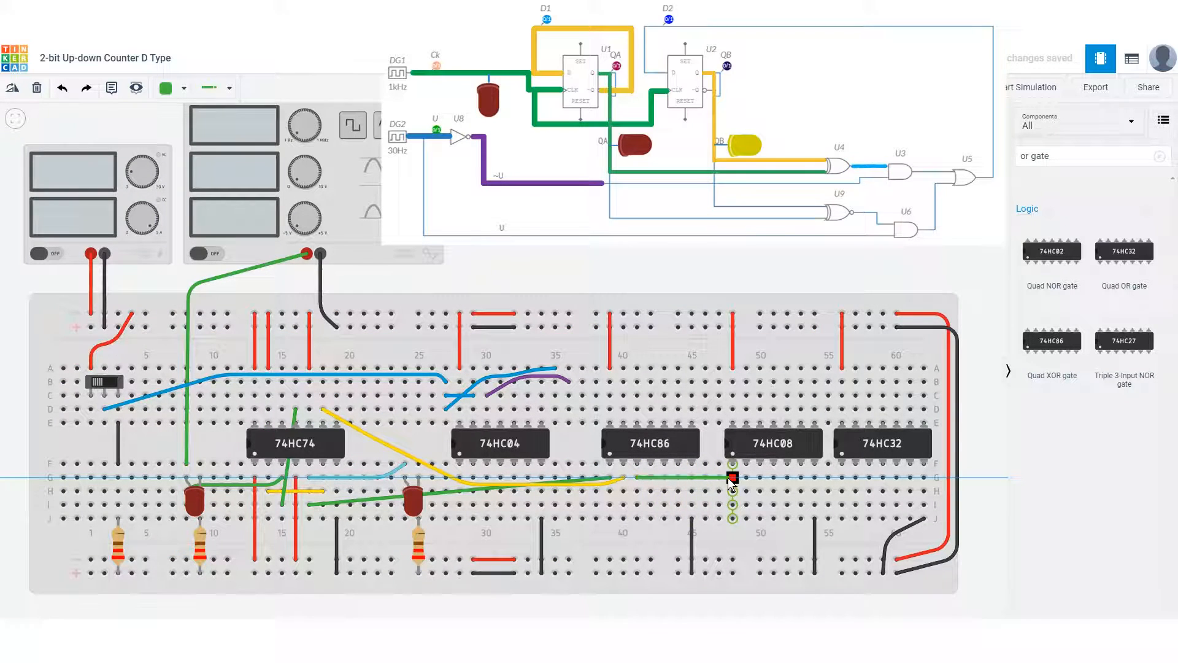
{"action": "key", "text": "6"}
{"action": "left_click", "coordinate": [732, 478]}
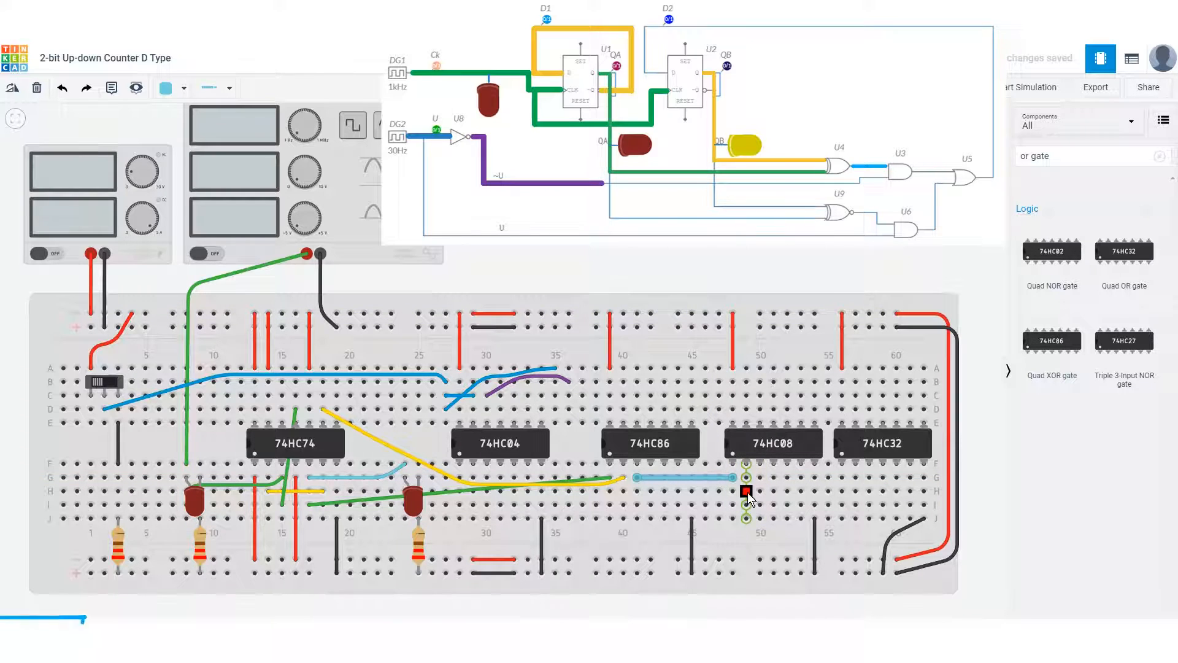
- Add turquoise wires from the inverted direction signal at E36 to H49 and from the AND output at G50 to the 74HC32's input at G56
{"action": "left_click", "coordinate": [748, 492]}
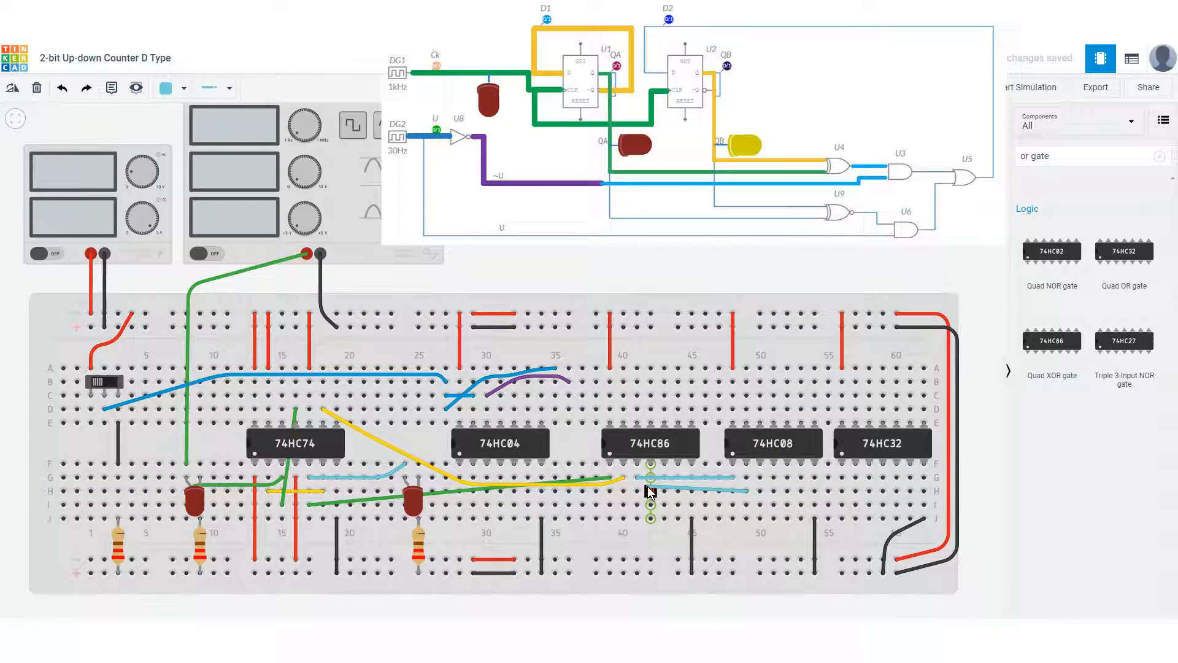
{"action": "left_click", "coordinate": [569, 423]}
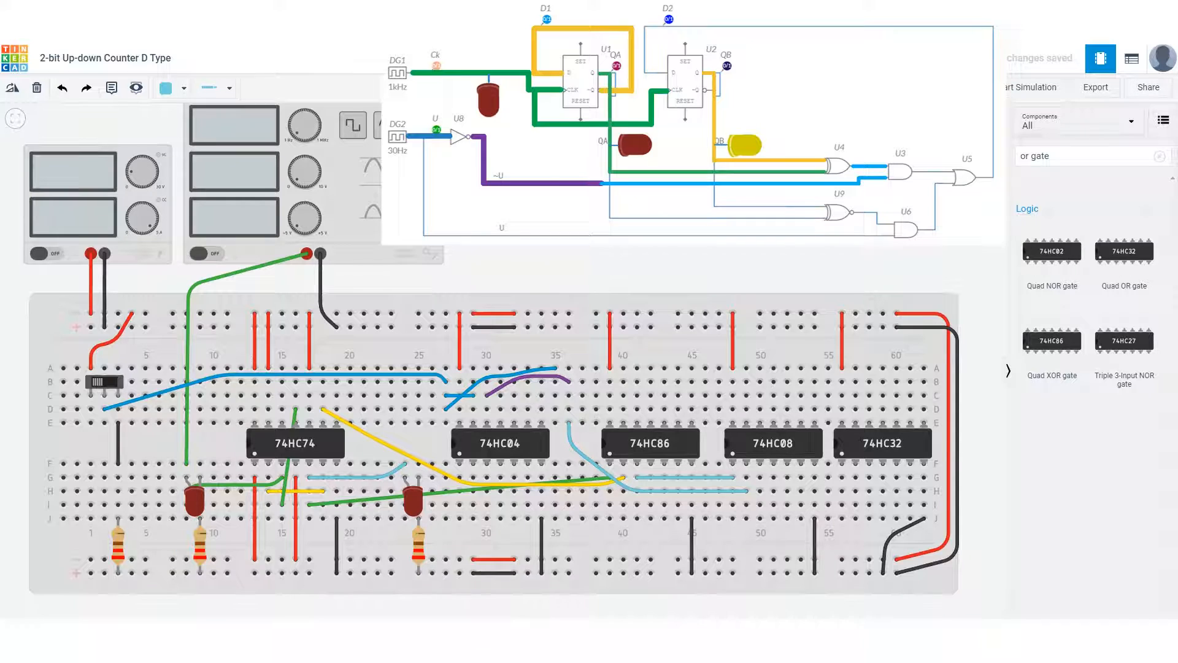
{"action": "left_click", "coordinate": [761, 477]}
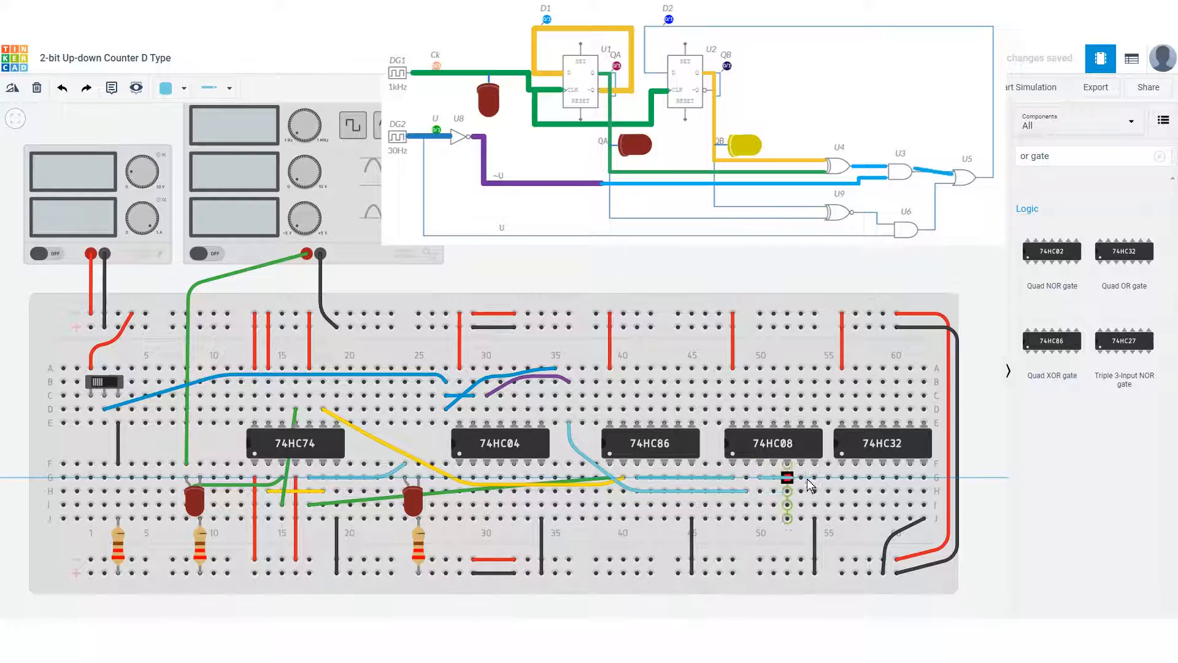
{"action": "left_click", "coordinate": [841, 477]}
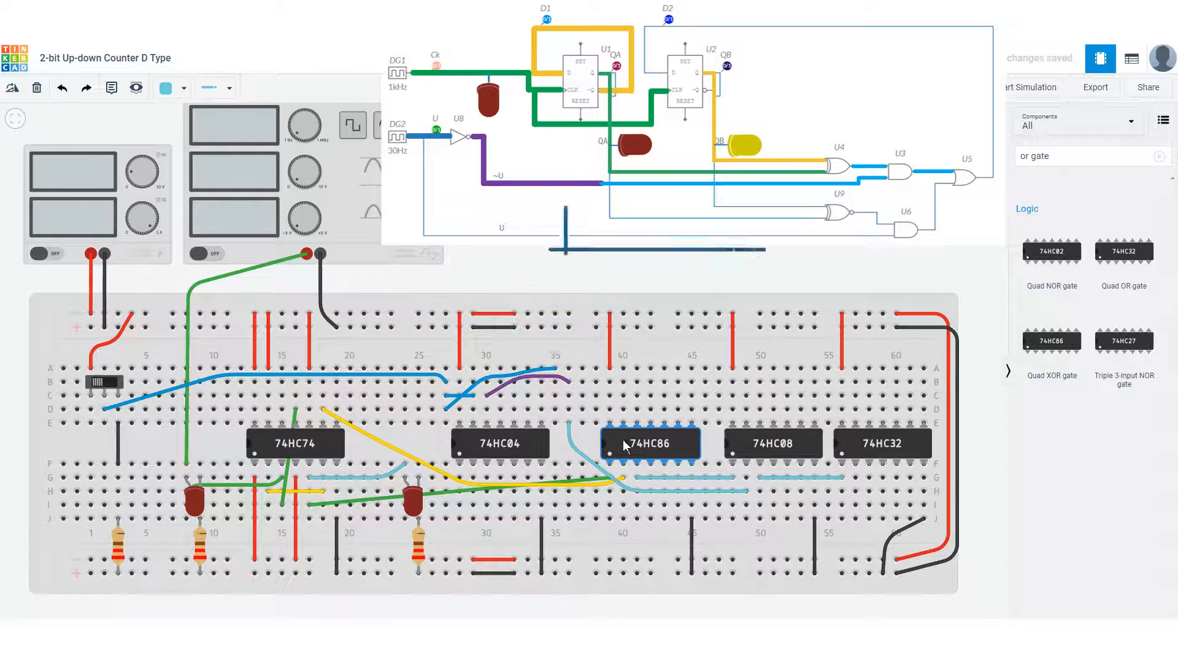
- Feed both counter outputs to the second XOR gate with blue wires from I39 to D40 and from I40 to D41
{"action": "left_click", "coordinate": [624, 409]}
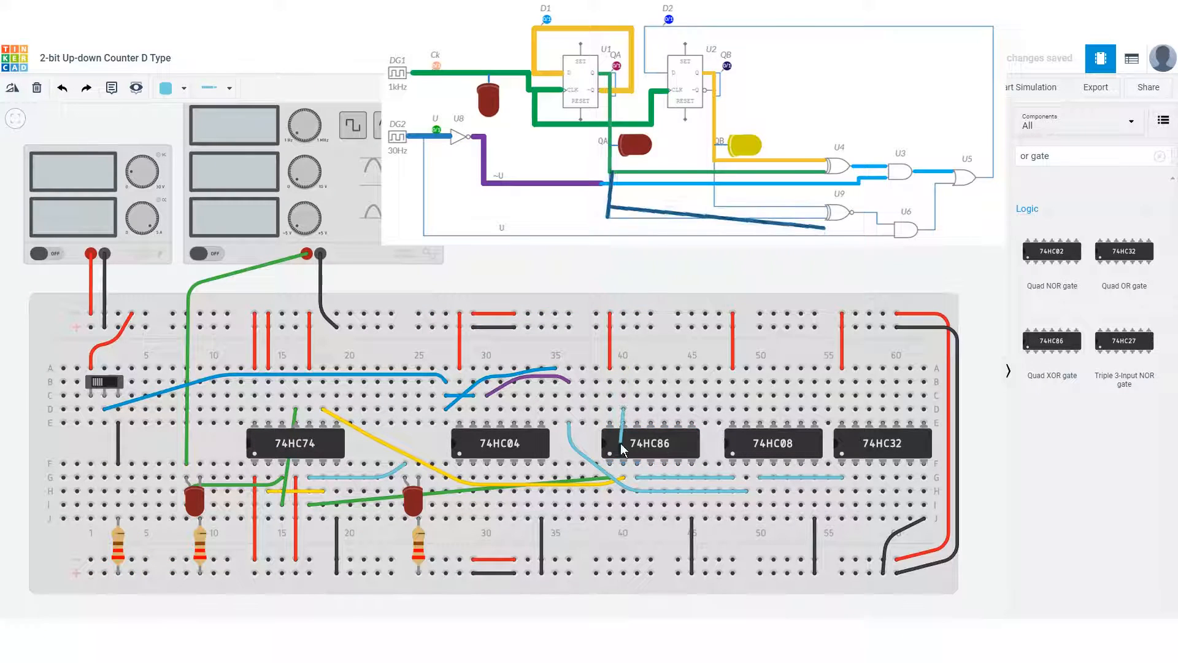
{"action": "left_click", "coordinate": [610, 504]}
{"action": "key", "text": "6"}
{"action": "key", "text": "7"}
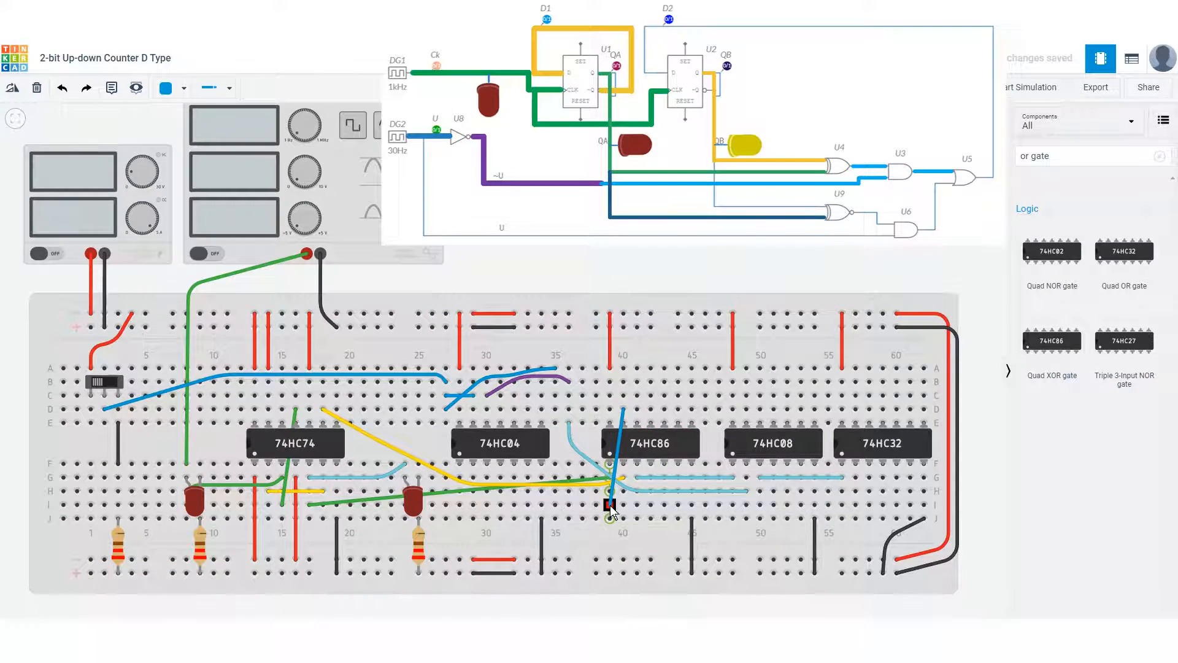
{"action": "left_click", "coordinate": [624, 504]}
{"action": "left_click", "coordinate": [637, 408]}
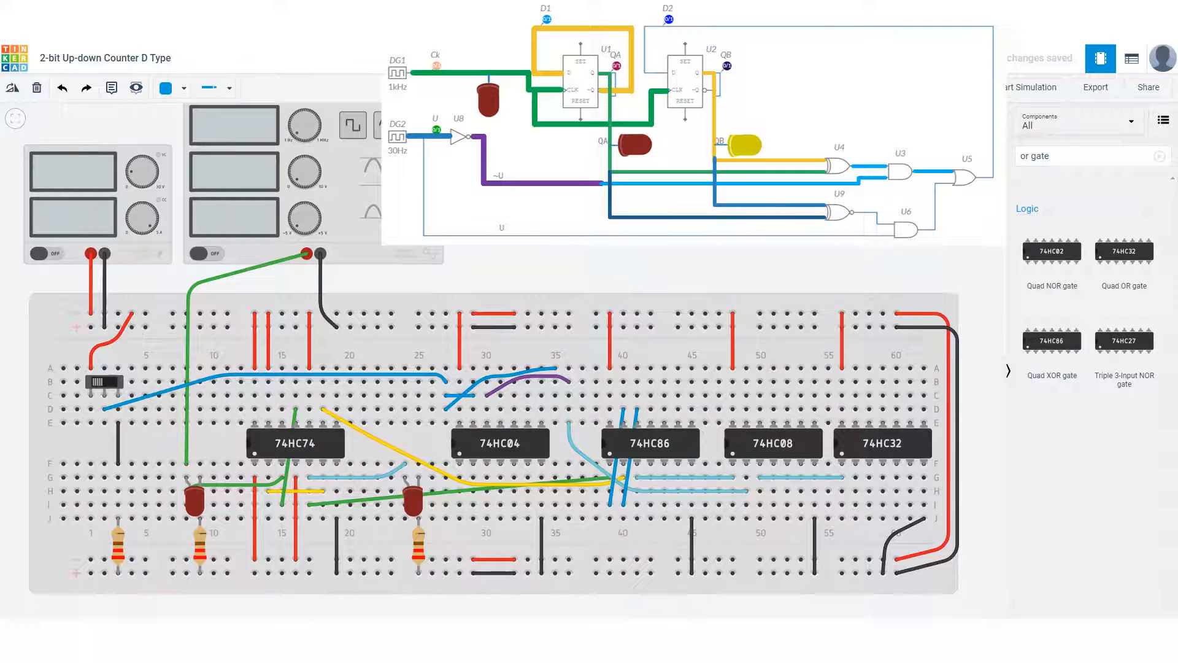
- Invert the second XOR output with blue wires from C42 to the 74HC04 at C31 and from D32 to the 74HC08 at D49
{"action": "left_click", "coordinate": [651, 396]}
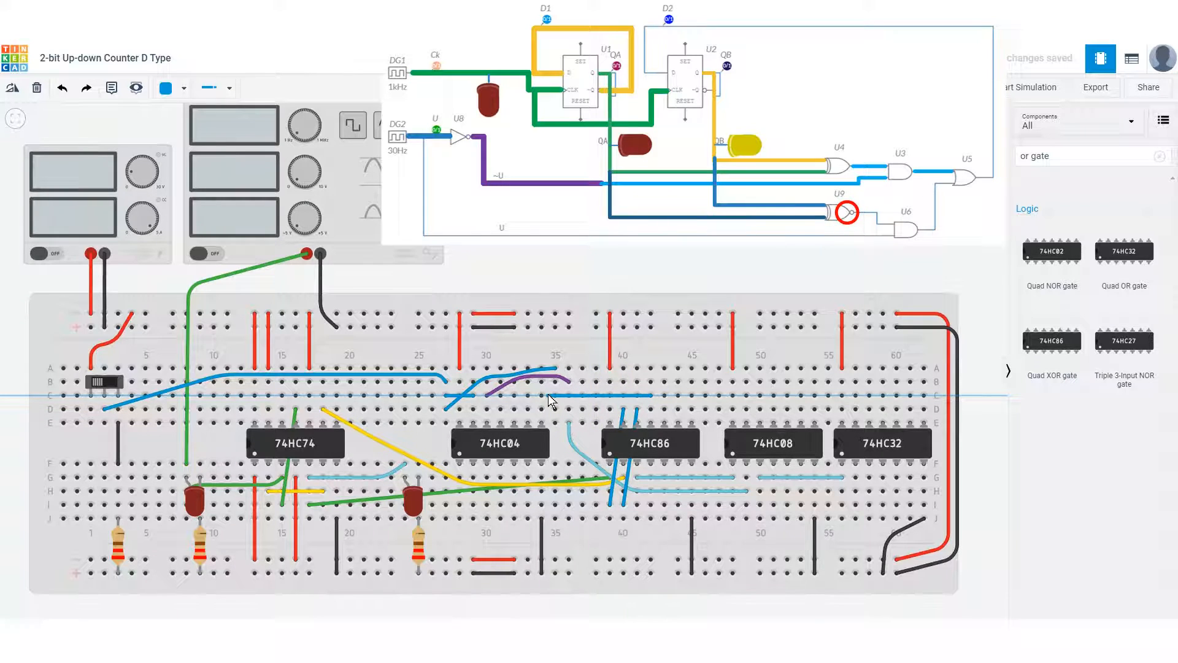
{"action": "left_click", "coordinate": [501, 395]}
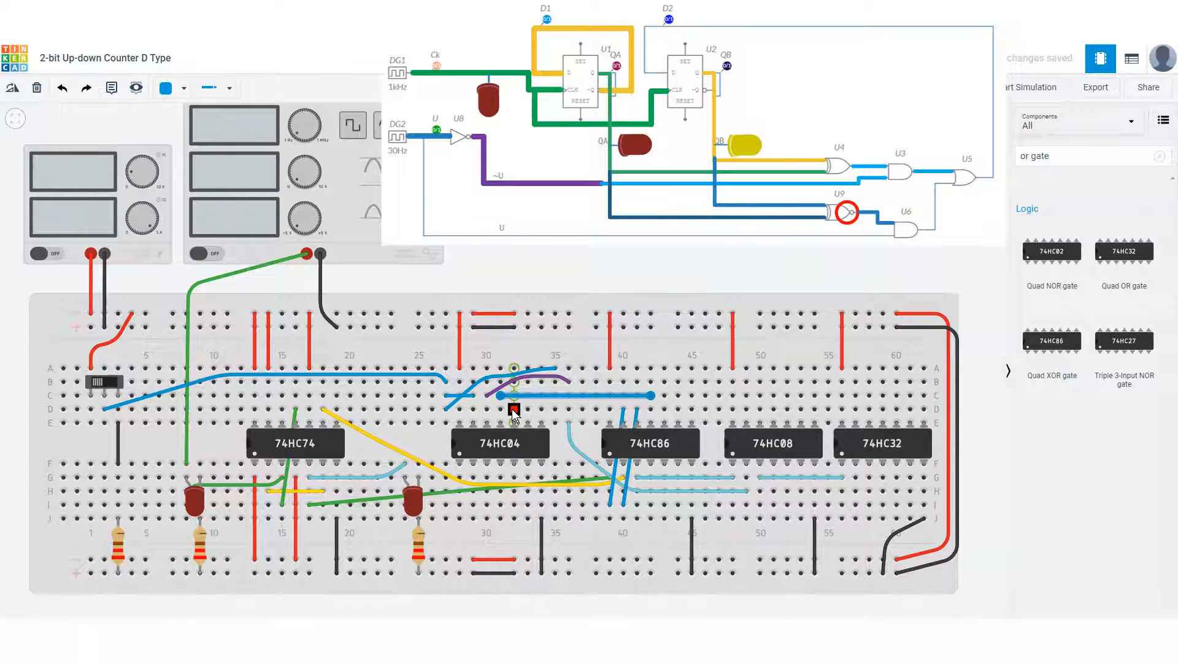
{"action": "left_click", "coordinate": [513, 410]}
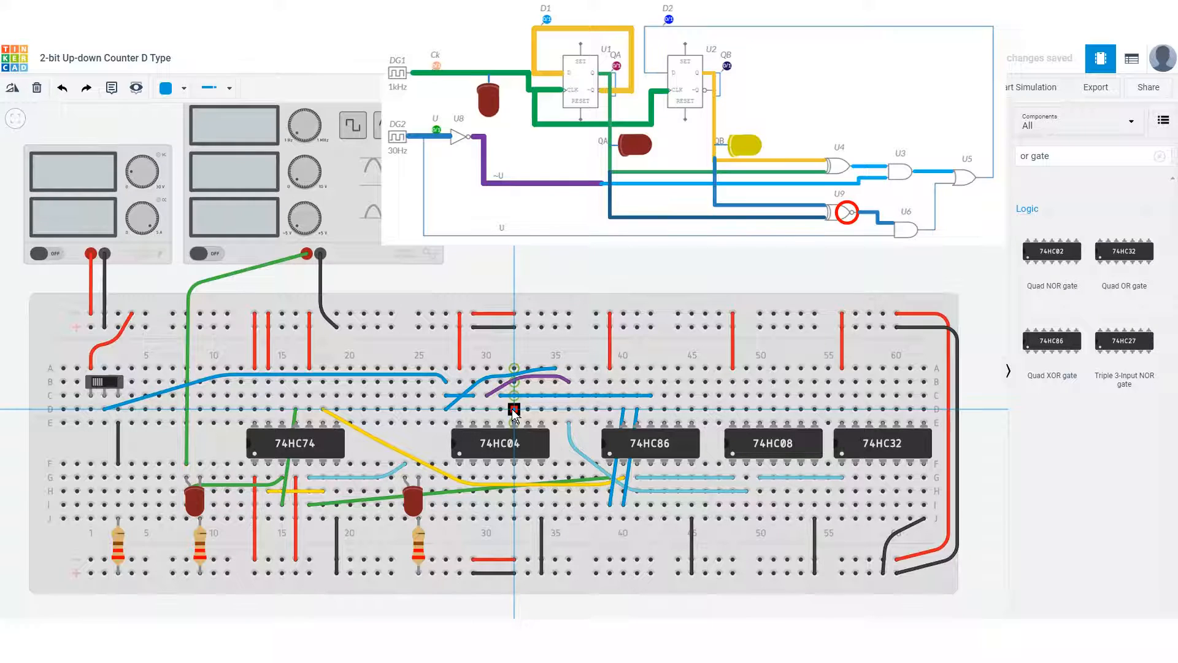
{"action": "left_click", "coordinate": [745, 407]}
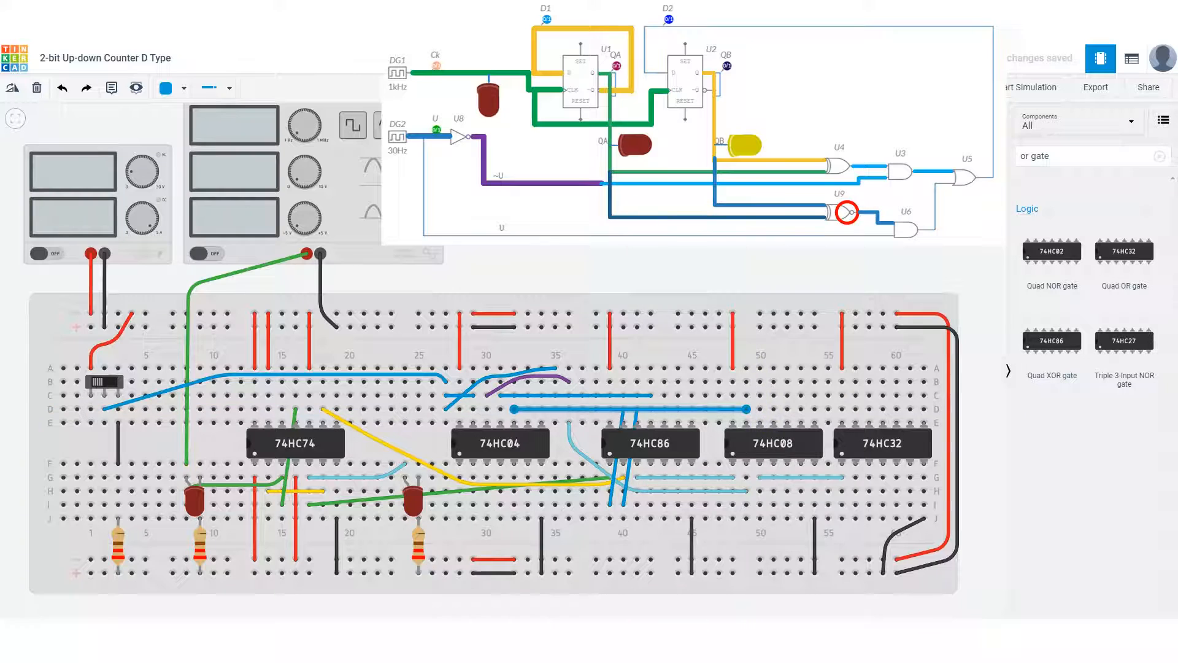
- Connect the direction signal at B35 to the 74HC08's second AND input at C50 with a bent green wire
{"action": "left_click", "coordinate": [760, 396]}
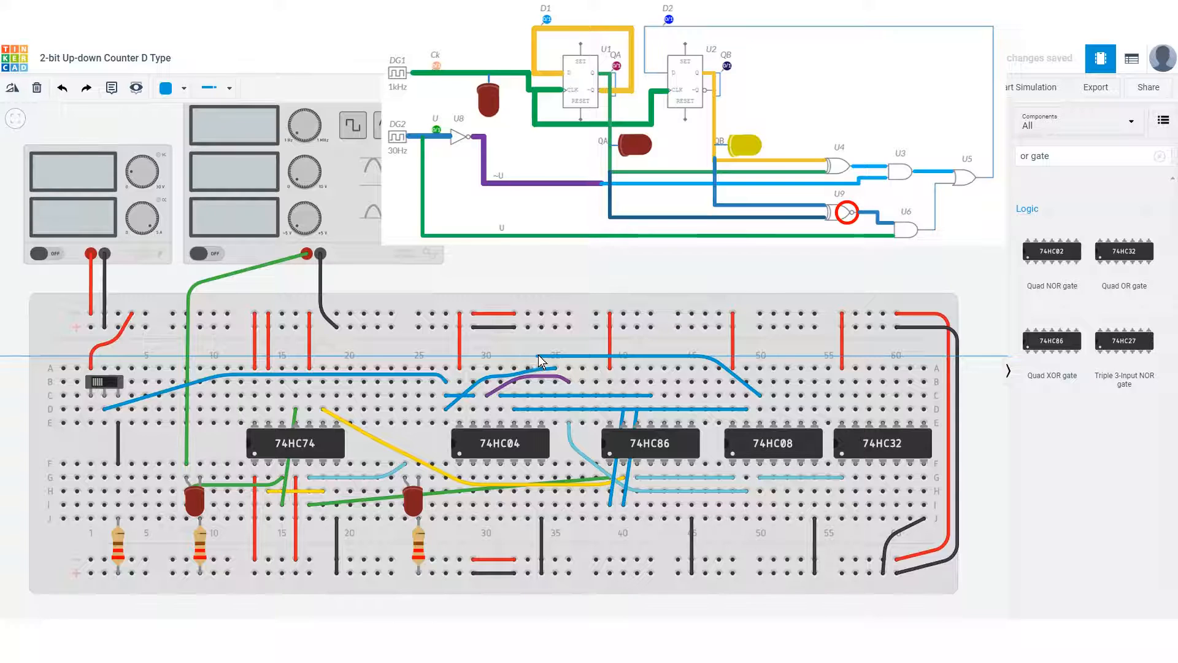
{"action": "key", "text": "5"}
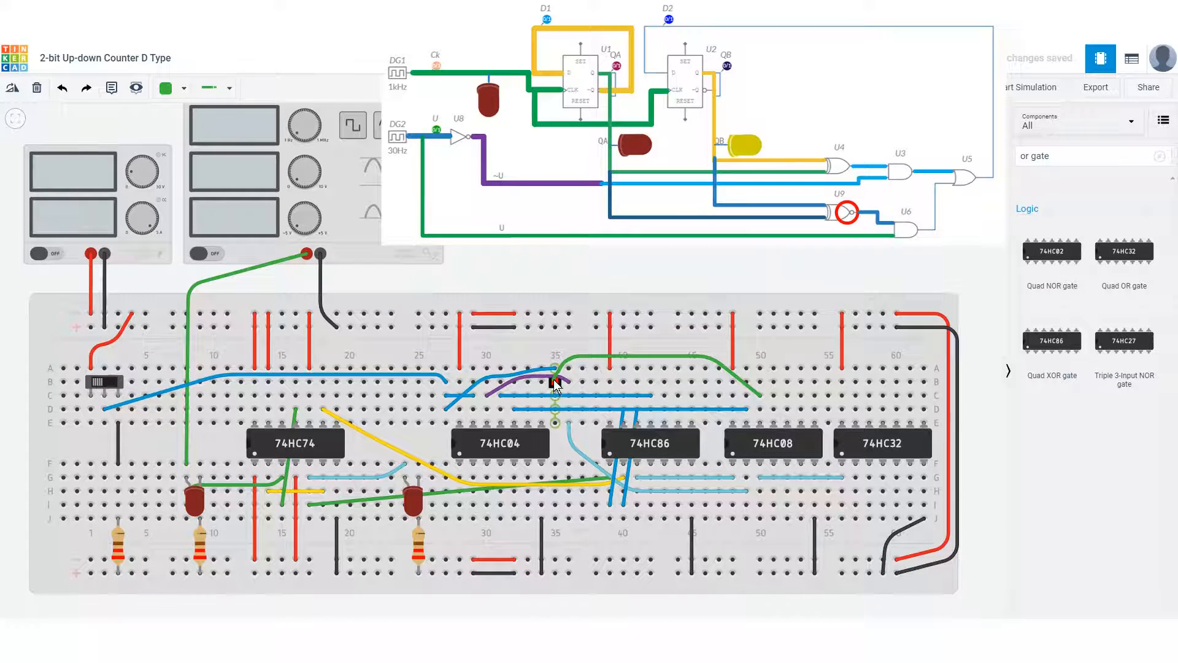
{"action": "left_click", "coordinate": [554, 382]}
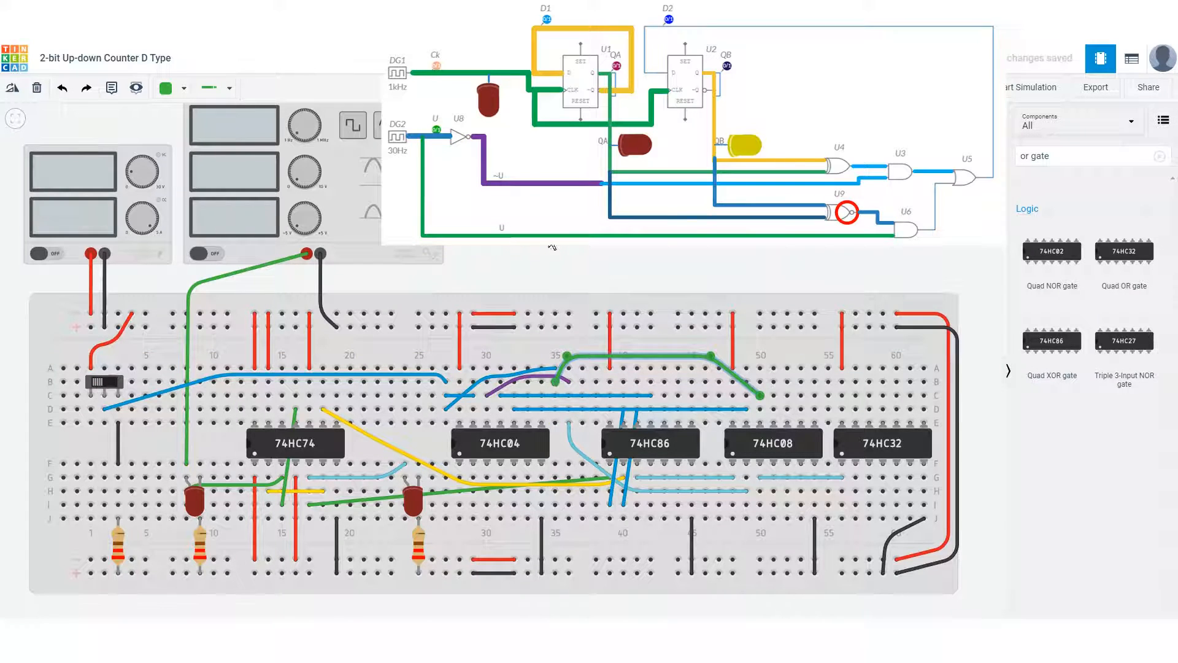
- Connect the 74HC08's second AND output at C51 to the 74HC32's input at G57 with a bent green wire
{"action": "left_click", "coordinate": [774, 396]}
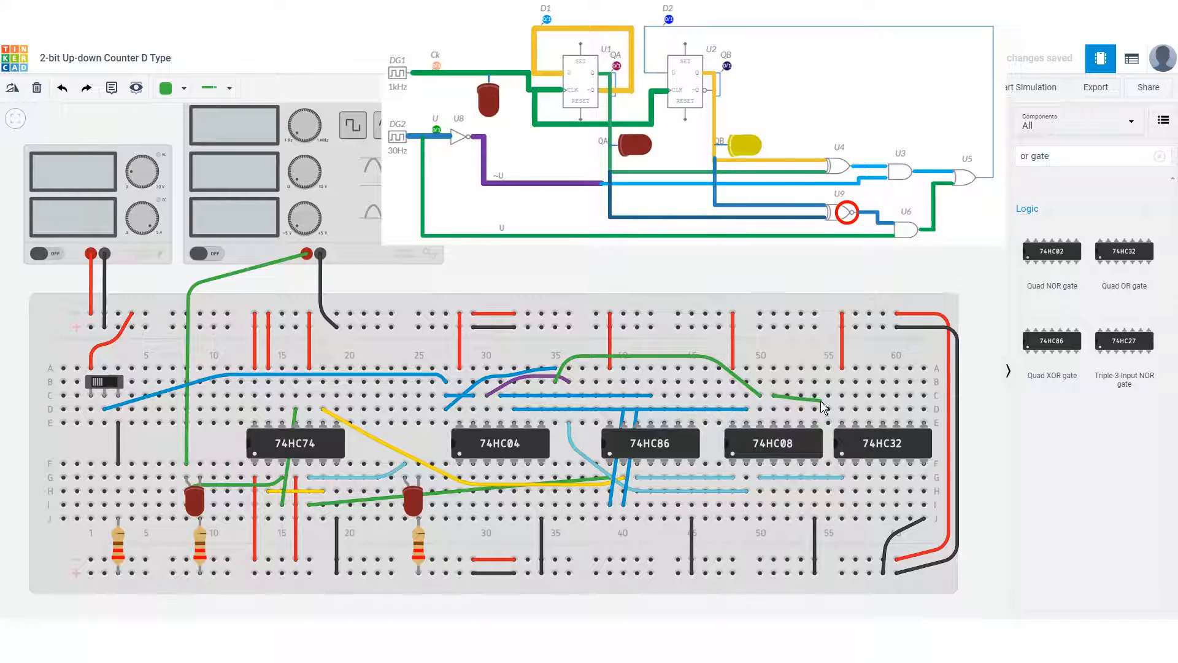
{"action": "scroll", "coordinate": [819, 396], "scroll_direction": "up", "scroll_amount": 1}
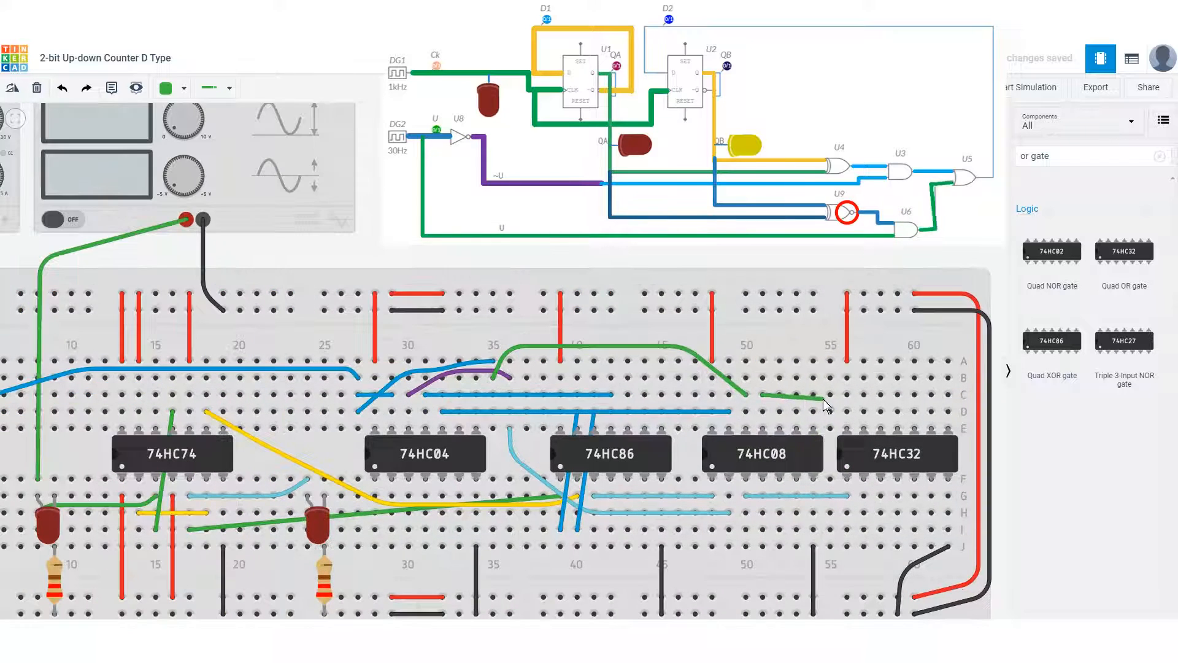
{"action": "left_click", "coordinate": [864, 495]}
{"action": "scroll", "coordinate": [787, 323], "scroll_direction": "down", "scroll_amount": 1}
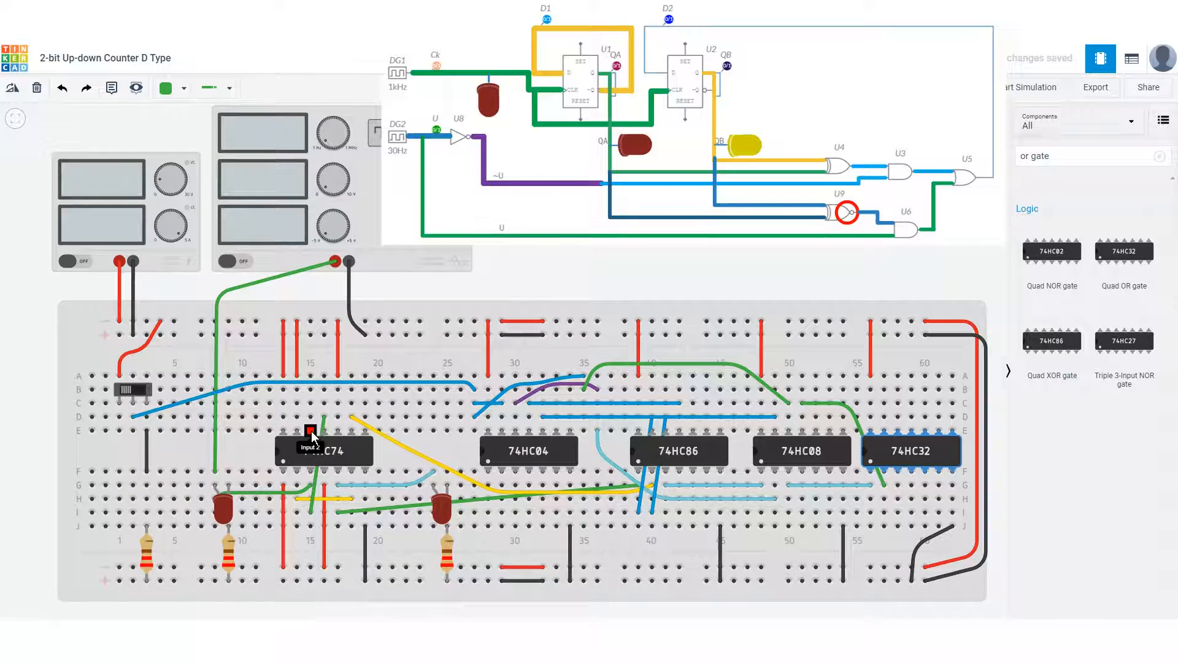
- Route an orange wire from the 74HC32's output at G58 over the chips to the 74HC74's second input at A15
{"action": "left_click", "coordinate": [898, 484]}
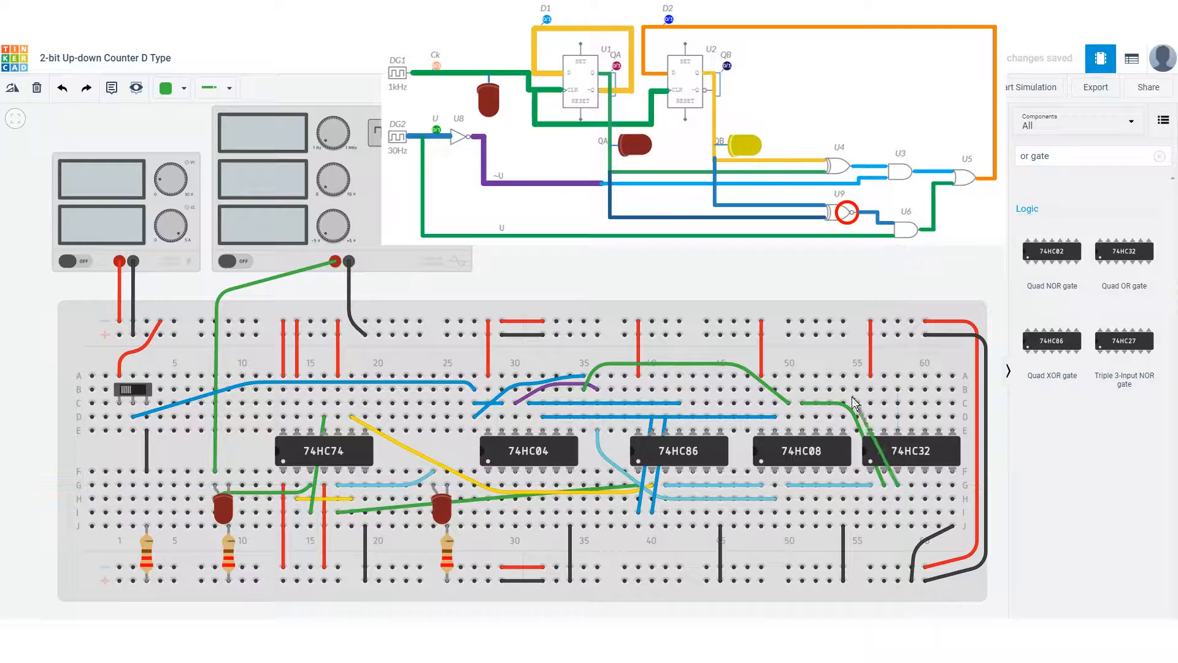
{"action": "left_click", "coordinate": [830, 352]}
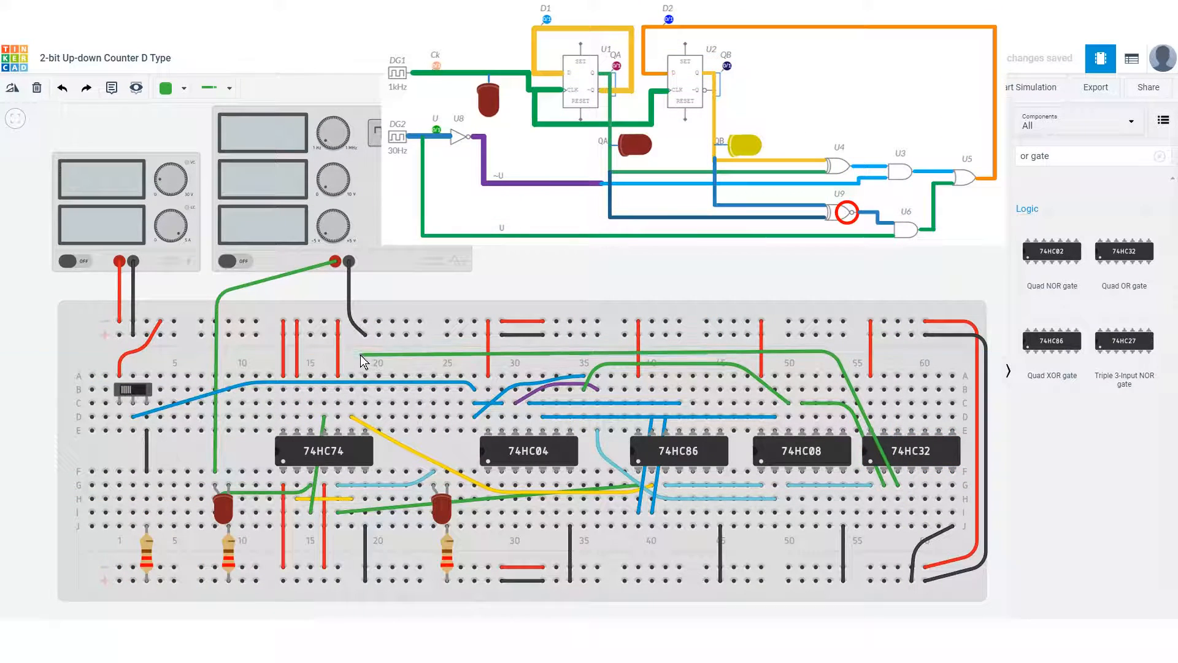
{"action": "left_click", "coordinate": [321, 354]}
{"action": "key", "text": "6"}
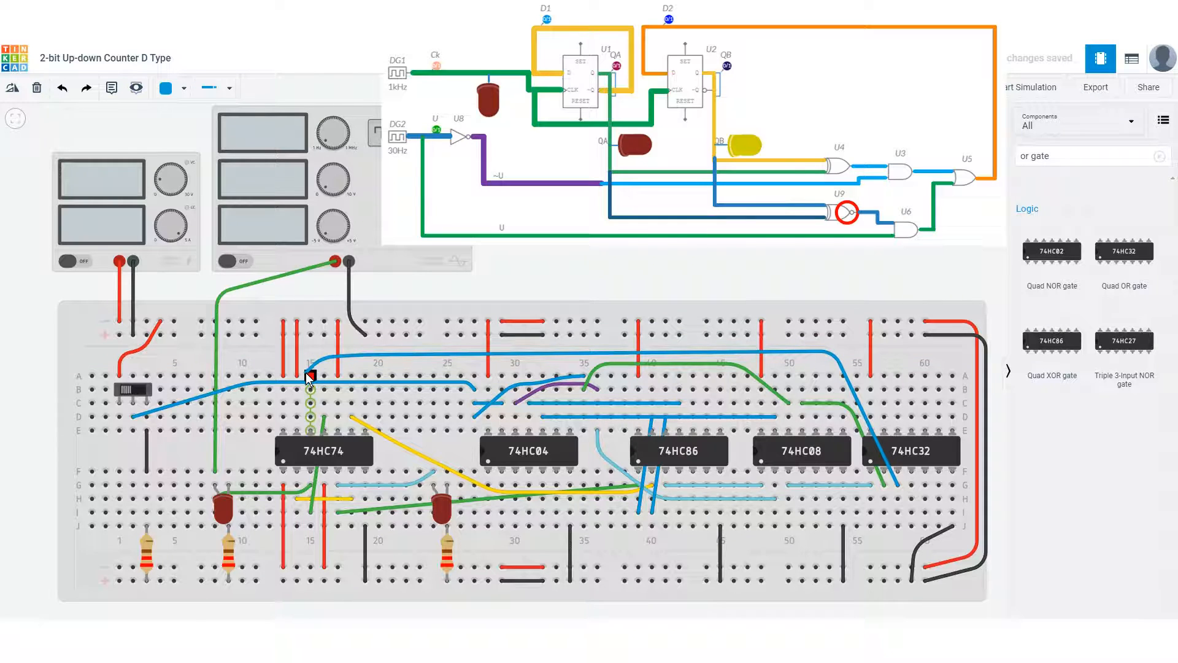
{"action": "key", "text": "3"}
{"action": "left_click", "coordinate": [310, 375]}
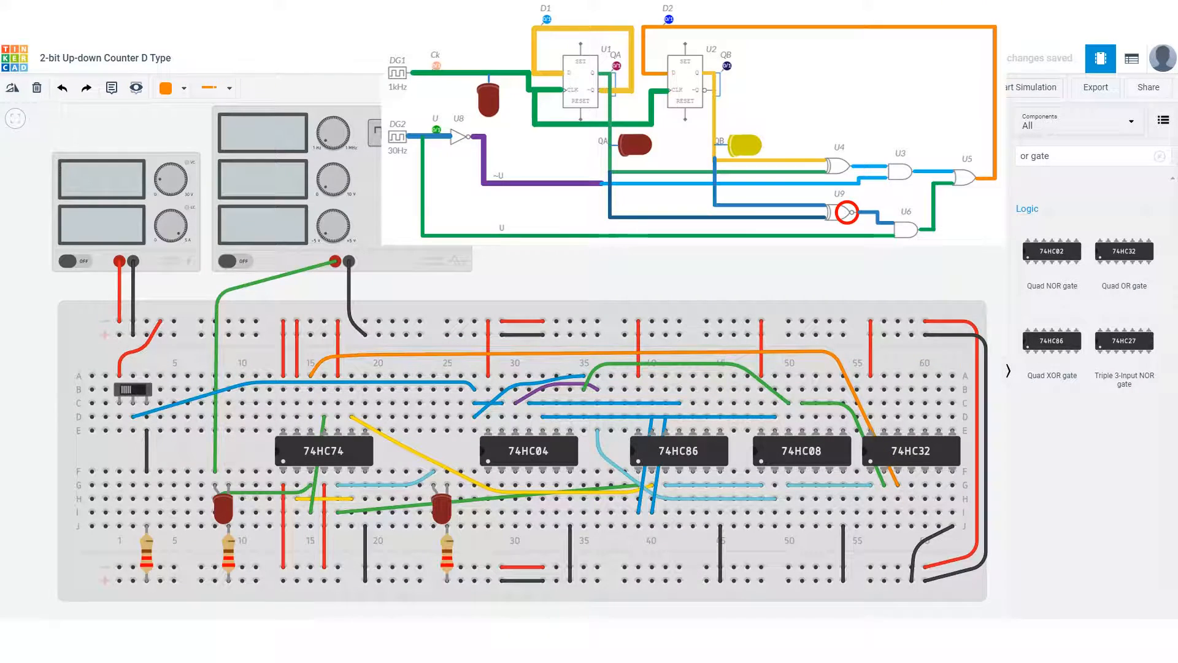
- Simulate the counter, flip the direction switch to check the counting, and stop the simulation
{"action": "left_click", "coordinate": [1019, 88]}
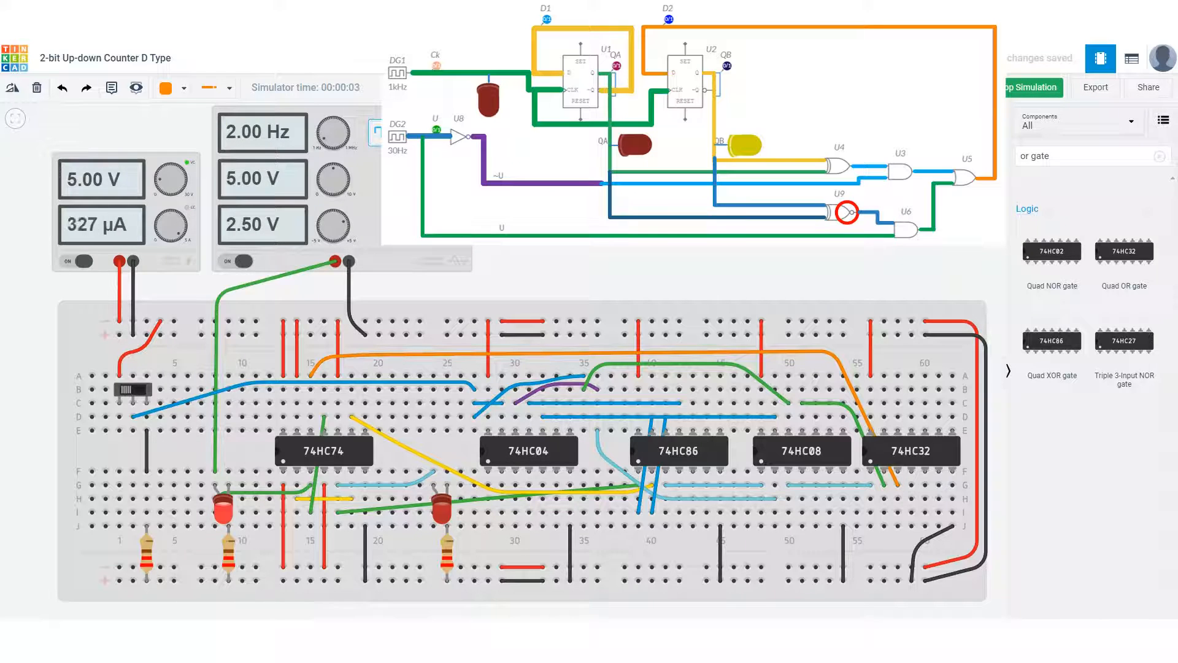
{"action": "left_click", "coordinate": [128, 391]}
{"action": "left_click", "coordinate": [1012, 87]}
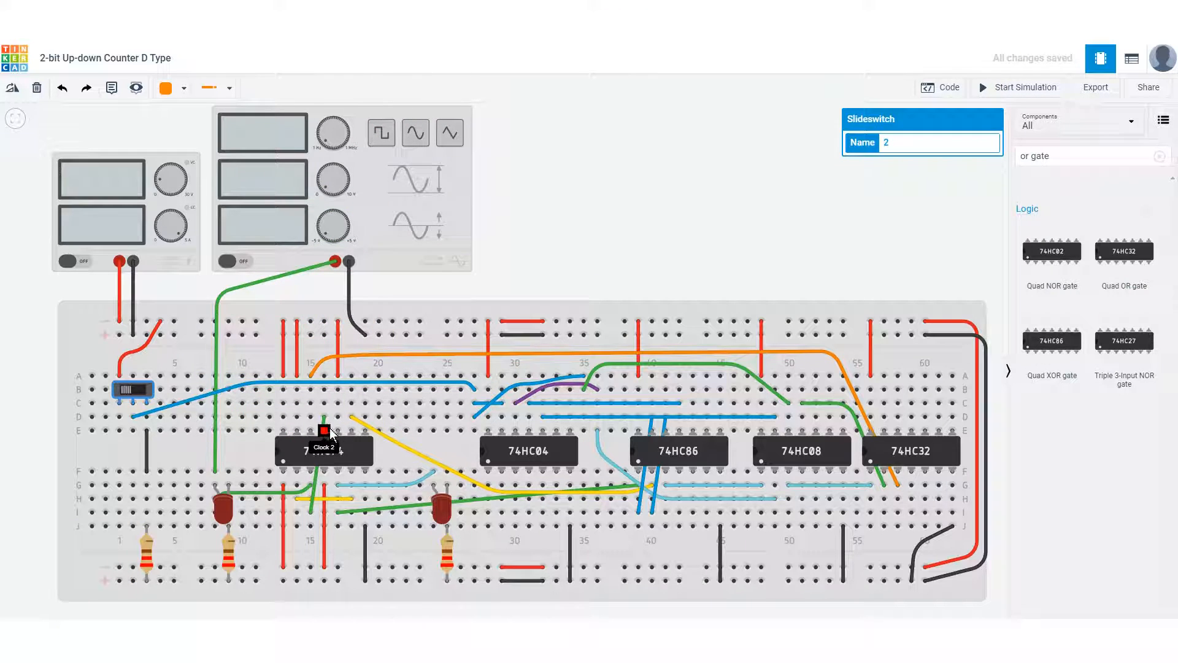
- Add an orange wire from the 74HC74's output at C18 to A21 and place a copy of the red LED at B21 and B22
{"action": "left_click", "coordinate": [351, 403]}
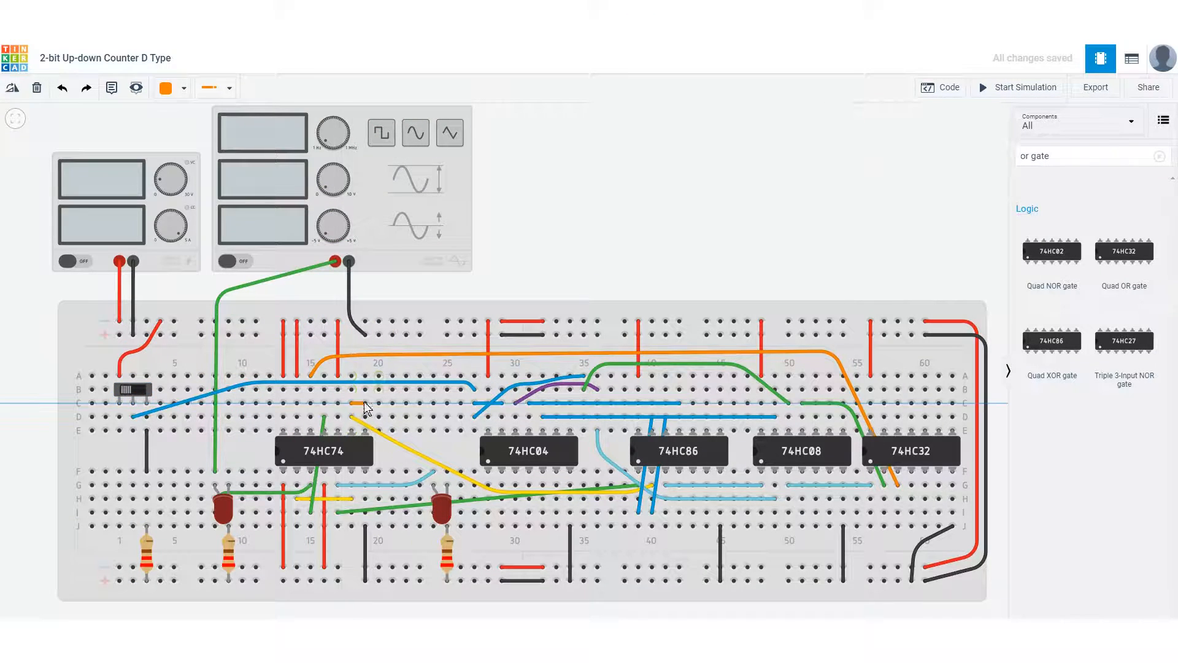
{"action": "left_click", "coordinate": [393, 376]}
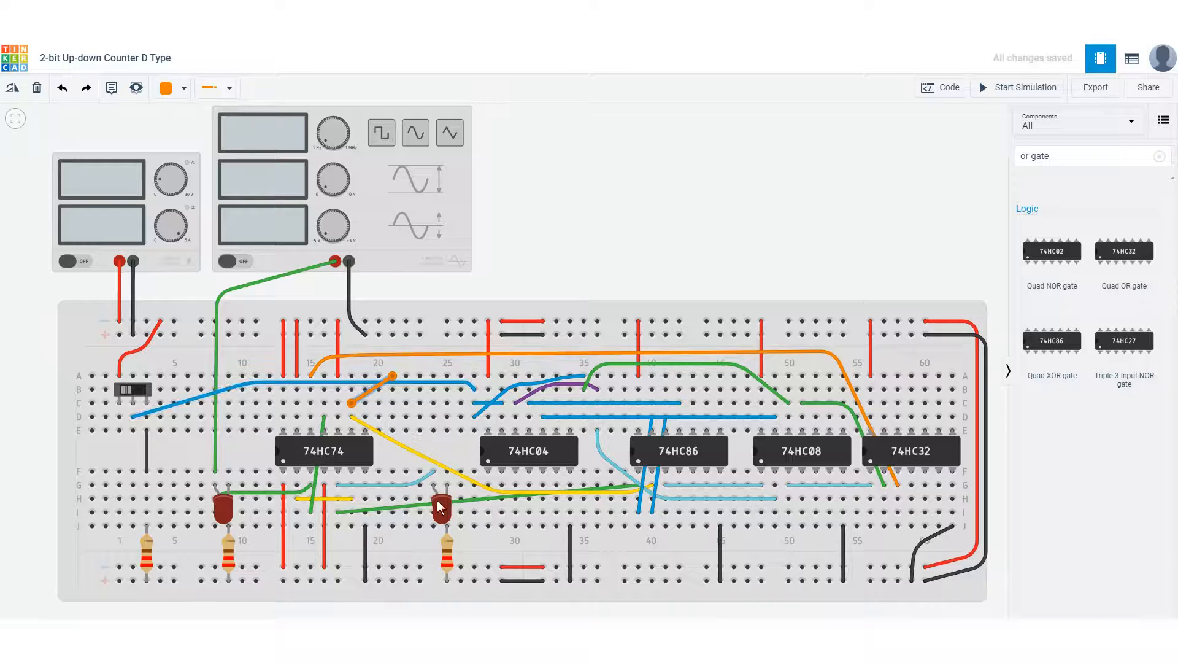
{"action": "left_click", "coordinate": [445, 507]}
{"action": "left_click", "coordinate": [444, 512]}
{"action": "key", "text": "ctrl+c"}
{"action": "key", "text": "ctrl+v"}
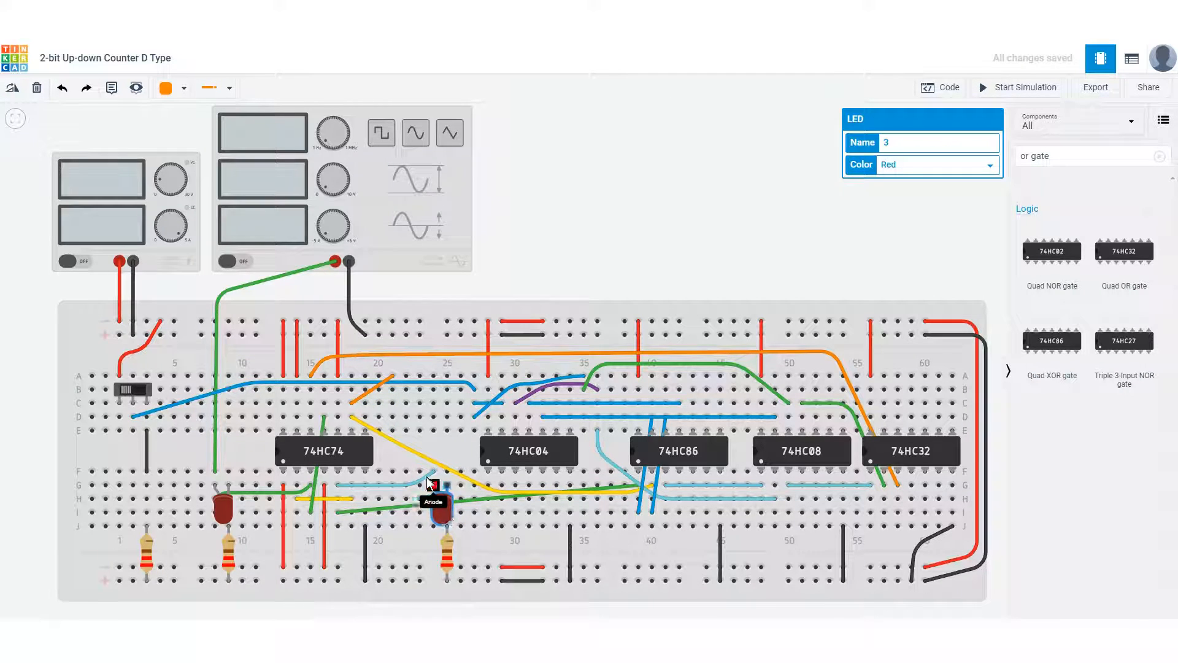
{"action": "left_click", "coordinate": [398, 393]}
- Copy the 220 Ω resistor under the new LED in column 22 and ground it with a black wire from J22
{"action": "left_click", "coordinate": [448, 555]}
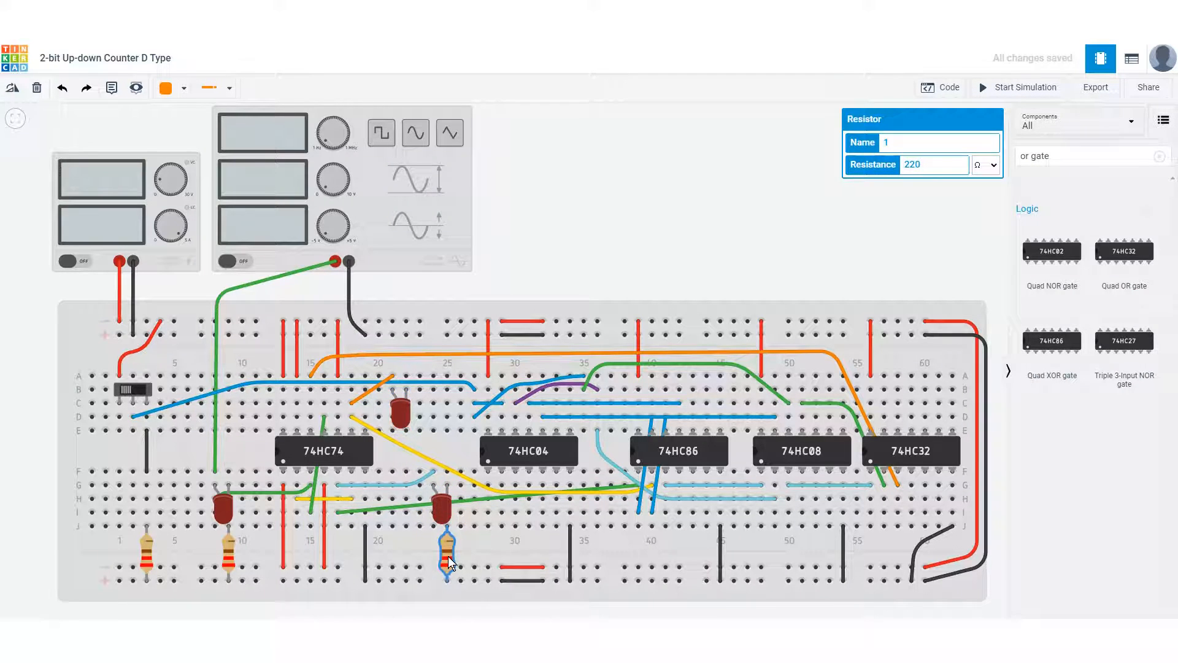
{"action": "key", "text": "ctrl+c"}
{"action": "key", "text": "ctrl+v"}
{"action": "left_click", "coordinate": [406, 465]}
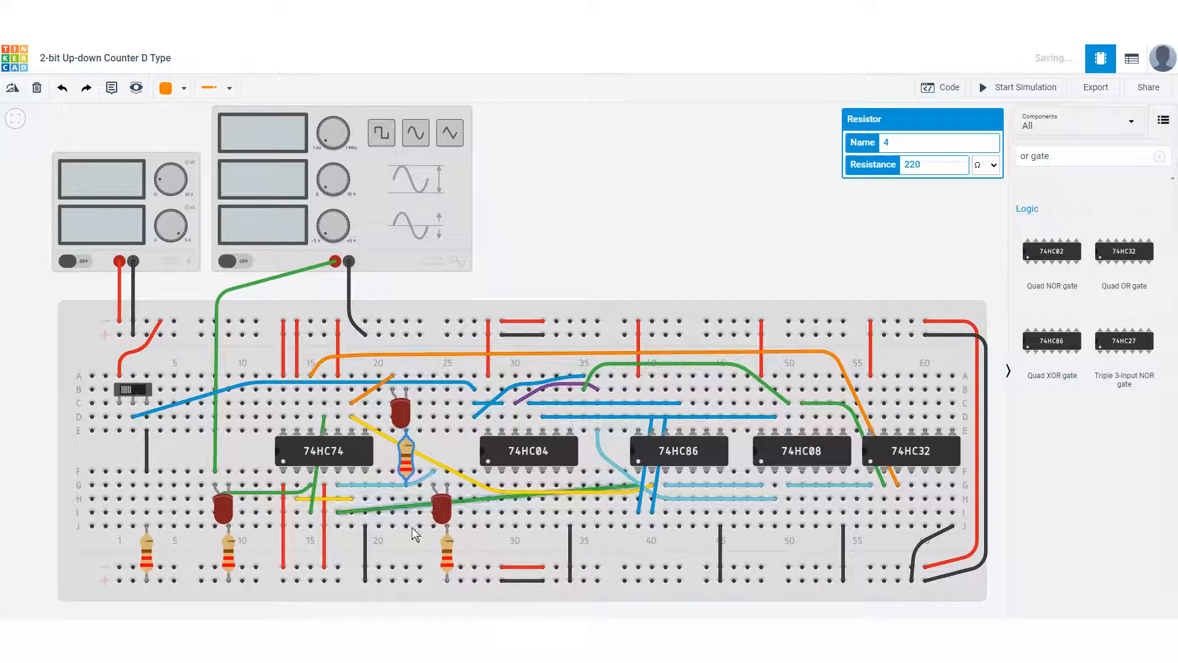
{"action": "left_click", "coordinate": [406, 526]}
{"action": "left_click", "coordinate": [406, 580]}
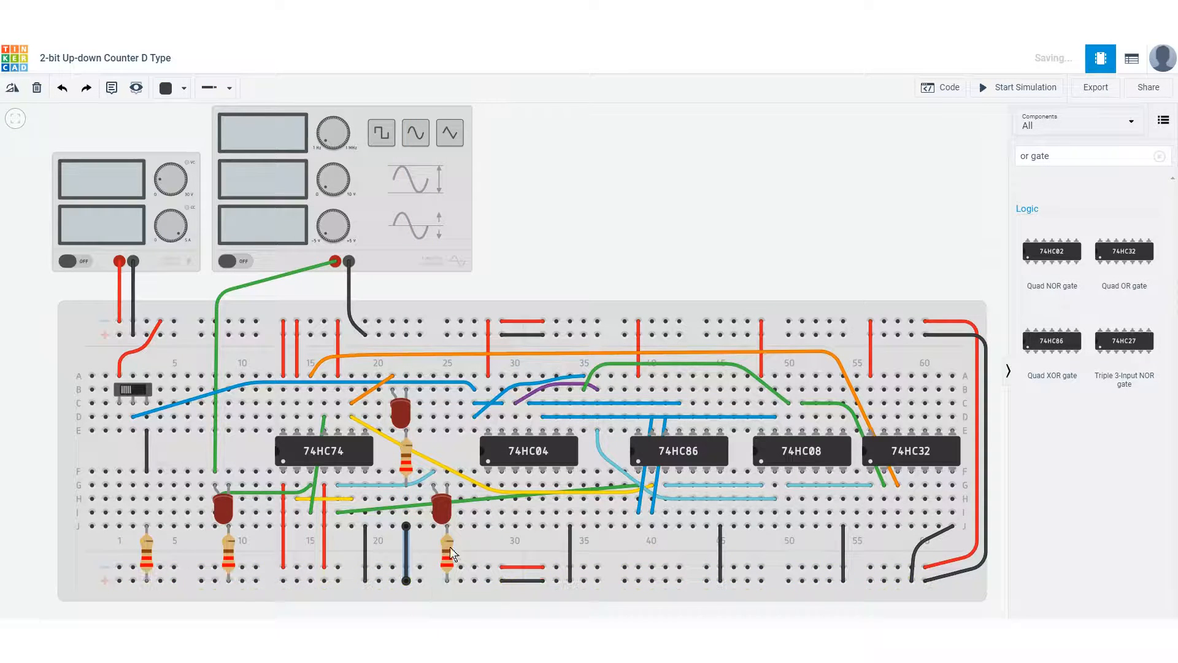
- Change the colour of the LED beside the 74HC74 at column 21 to yellow
{"action": "left_click", "coordinate": [442, 519]}
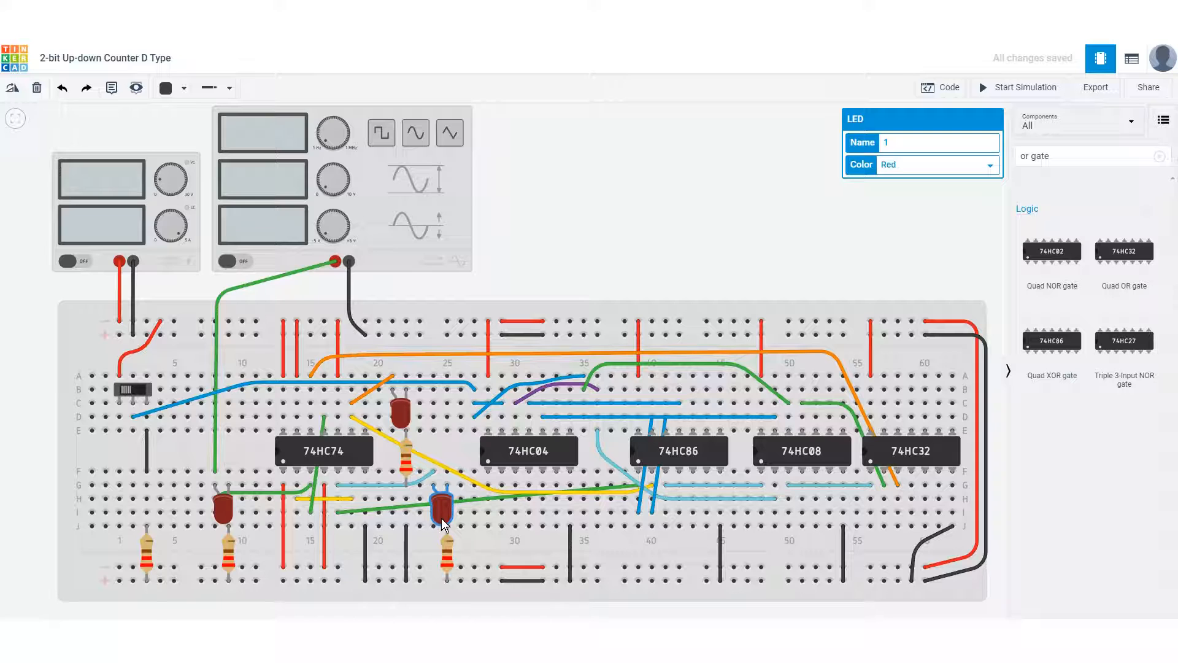
{"action": "left_click", "coordinate": [400, 413]}
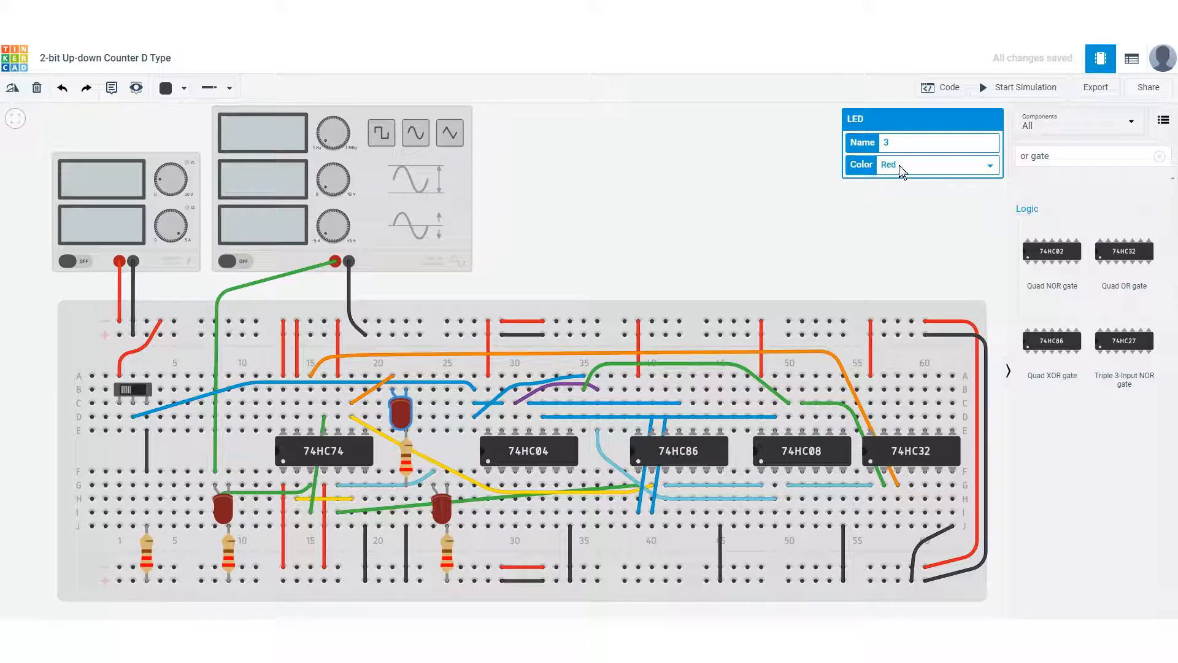
{"action": "left_click", "coordinate": [901, 169]}
{"action": "left_click", "coordinate": [902, 190]}
{"action": "left_click", "coordinate": [902, 146]}
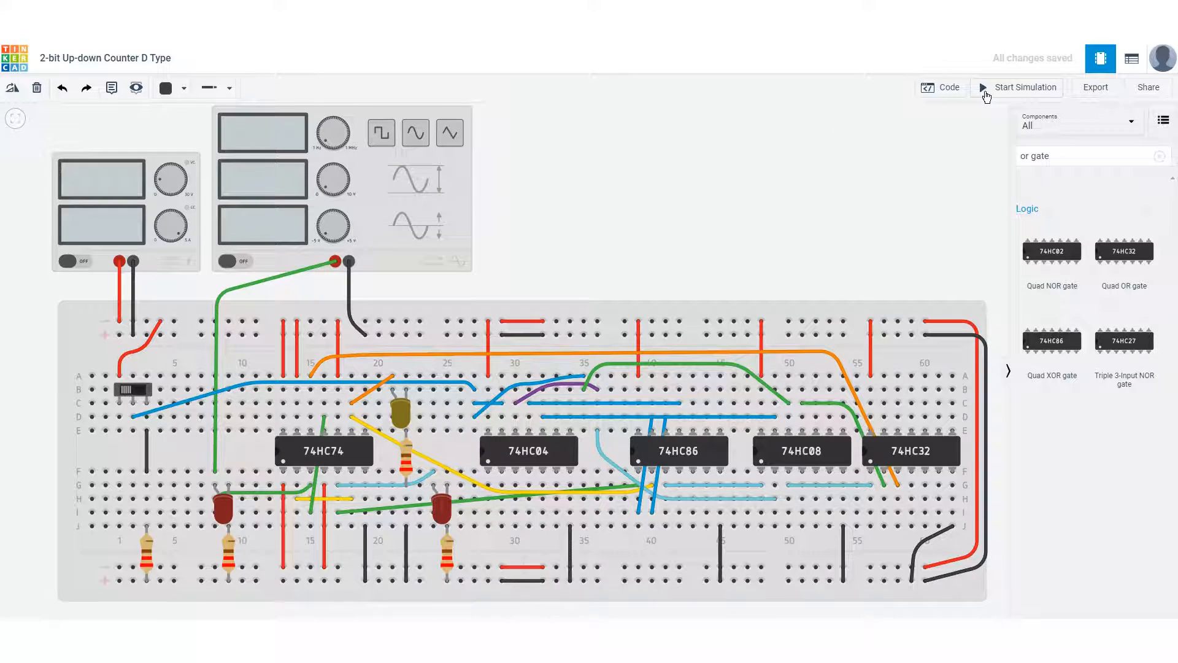
- Simulate the finished counter and flip the direction switch to examine the QA and QB LEDs in both counting directions
{"action": "left_click", "coordinate": [986, 92]}
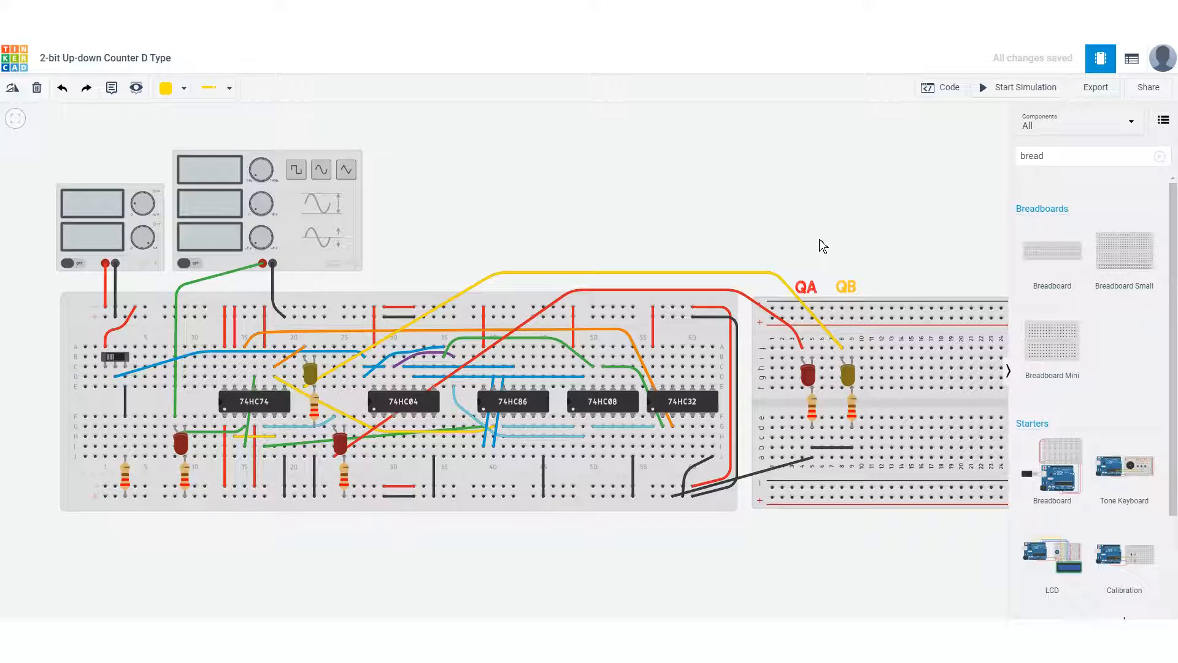
{"action": "left_click", "coordinate": [990, 89]}
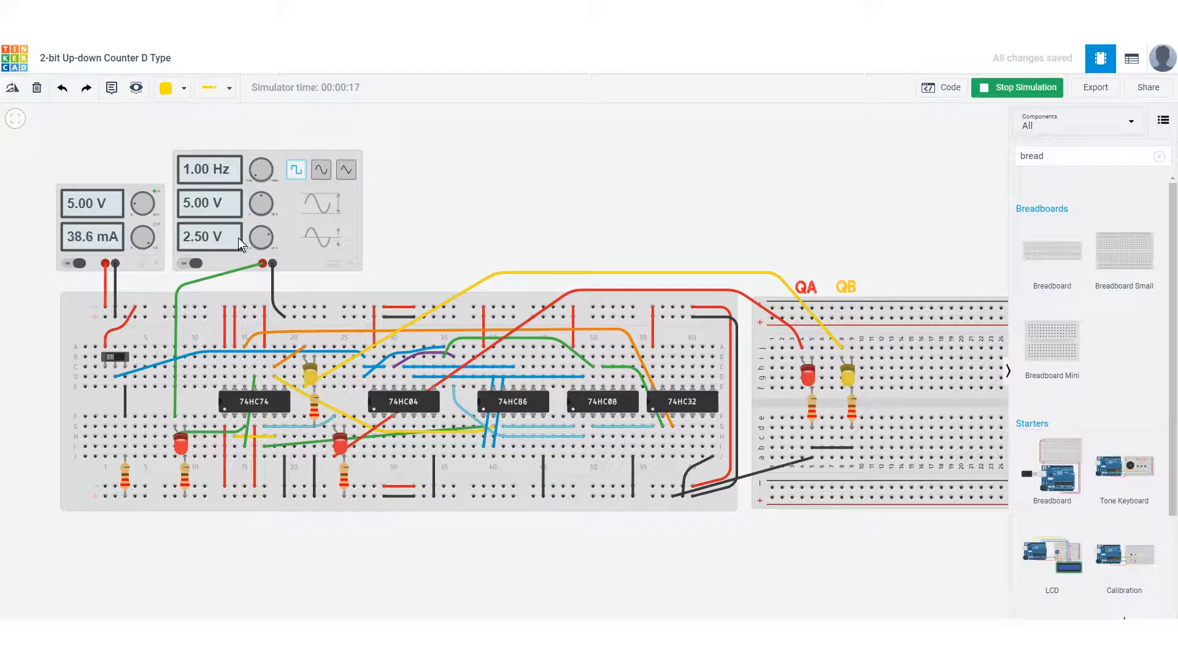
{"action": "left_click", "coordinate": [112, 355]}
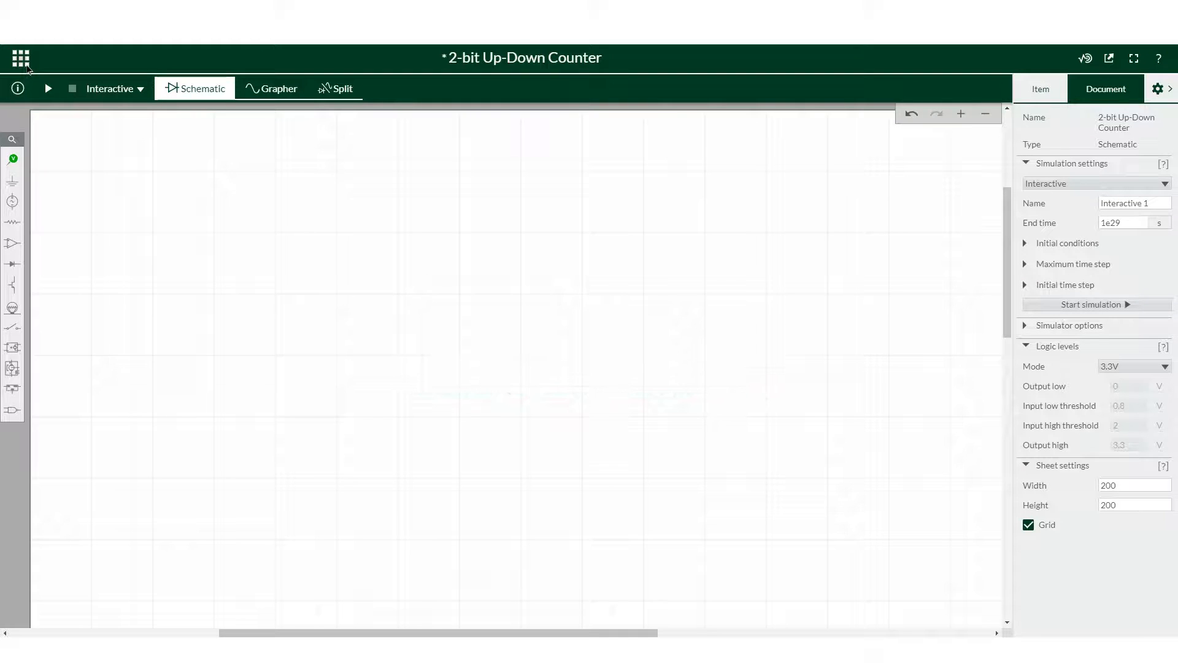
- In Multisim Live, save the blank schematic as a public circuit named 2-bit Up-Down Counter
{"action": "left_click", "coordinate": [23, 61]}
{"action": "left_click", "coordinate": [44, 117]}
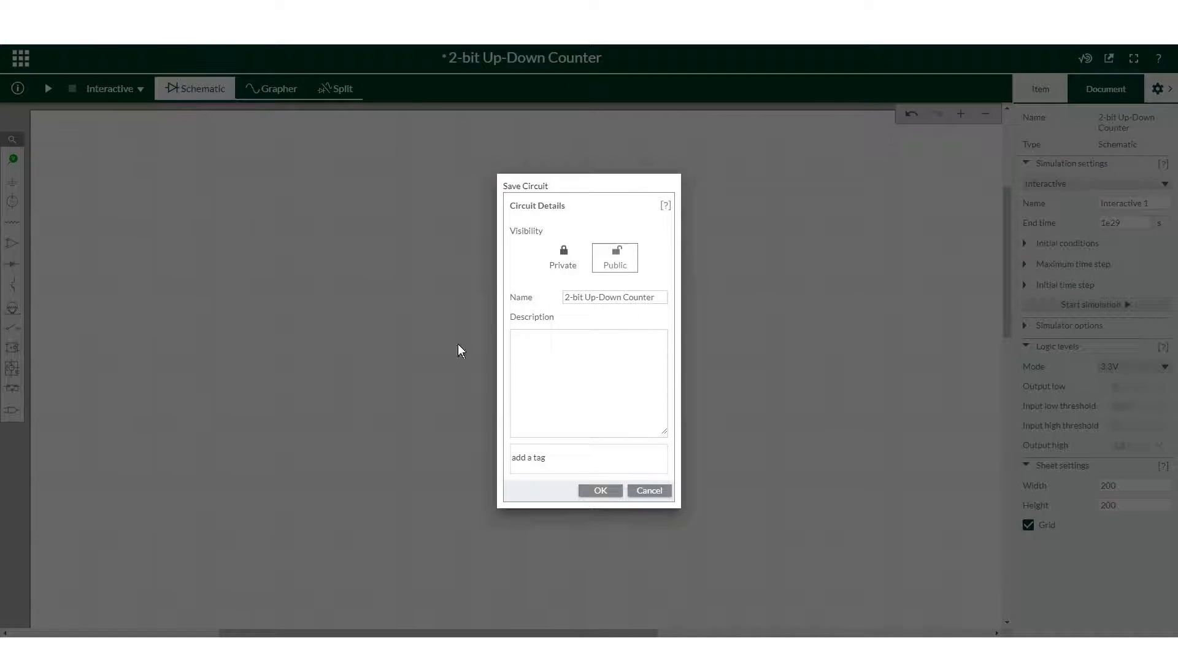
{"action": "left_click", "coordinate": [601, 490]}
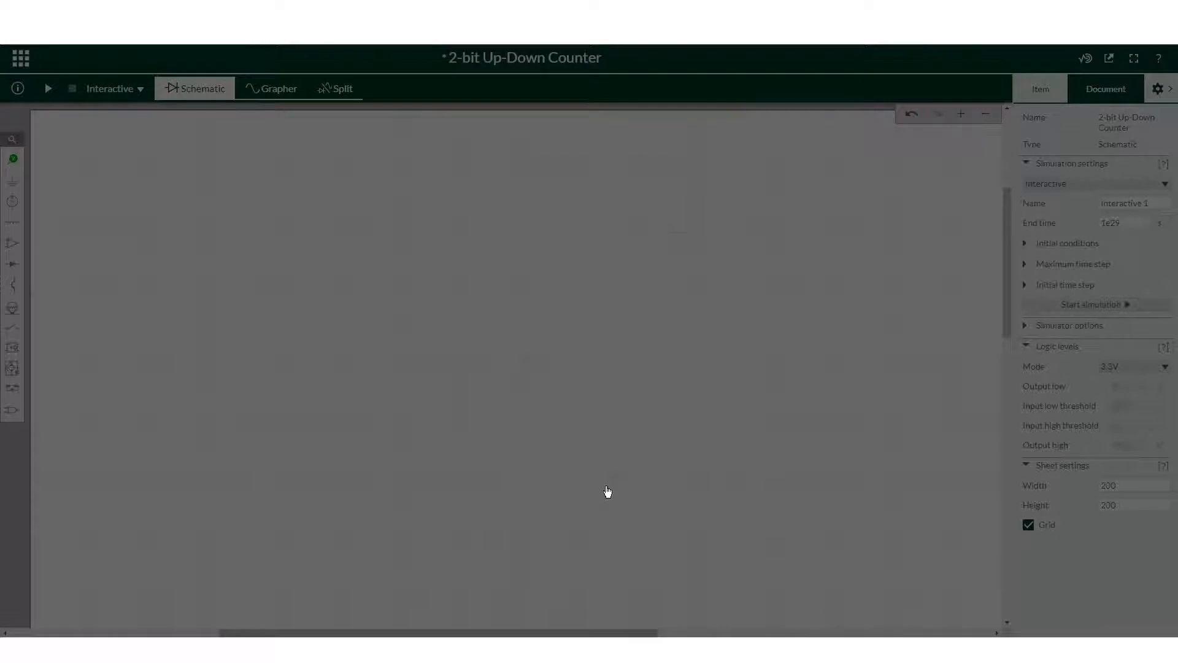
- Place two digital D flip-flops side by side in the upper part of the schematic
{"action": "left_click", "coordinate": [12, 417]}
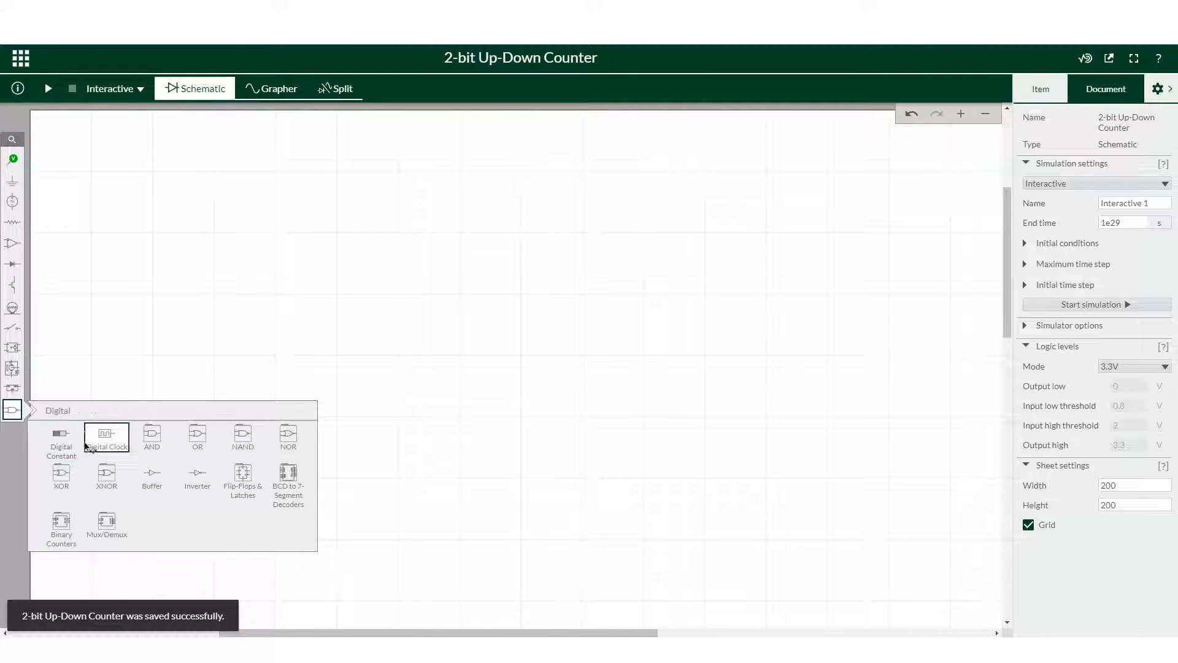
{"action": "left_click", "coordinate": [243, 481]}
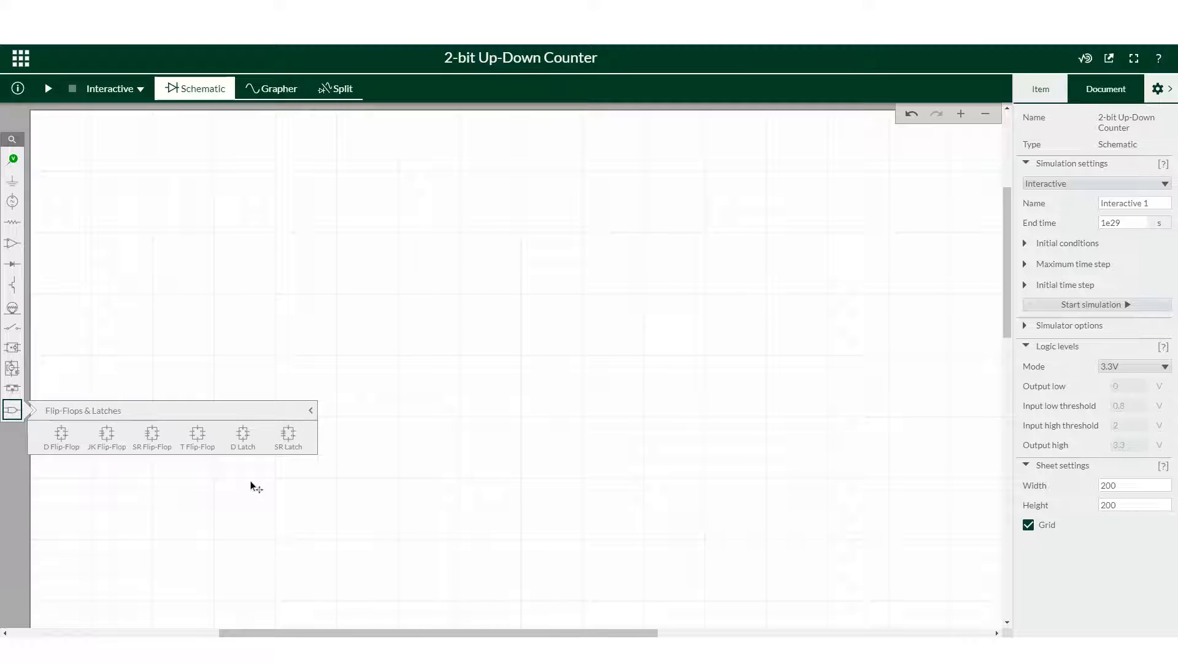
{"action": "left_click", "coordinate": [73, 442]}
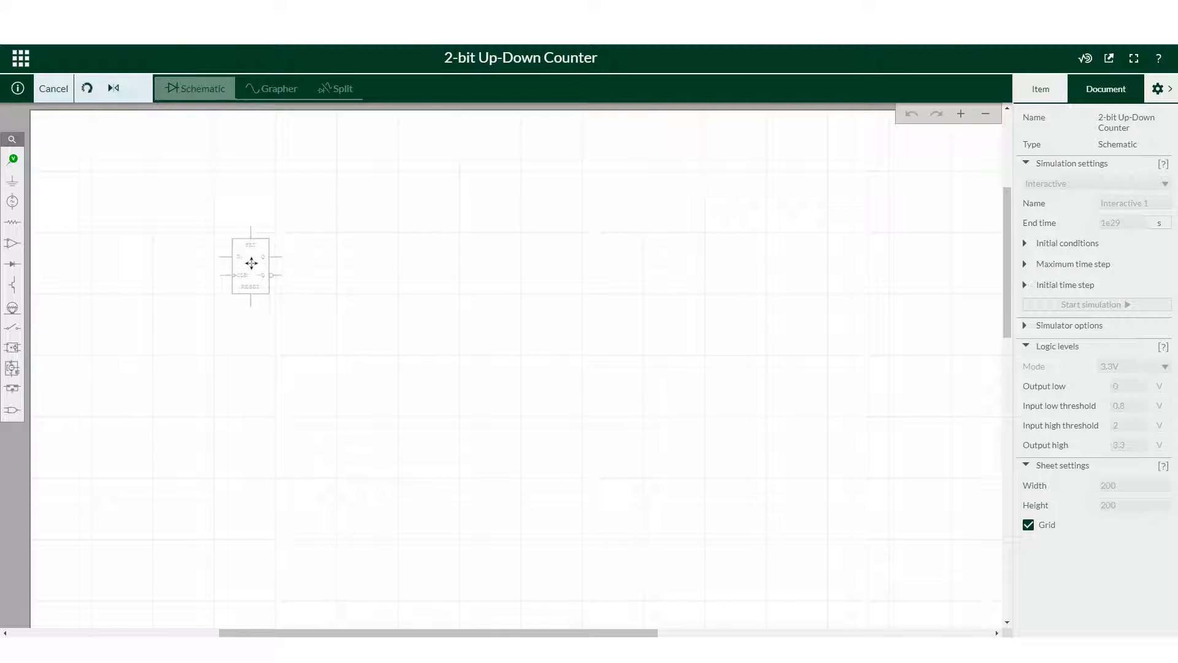
{"action": "left_click", "coordinate": [252, 263]}
{"action": "left_click", "coordinate": [293, 317]}
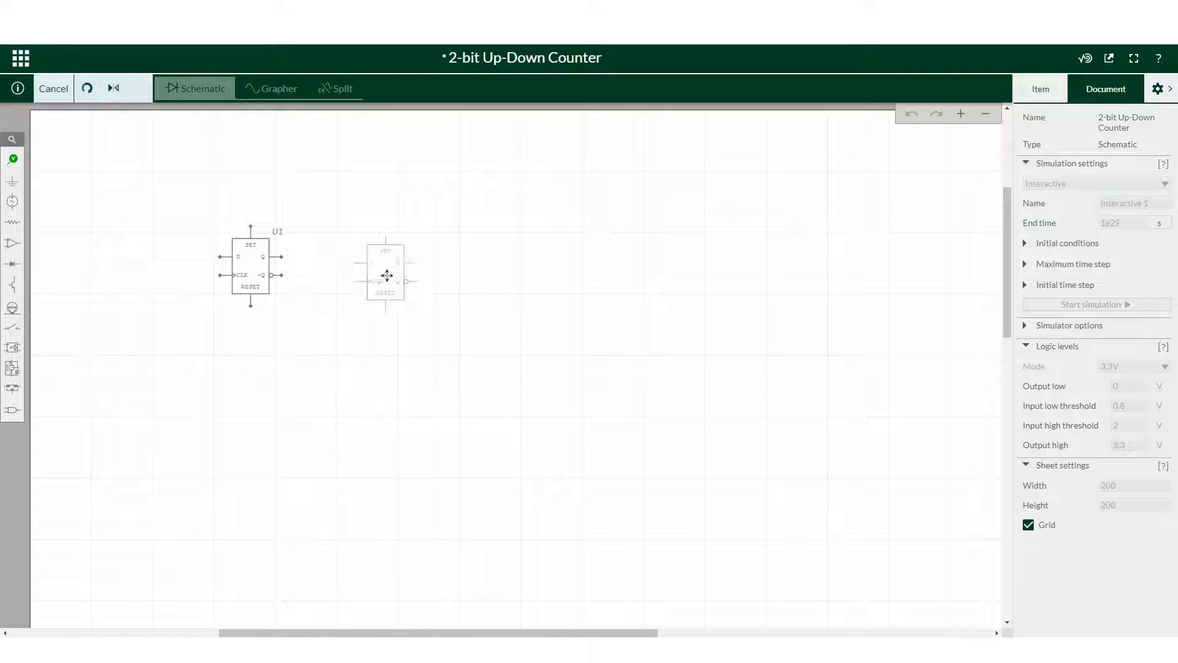
{"action": "left_click", "coordinate": [372, 271]}
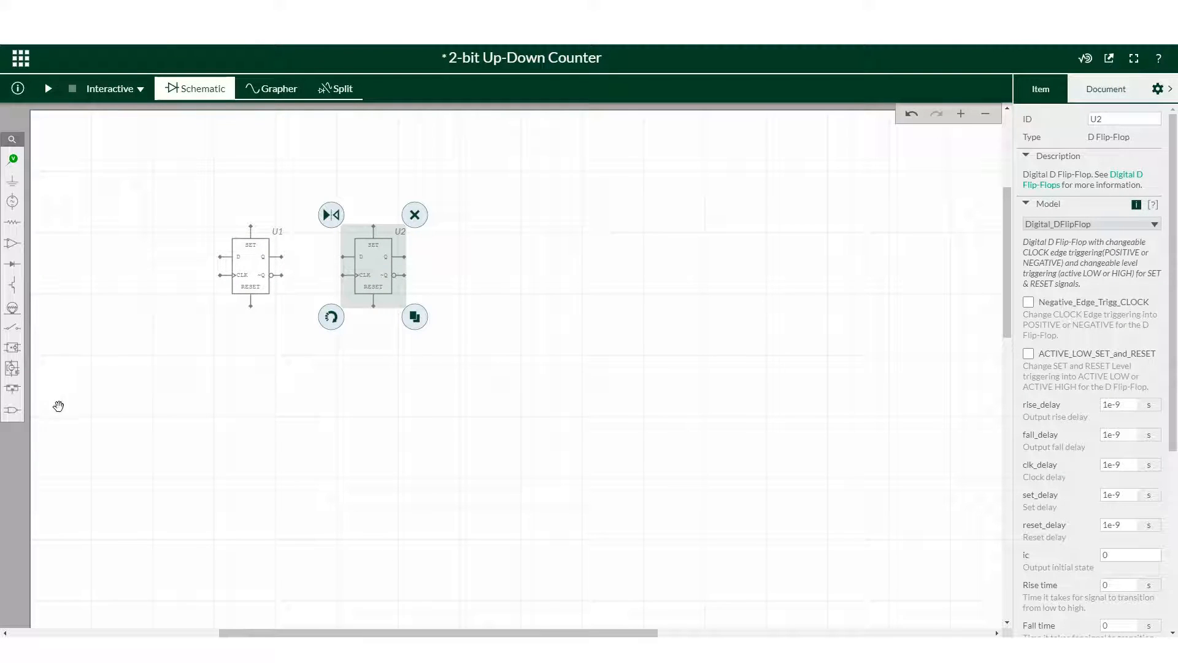
- Place a digital constant below and to the left of the flip-flops and rename it U
{"action": "left_click", "coordinate": [12, 410]}
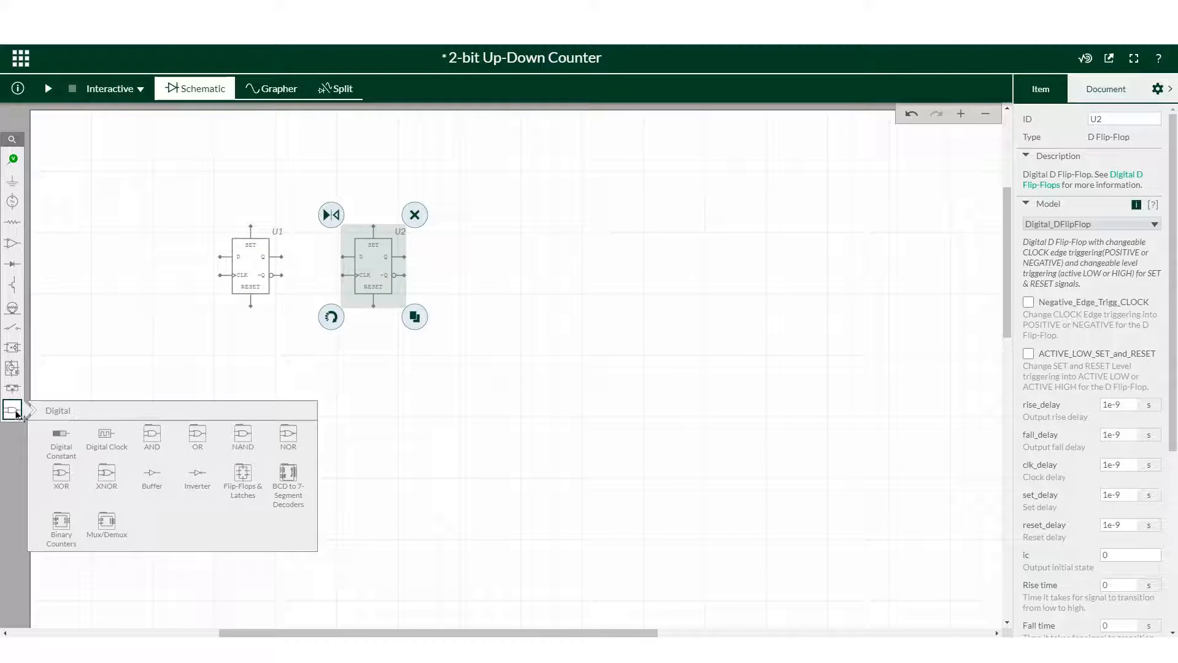
{"action": "left_click", "coordinate": [65, 440]}
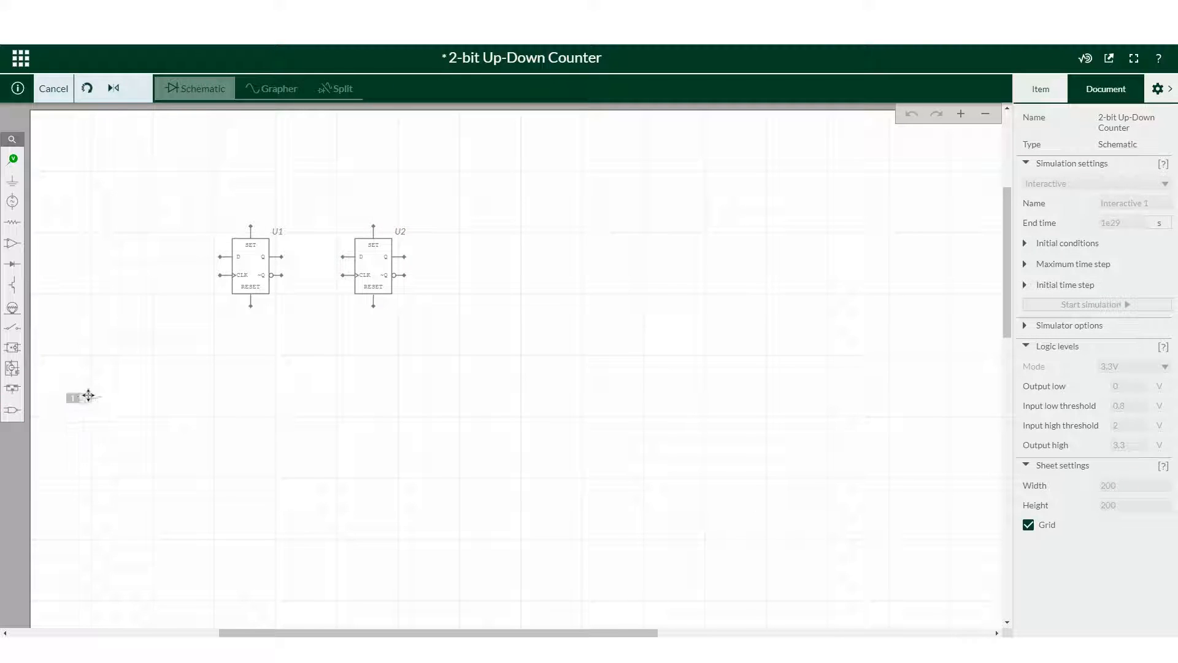
{"action": "left_click", "coordinate": [100, 348]}
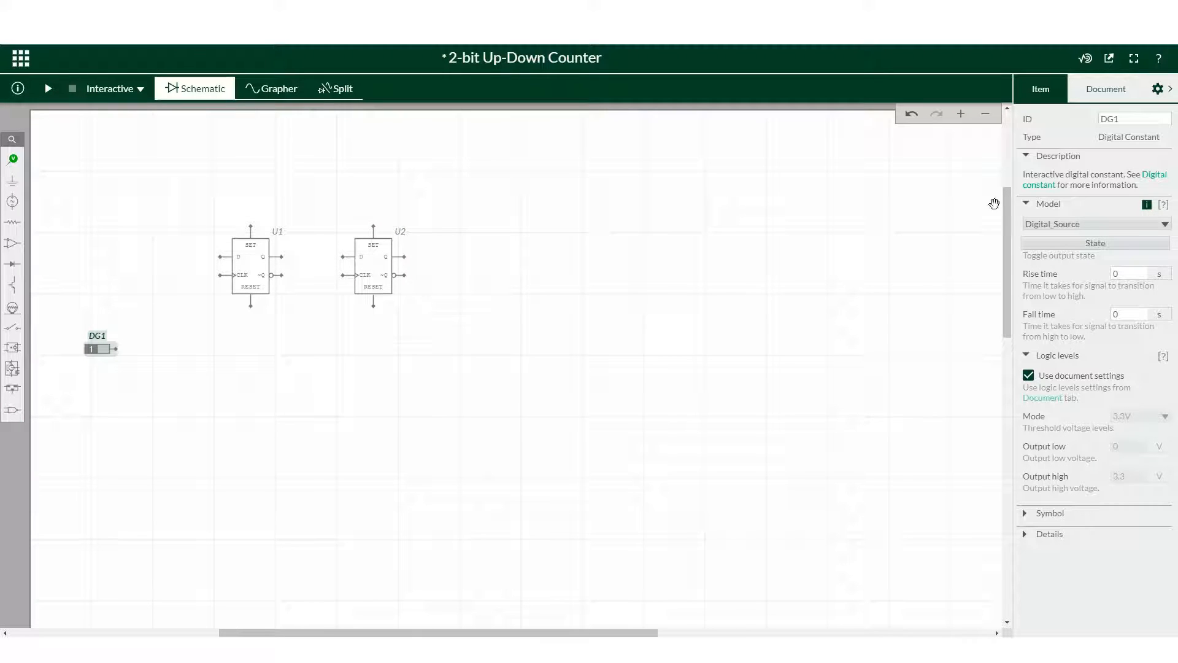
{"action": "left_click", "coordinate": [1105, 119]}
{"action": "left_click", "coordinate": [538, 501]}
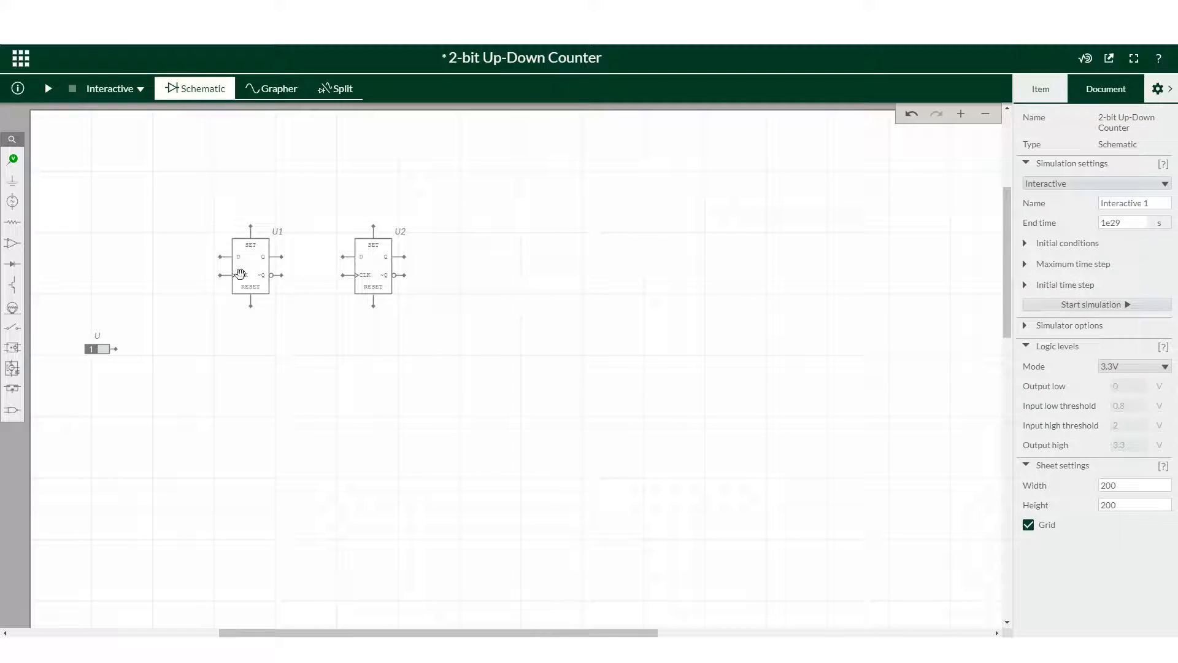
- Rename the first D flip-flop FF1 and the second one FF2
{"action": "left_click", "coordinate": [256, 264]}
{"action": "left_click_drag", "start_coordinate": [1108, 120], "coordinate": [1043, 123]}
{"action": "type", "text": "FF1"}
{"action": "left_click", "coordinate": [429, 274]}
{"action": "left_click", "coordinate": [397, 234]}
{"action": "left_click", "coordinate": [1108, 119]}
{"action": "type", "text": "FF2"}
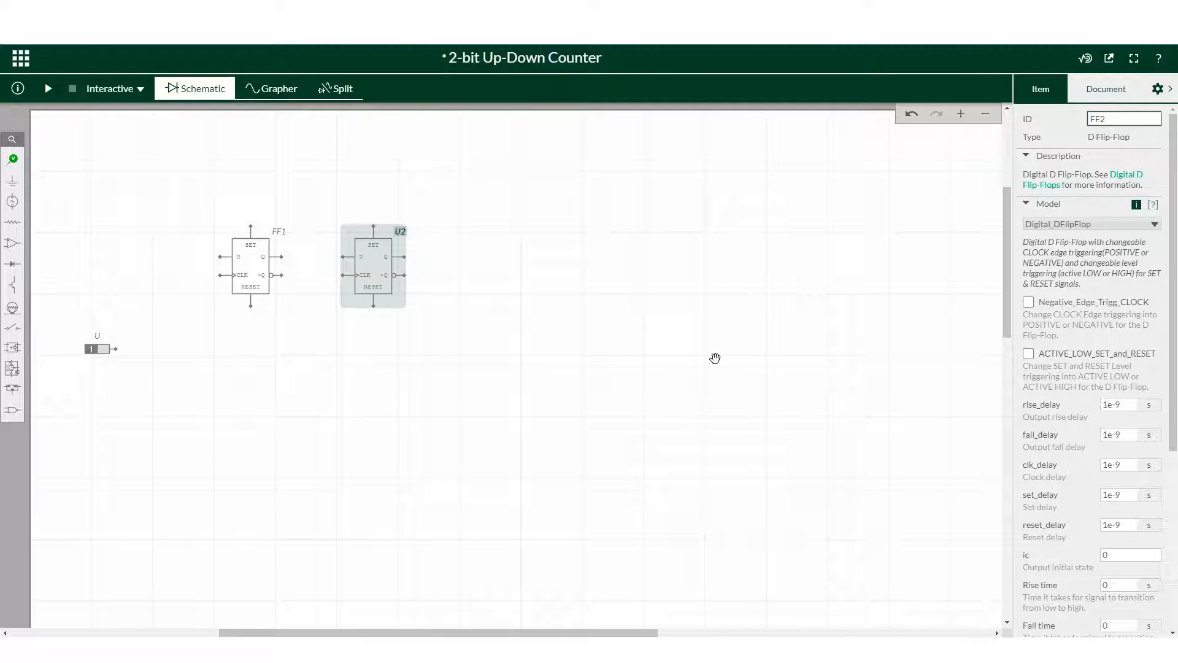
{"action": "left_click", "coordinate": [715, 357]}
- Place a digital clock source left of FF1, above constant U, and set its frequency to 3 Hz
{"action": "left_click", "coordinate": [11, 410]}
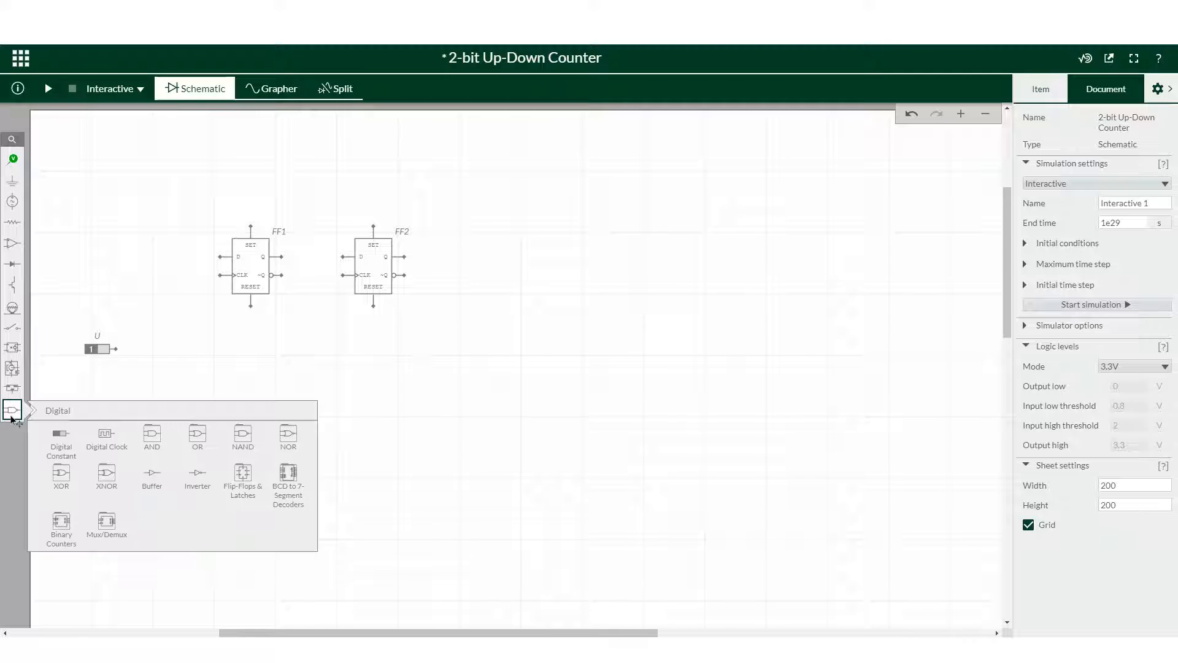
{"action": "left_click", "coordinate": [102, 440]}
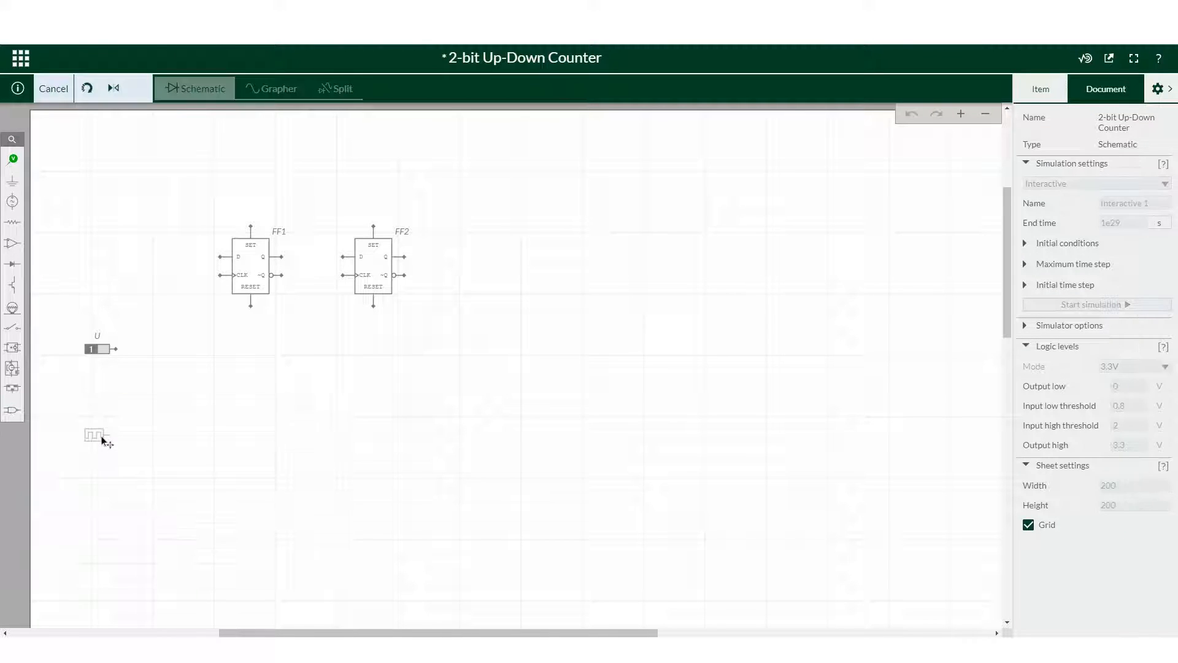
{"action": "left_click", "coordinate": [109, 276]}
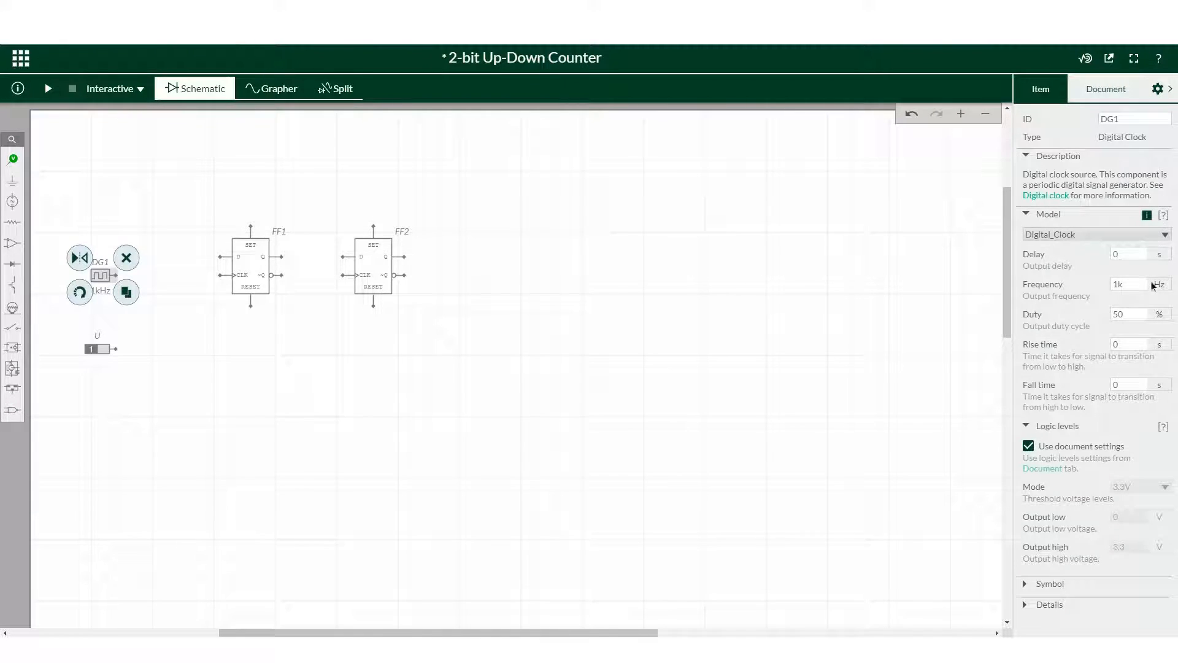
{"action": "double_click", "coordinate": [1114, 283]}
{"action": "key", "text": "Return"}
{"action": "left_click", "coordinate": [539, 381]}
- Rename the digital clock source Clock
{"action": "left_click", "coordinate": [102, 263]}
{"action": "left_click_drag", "start_coordinate": [1127, 120], "coordinate": [1041, 130]}
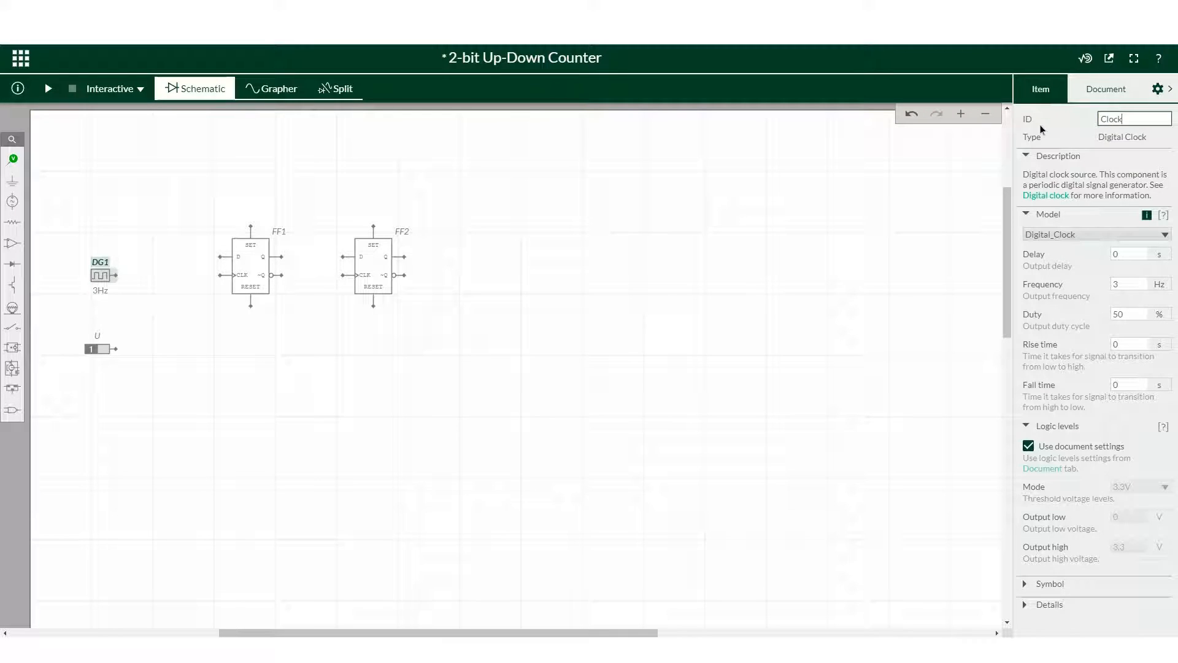
{"action": "left_click", "coordinate": [602, 284]}
- Wire the Clock output to FF1's CLK input and FF1's ~Q output back to its D input
{"action": "left_click", "coordinate": [116, 276]}
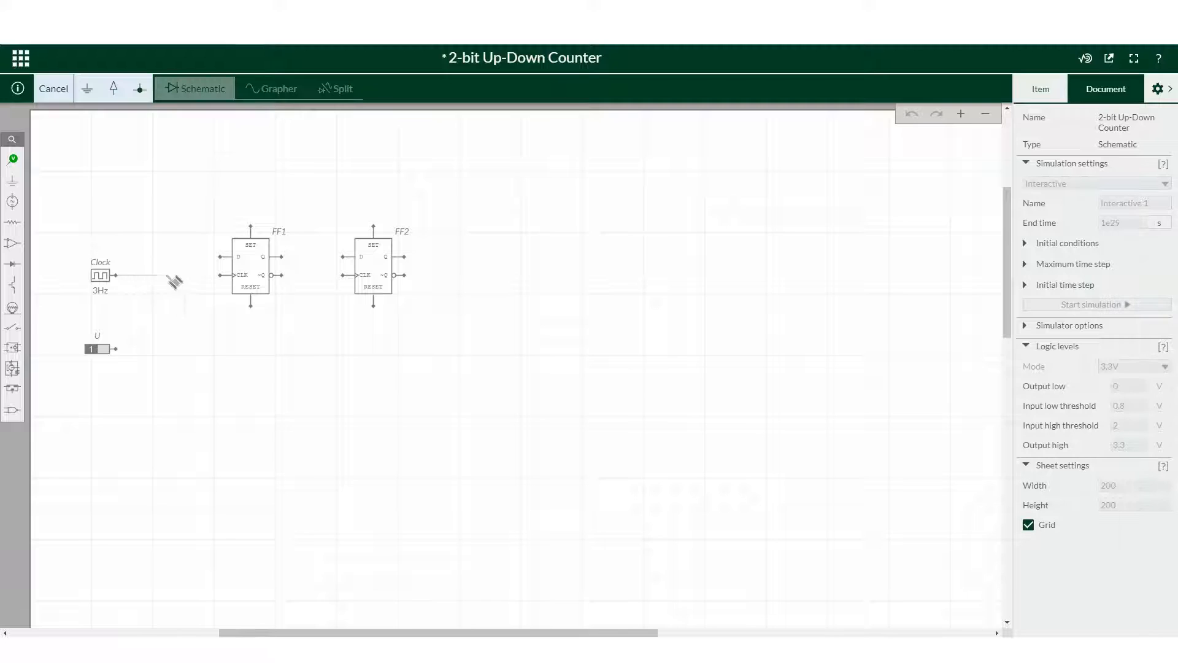
{"action": "left_click", "coordinate": [223, 276]}
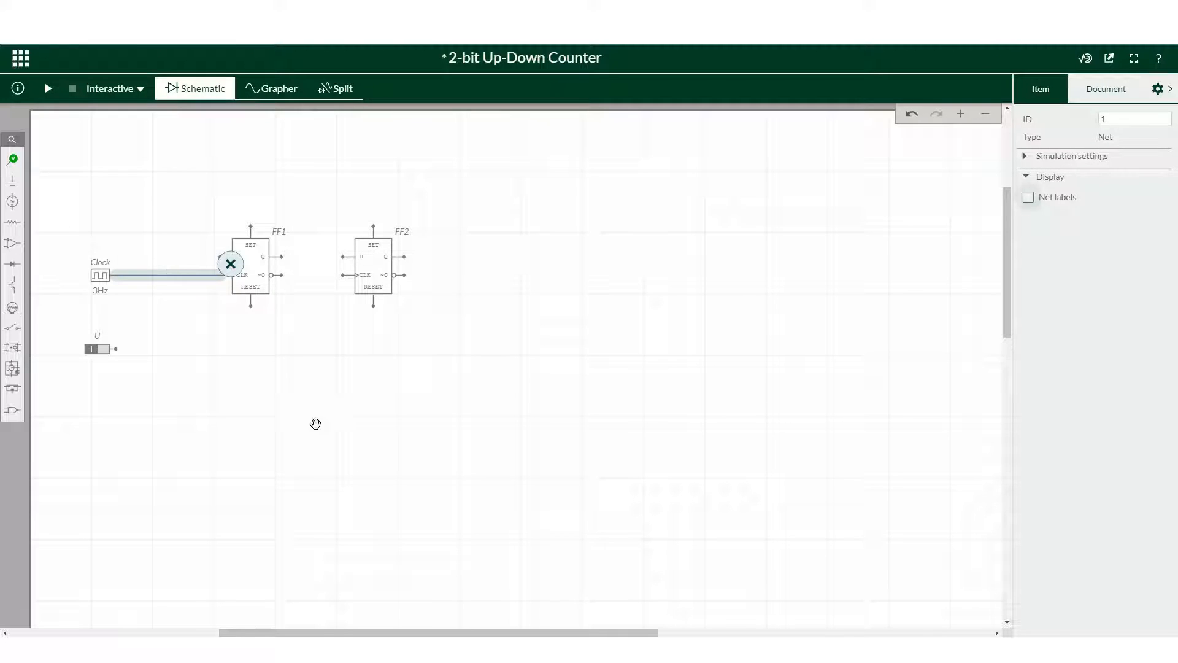
{"action": "left_click", "coordinate": [289, 289]}
{"action": "left_click", "coordinate": [281, 275]}
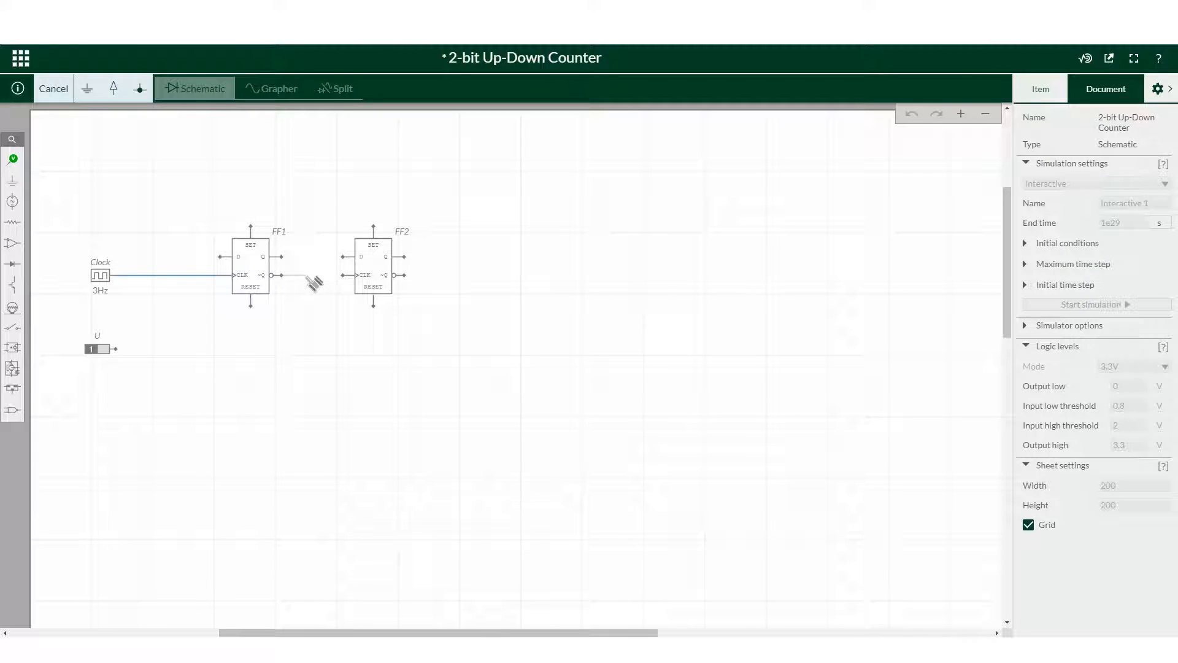
{"action": "left_click", "coordinate": [231, 257]}
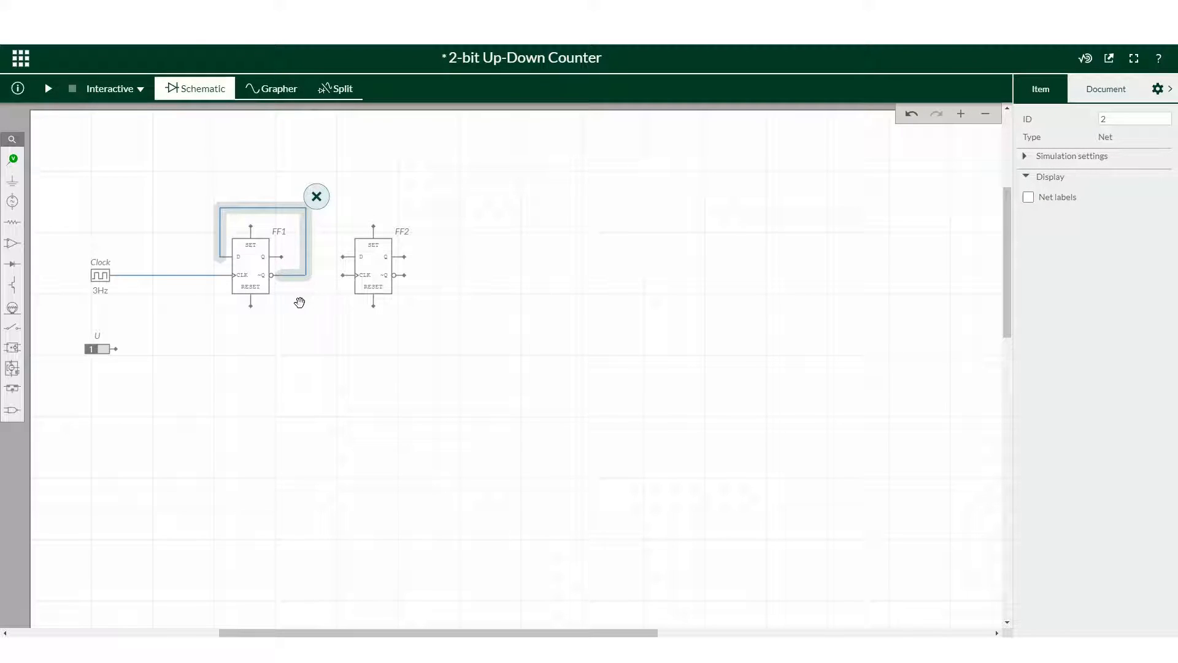
- Wire FF2's CLK input to the line between Clock and FF1, routing it below FF1
{"action": "left_click", "coordinate": [339, 274]}
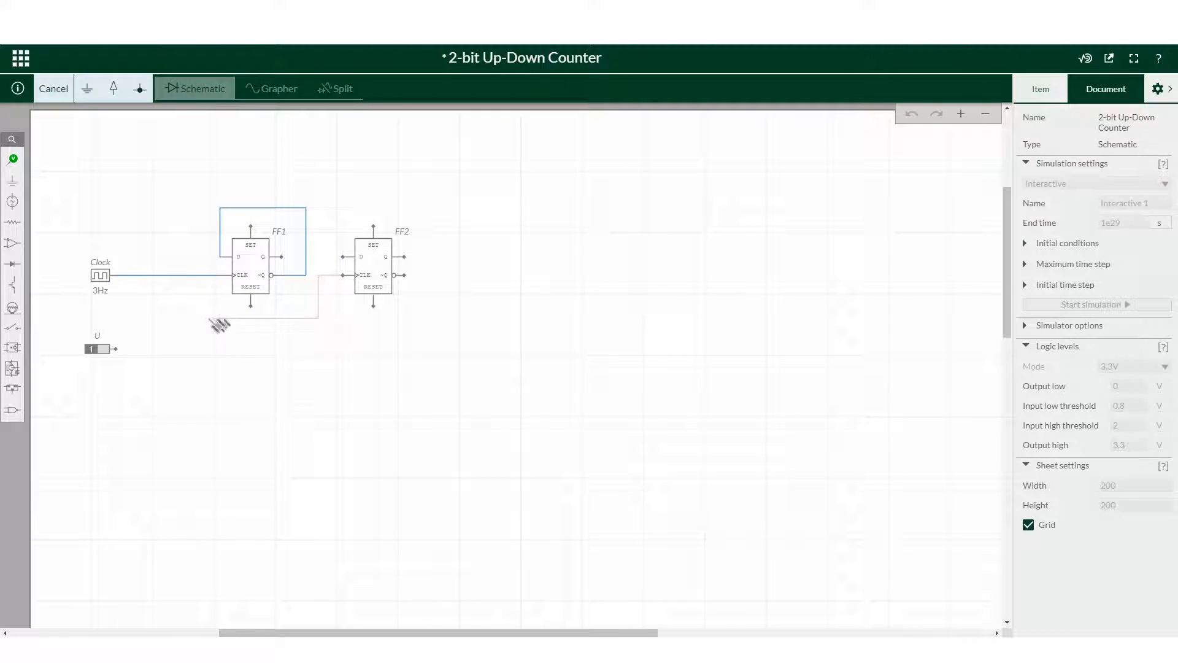
{"action": "left_click", "coordinate": [159, 275]}
{"action": "left_click", "coordinate": [757, 264]}
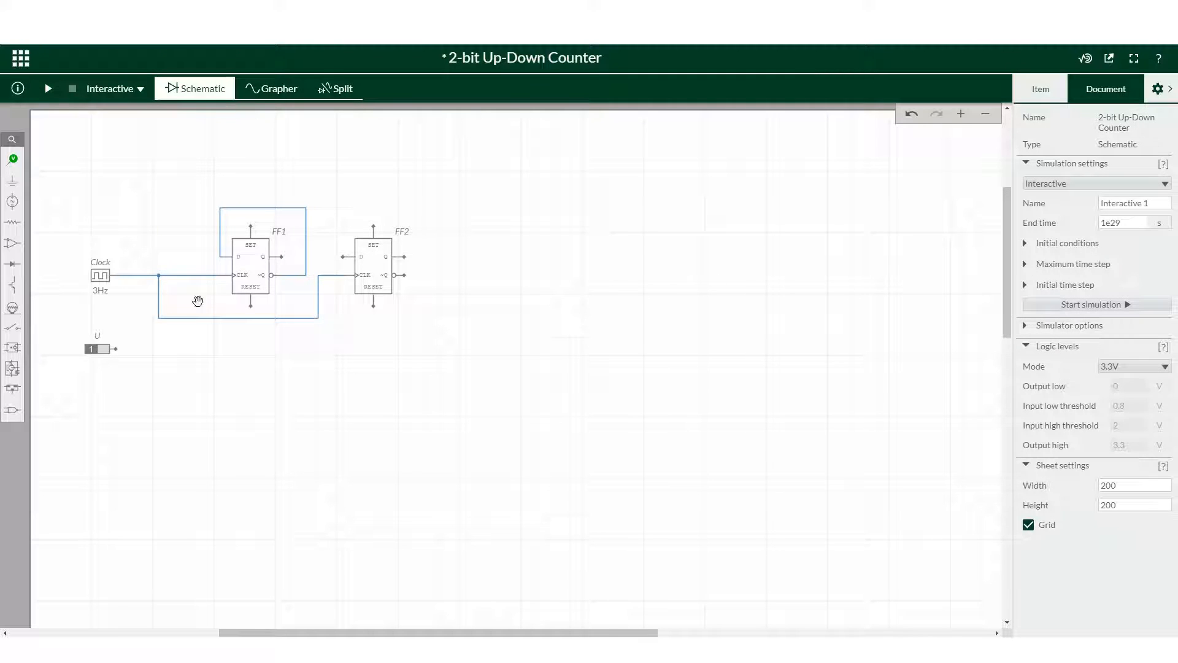
- Run a vertical line from U's output down to a new junction and hide its net label
{"action": "left_click", "coordinate": [12, 181]}
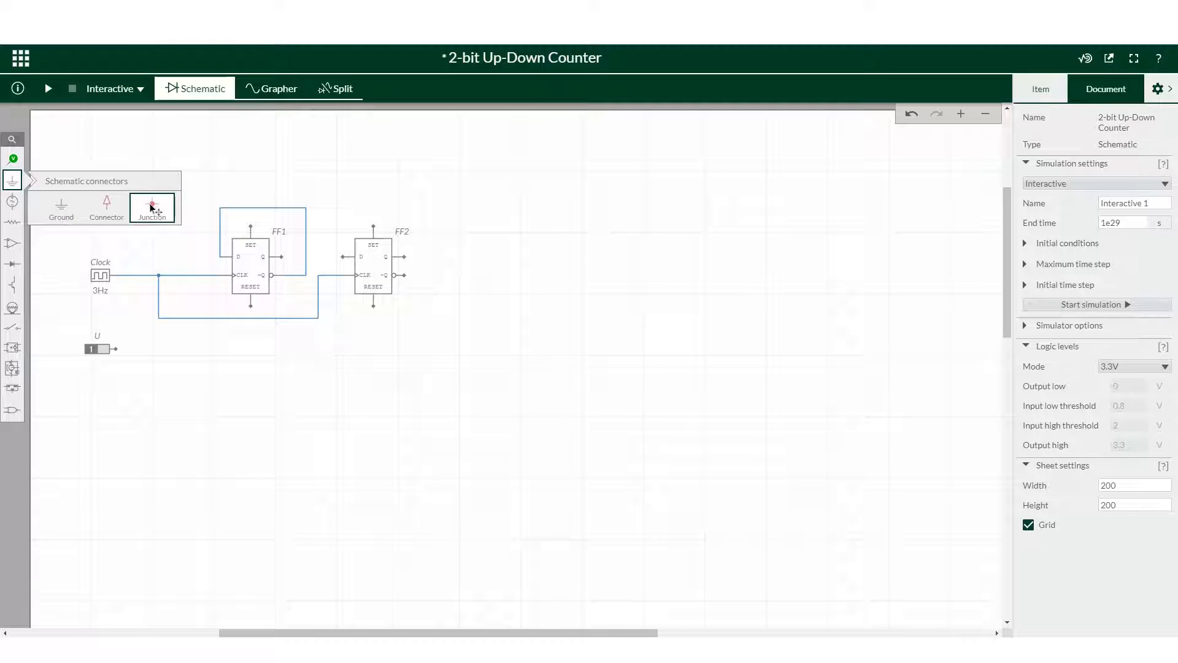
{"action": "left_click", "coordinate": [151, 207]}
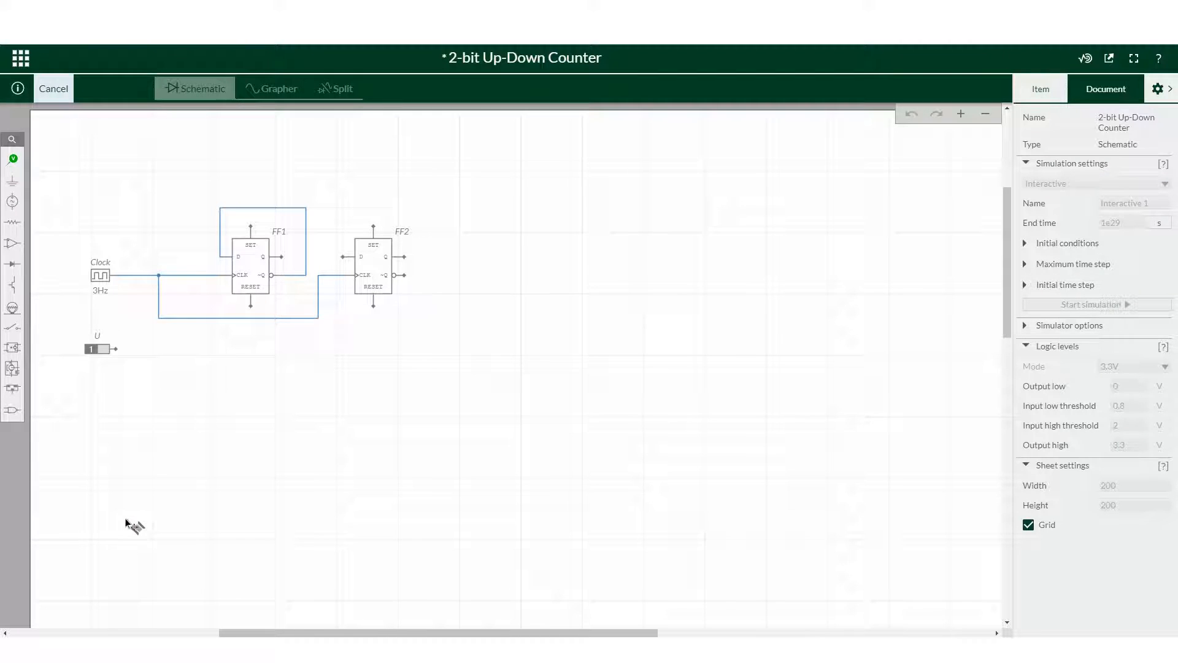
{"action": "left_click", "coordinate": [123, 526]}
{"action": "left_click_drag", "start_coordinate": [122, 527], "coordinate": [123, 350]}
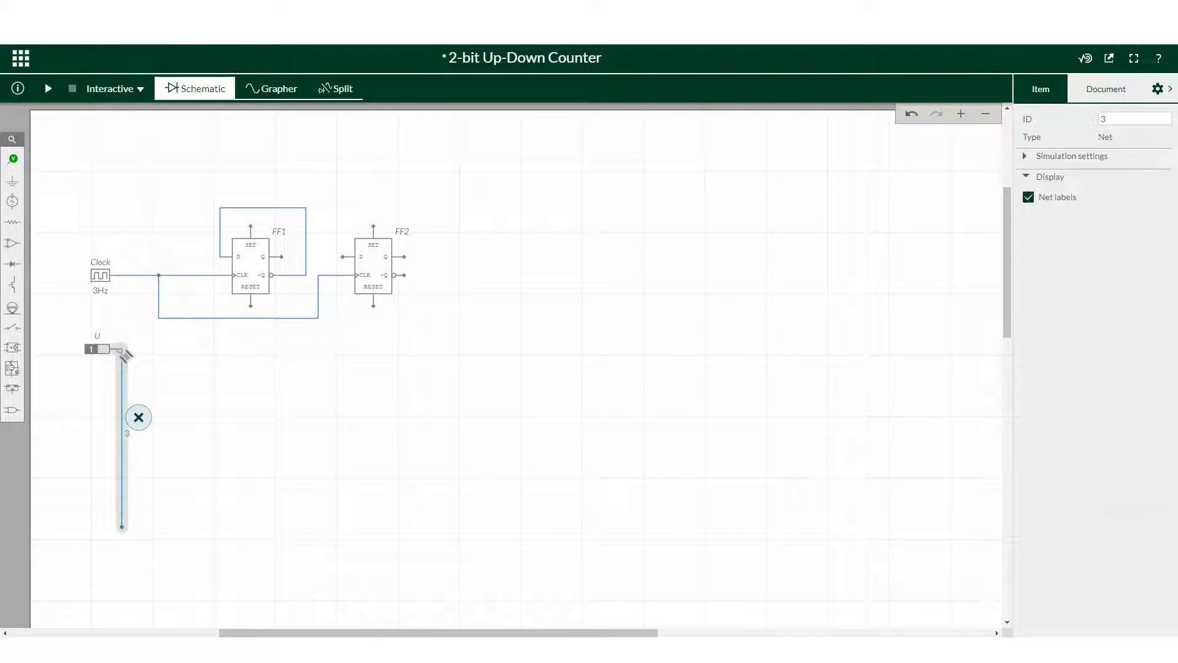
{"action": "left_click", "coordinate": [1067, 200]}
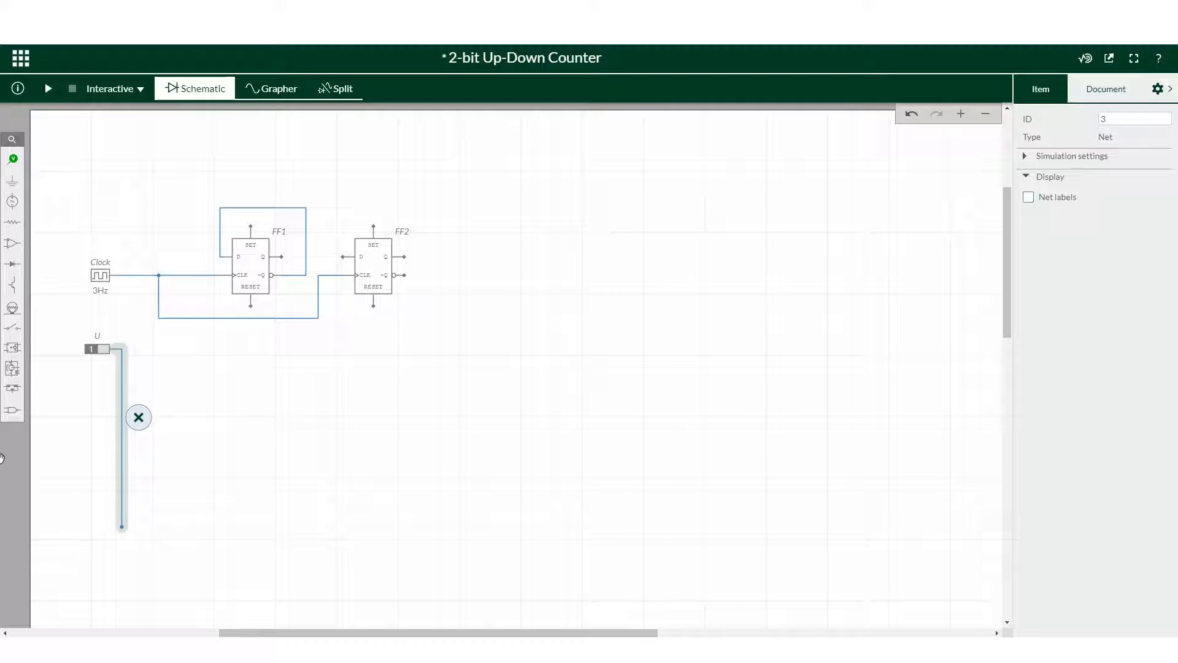
- Place an inverter to the right of constant U and connect its input to U's output line
{"action": "left_click", "coordinate": [16, 417]}
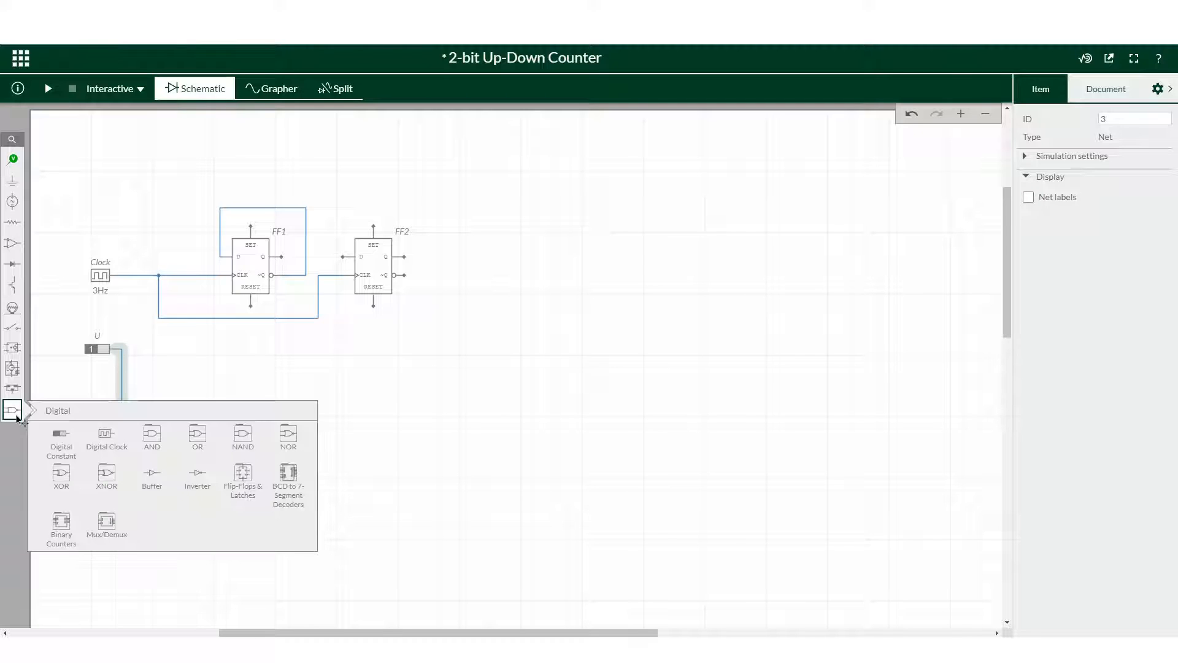
{"action": "left_click", "coordinate": [197, 477]}
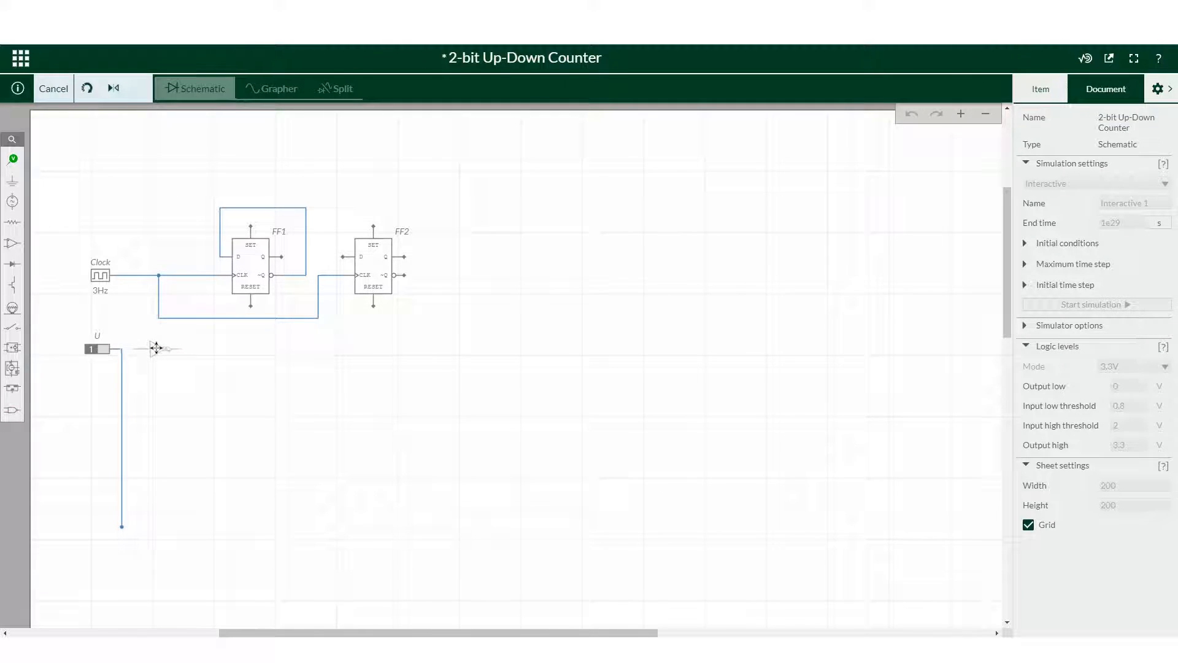
{"action": "left_click", "coordinate": [157, 348]}
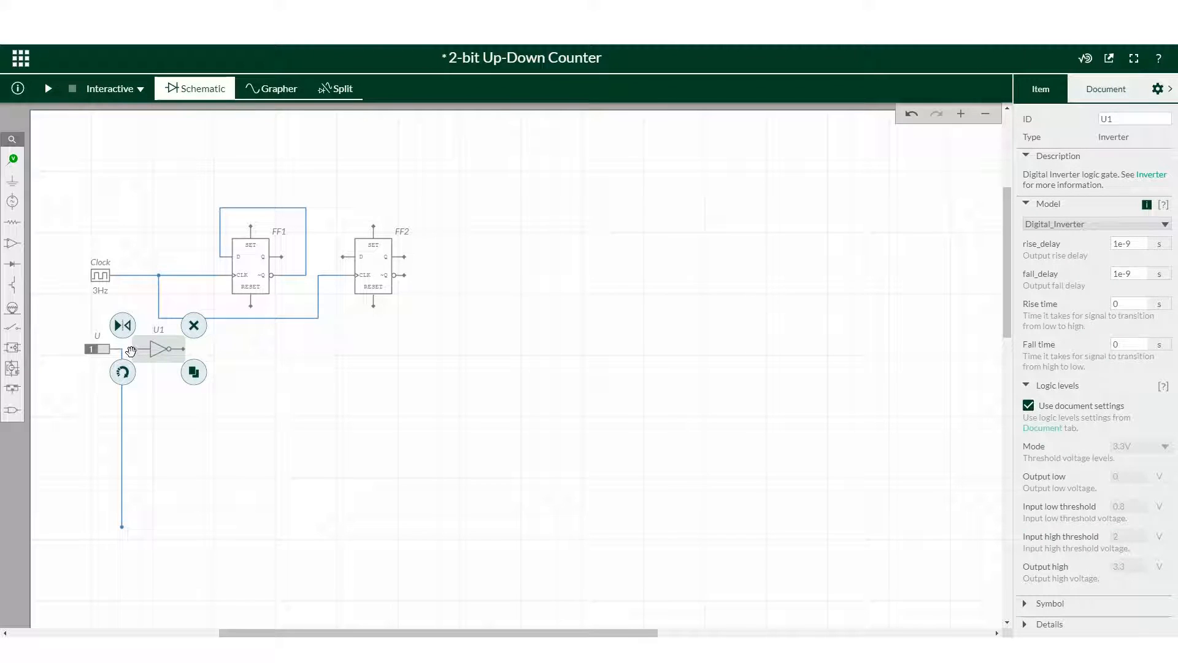
{"action": "left_click", "coordinate": [205, 396]}
{"action": "left_click", "coordinate": [135, 349]}
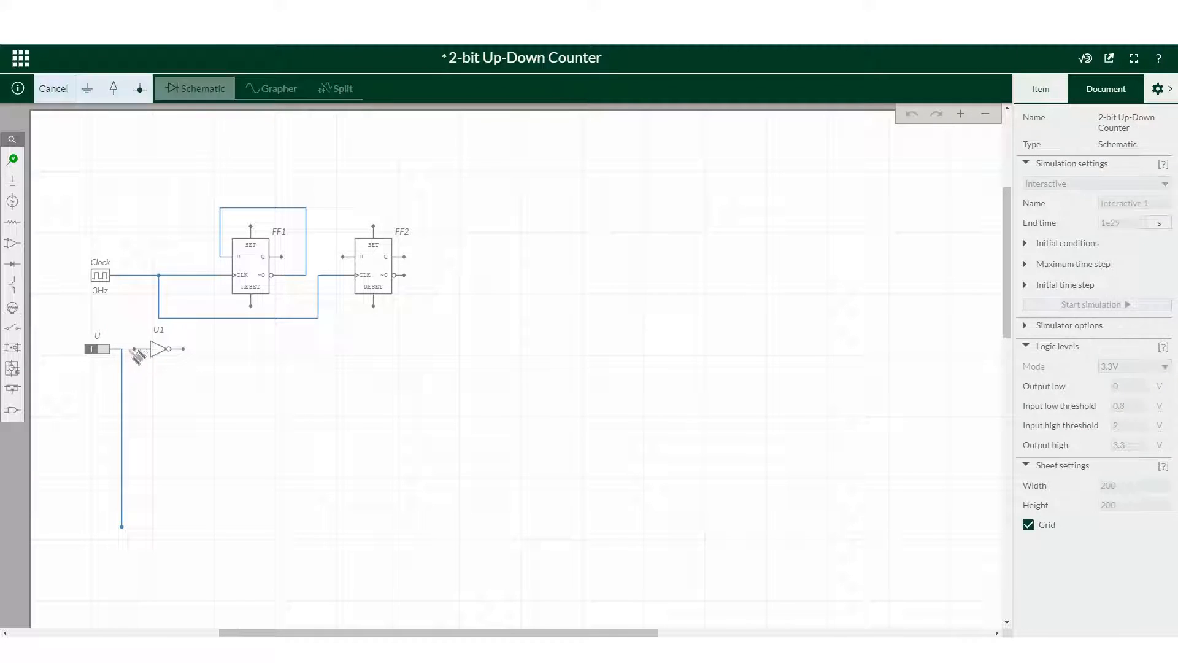
{"action": "left_click", "coordinate": [123, 349]}
{"action": "left_click", "coordinate": [189, 361]}
- Run a vertical line from the inverter's output down to a new junction and hide its net label
{"action": "left_click", "coordinate": [12, 182]}
{"action": "left_click", "coordinate": [62, 203]}
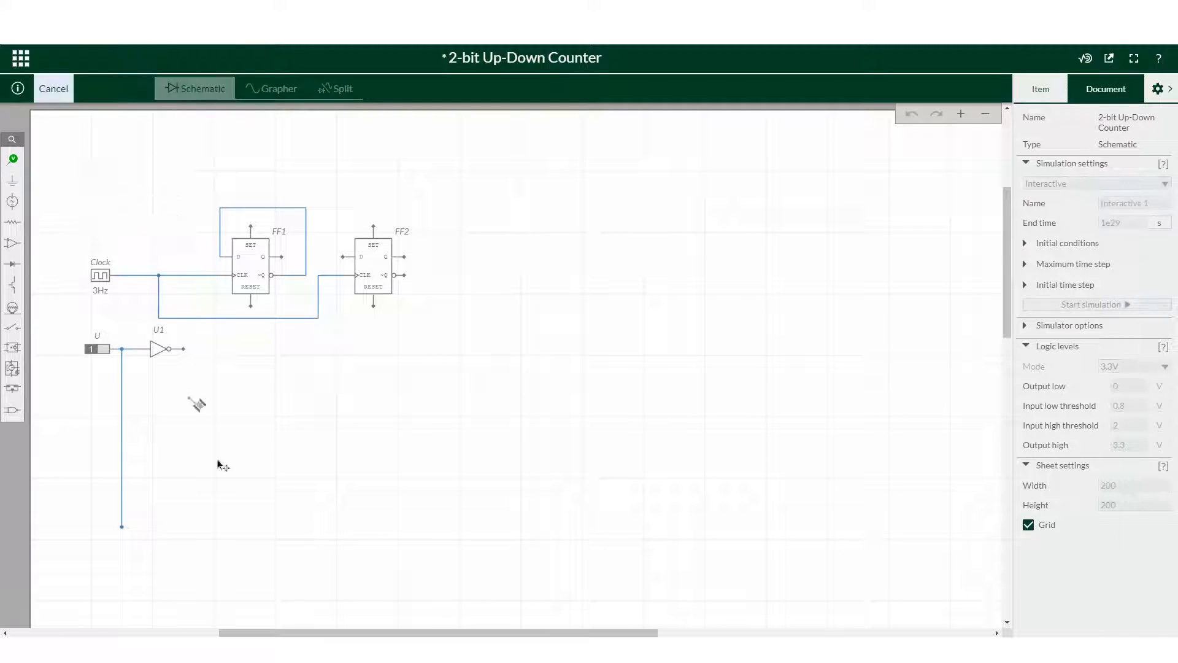
{"action": "left_click", "coordinate": [183, 514]}
{"action": "left_click", "coordinate": [184, 349]}
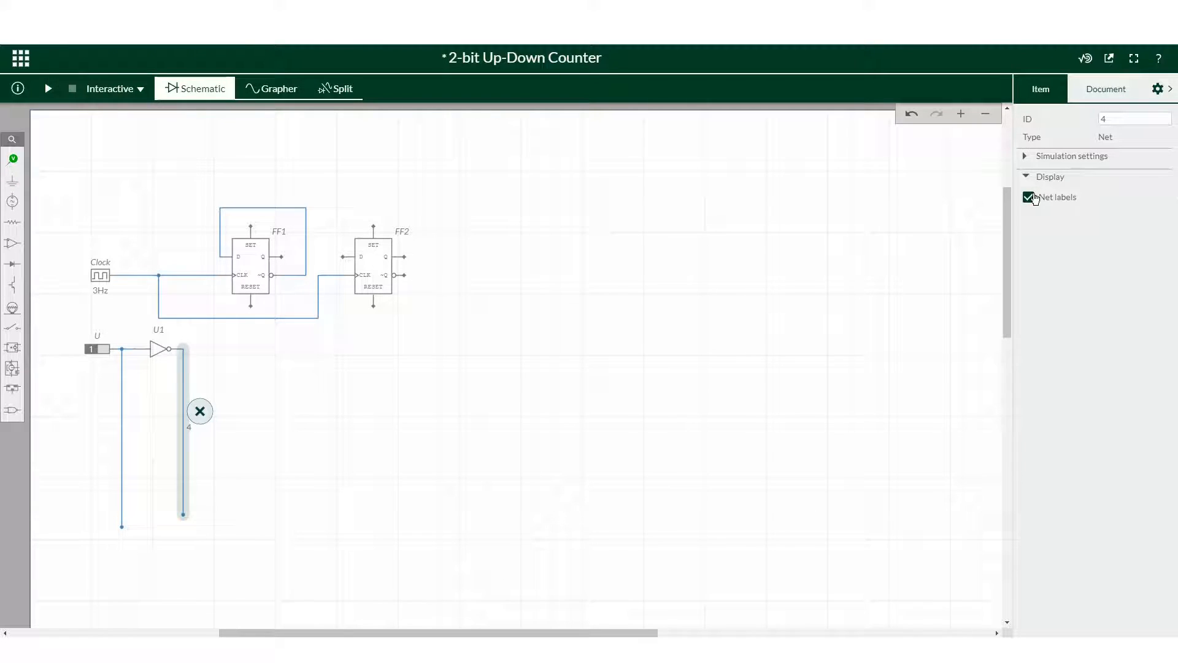
{"action": "left_click", "coordinate": [370, 375]}
- Run a vertical line from FF1's Q output down to a new junction and hide its net label
{"action": "left_click", "coordinate": [12, 182]}
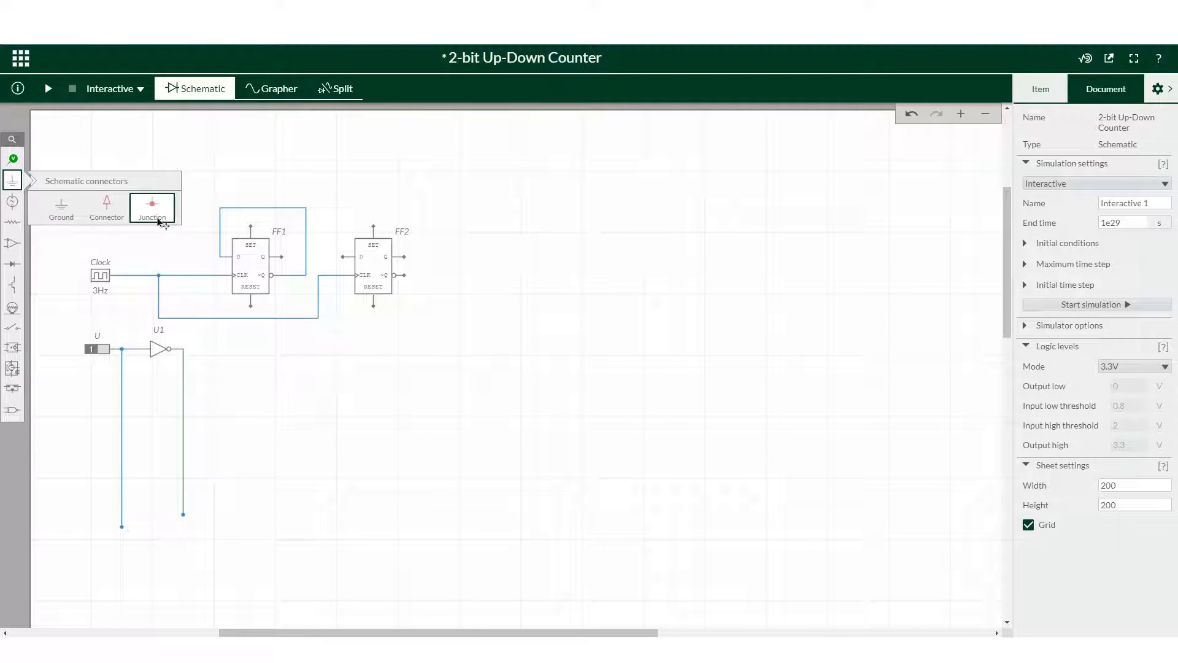
{"action": "left_click", "coordinate": [158, 214]}
{"action": "left_click", "coordinate": [287, 532]}
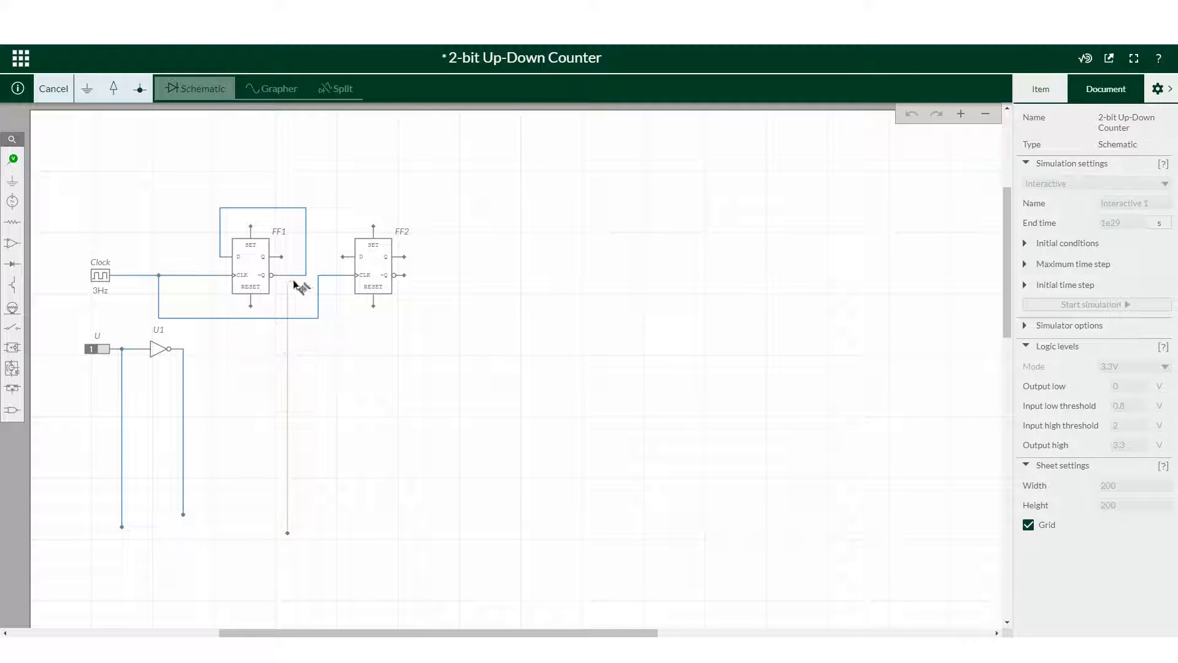
{"action": "left_click", "coordinate": [283, 258]}
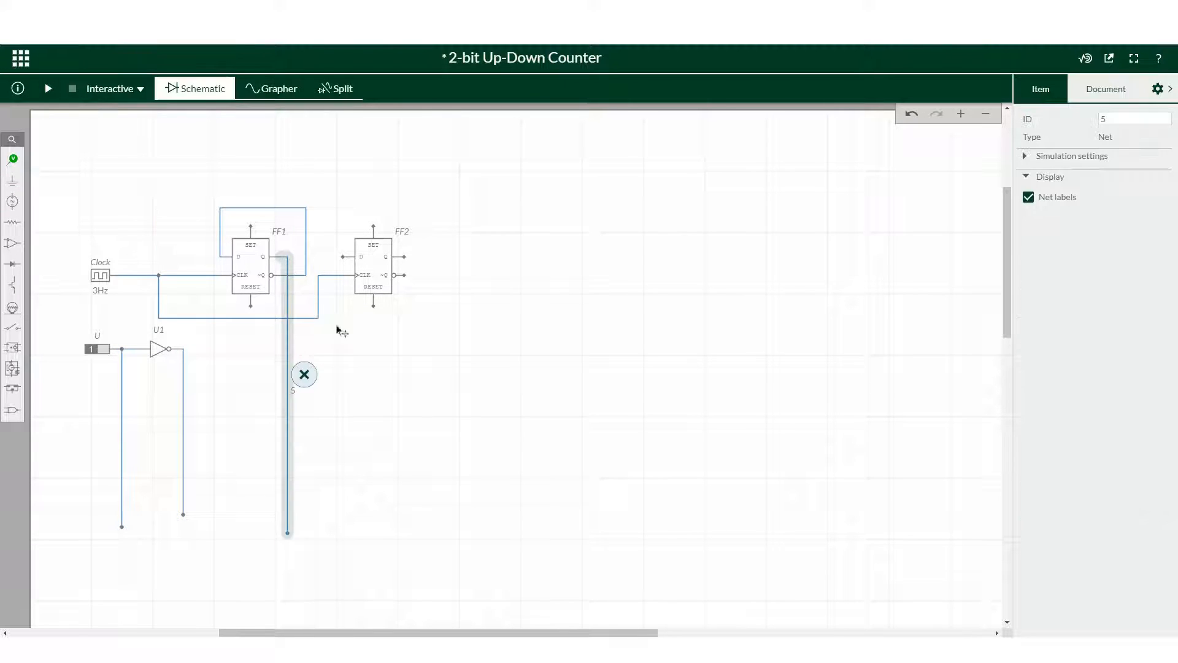
{"action": "left_click", "coordinate": [1035, 197]}
- Run a vertical line from FF1's ~Q wire down to a new junction beside the Q line
{"action": "left_click", "coordinate": [12, 182]}
{"action": "left_click", "coordinate": [166, 224]}
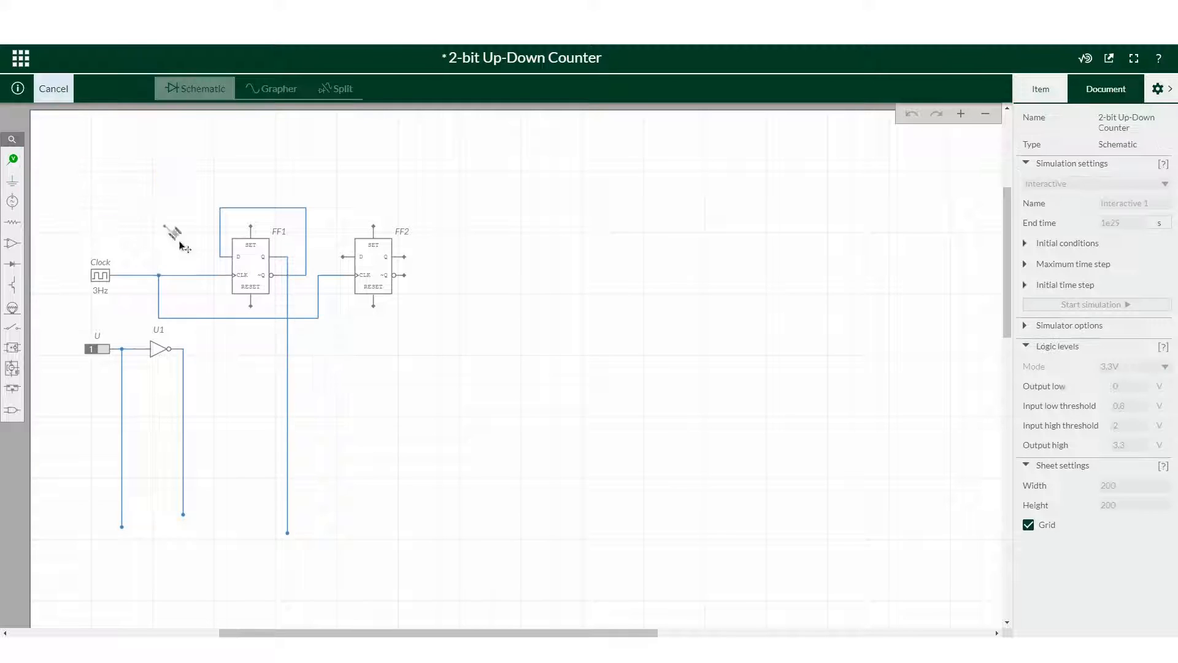
{"action": "left_click", "coordinate": [300, 509]}
{"action": "left_click", "coordinate": [301, 277]}
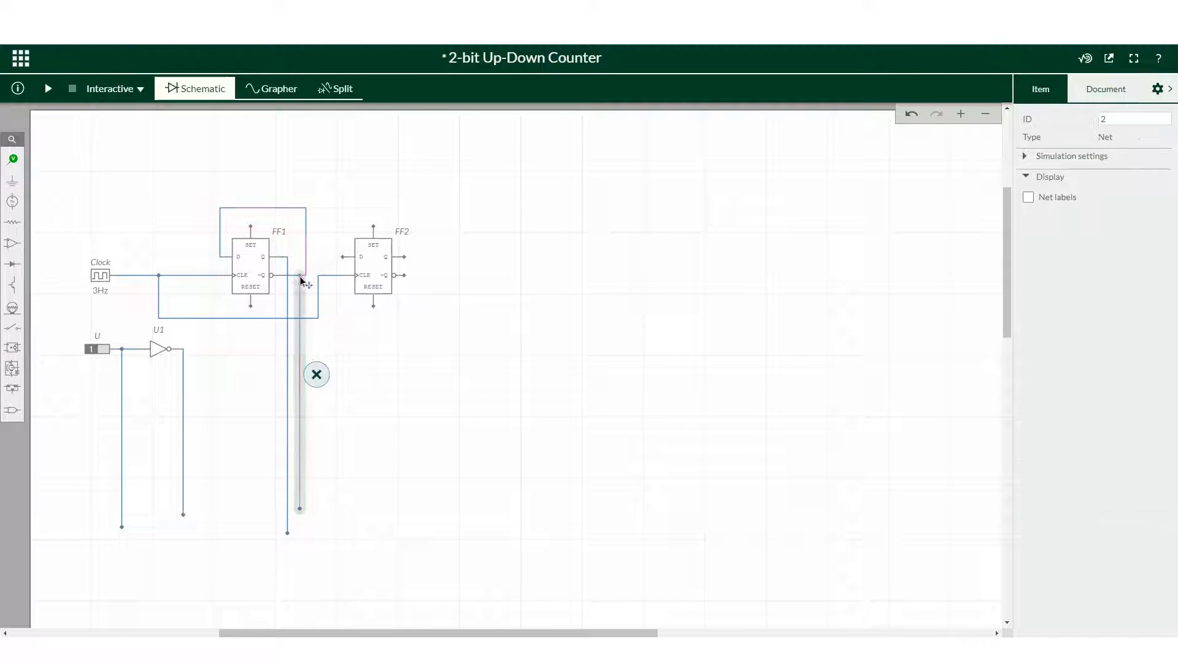
{"action": "left_click", "coordinate": [617, 382]}
- Run a vertical line from FF2's Q output down to a new junction and hide its net label
{"action": "left_click", "coordinate": [12, 182]}
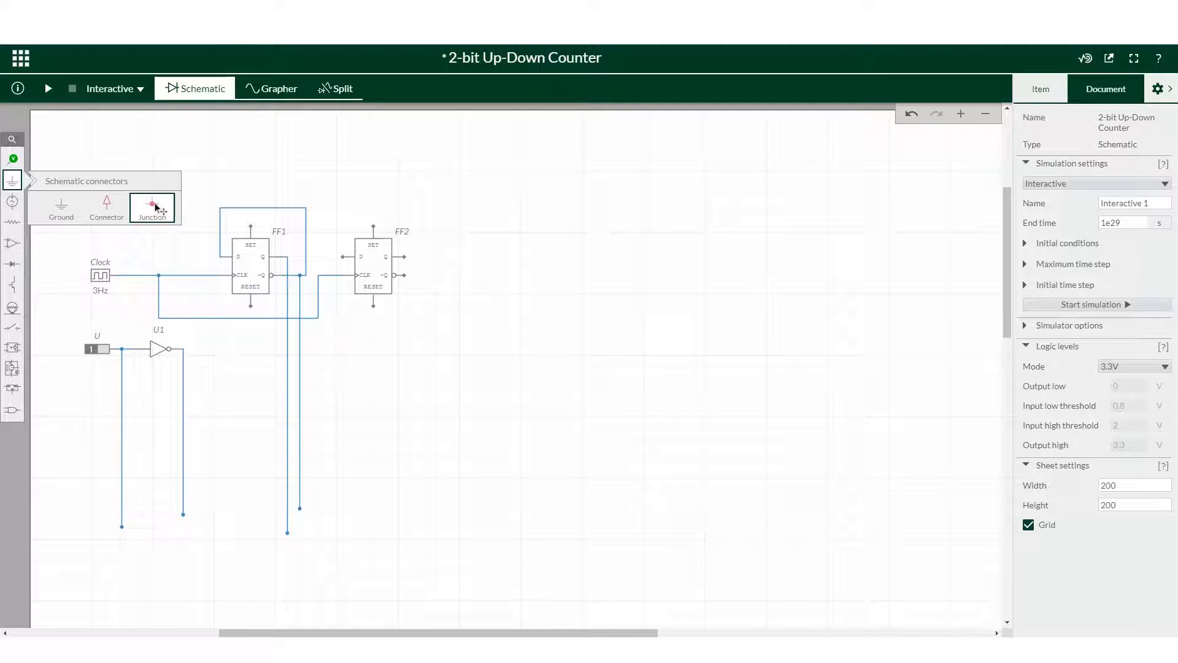
{"action": "left_click", "coordinate": [154, 206]}
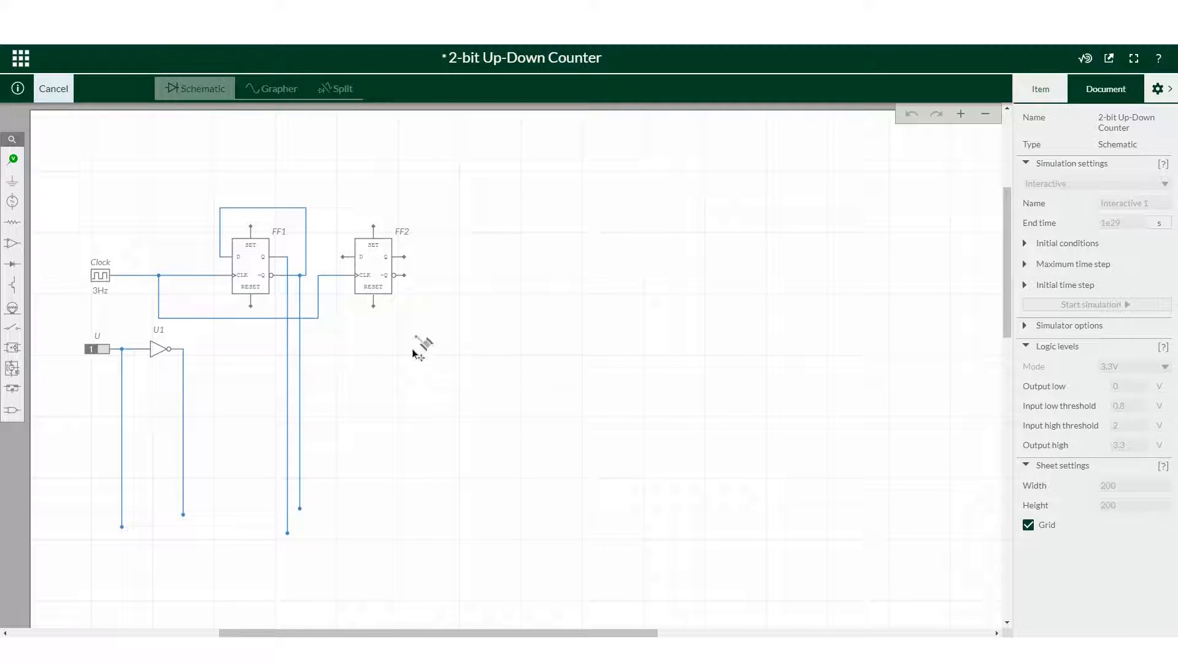
{"action": "left_click", "coordinate": [440, 533]}
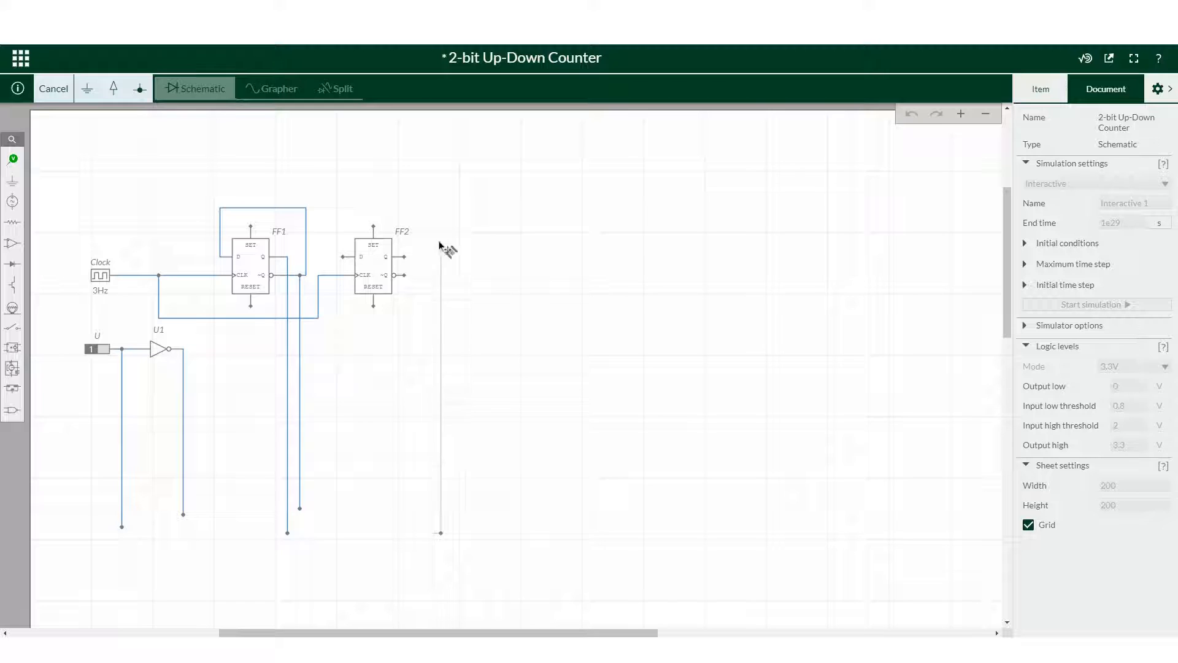
{"action": "left_click", "coordinate": [404, 256]}
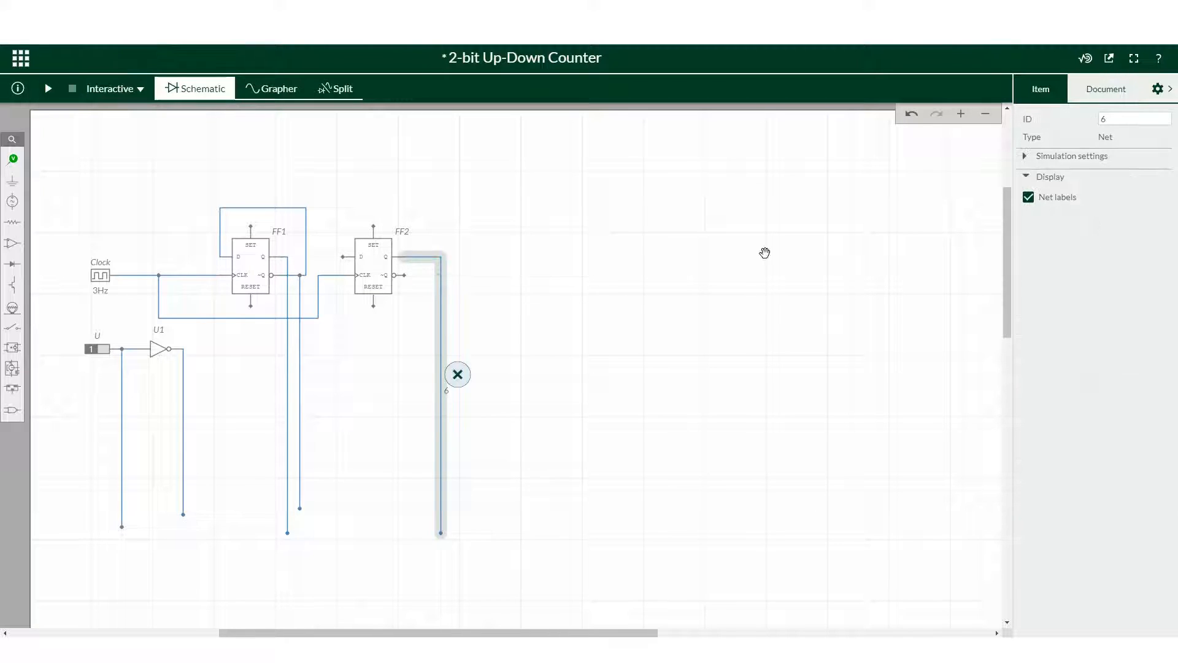
{"action": "left_click", "coordinate": [1029, 198]}
- Run a vertical line from FF2's ~Q output down to a new junction and hide its net label
{"action": "left_click", "coordinate": [18, 187]}
{"action": "left_click", "coordinate": [146, 207]}
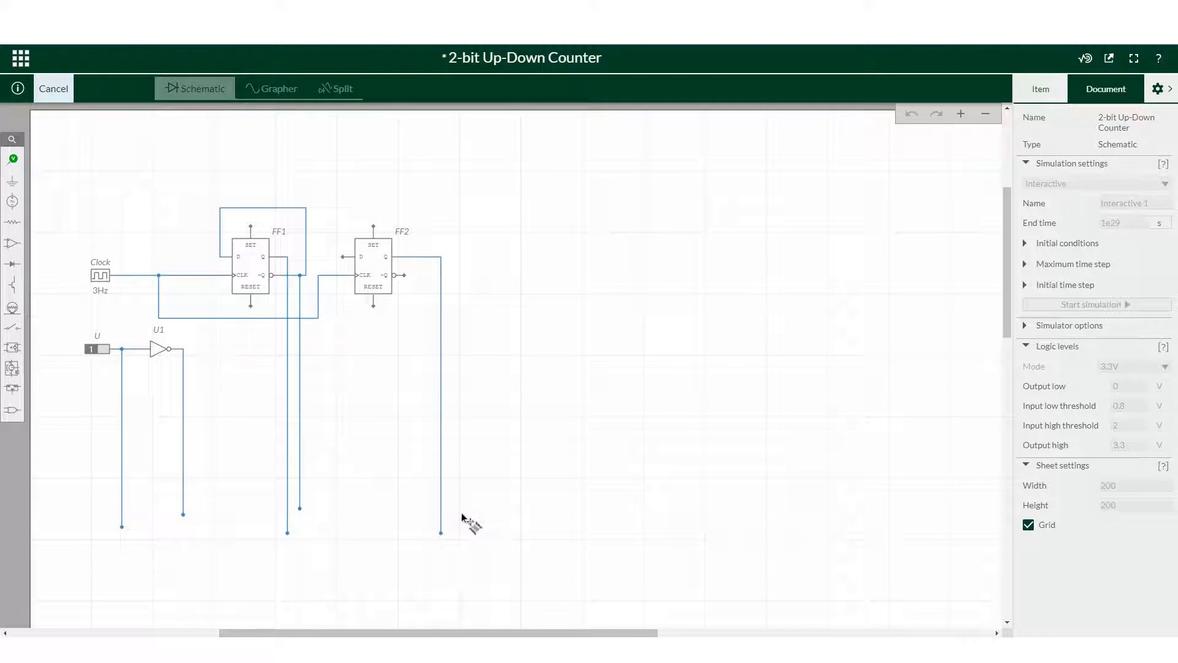
{"action": "left_click", "coordinate": [459, 508]}
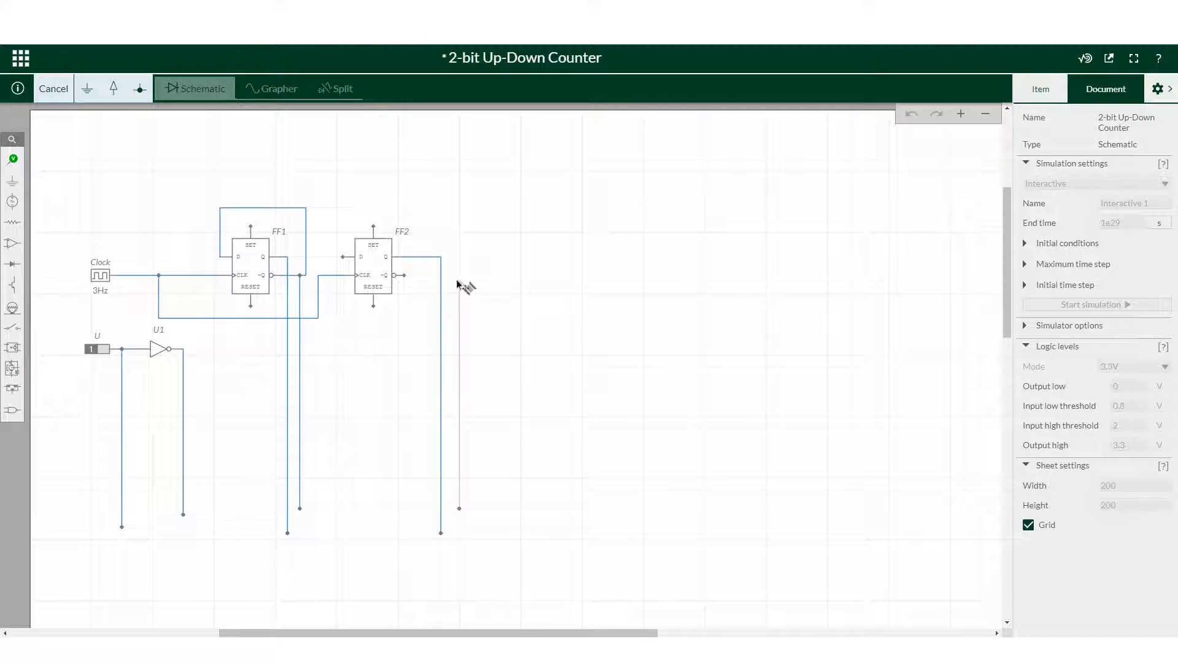
{"action": "left_click", "coordinate": [404, 275]}
{"action": "left_click", "coordinate": [1028, 197]}
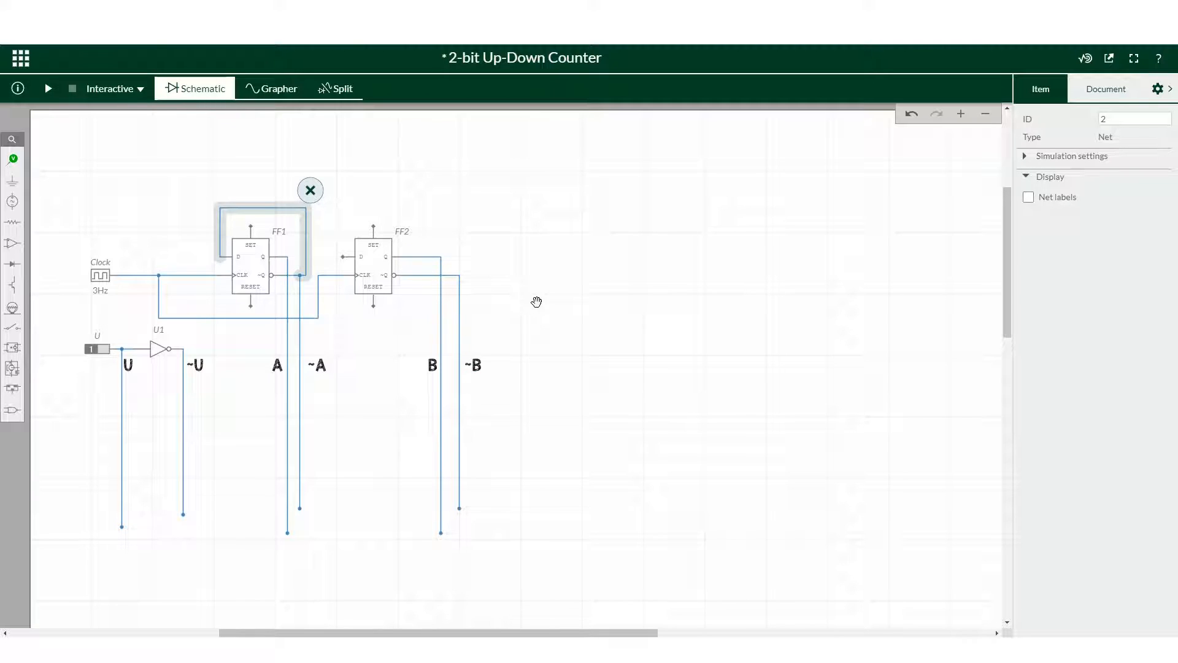
{"action": "left_click", "coordinate": [536, 301]}
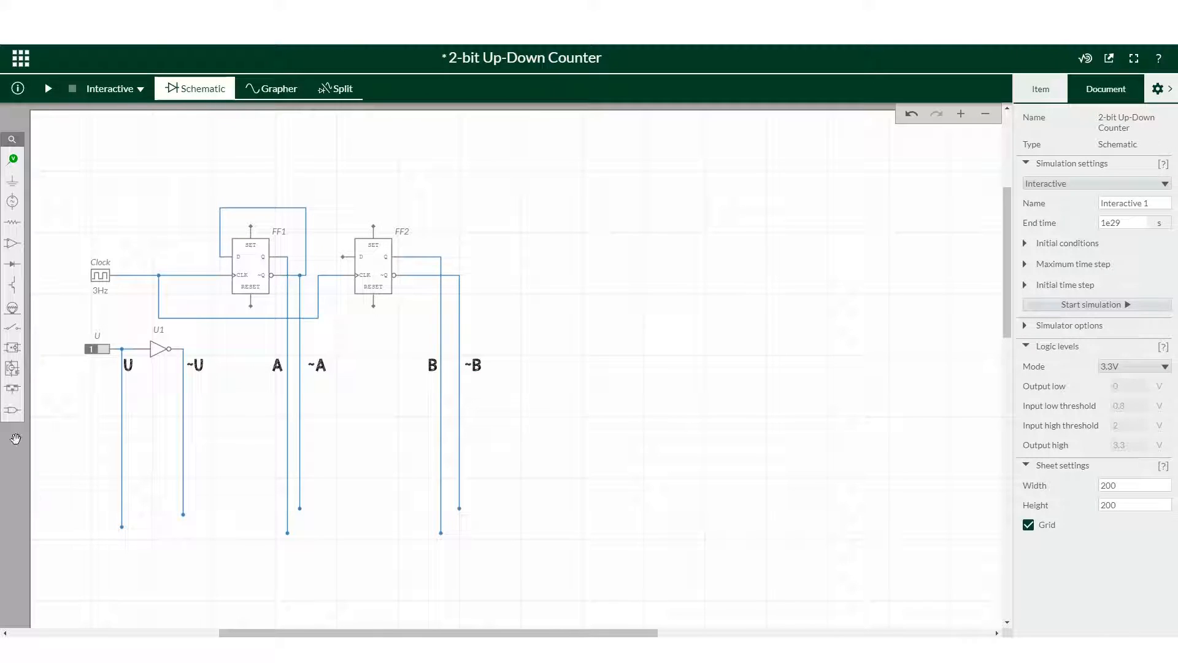
- Place a 2-input OR gate in the empty area beyond FF2's ~B line
{"action": "left_click", "coordinate": [11, 411]}
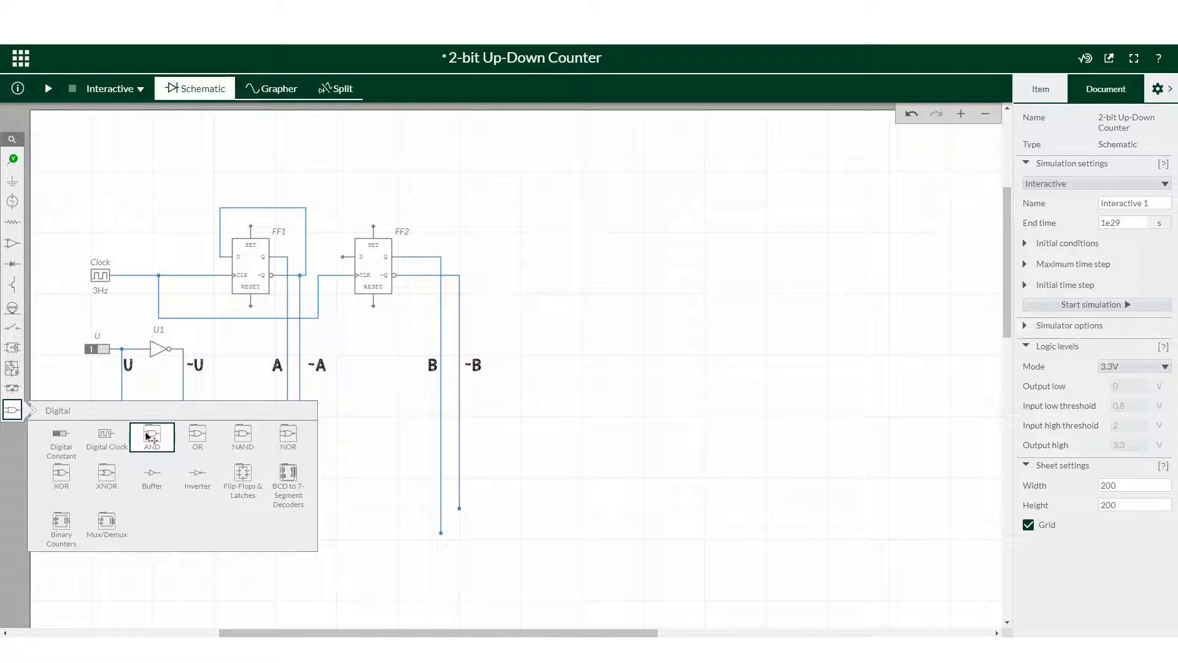
{"action": "left_click", "coordinate": [198, 435]}
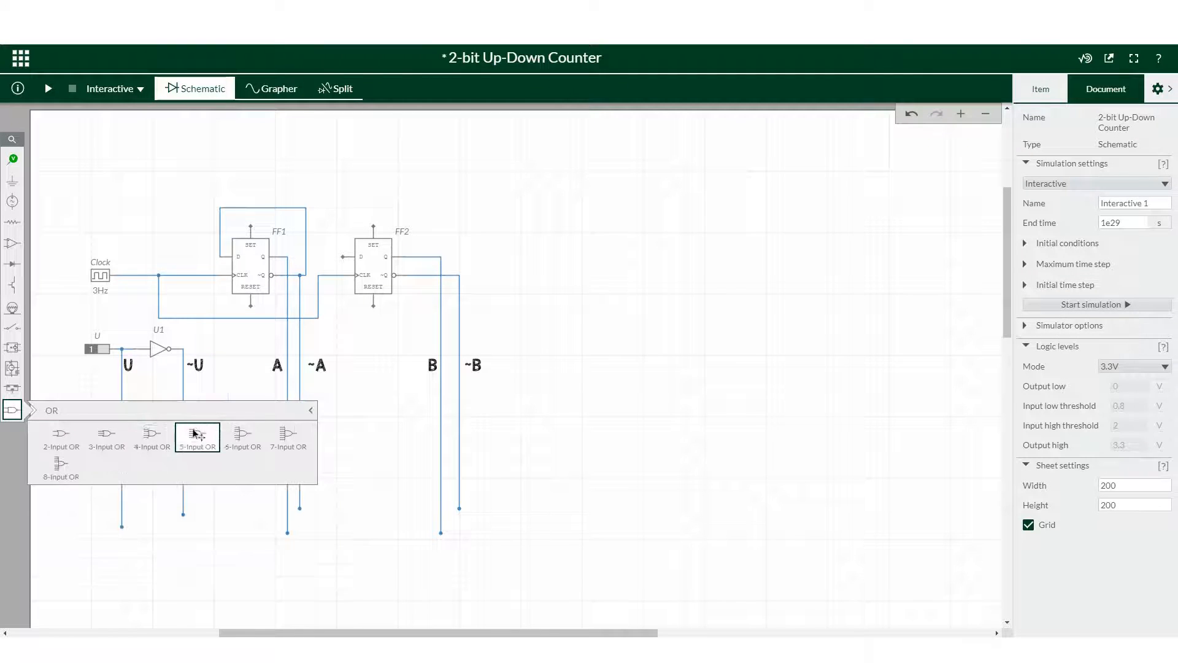
{"action": "left_click", "coordinate": [67, 440]}
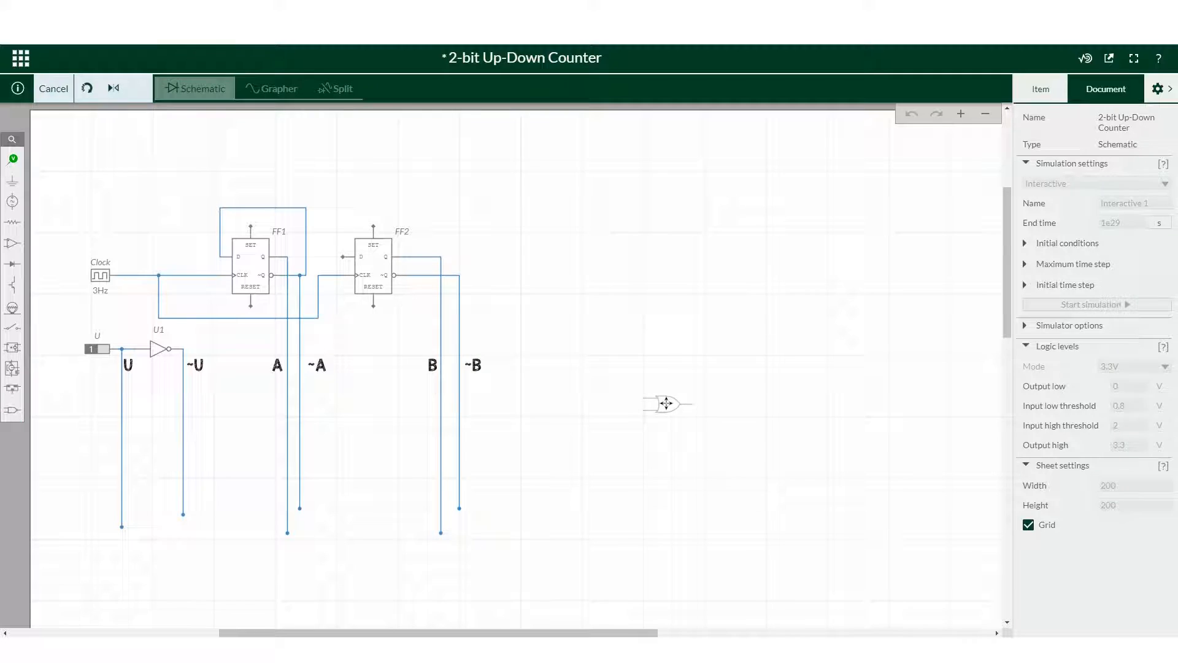
{"action": "left_click", "coordinate": [644, 403]}
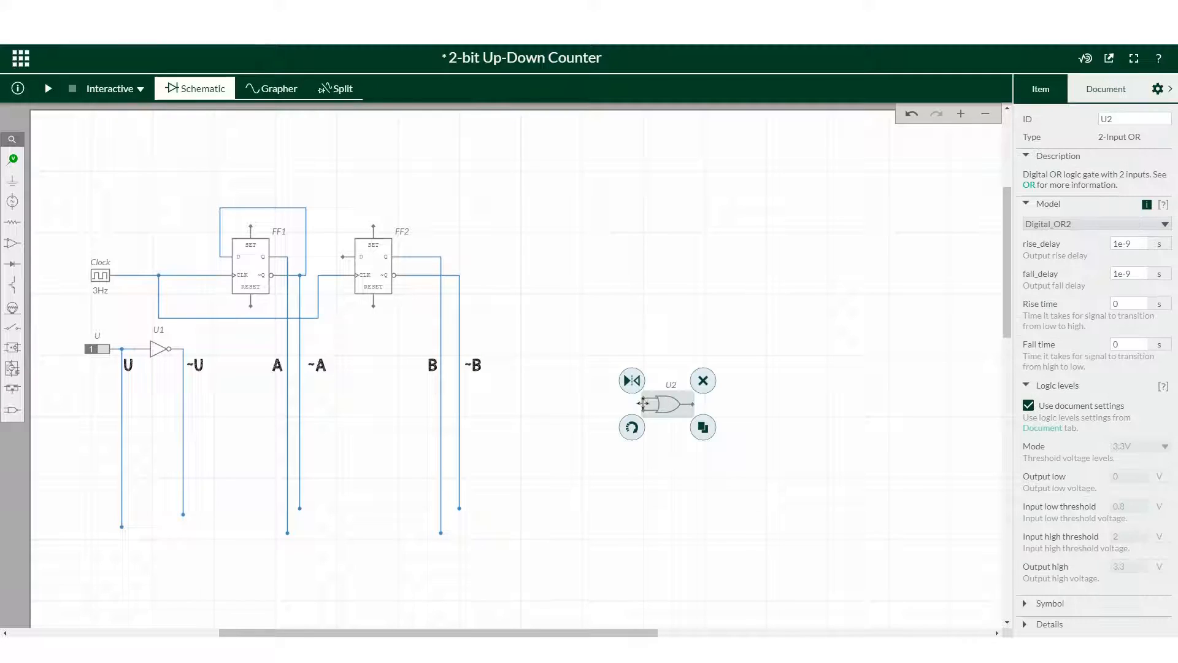
- Place a 2-input XOR gate between the ~B line and the OR gate, and a 2-input XNOR gate below it
{"action": "left_click", "coordinate": [13, 409]}
{"action": "left_click", "coordinate": [61, 439]}
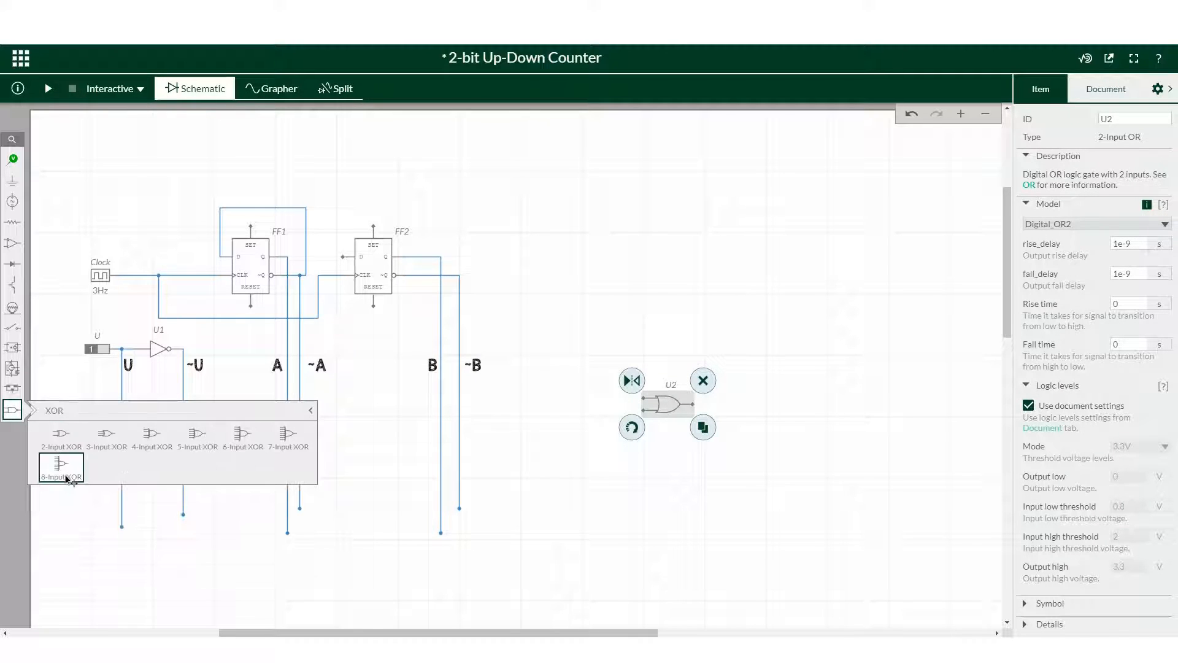
{"action": "left_click", "coordinate": [65, 440]}
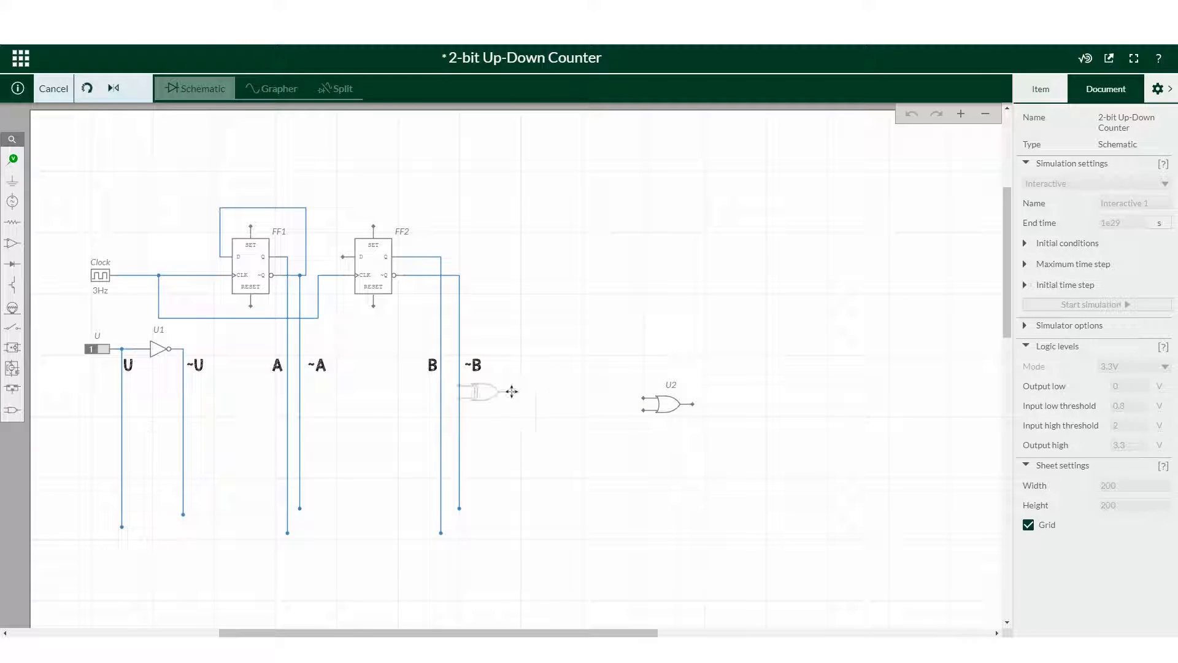
{"action": "left_click", "coordinate": [555, 386]}
{"action": "left_click", "coordinate": [20, 416]}
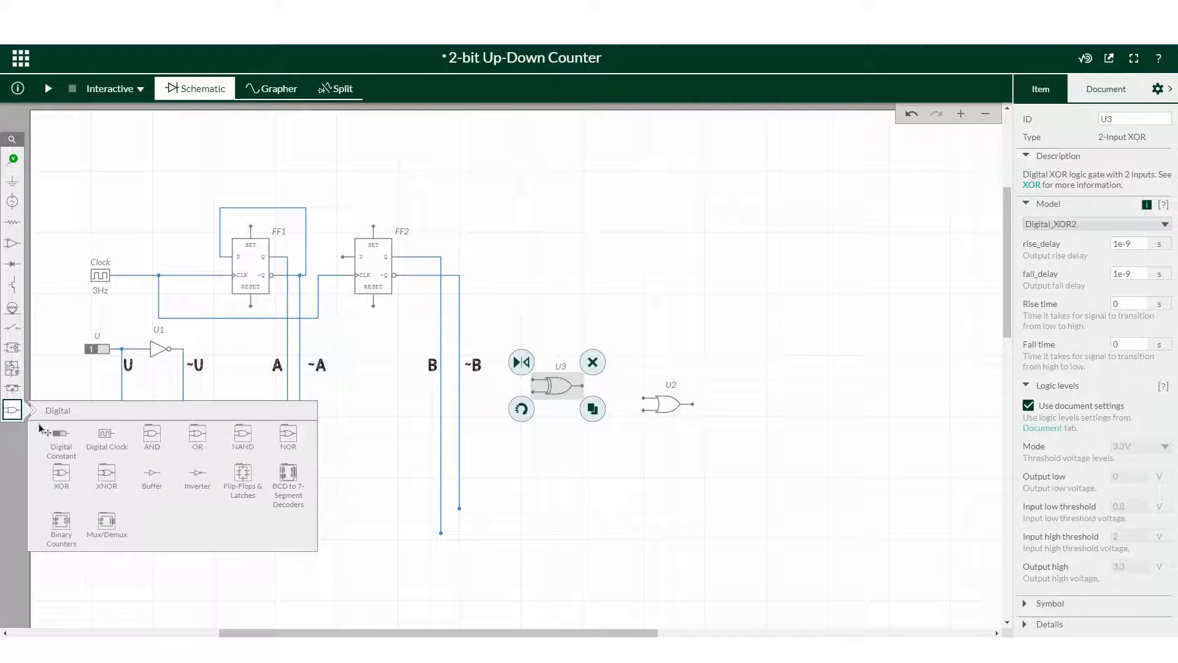
{"action": "left_click", "coordinate": [110, 479]}
{"action": "left_click", "coordinate": [70, 448]}
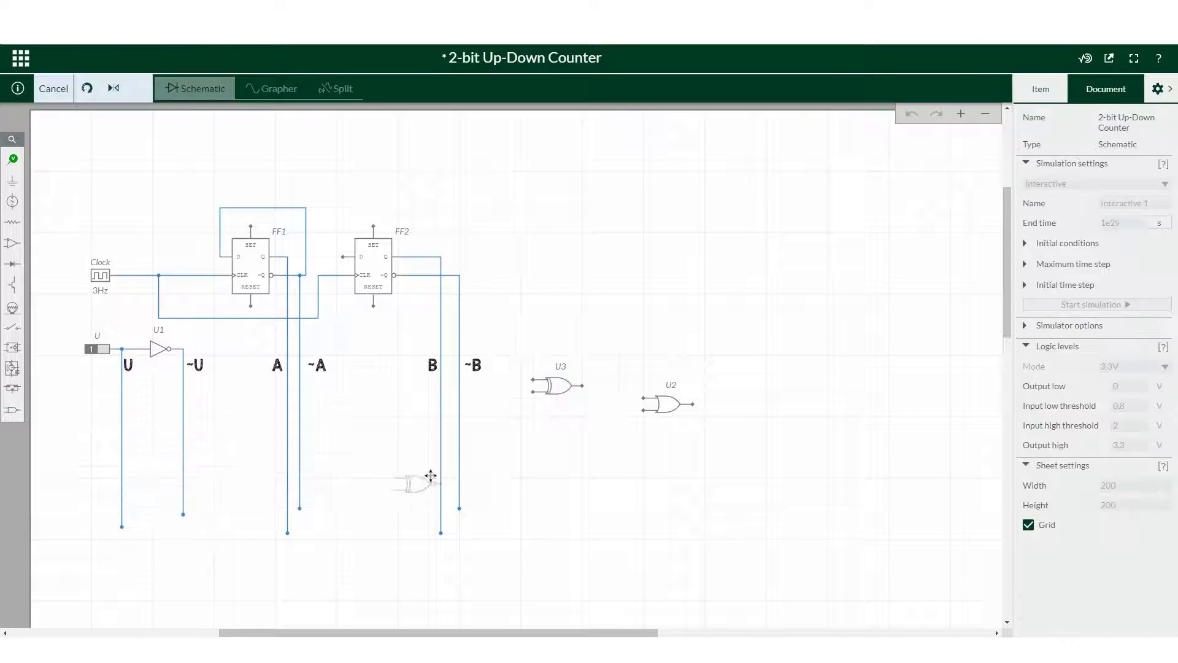
{"action": "left_click", "coordinate": [557, 429]}
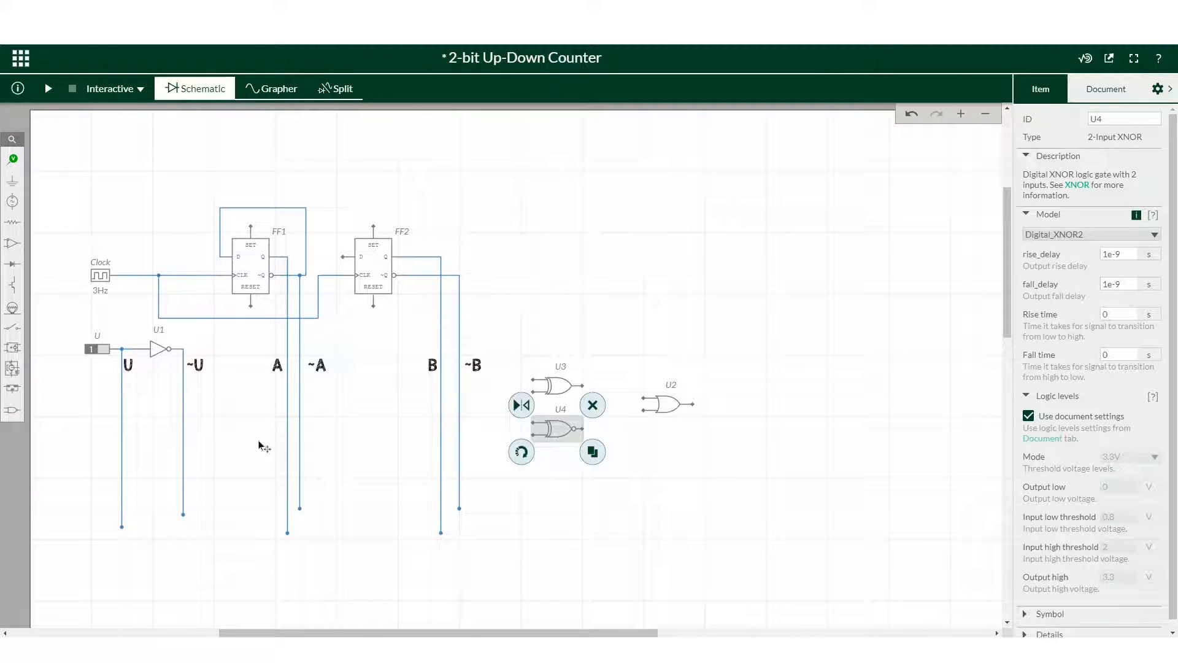
- Place a 2-input AND gate between the XOR gate and the OR gate
{"action": "left_click", "coordinate": [12, 410]}
{"action": "left_click", "coordinate": [157, 437]}
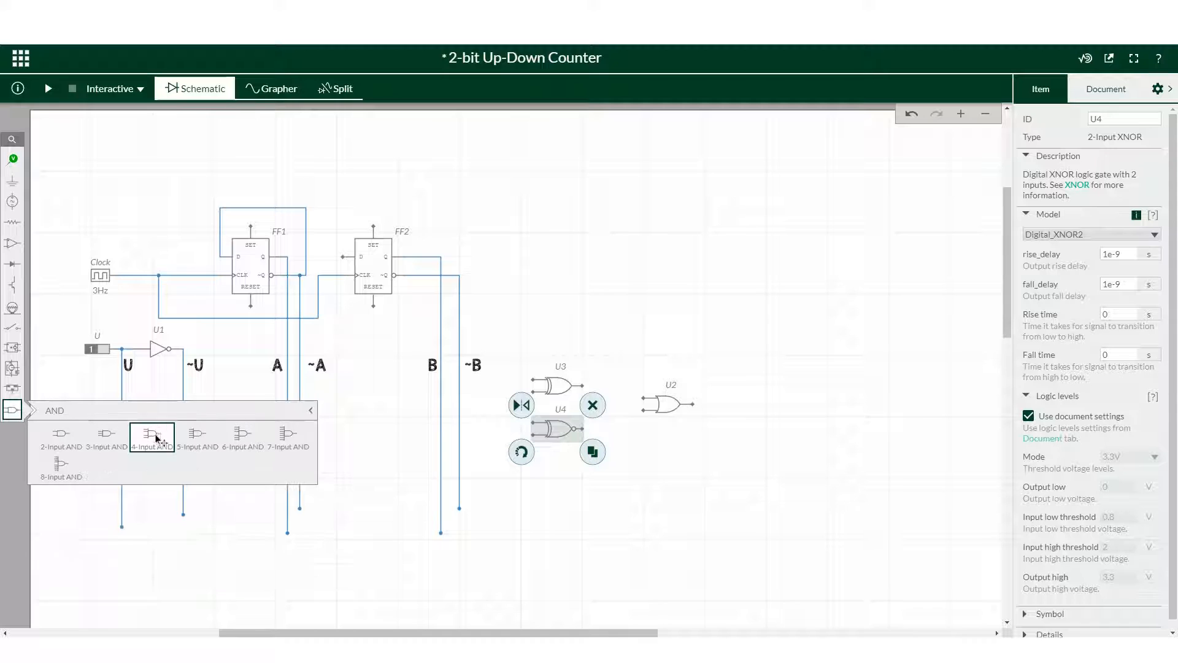
{"action": "left_click", "coordinate": [62, 437]}
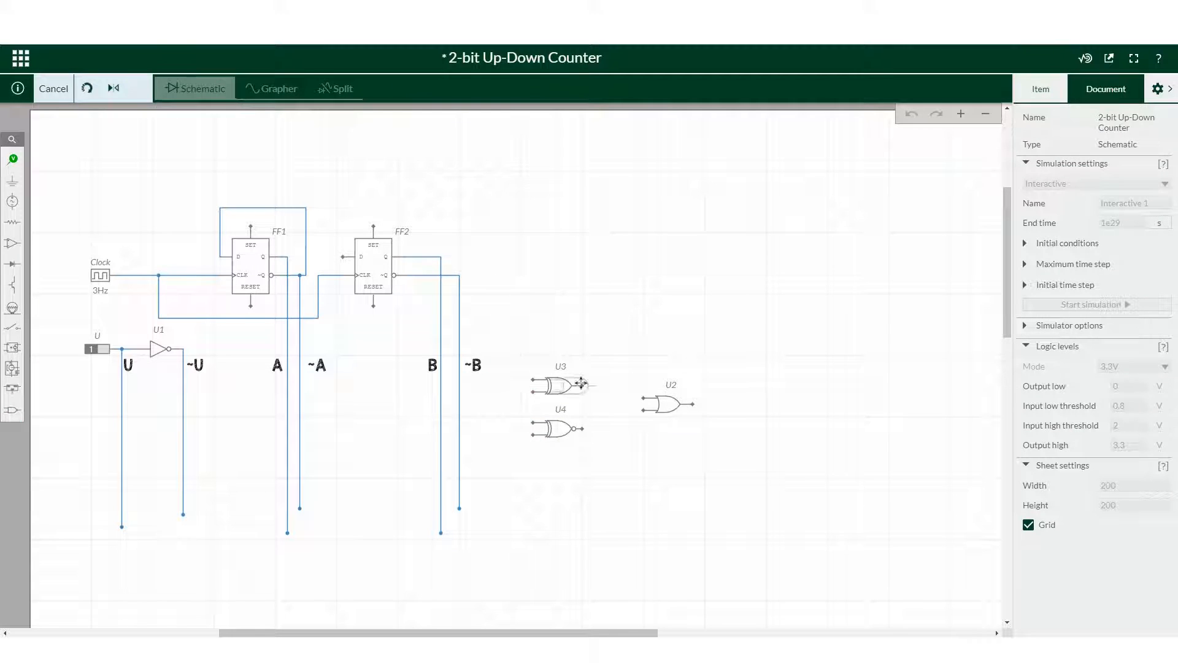
{"action": "left_click", "coordinate": [613, 398]}
- Spread out the gates: shift the OR gate right, lower the XNOR gate, and set the AND gate slightly below the XOR gate's output
{"action": "left_click_drag", "start_coordinate": [669, 404], "coordinate": [724, 404]}
{"action": "left_click_drag", "start_coordinate": [614, 397], "coordinate": [648, 397]}
{"action": "mouse_move", "coordinate": [558, 386]}
{"action": "left_mouse_down"}
{"action": "mouse_move", "coordinate": [558, 342]}
{"action": "mouse_move", "coordinate": [558, 367]}
{"action": "left_mouse_up"}
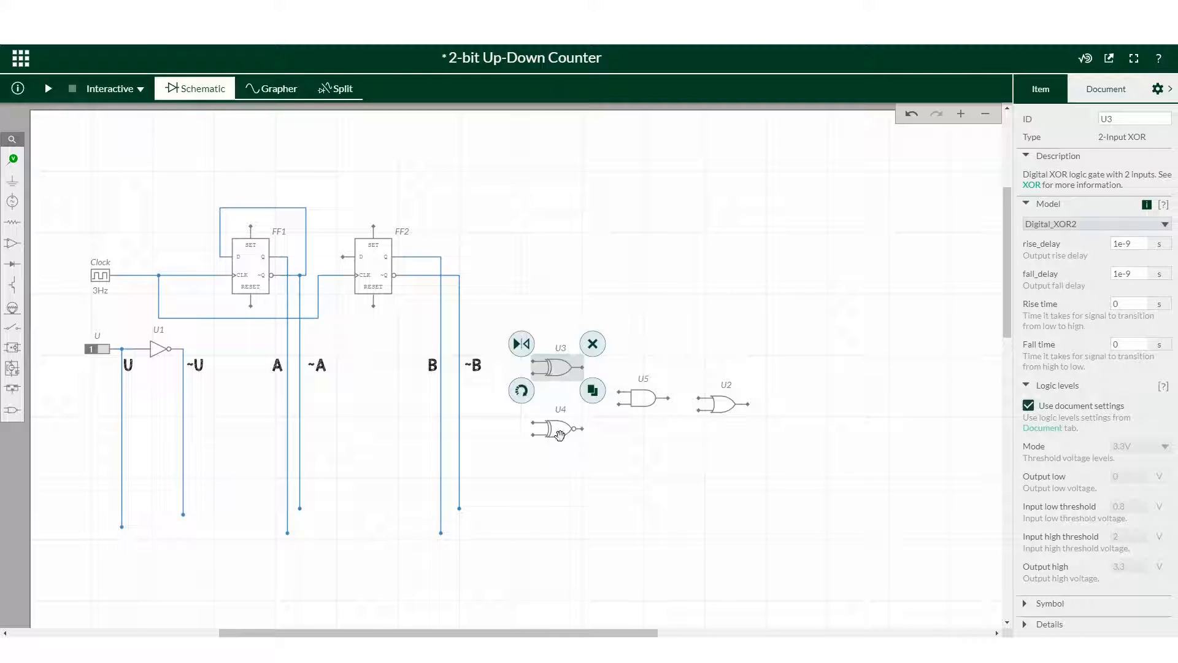
{"action": "left_click_drag", "start_coordinate": [557, 430], "coordinate": [560, 486]}
{"action": "left_click_drag", "start_coordinate": [558, 368], "coordinate": [610, 417]}
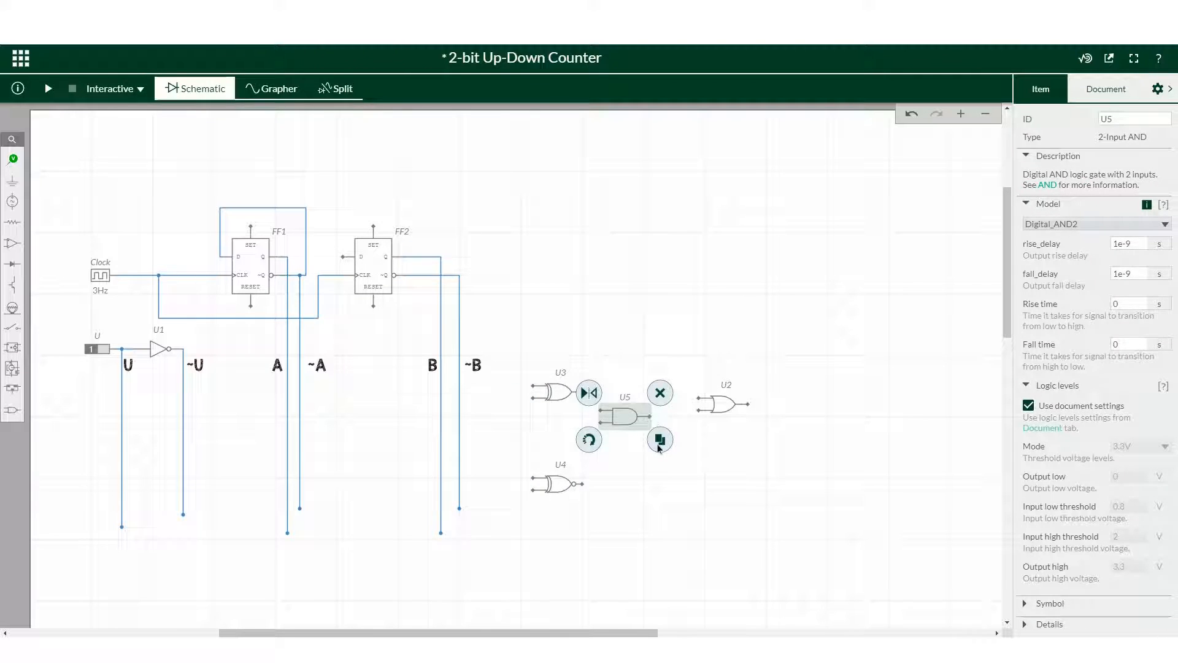
- Duplicate the AND gate and place the copy beside the XNOR gate's output
{"action": "left_click", "coordinate": [660, 442]}
{"action": "left_click", "coordinate": [621, 497]}
{"action": "left_click", "coordinate": [692, 444]}
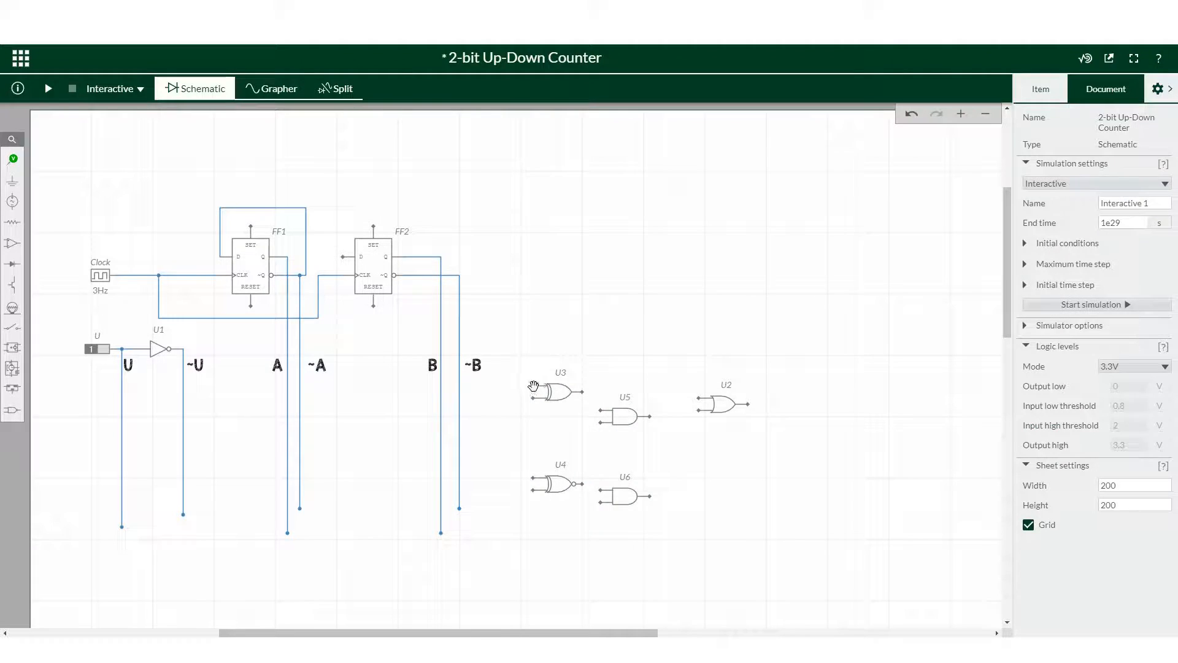
- Wire XOR gate U3's upper input to the B line and its lower input to the A line
{"action": "left_click", "coordinate": [541, 392]}
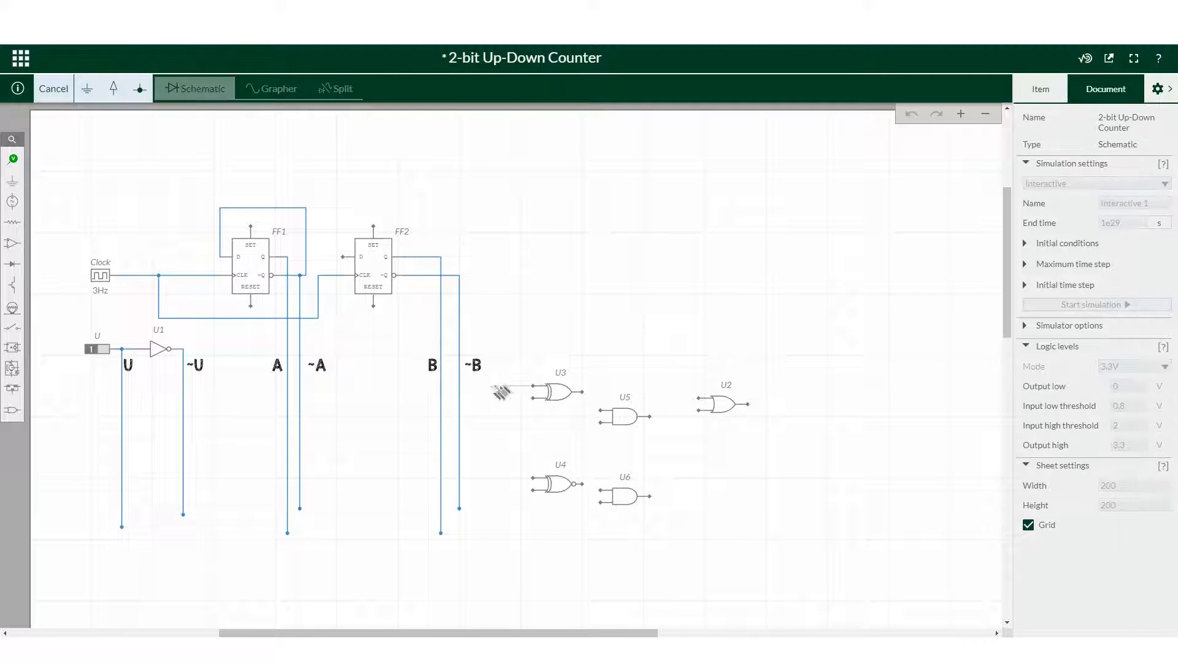
{"action": "left_click", "coordinate": [441, 385]}
{"action": "left_click", "coordinate": [531, 398]}
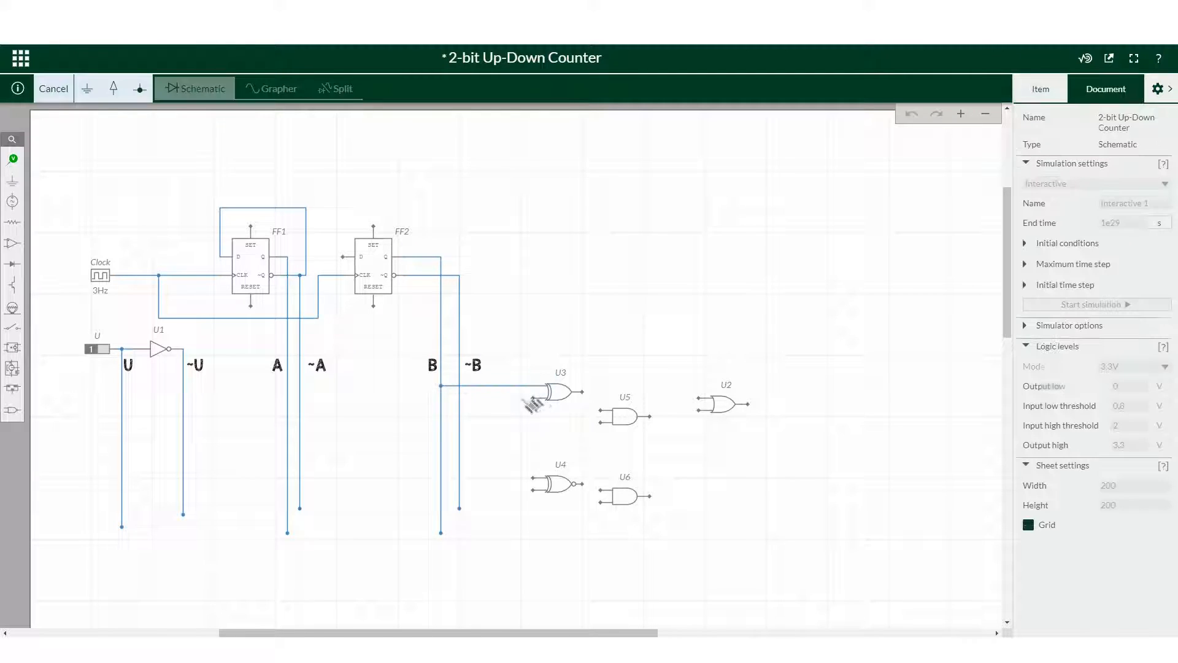
{"action": "left_click", "coordinate": [288, 398]}
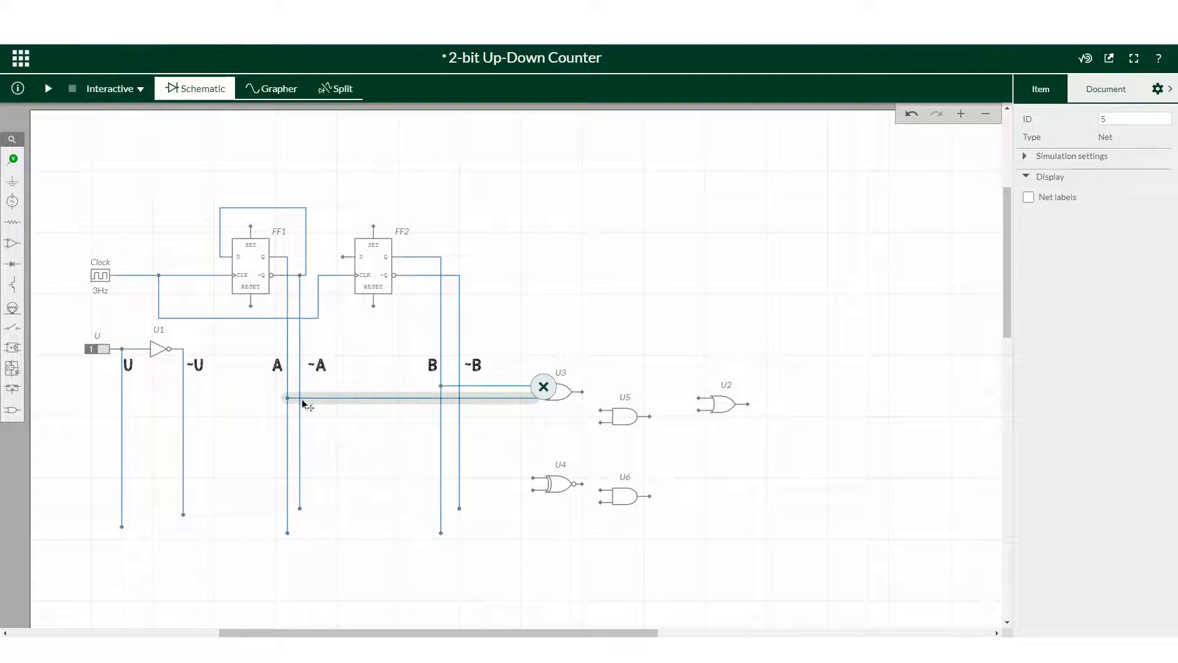
- Connect XOR gate U3's output to AND gate U5's upper input and hide the wire's net label
{"action": "left_click", "coordinate": [586, 394]}
{"action": "left_click", "coordinate": [601, 410]}
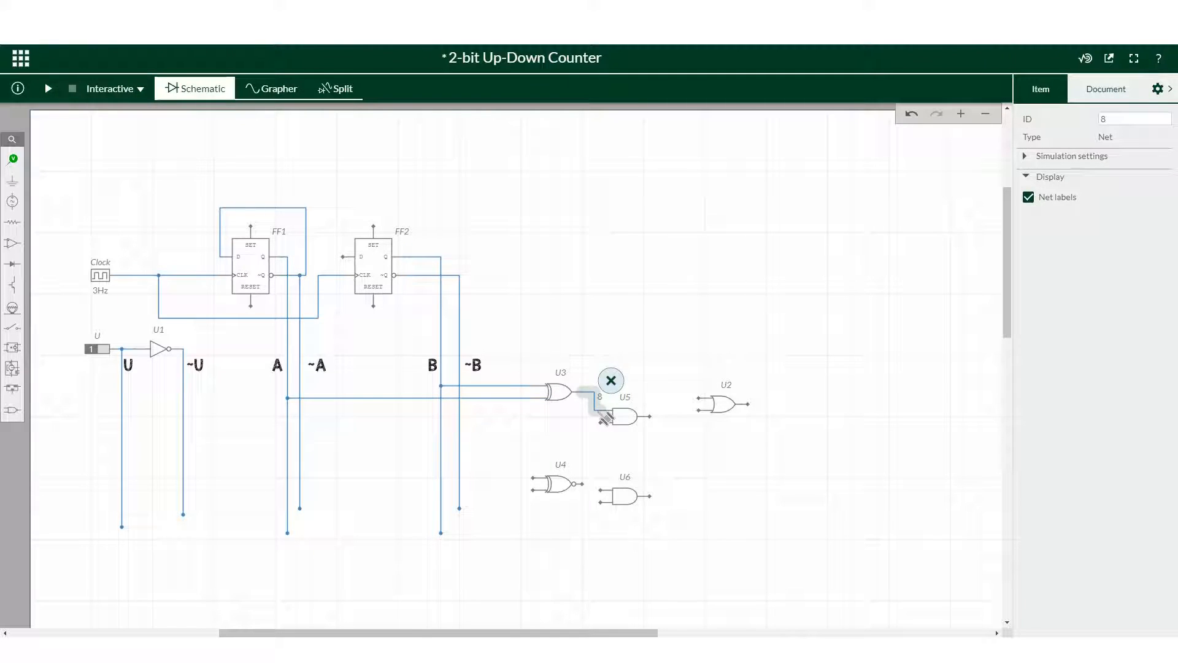
{"action": "left_click", "coordinate": [1040, 201]}
{"action": "left_click", "coordinate": [1036, 202]}
{"action": "left_click", "coordinate": [600, 443]}
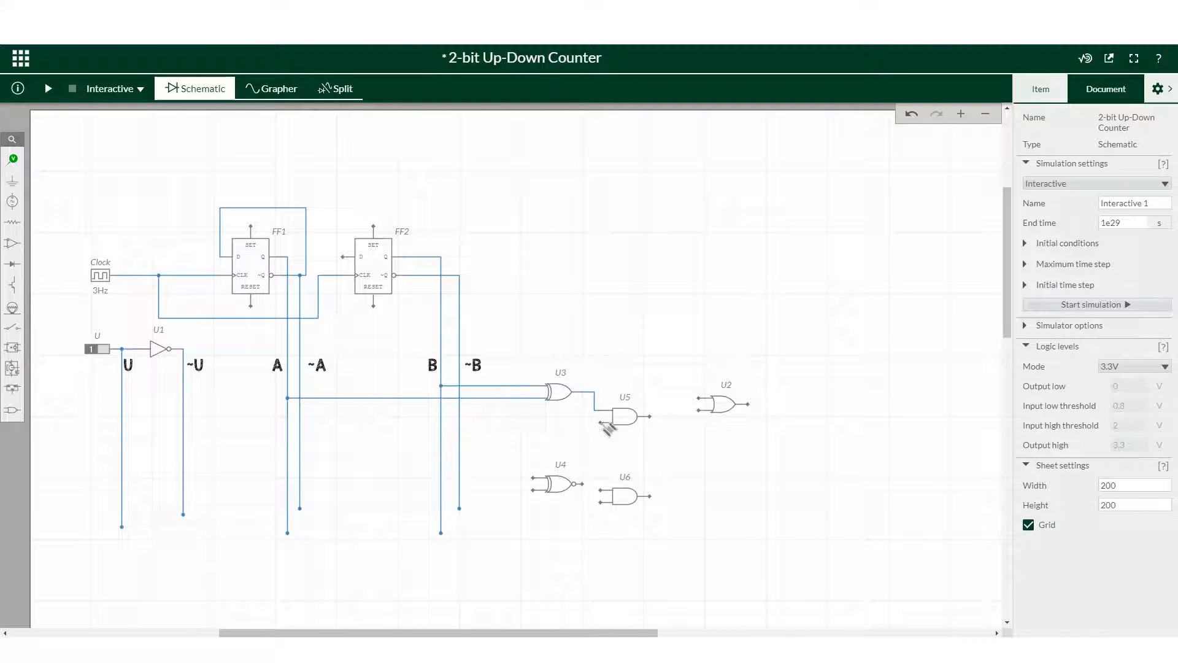
- Wire AND gate U5's lower input to the ~U line
{"action": "left_click", "coordinate": [601, 422]}
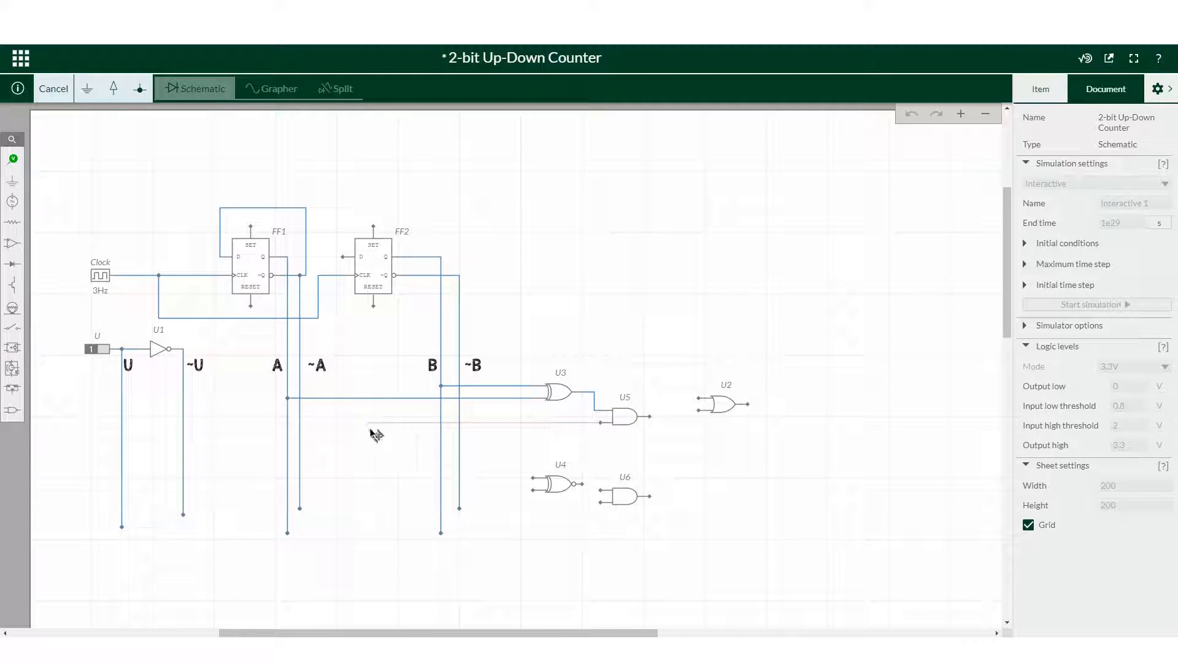
{"action": "left_click", "coordinate": [183, 422]}
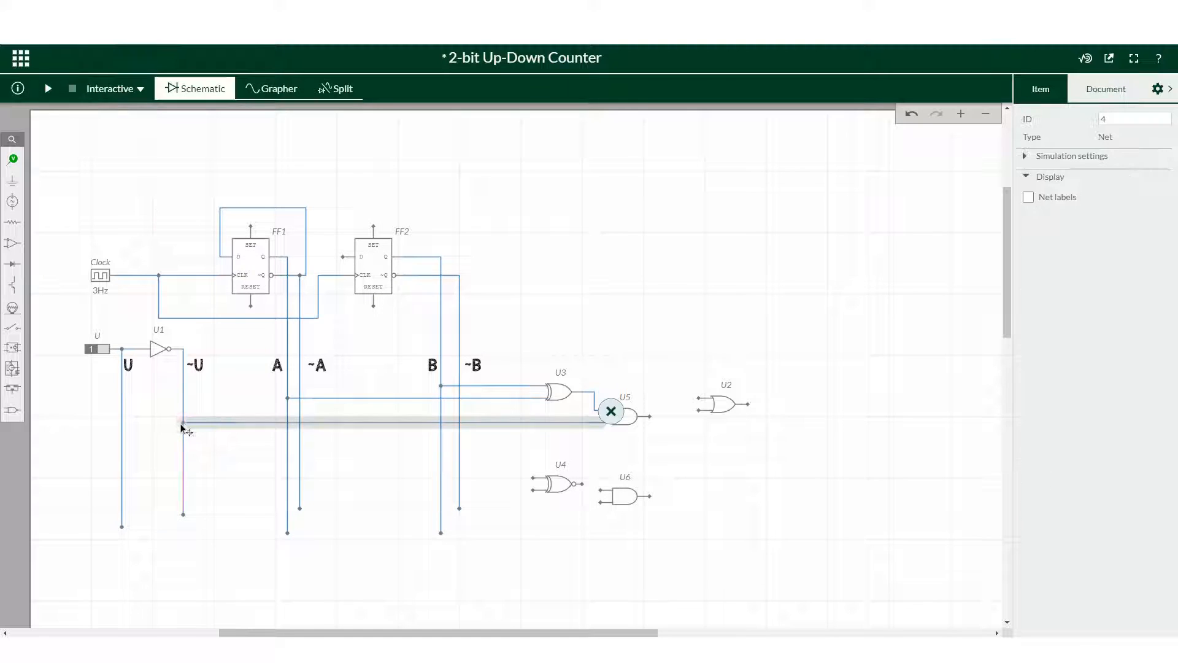
{"action": "left_click", "coordinate": [663, 457]}
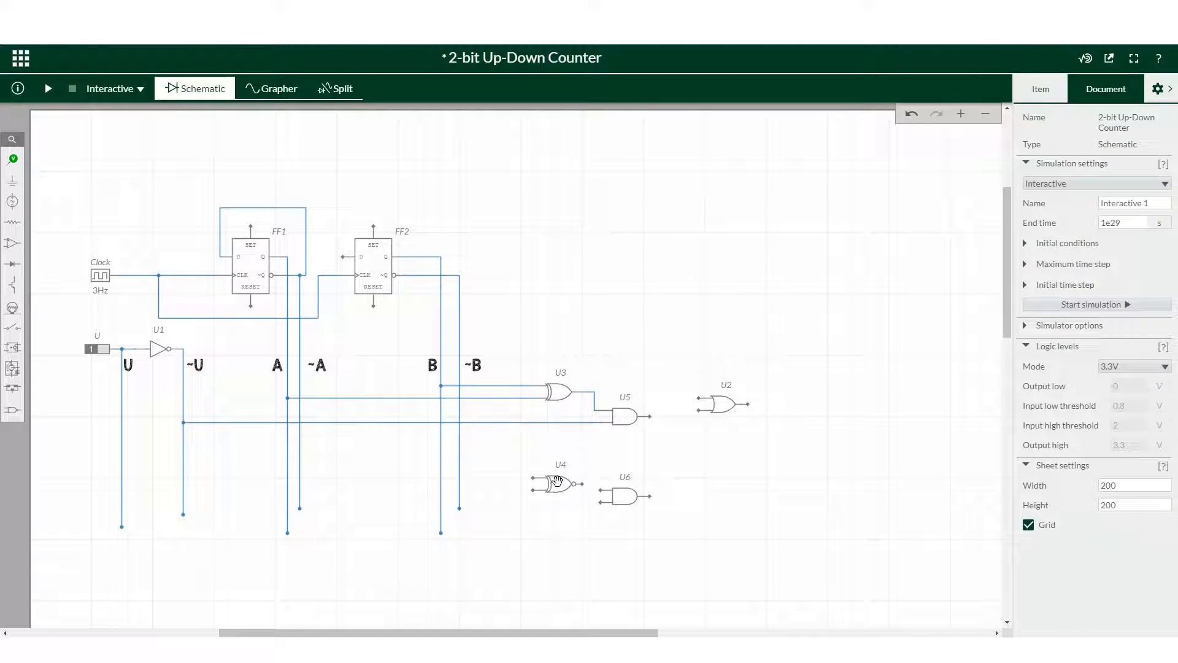
- Move XNOR gate U4 up slightly and wire its upper input to the B line and its lower input to the A line
{"action": "left_click_drag", "start_coordinate": [556, 480], "coordinate": [556, 456]}
{"action": "left_click", "coordinate": [533, 453]}
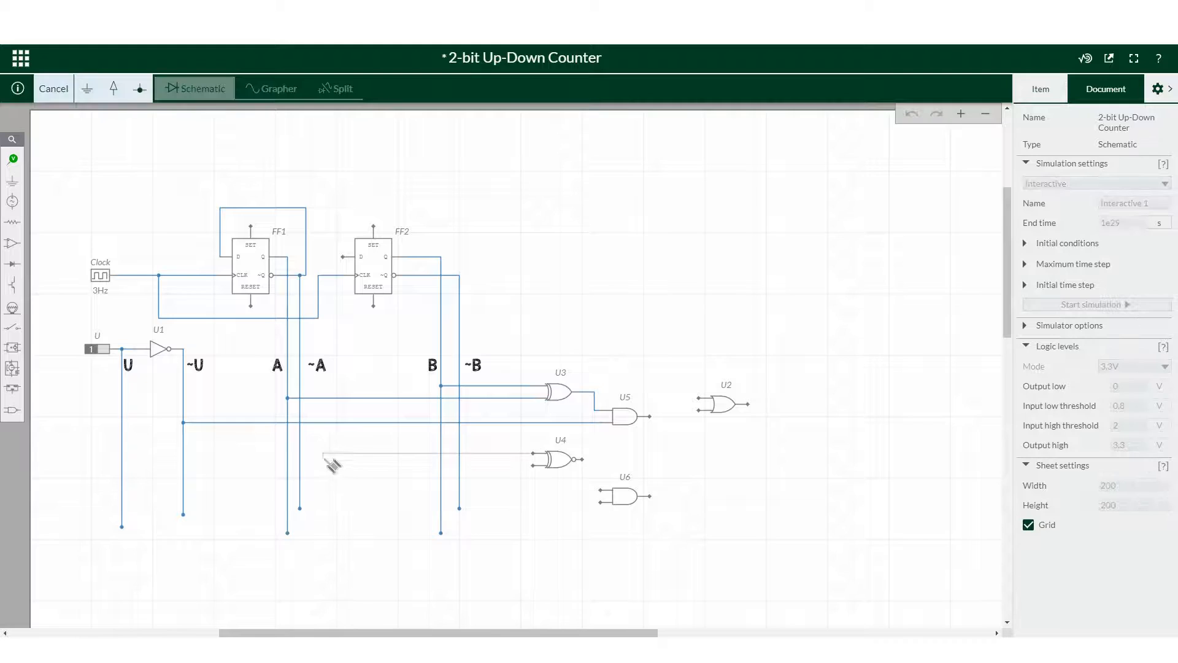
{"action": "left_click", "coordinate": [441, 453]}
{"action": "left_click", "coordinate": [533, 464]}
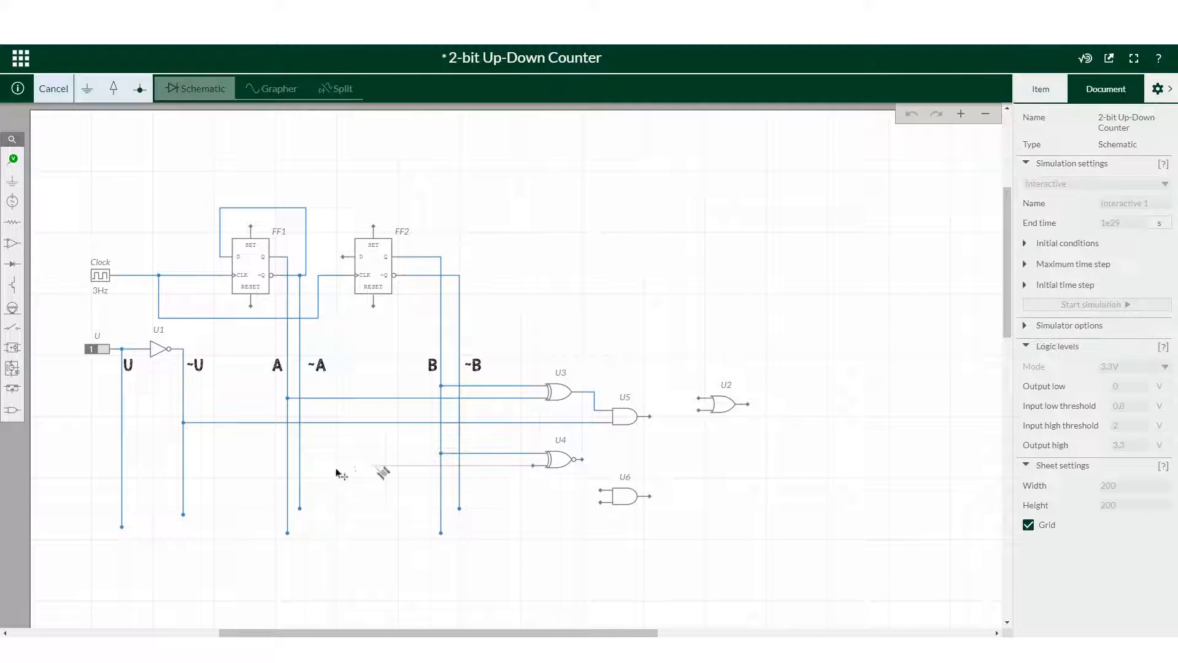
{"action": "left_click", "coordinate": [290, 467]}
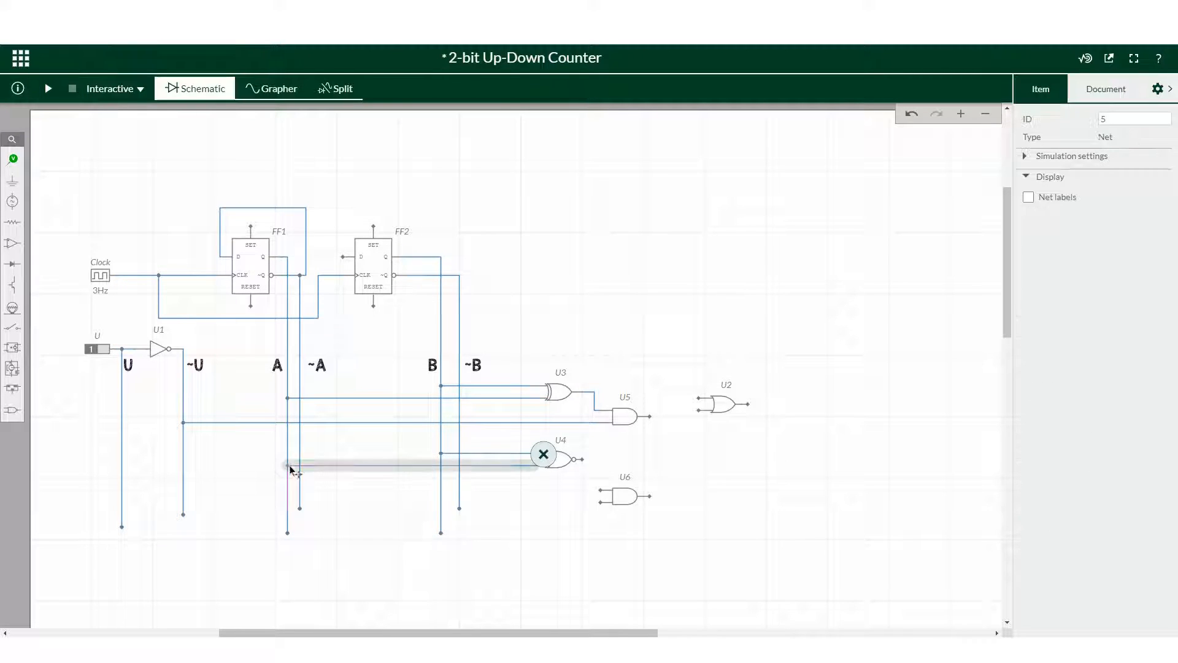
- Connect XNOR gate U4's output to AND gate U6's upper input and hide the wire's net label
{"action": "left_click", "coordinate": [577, 459]}
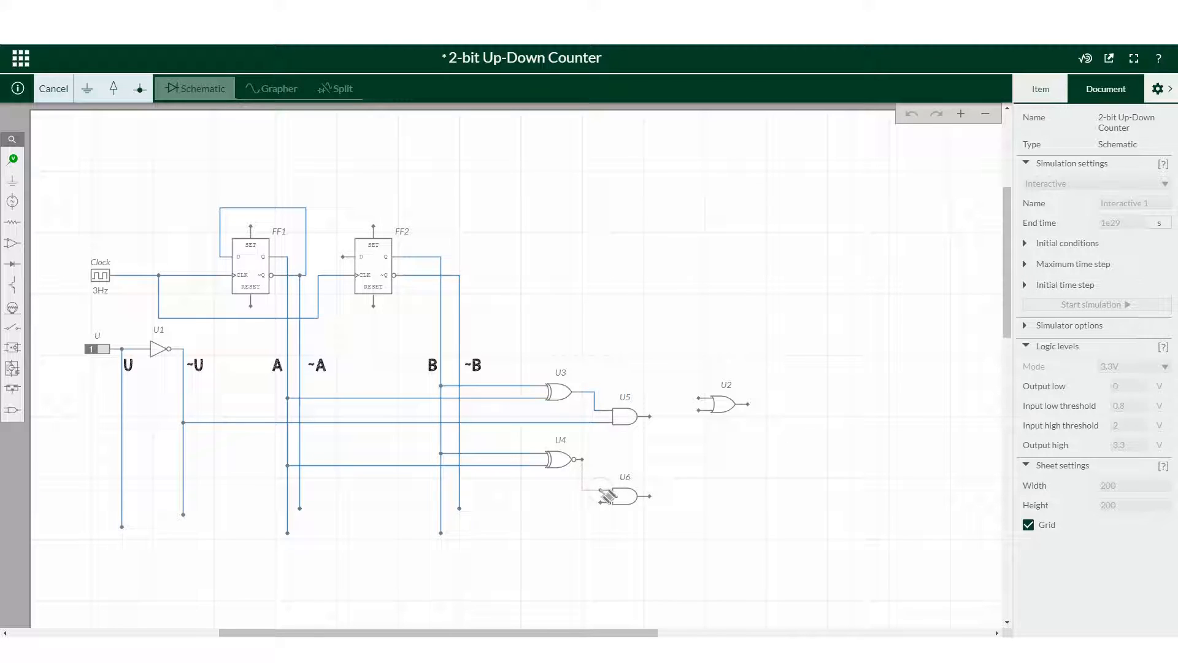
{"action": "left_click", "coordinate": [606, 495]}
{"action": "left_click", "coordinate": [587, 507]}
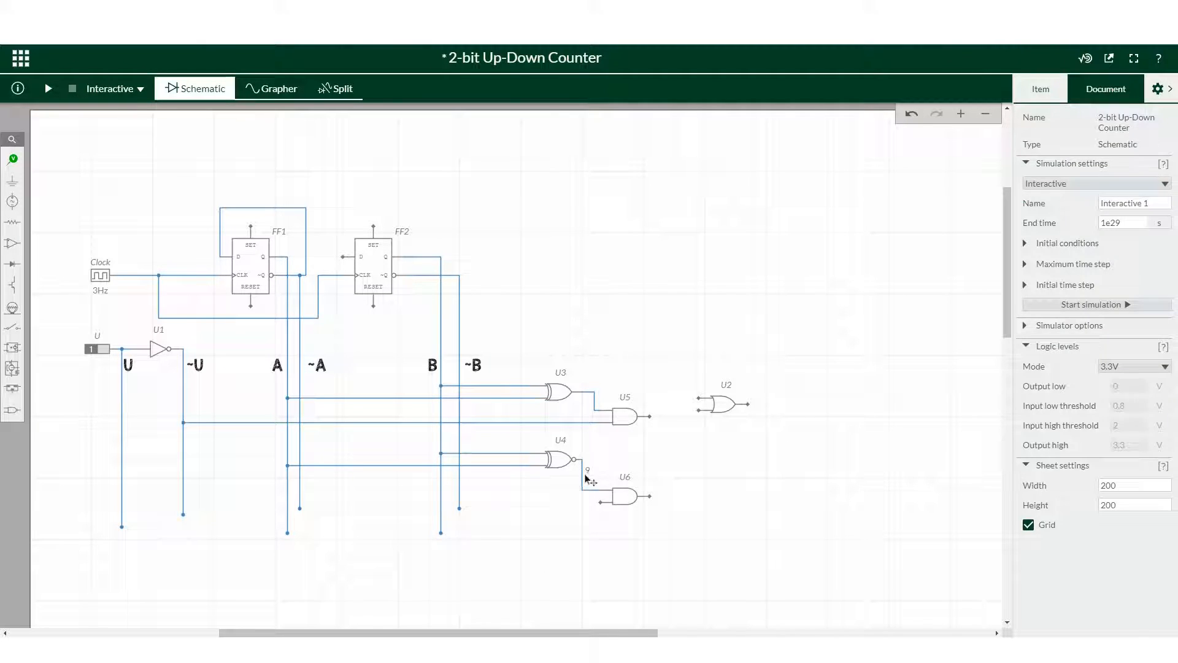
{"action": "left_click", "coordinate": [584, 477]}
{"action": "left_click", "coordinate": [1029, 198]}
{"action": "left_click", "coordinate": [837, 428]}
- Wire AND gate U6's lower input to the U line
{"action": "left_click", "coordinate": [601, 504]}
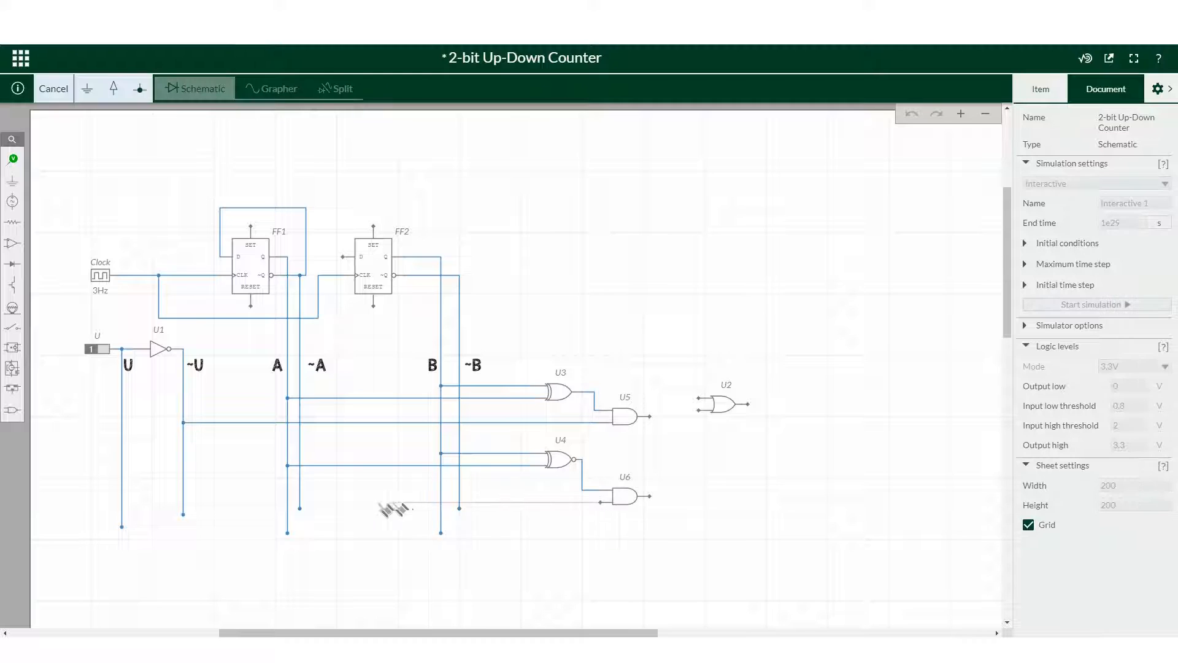
{"action": "left_click", "coordinate": [122, 507]}
{"action": "left_click", "coordinate": [660, 560]}
- Move OR gate U2 between the AND gates' outputs, connect U5's output to its upper input, and hide that net label
{"action": "left_click_drag", "start_coordinate": [723, 405], "coordinate": [692, 457]}
{"action": "left_click", "coordinate": [663, 431]}
{"action": "left_click", "coordinate": [649, 416]}
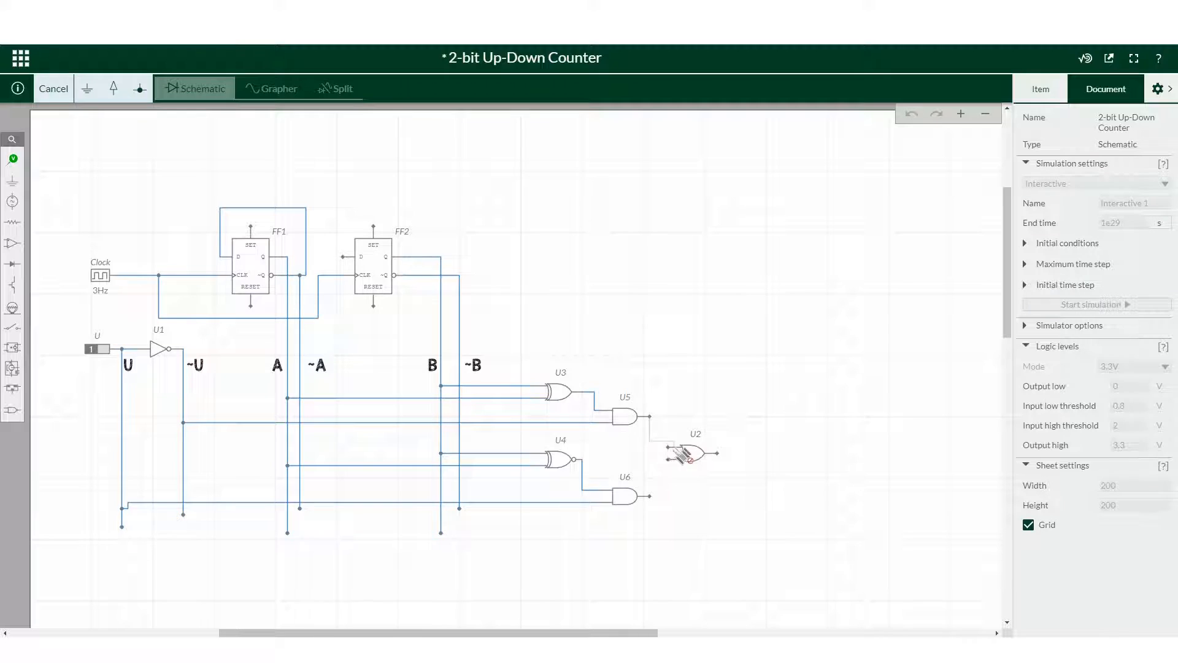
{"action": "left_click", "coordinate": [669, 447]}
{"action": "left_click", "coordinate": [1028, 197]}
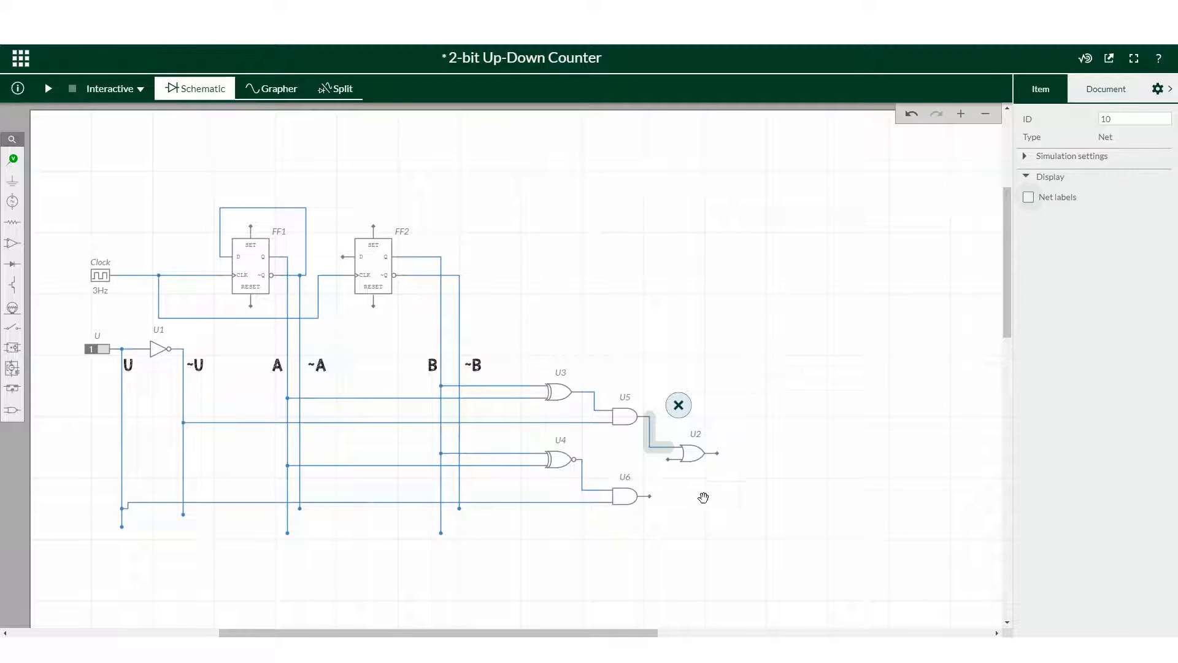
- Connect AND gate U6's output to OR gate U2's lower input and hide the wire's net label
{"action": "left_click", "coordinate": [650, 496]}
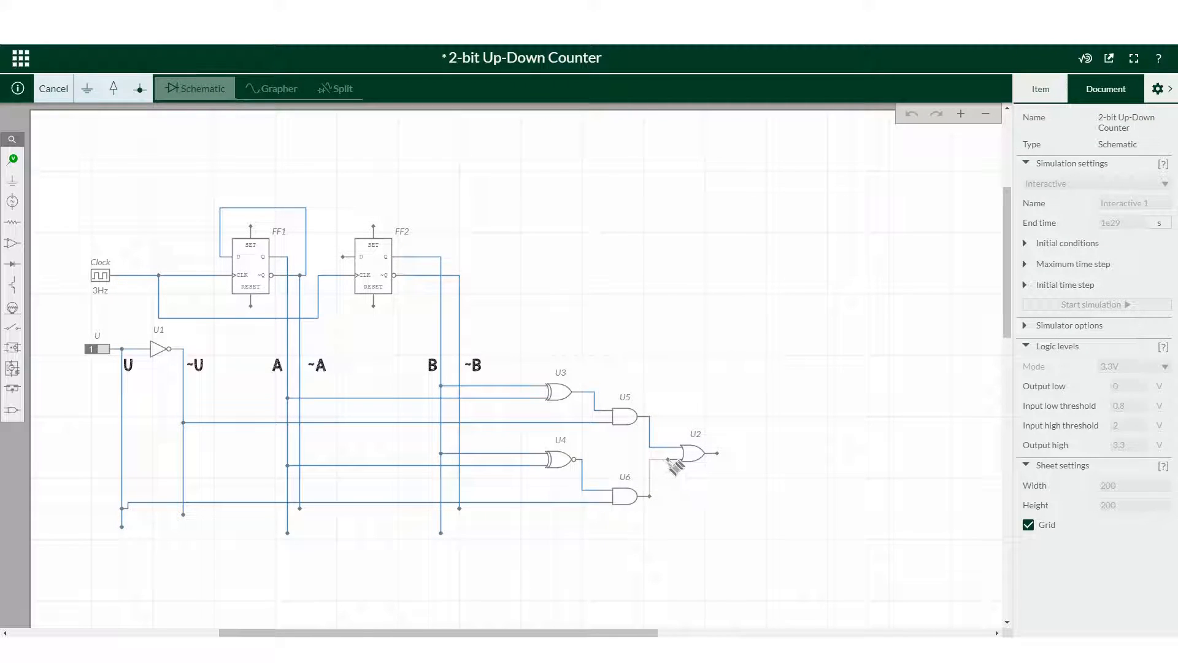
{"action": "left_click", "coordinate": [673, 462]}
{"action": "left_click", "coordinate": [1029, 197]}
{"action": "left_click", "coordinate": [726, 491]}
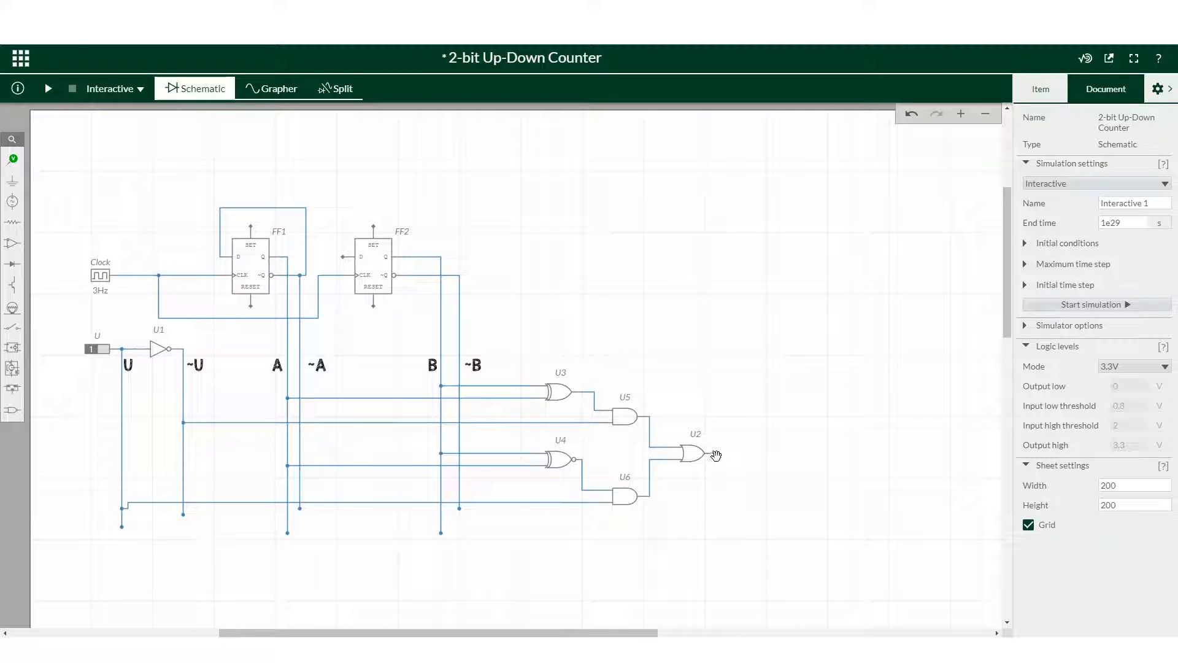
- Connect OR gate U2's output to FF2's D input over the top of the circuit and hide the wire's net label
{"action": "left_click", "coordinate": [716, 452]}
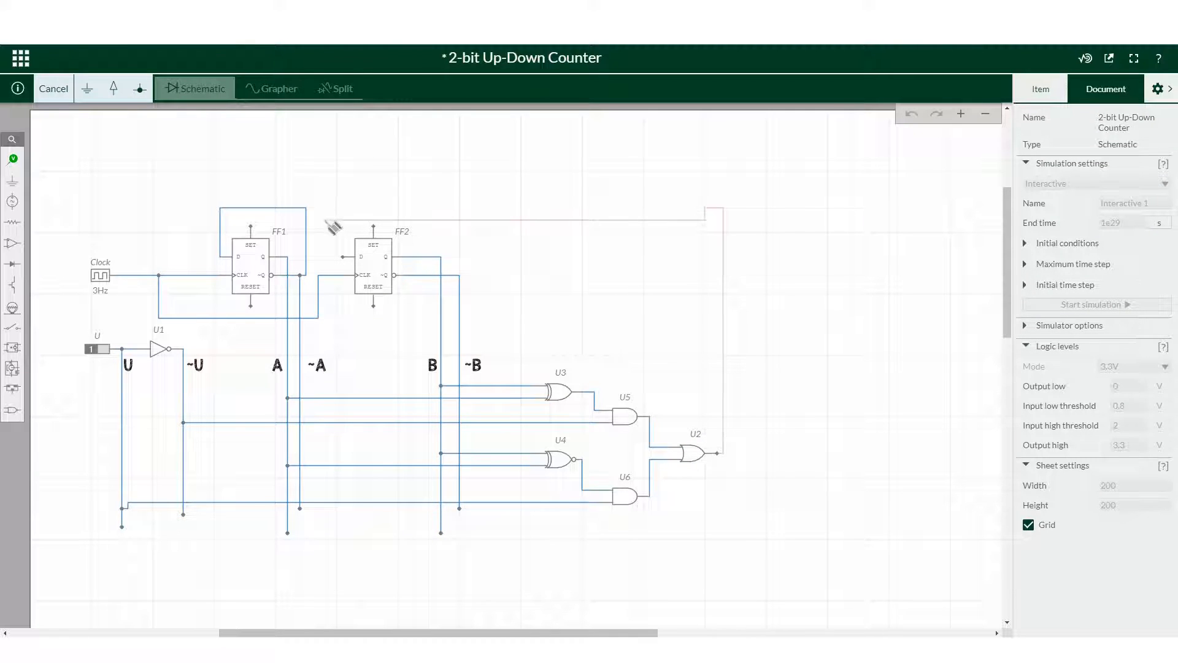
{"action": "left_click", "coordinate": [353, 258]}
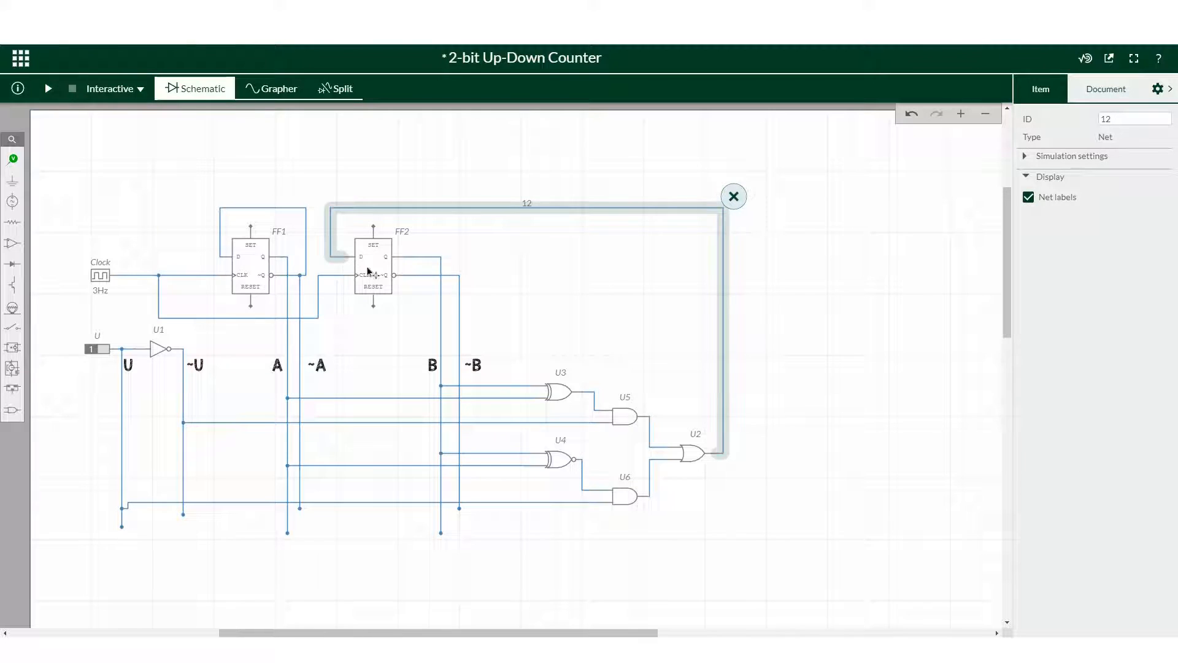
{"action": "left_click", "coordinate": [1033, 201]}
- Switch digital constant U to 0 and place a digital probe named Ck on the clock's output wire
{"action": "left_click", "coordinate": [96, 348]}
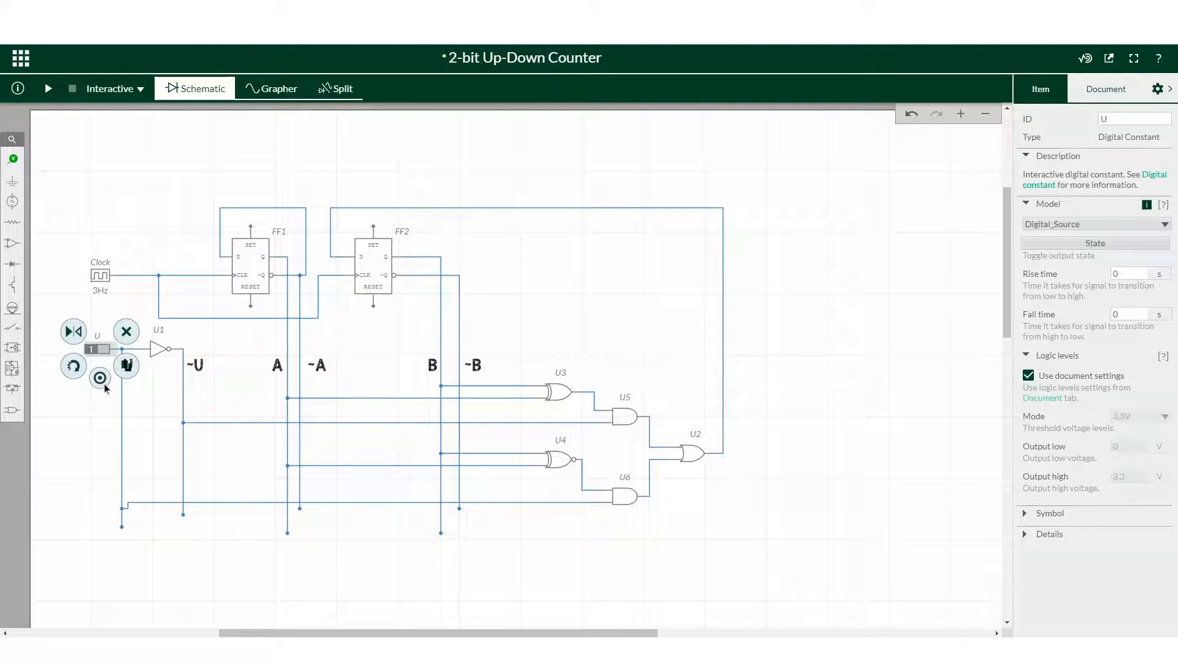
{"action": "left_click", "coordinate": [348, 341]}
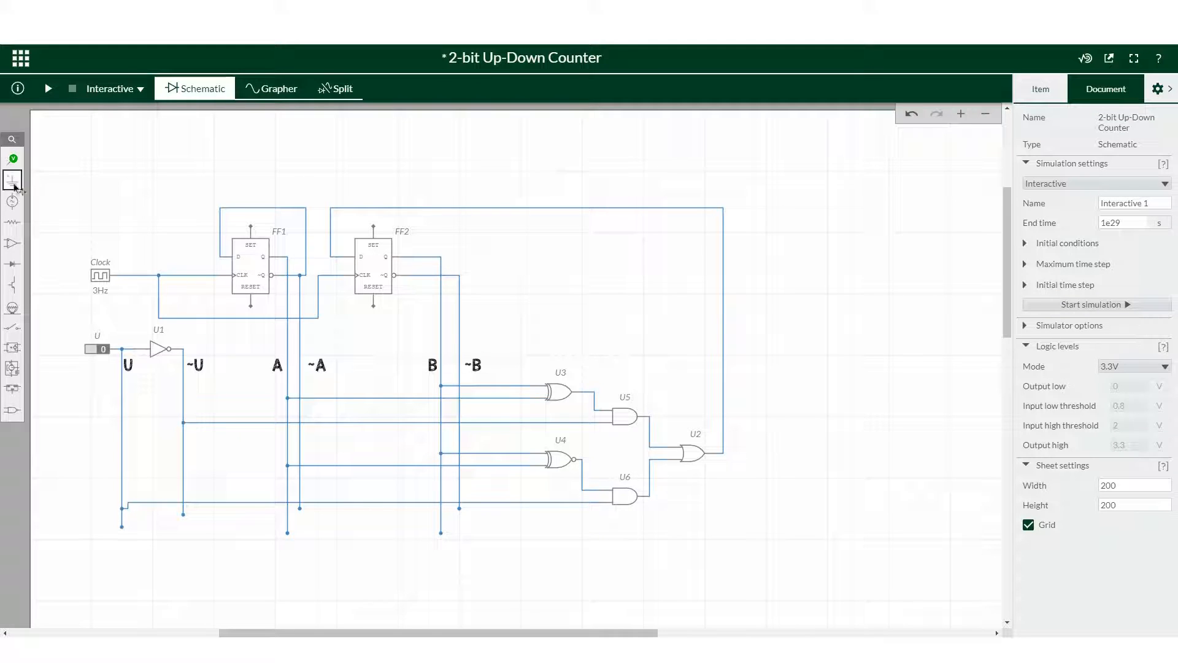
{"action": "left_click", "coordinate": [13, 159]}
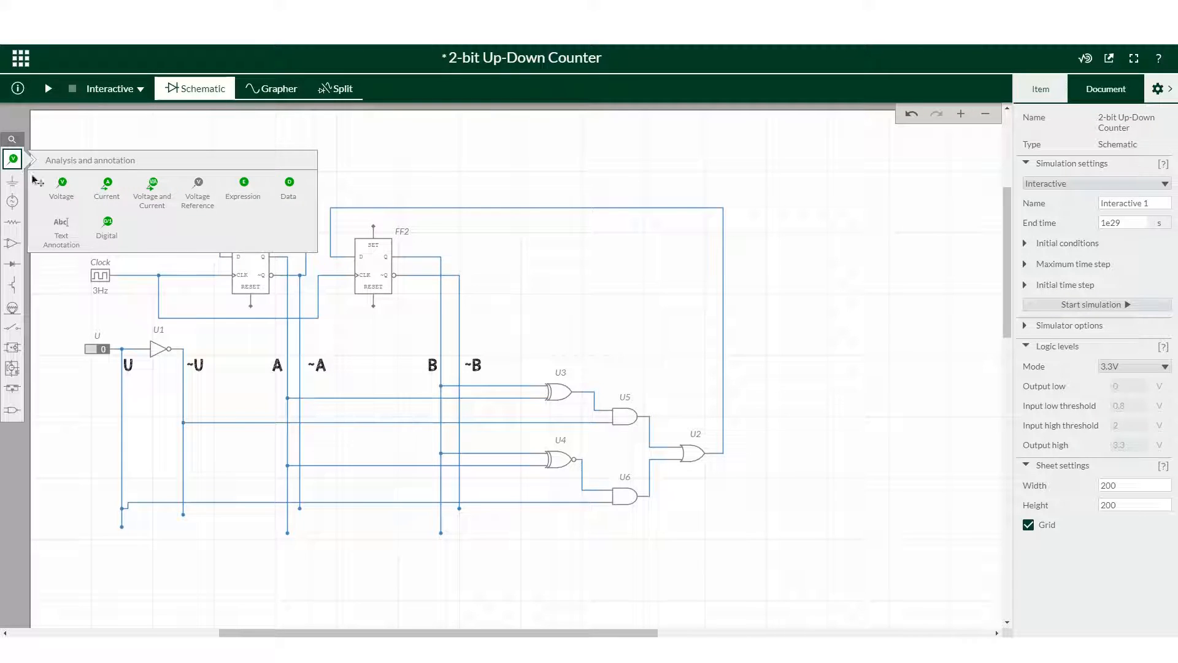
{"action": "left_click", "coordinate": [106, 227]}
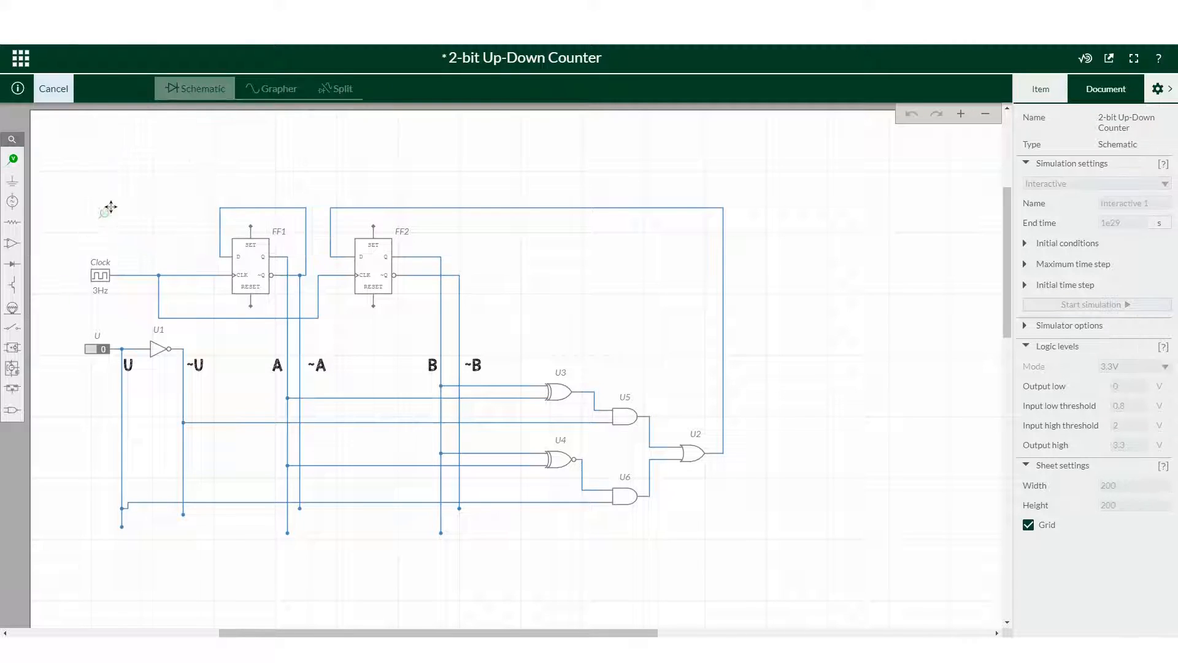
{"action": "left_click", "coordinate": [146, 262]}
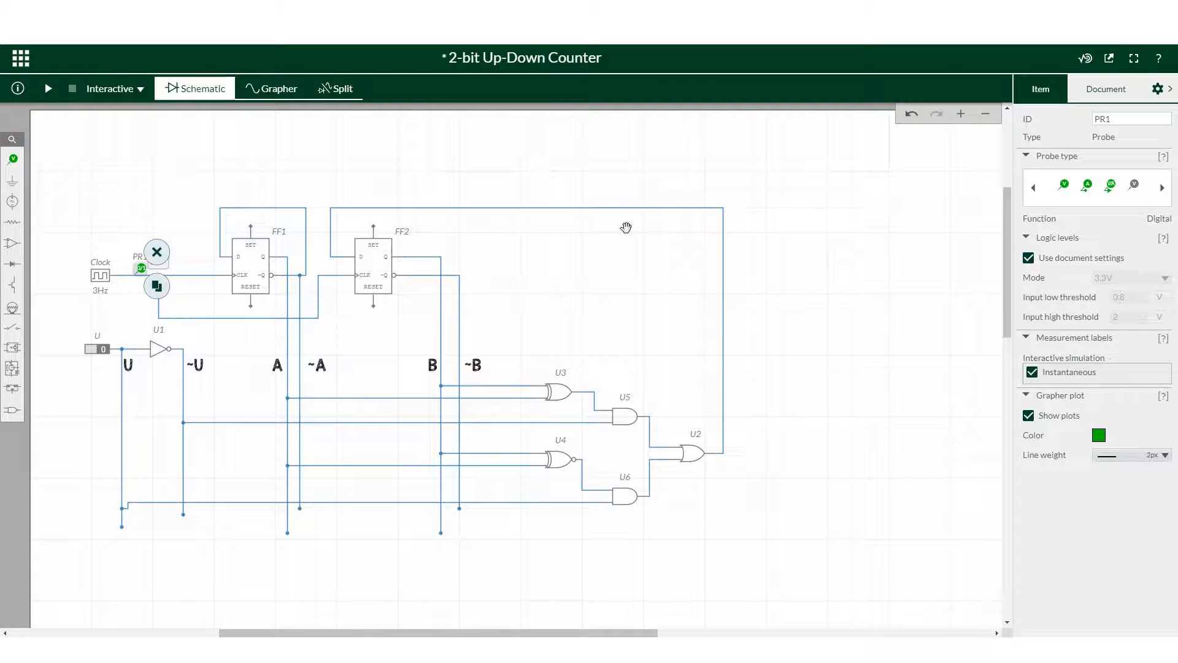
{"action": "double_click", "coordinate": [1121, 119]}
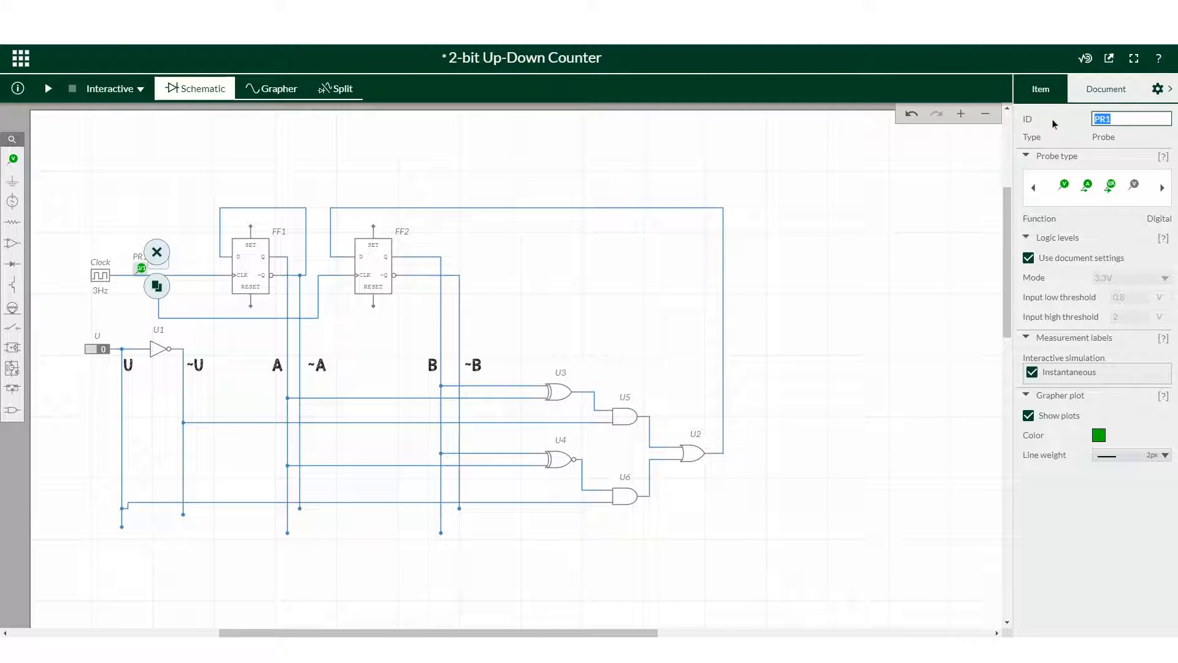
{"action": "type", "text": "Ck"}
{"action": "left_click", "coordinate": [871, 260]}
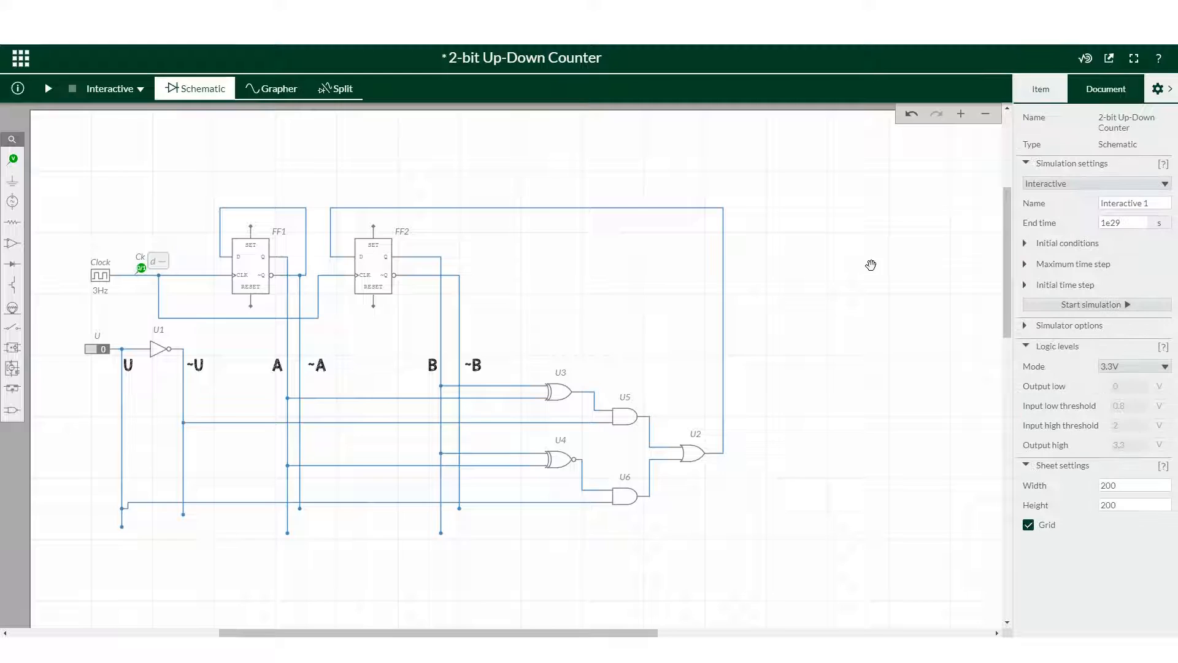
- Place a digital probe on the U line before the inverter and name it U
{"action": "left_click", "coordinate": [13, 200]}
{"action": "left_click", "coordinate": [105, 226]}
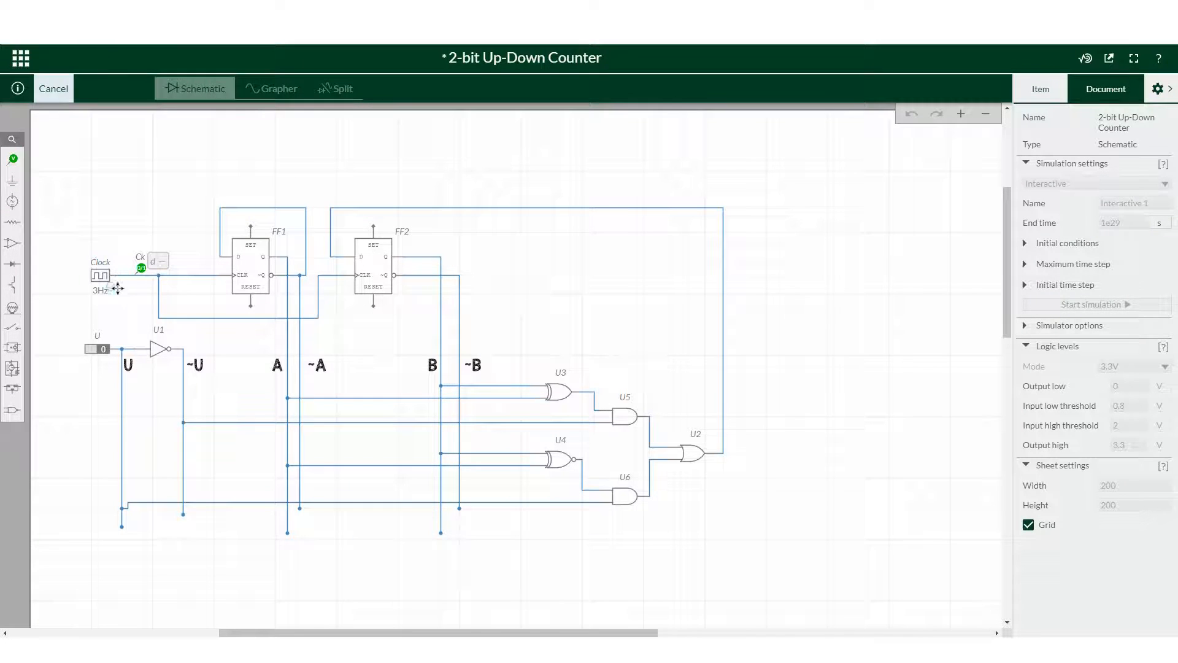
{"action": "left_click", "coordinate": [130, 337]}
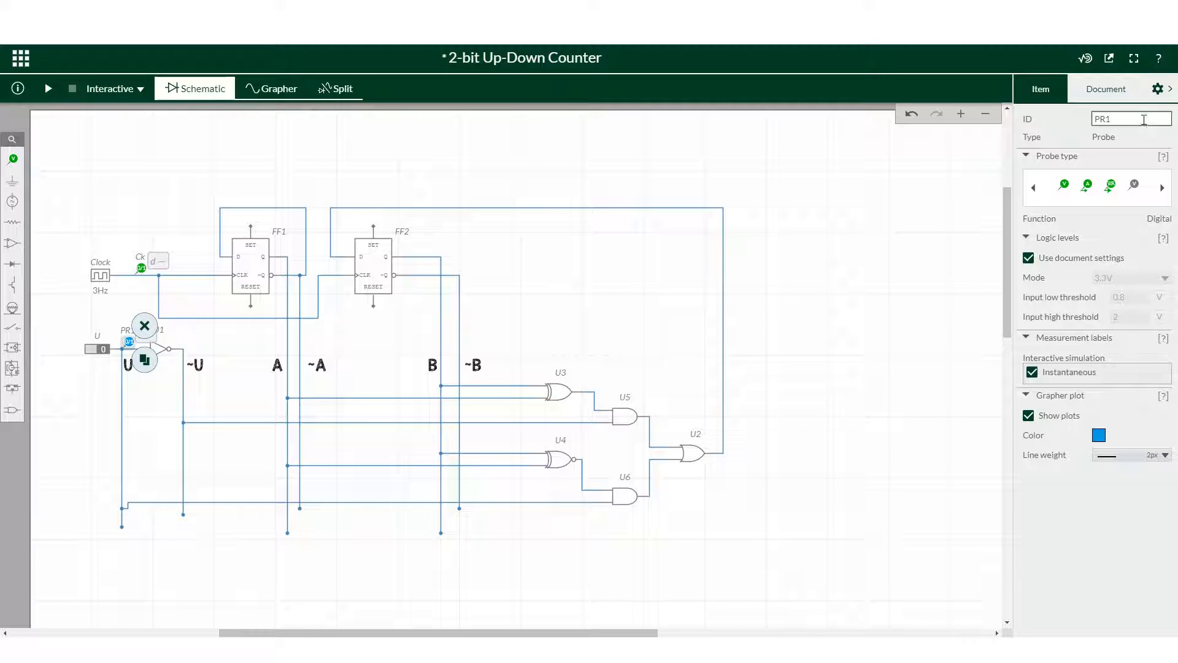
{"action": "double_click", "coordinate": [1117, 119]}
{"action": "type", "text": "U"}
{"action": "left_click", "coordinate": [879, 256]}
- Place a digital probe on FF1's Q output line and name it A
{"action": "left_click", "coordinate": [12, 159]}
{"action": "left_click", "coordinate": [101, 225]}
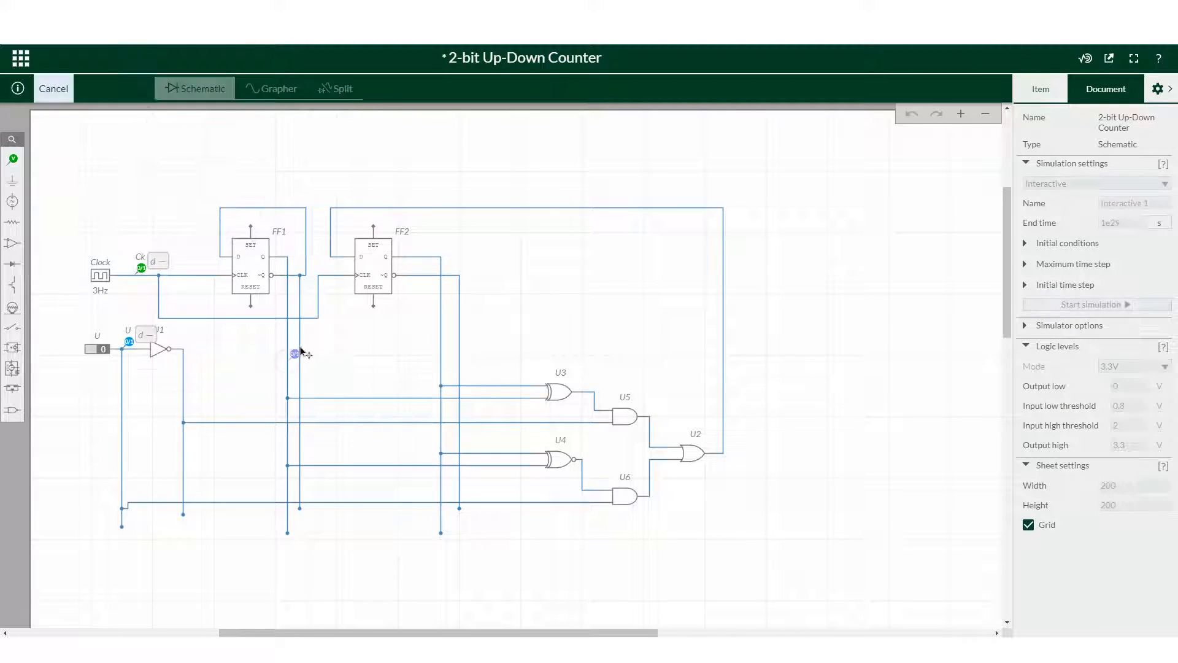
{"action": "left_click", "coordinate": [296, 345]}
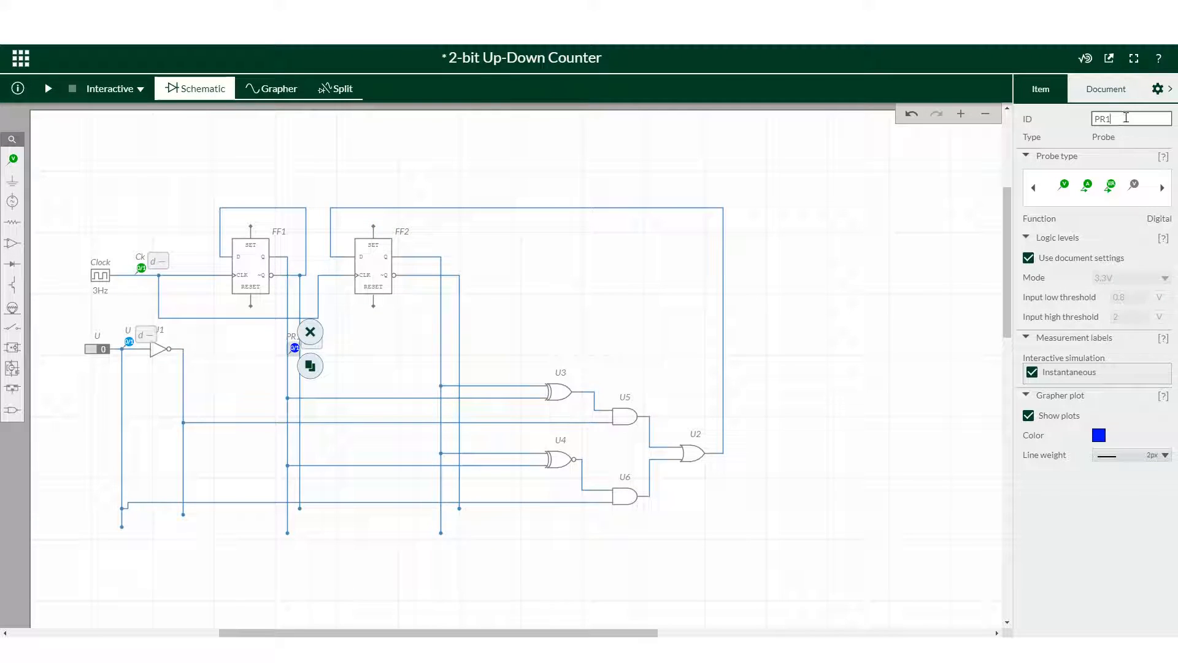
{"action": "left_click_drag", "start_coordinate": [1127, 119], "coordinate": [1071, 121]}
{"action": "type", "text": "A"}
{"action": "left_click", "coordinate": [907, 258]}
- Place a digital probe on FF2's Q output line and name it B
{"action": "left_click", "coordinate": [12, 159]}
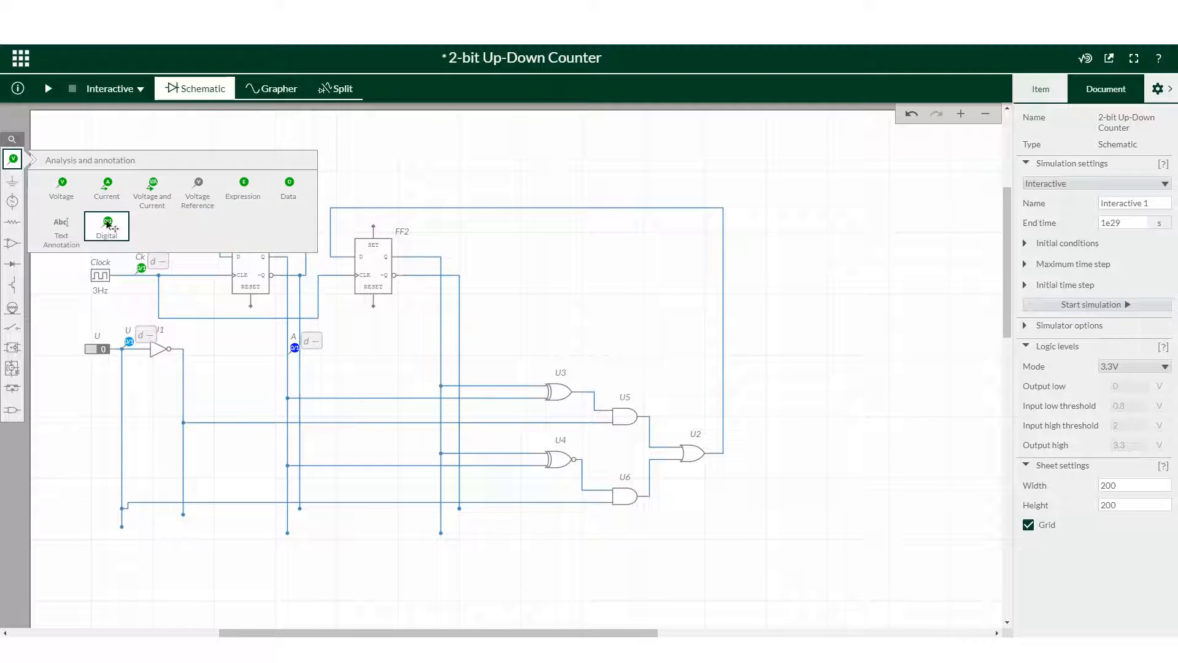
{"action": "left_click", "coordinate": [103, 225]}
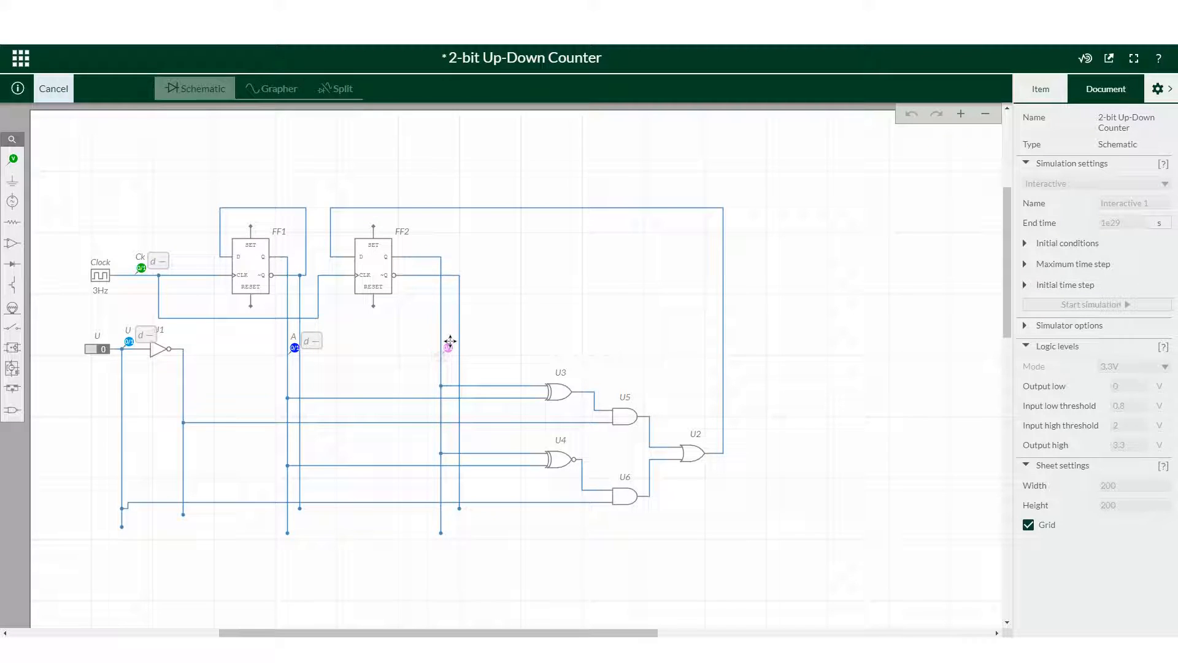
{"action": "left_click", "coordinate": [450, 342]}
{"action": "left_click_drag", "start_coordinate": [1140, 121], "coordinate": [1053, 123]}
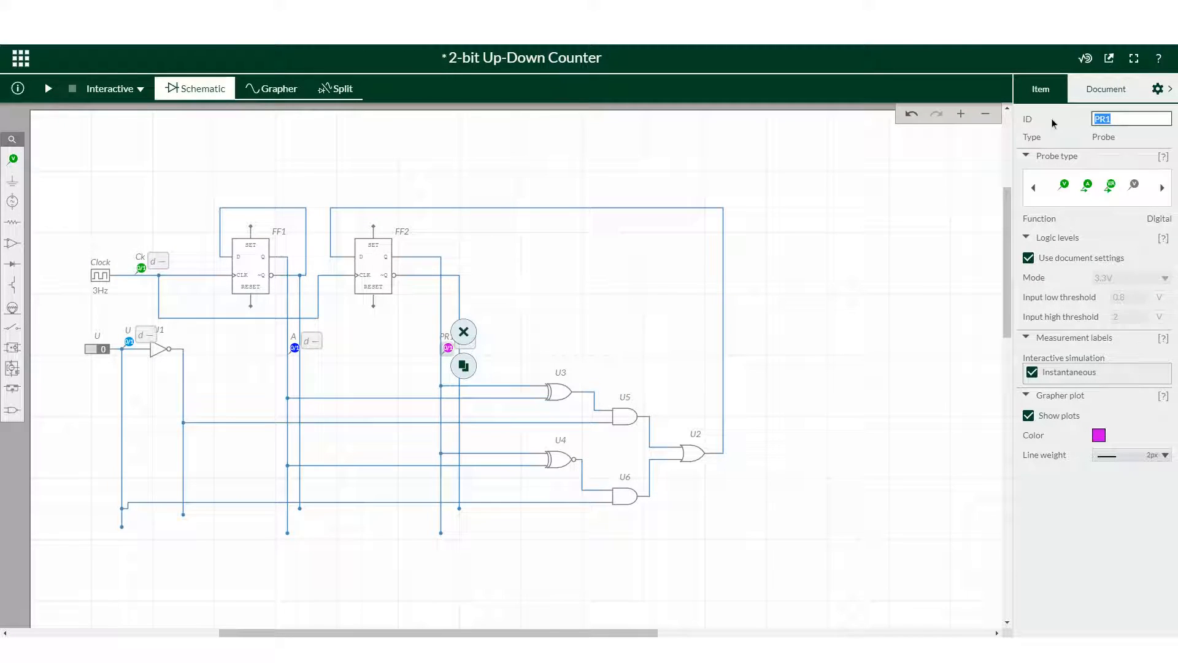
{"action": "type", "text": "B"}
{"action": "left_click", "coordinate": [877, 237]}
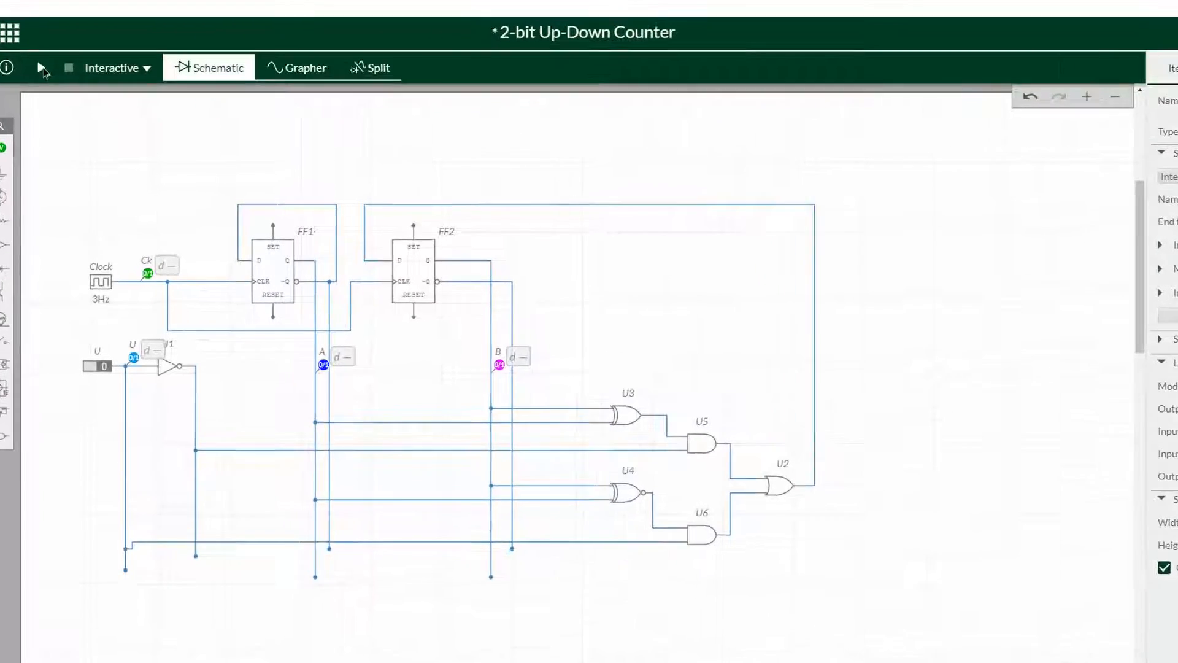
- Run the interactive simulation and toggle input U to check the counting in both directions
{"action": "left_click", "coordinate": [24, 22]}
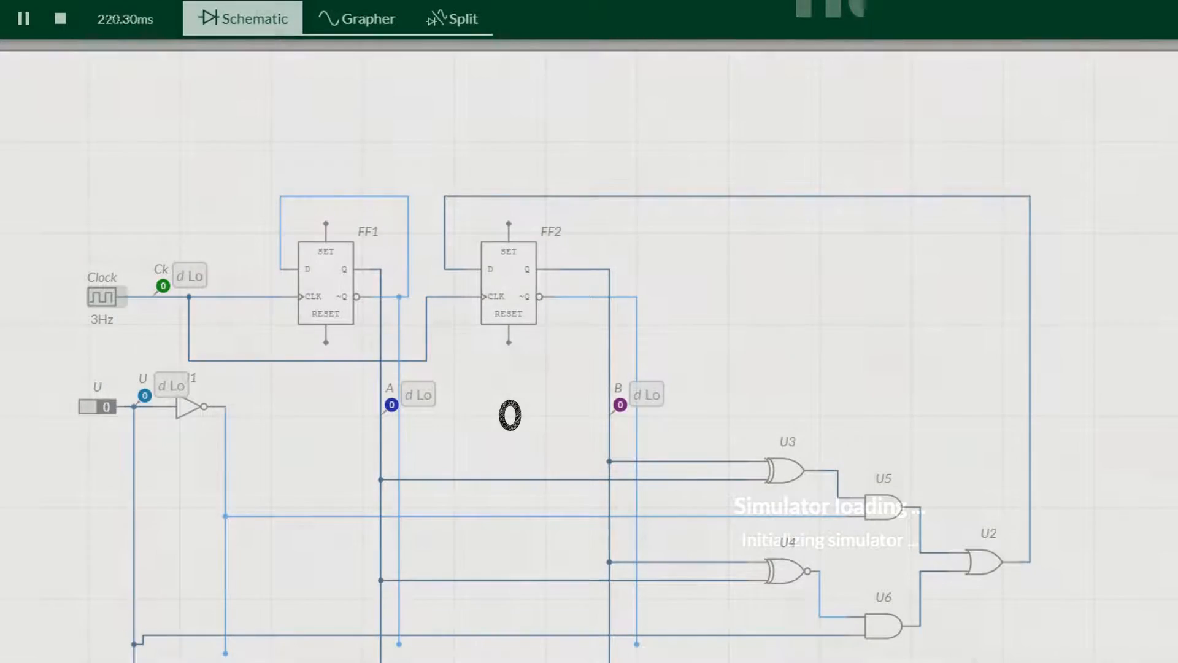
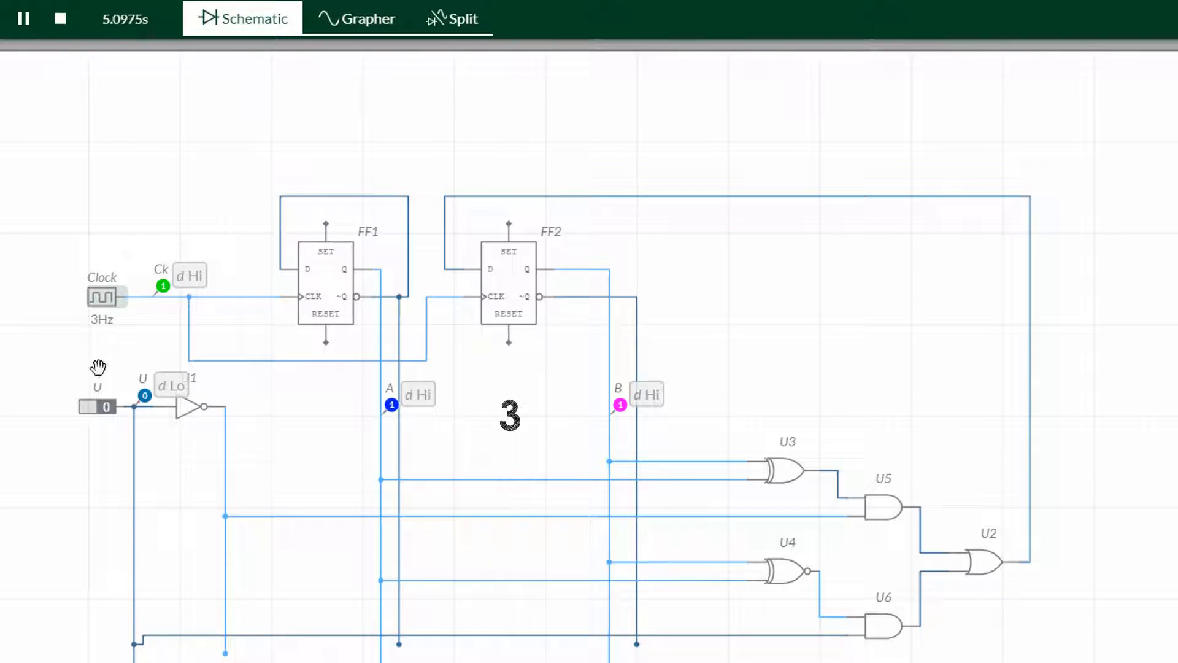
{"action": "left_click", "coordinate": [92, 406]}
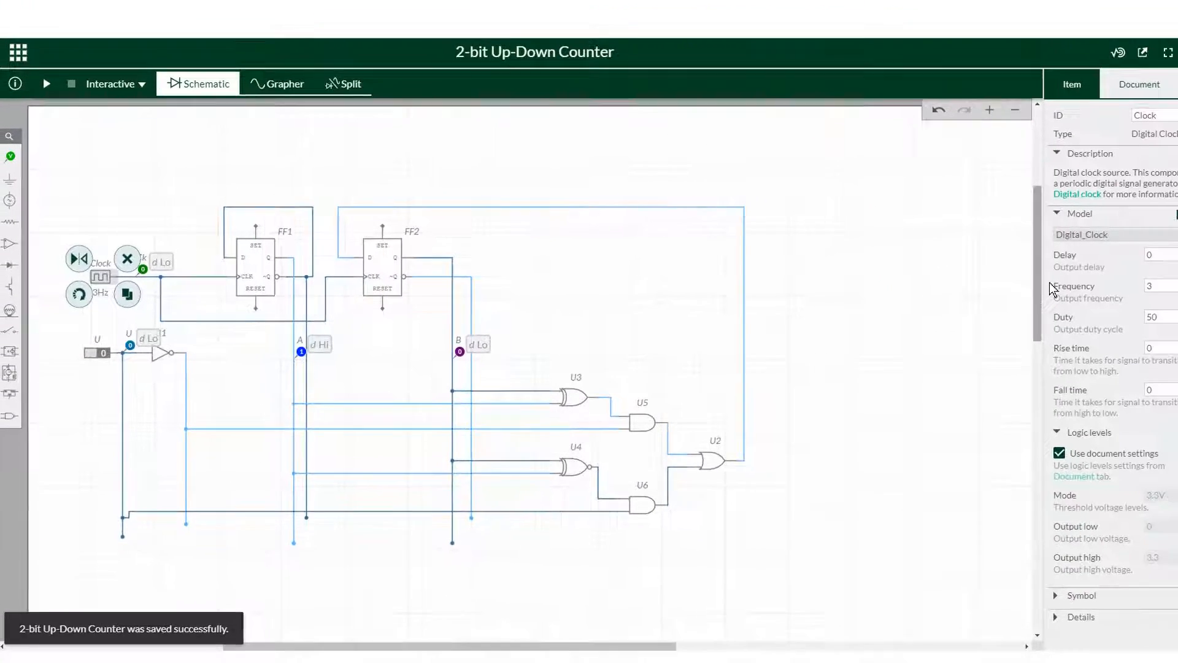
- Set the Clock source's frequency to 1 kHz
{"action": "double_click", "coordinate": [1150, 286]}
{"action": "type", "text": "1k"}
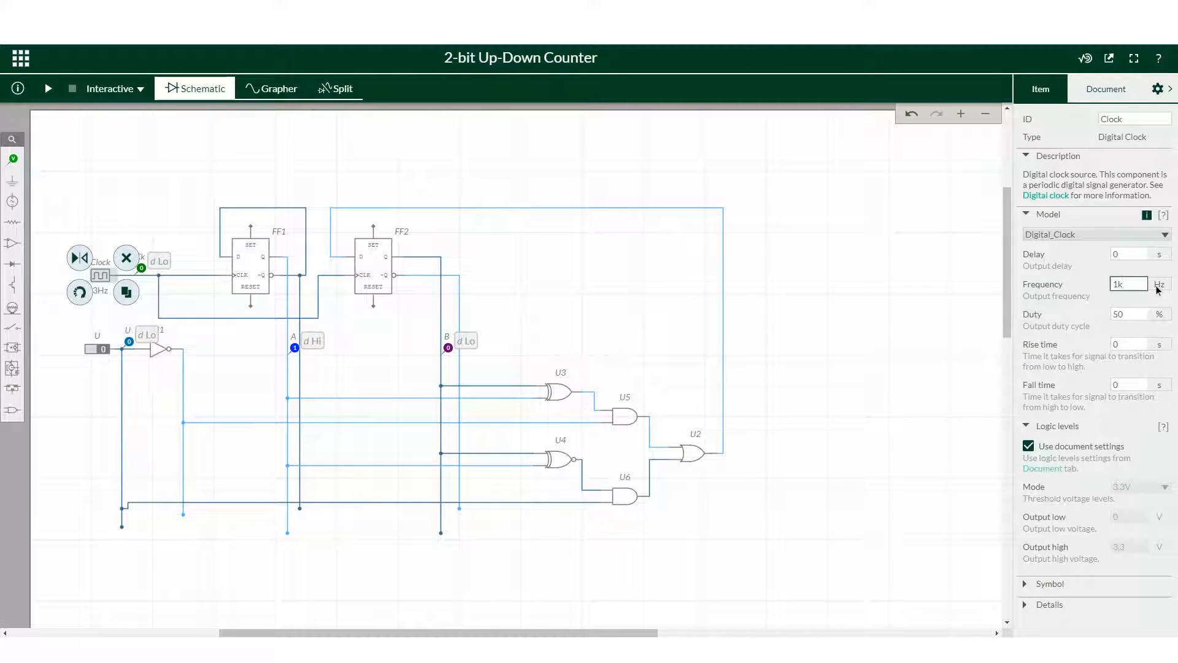
{"action": "left_click", "coordinate": [913, 288]}
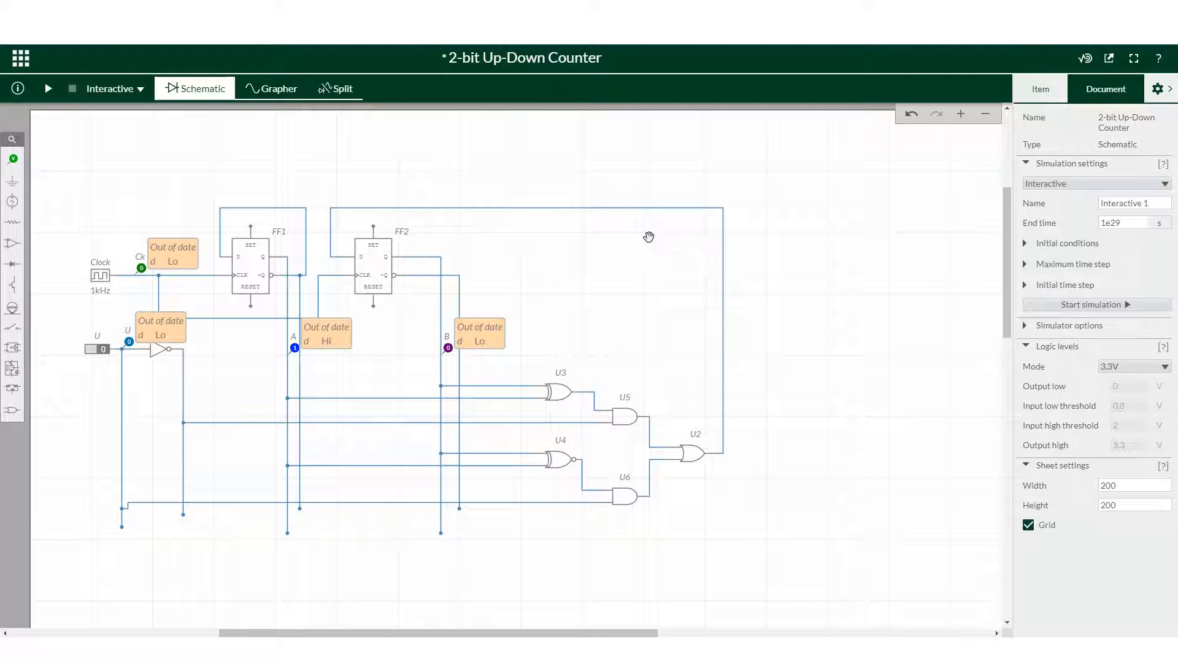
- Replace digital constant U with a digital clock and wire the clock's output to the U line at the inverter
{"action": "left_click", "coordinate": [95, 349]}
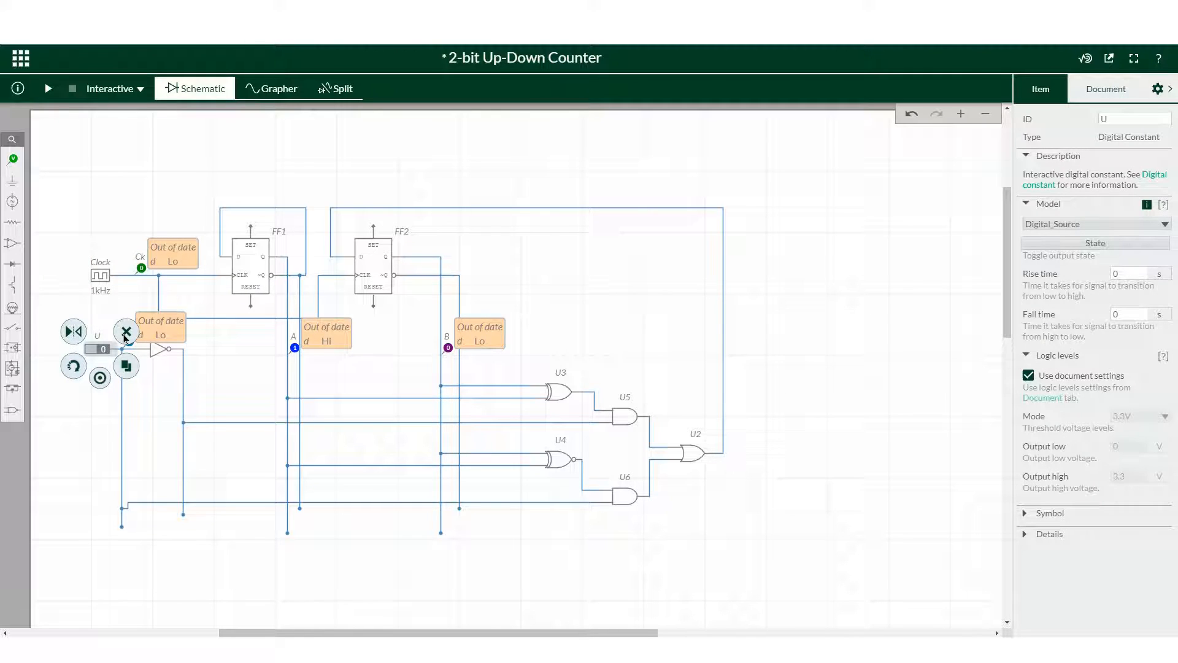
{"action": "left_click", "coordinate": [126, 334]}
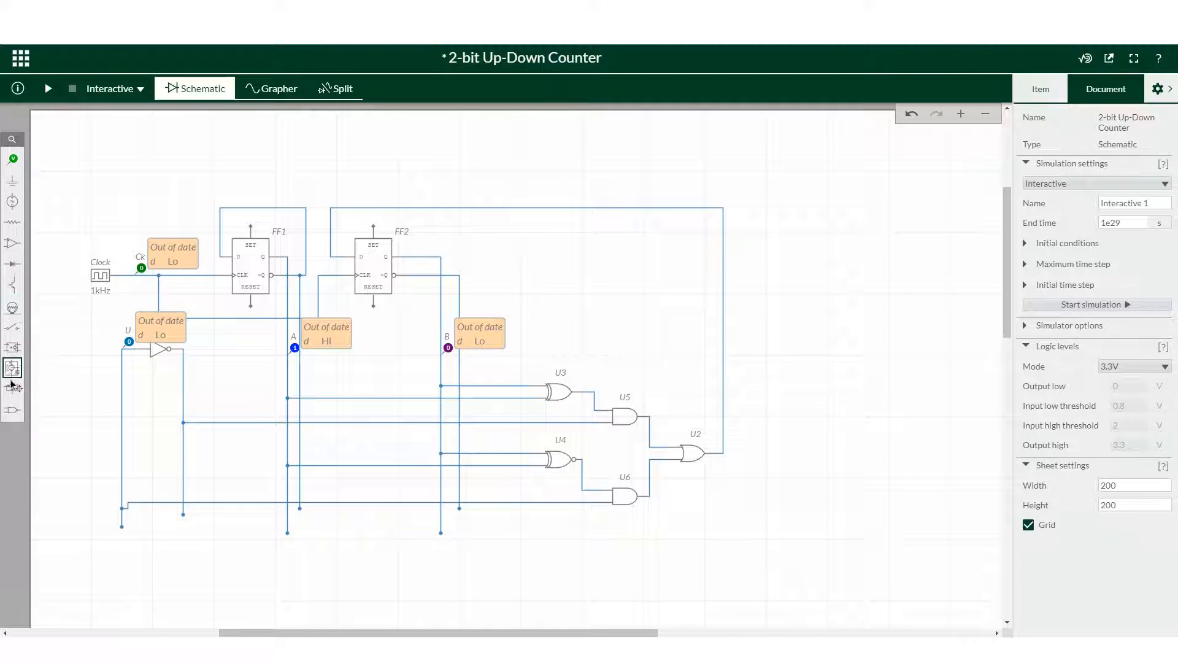
{"action": "left_click", "coordinate": [13, 410]}
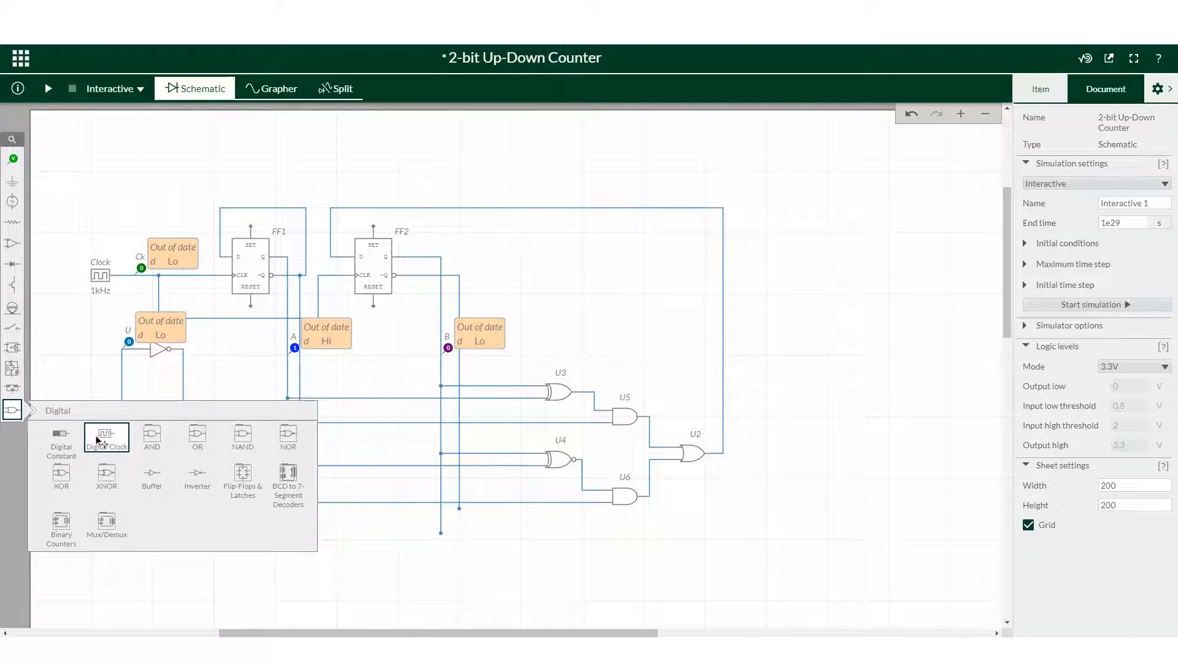
{"action": "left_click", "coordinate": [98, 440]}
{"action": "left_click", "coordinate": [85, 349]}
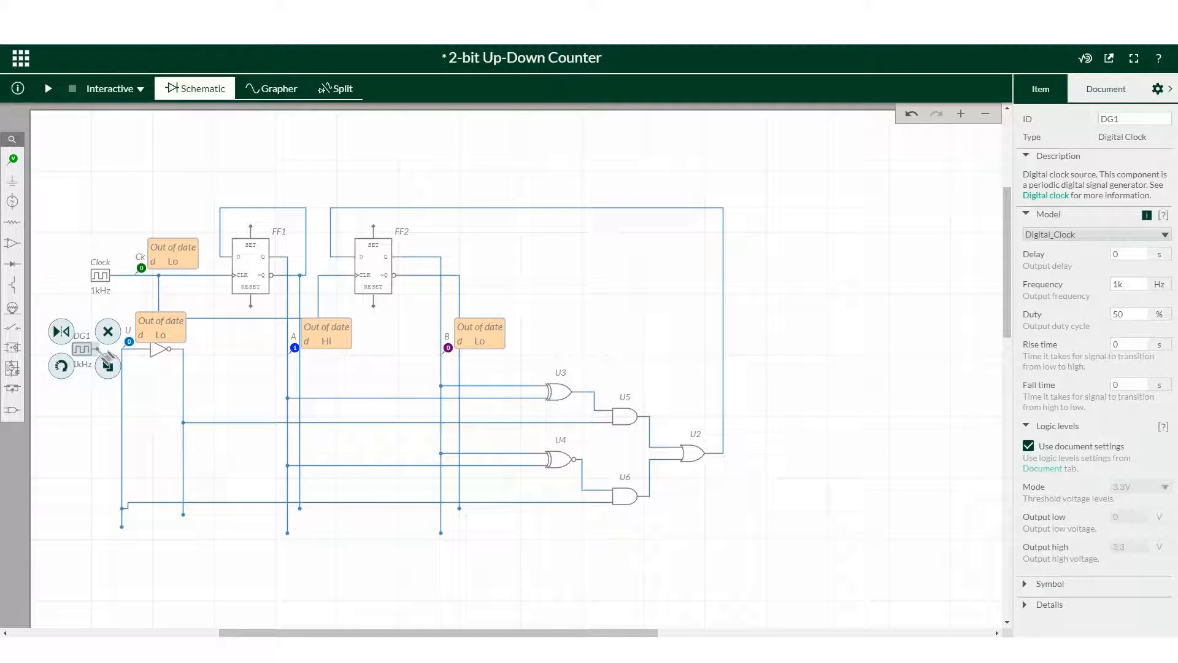
{"action": "left_click", "coordinate": [97, 349]}
{"action": "left_click", "coordinate": [122, 349]}
- Rename the new digital clock feeding the inverter as U
{"action": "left_click", "coordinate": [85, 349]}
{"action": "double_click", "coordinate": [1128, 118]}
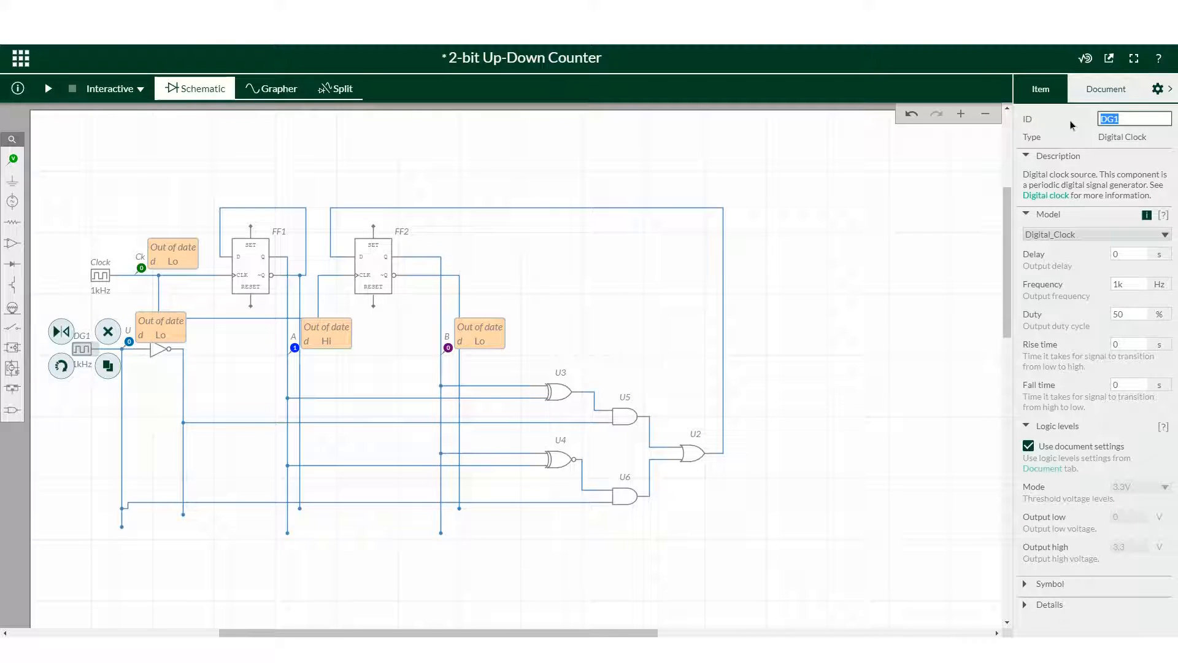
{"action": "type", "text": "U"}
{"action": "left_click", "coordinate": [892, 234]}
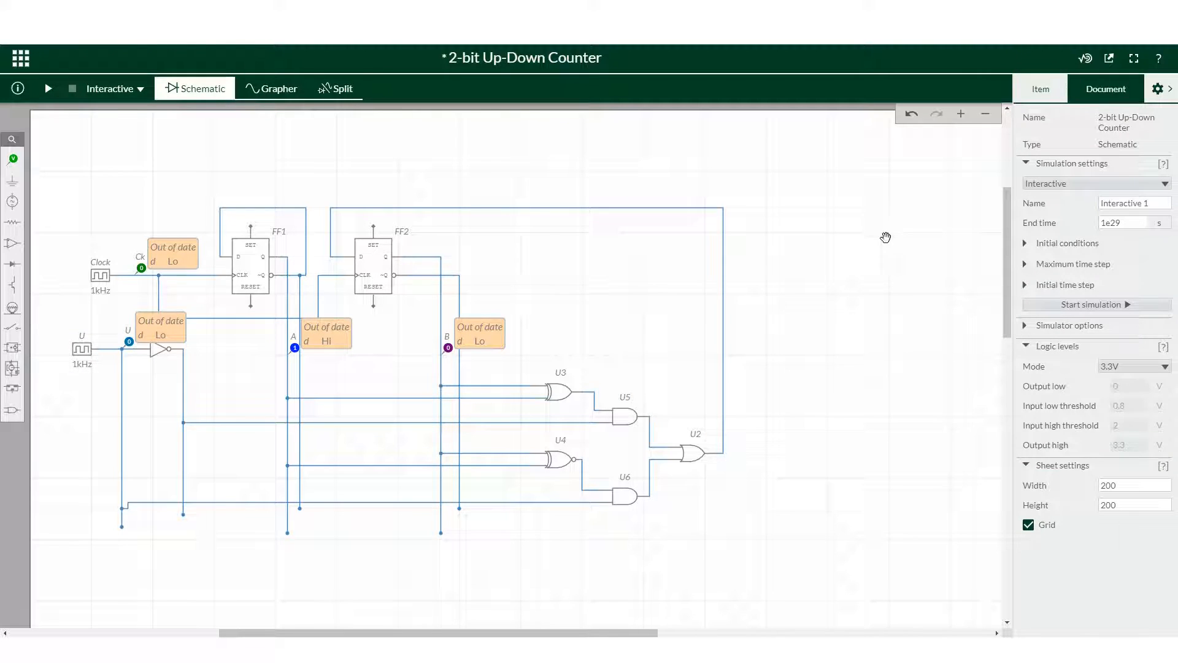
- Set digital clock U's frequency to 30 Hz
{"action": "left_click", "coordinate": [86, 364]}
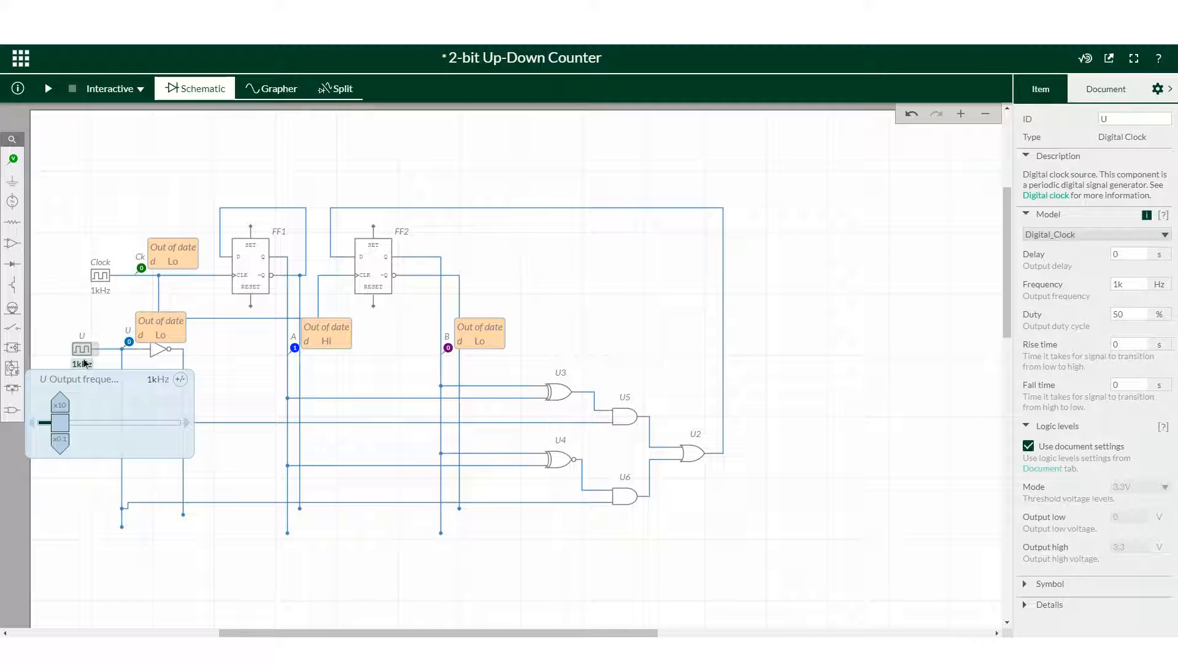
{"action": "left_click", "coordinate": [1133, 284]}
{"action": "left_click_drag", "start_coordinate": [1133, 285], "coordinate": [1073, 283]}
{"action": "type", "text": "30"}
{"action": "key", "text": "Return"}
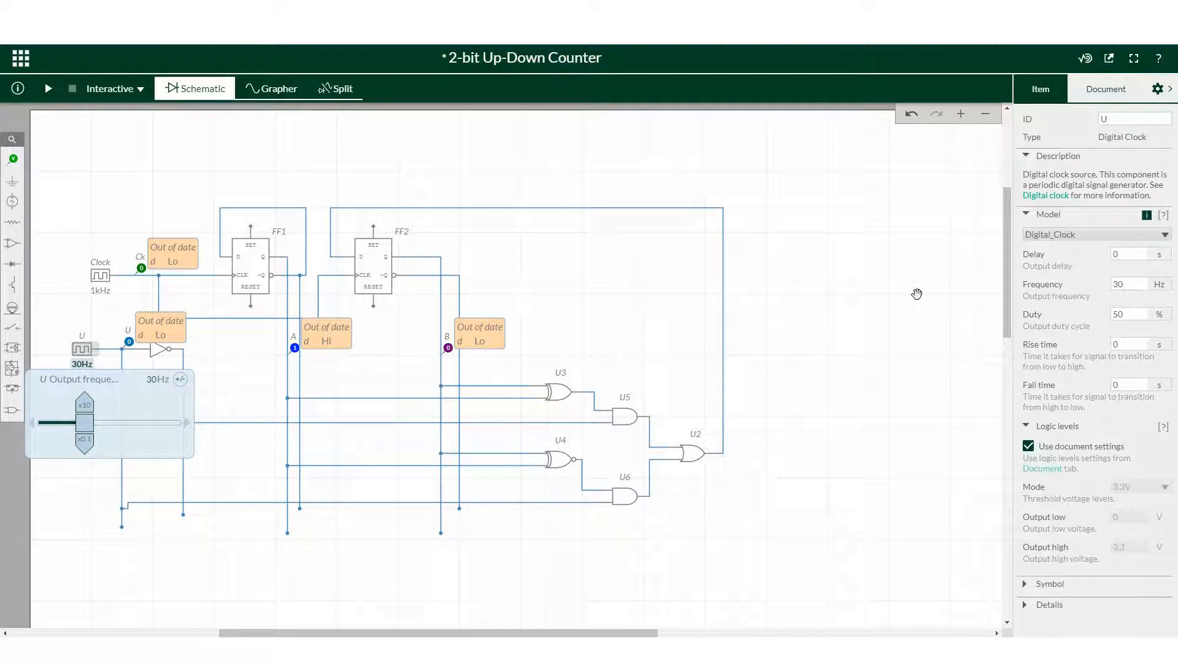
{"action": "left_click", "coordinate": [878, 293]}
{"action": "left_click", "coordinate": [100, 275]}
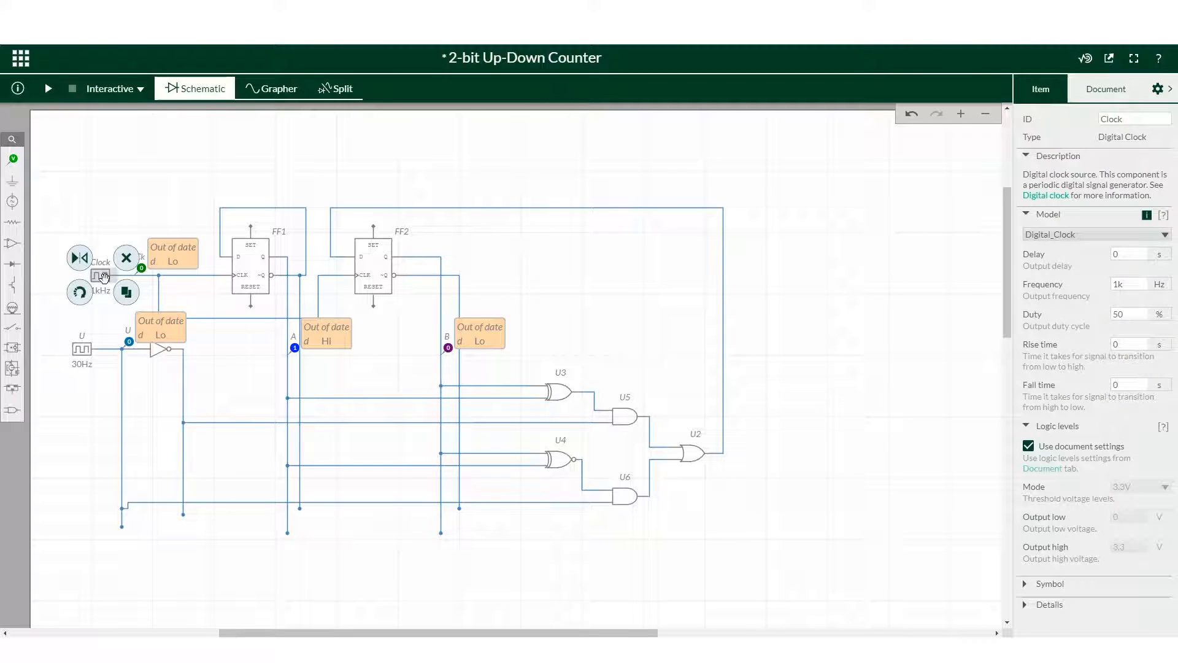
{"action": "left_click", "coordinate": [151, 181]}
- Change the simulation type to Transient and set its end time to 50e-3 s
{"action": "left_click", "coordinate": [140, 90]}
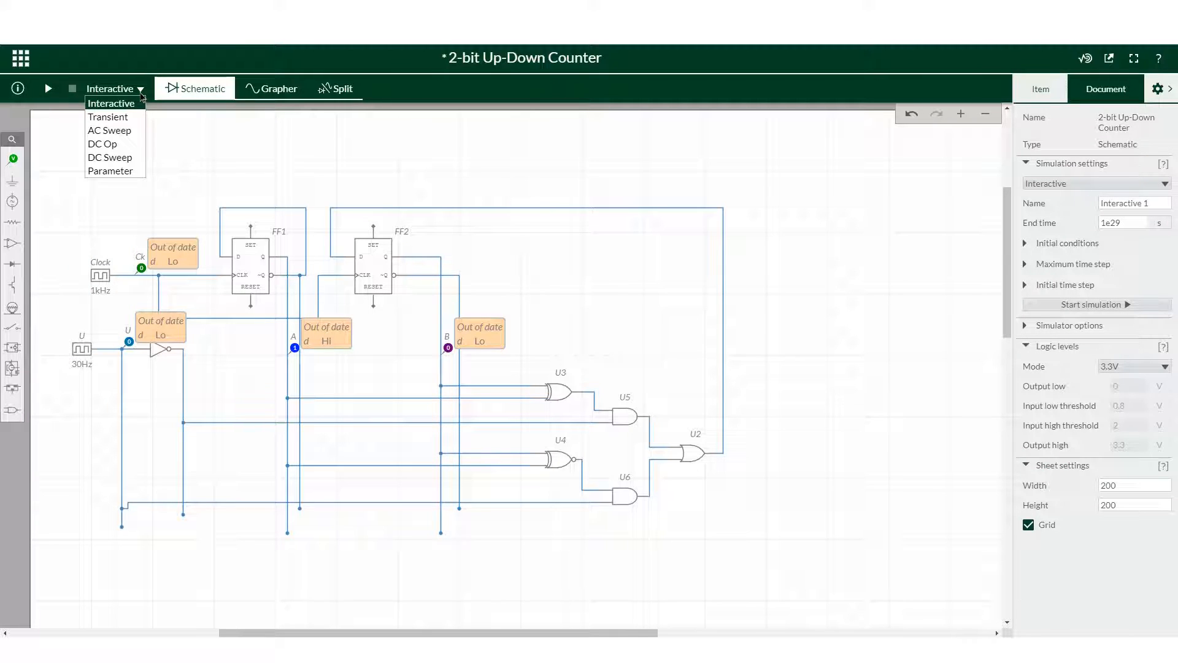
{"action": "left_click", "coordinate": [135, 118]}
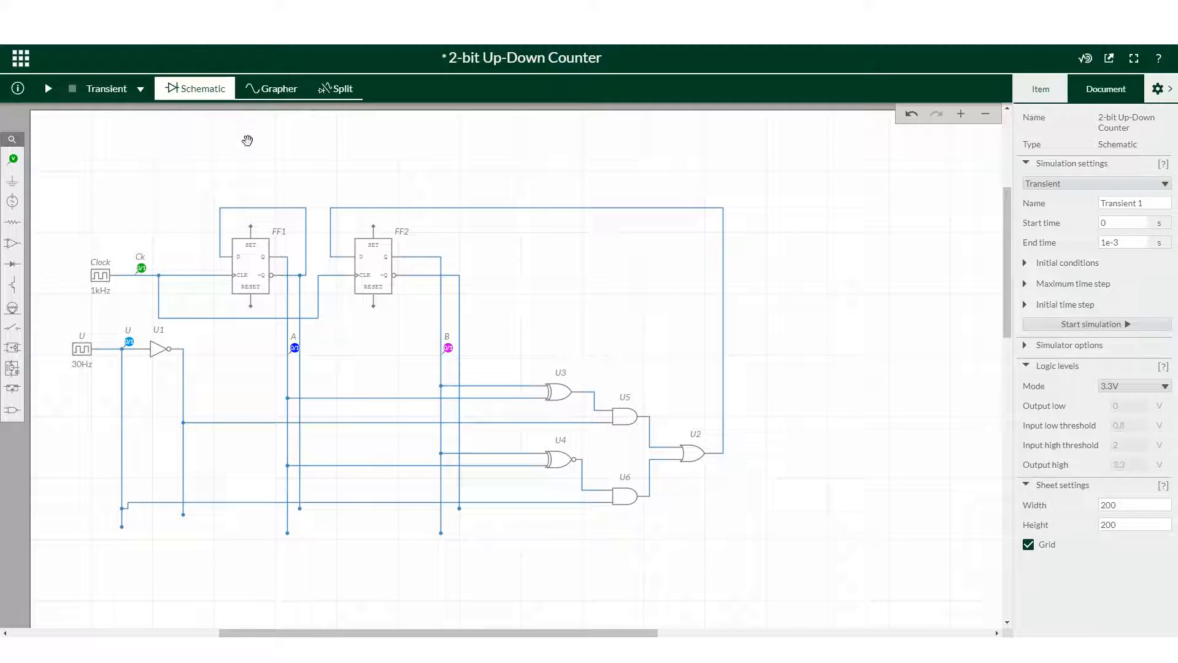
{"action": "left_click", "coordinate": [1109, 241]}
{"action": "key", "text": "BackSpace"}
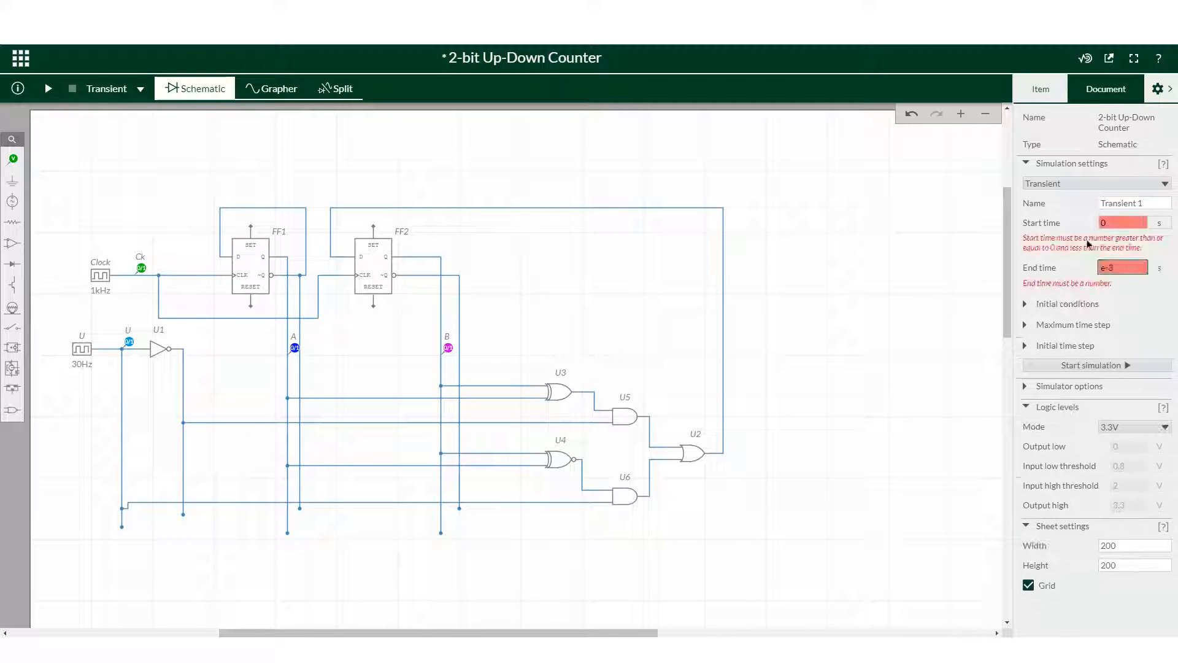
{"action": "type", "text": "50"}
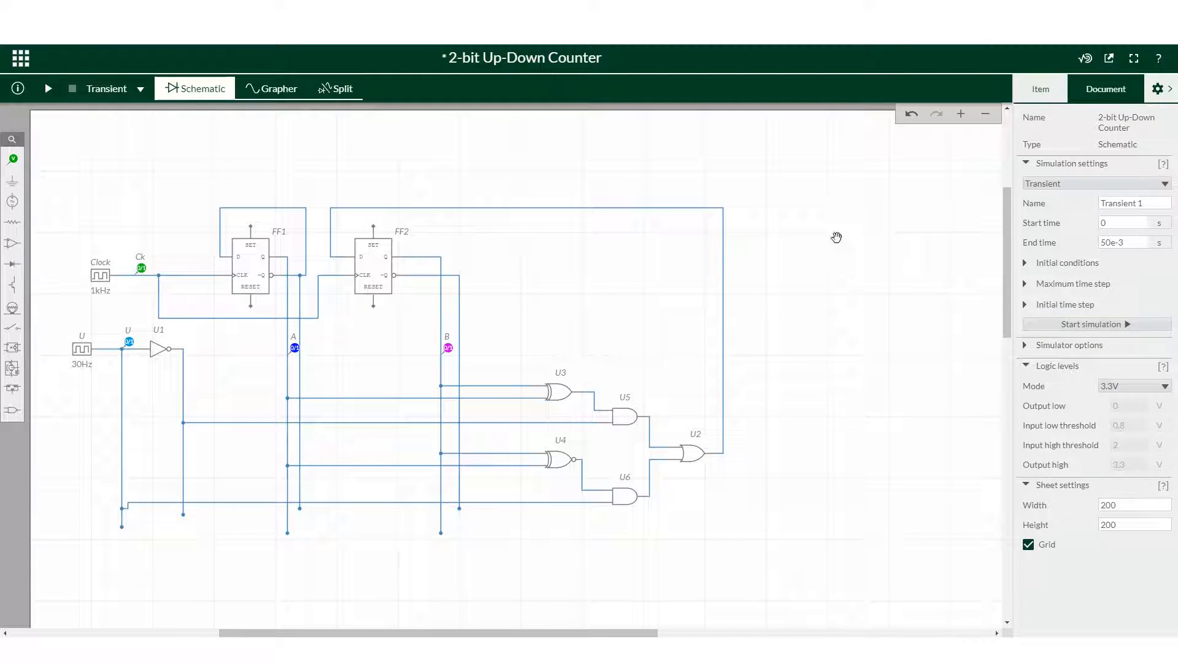
- Set digital clock U to a 50 Hz frequency with a 10 ms delay, and run the transient simulation
{"action": "left_click", "coordinate": [81, 348]}
{"action": "left_click", "coordinate": [1128, 254]}
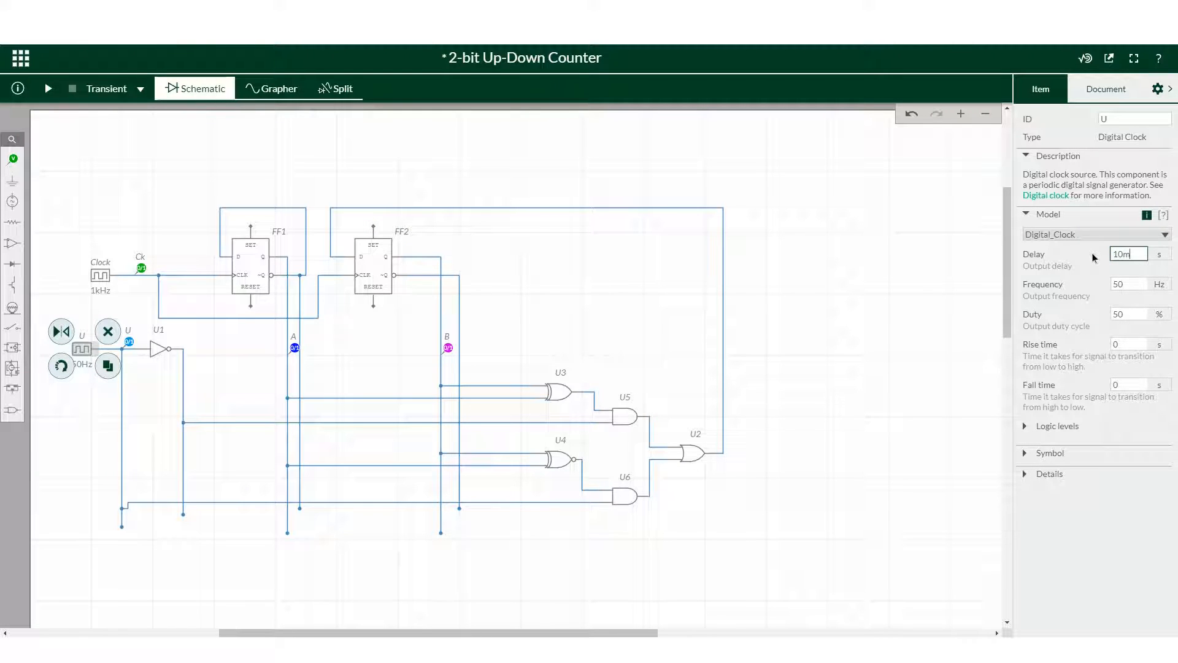
{"action": "left_click", "coordinate": [1161, 255]}
{"action": "left_click", "coordinate": [48, 89]}
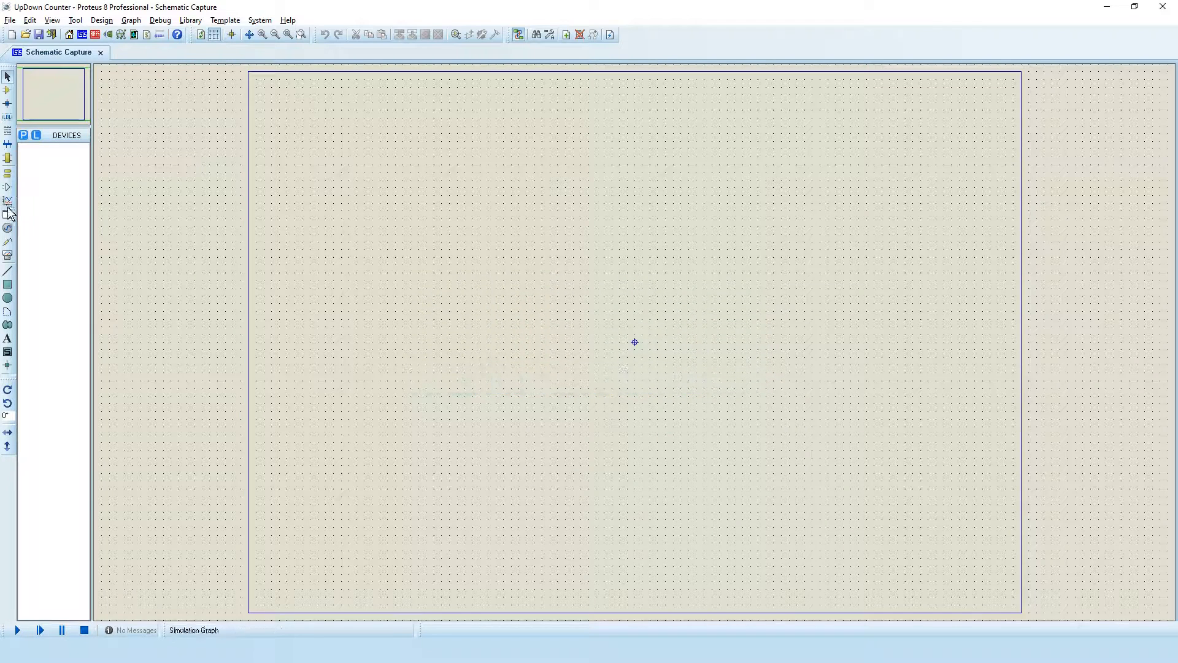
- Place two DCLOCK generators one above the other near the sheet's upper-left corner
{"action": "left_click", "coordinate": [8, 228]}
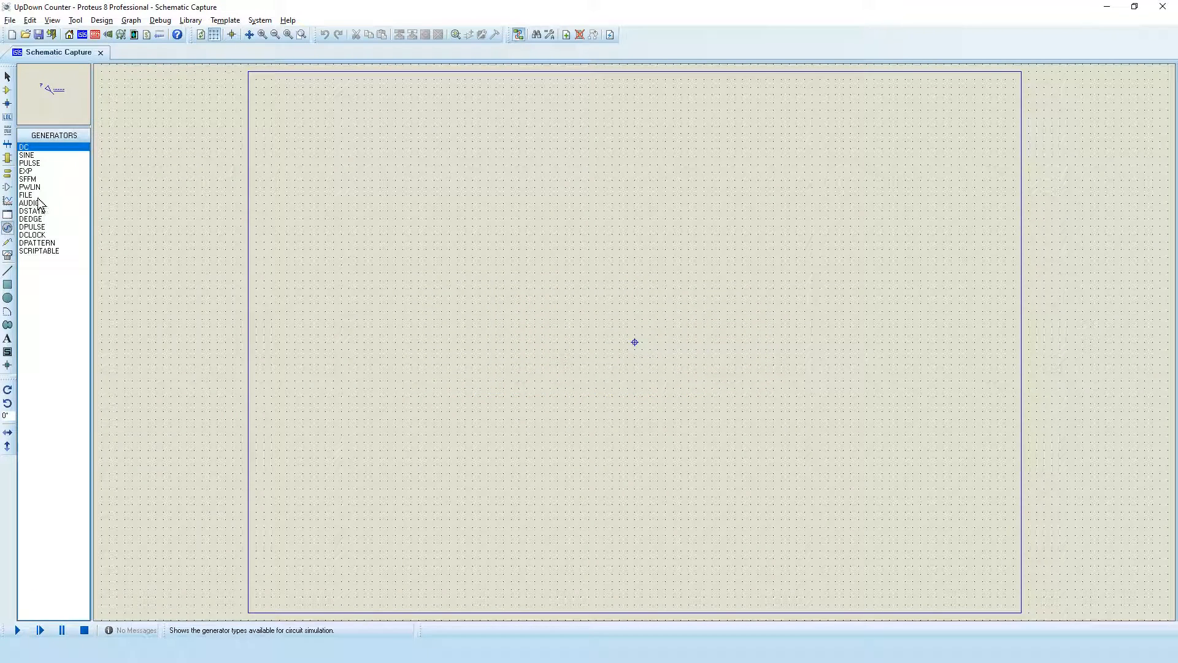
{"action": "left_click", "coordinate": [37, 235]}
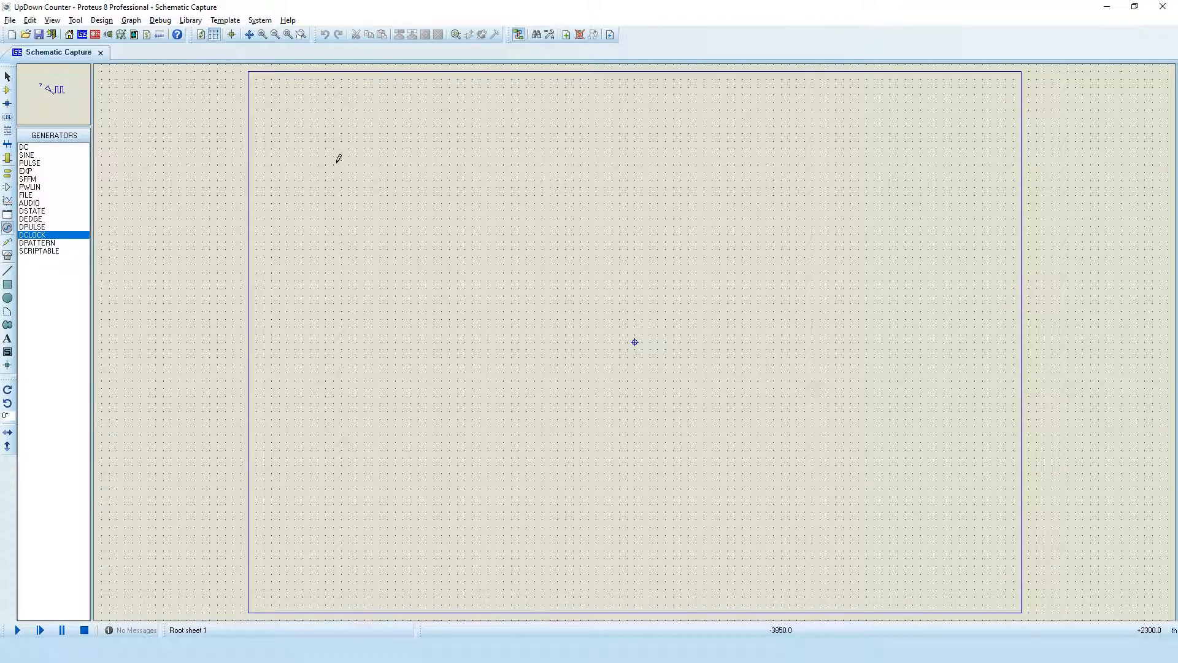
{"action": "left_click", "coordinate": [322, 147]}
{"action": "left_click", "coordinate": [331, 147]}
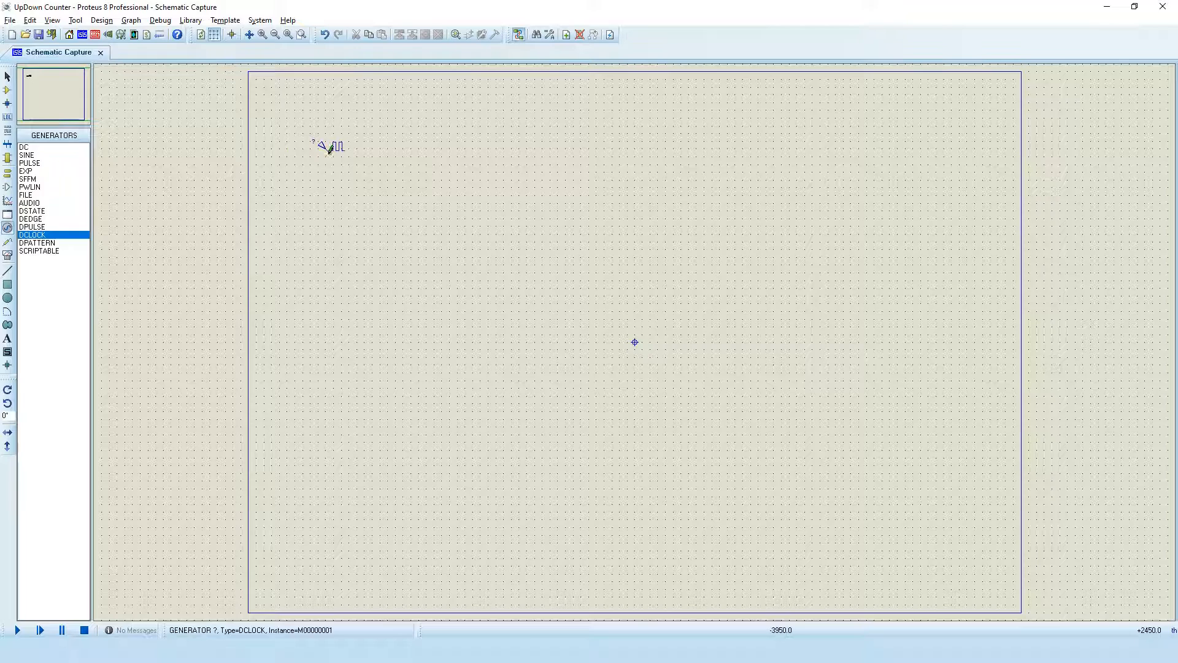
{"action": "left_click", "coordinate": [327, 197]}
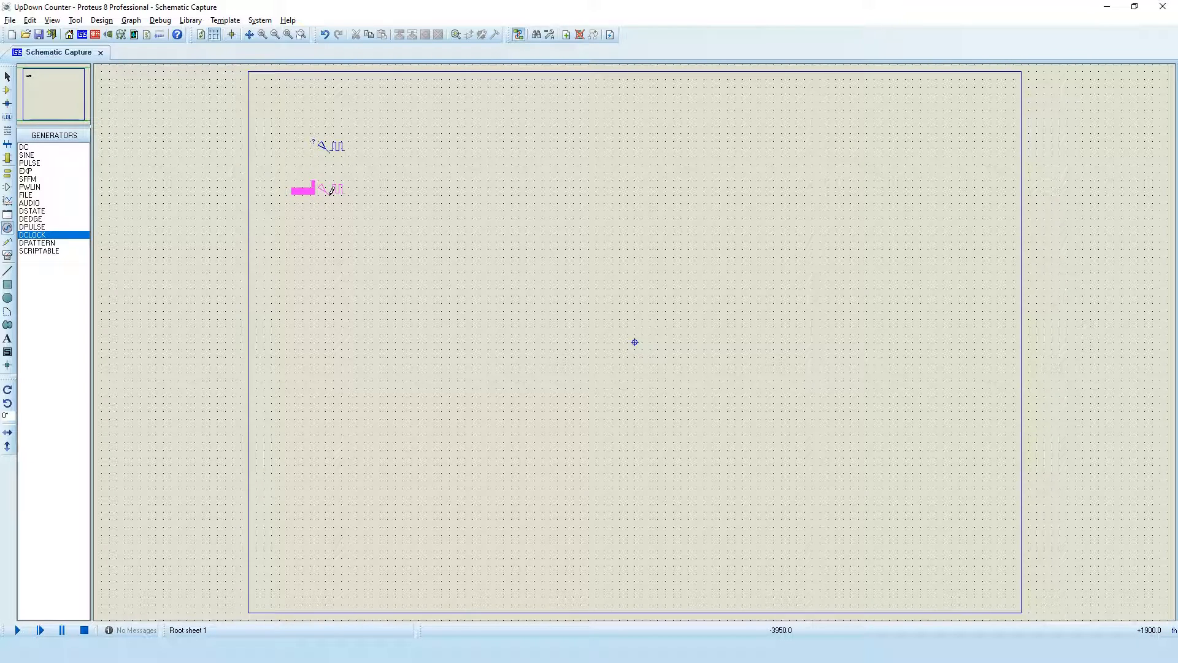
{"action": "left_click", "coordinate": [331, 193]}
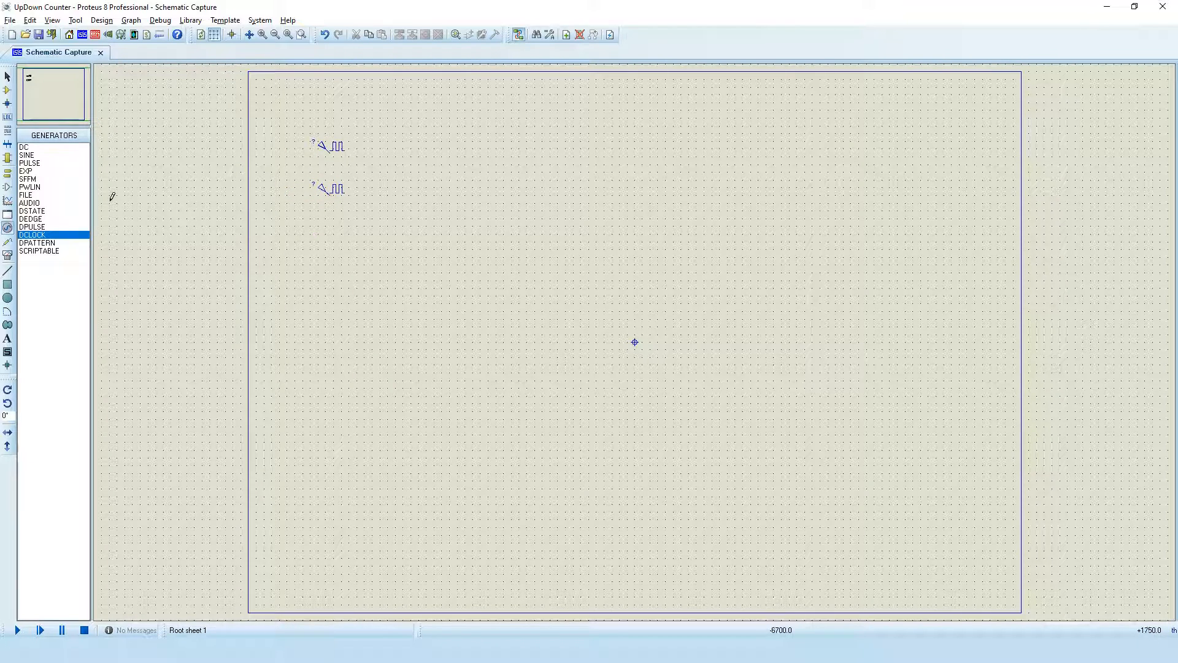
- Add the 7474 D flip-flop and the simple 2-input XOR gate from the parts library to the device list
{"action": "left_click", "coordinate": [7, 90]}
{"action": "double_click", "coordinate": [49, 157]}
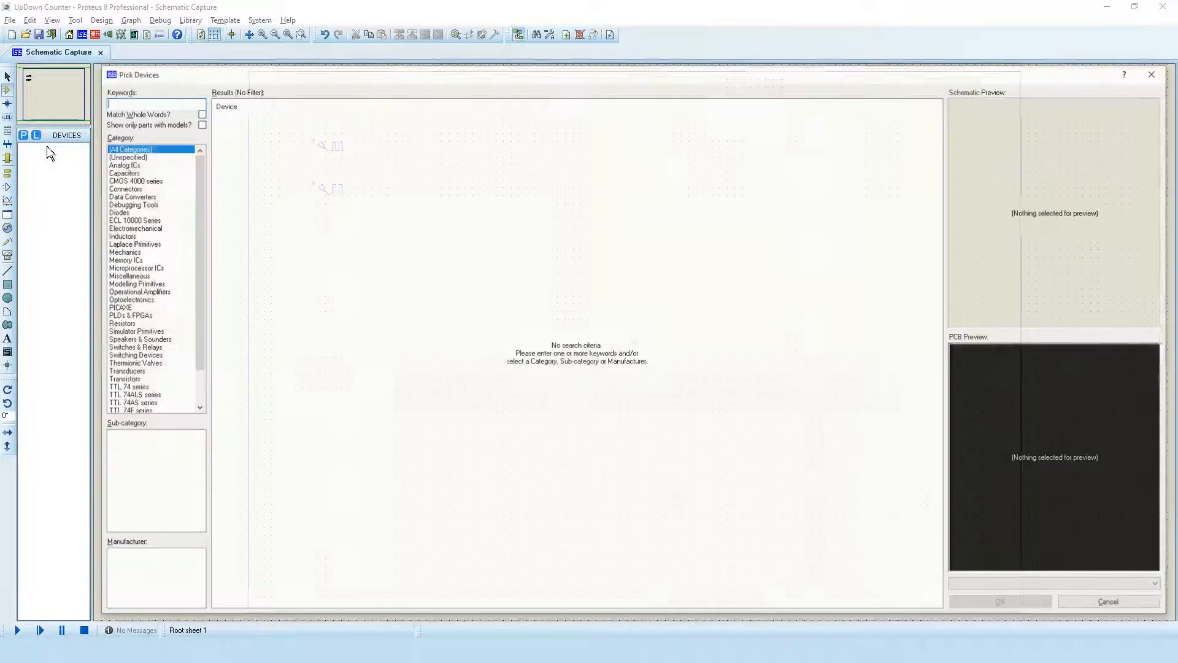
{"action": "type", "text": "7474"}
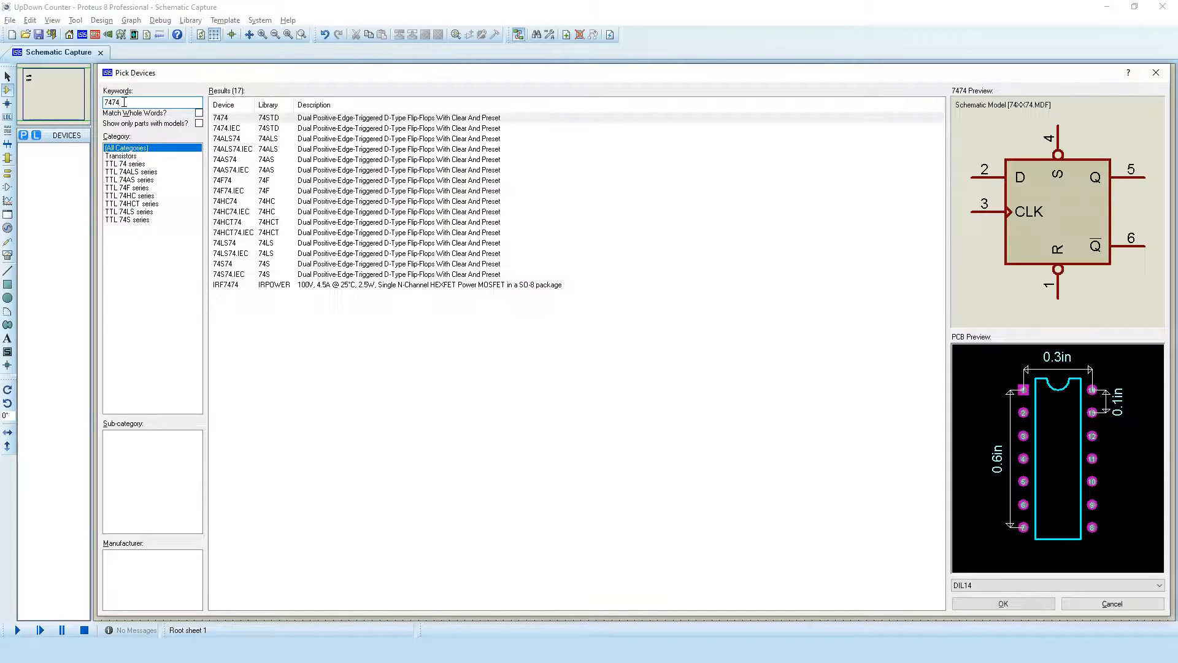
{"action": "left_click", "coordinate": [236, 119]}
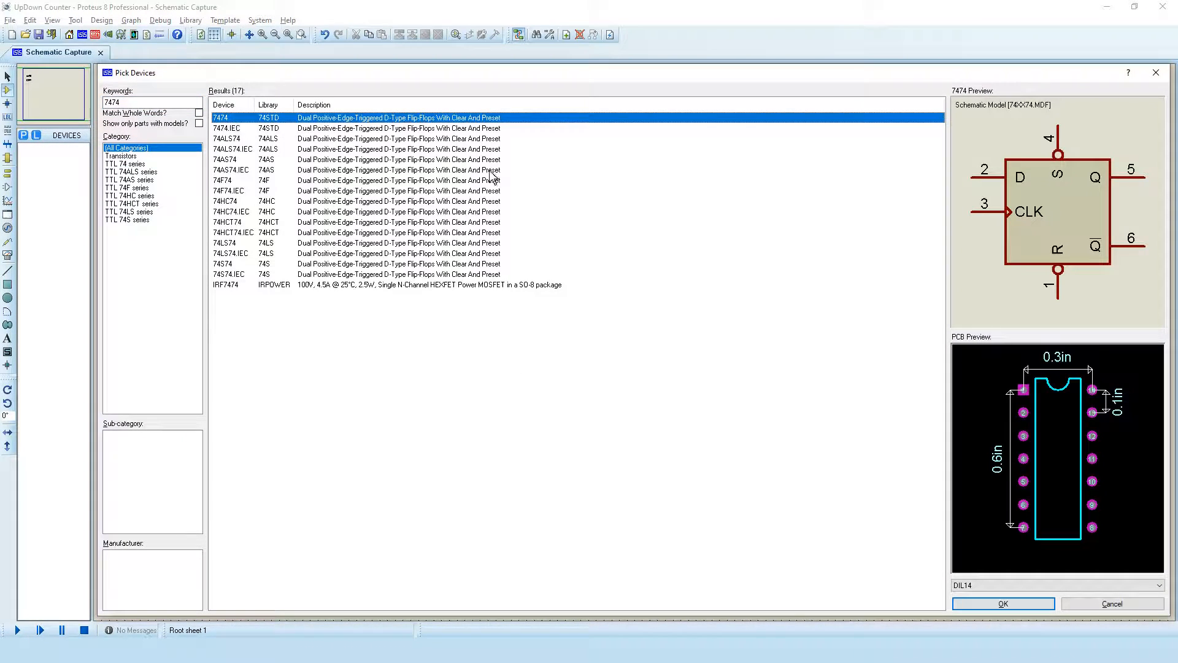
{"action": "double_click", "coordinate": [237, 119]}
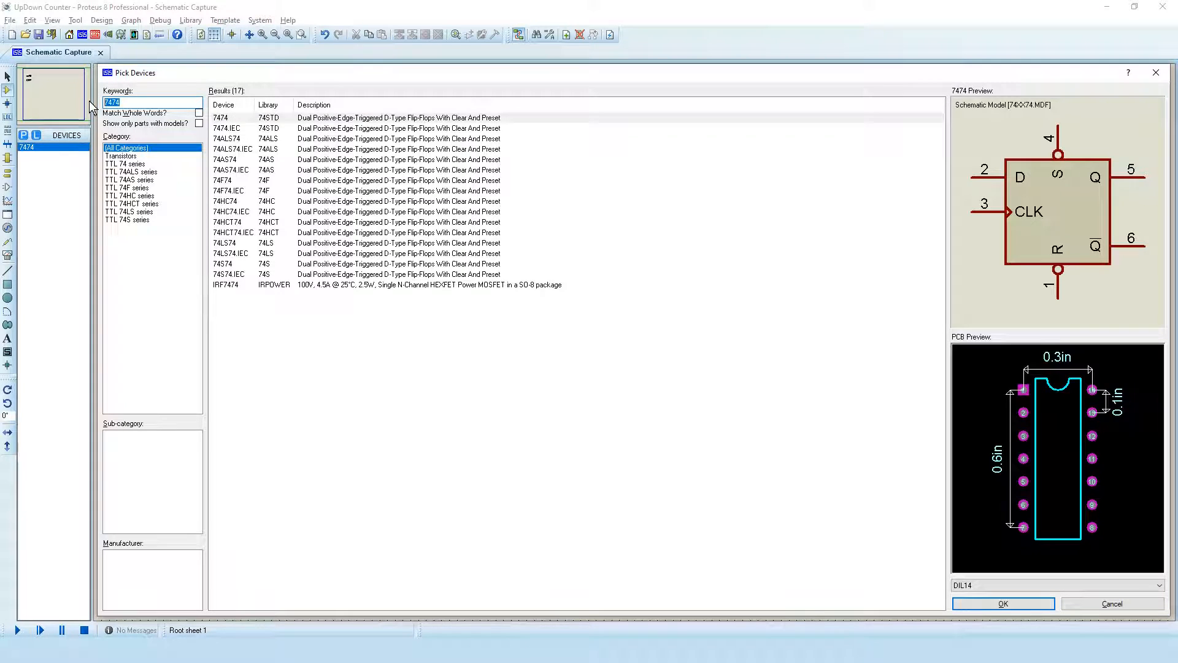
{"action": "type", "text": "xor"}
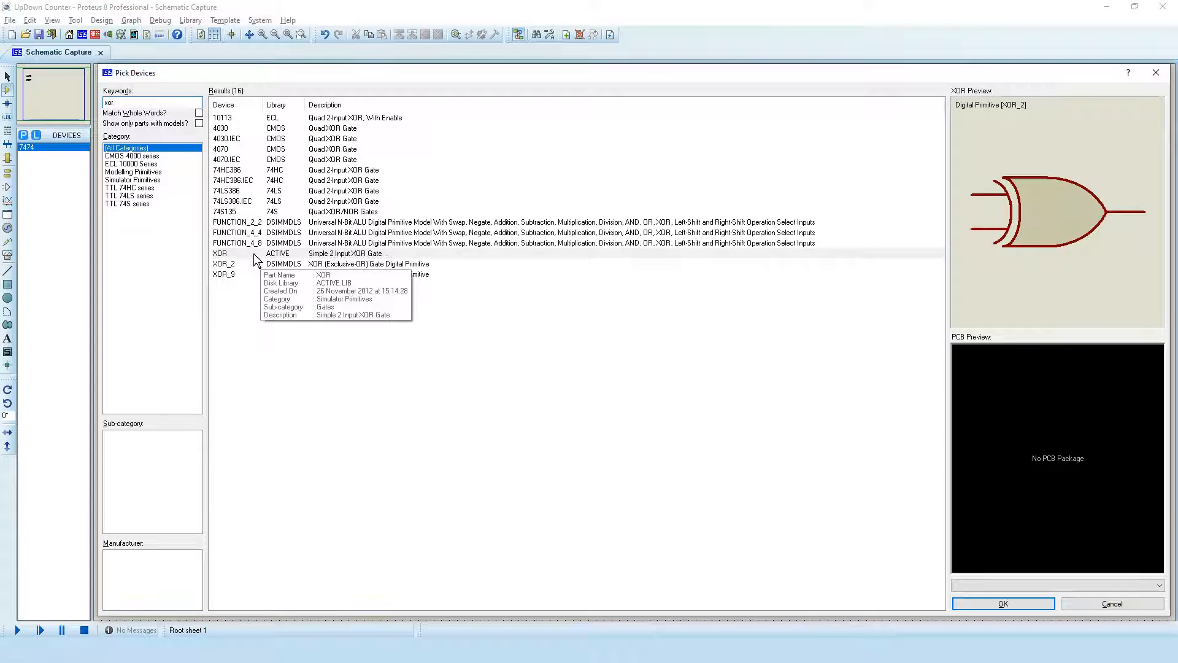
{"action": "double_click", "coordinate": [254, 254]}
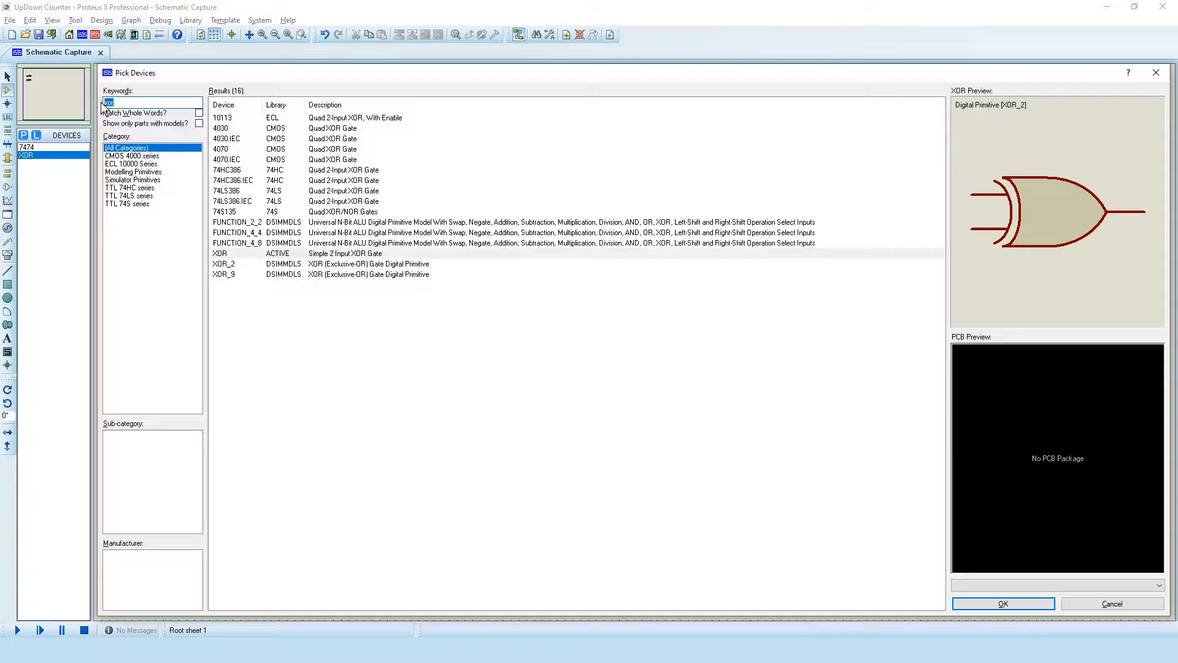
- Find an XNOR gate in the parts library and add the 4077 to the device list
{"action": "type", "text": "xnor"}
{"action": "left_click", "coordinate": [262, 128]}
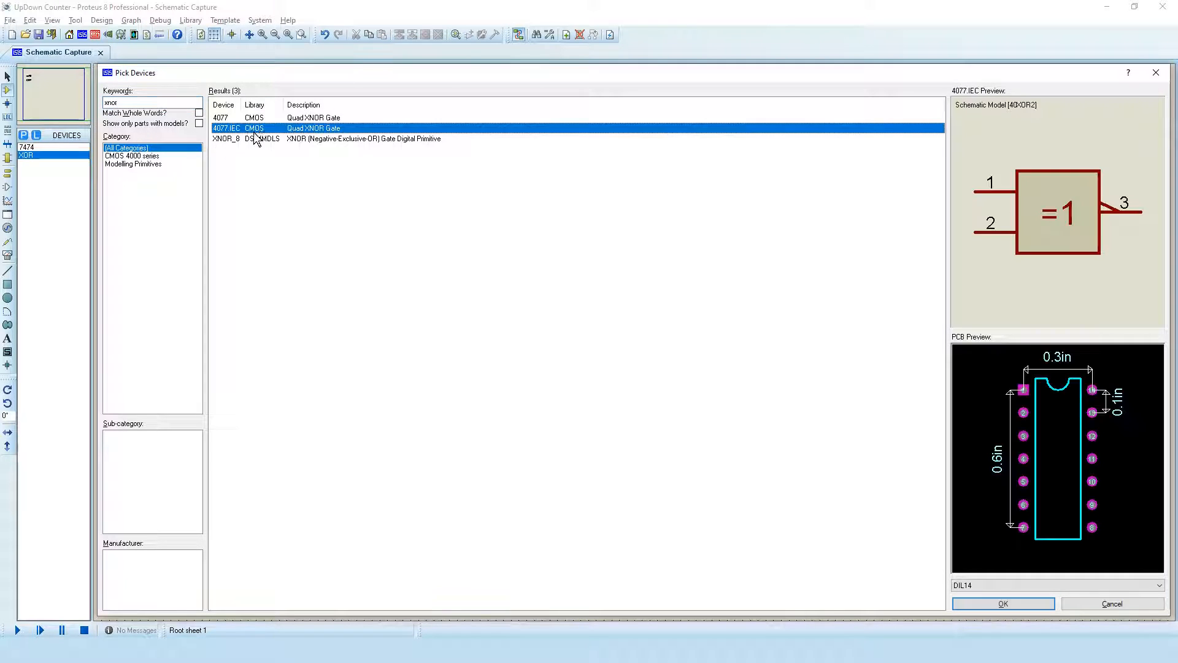
{"action": "left_click", "coordinate": [250, 117]}
{"action": "double_click", "coordinate": [248, 117]}
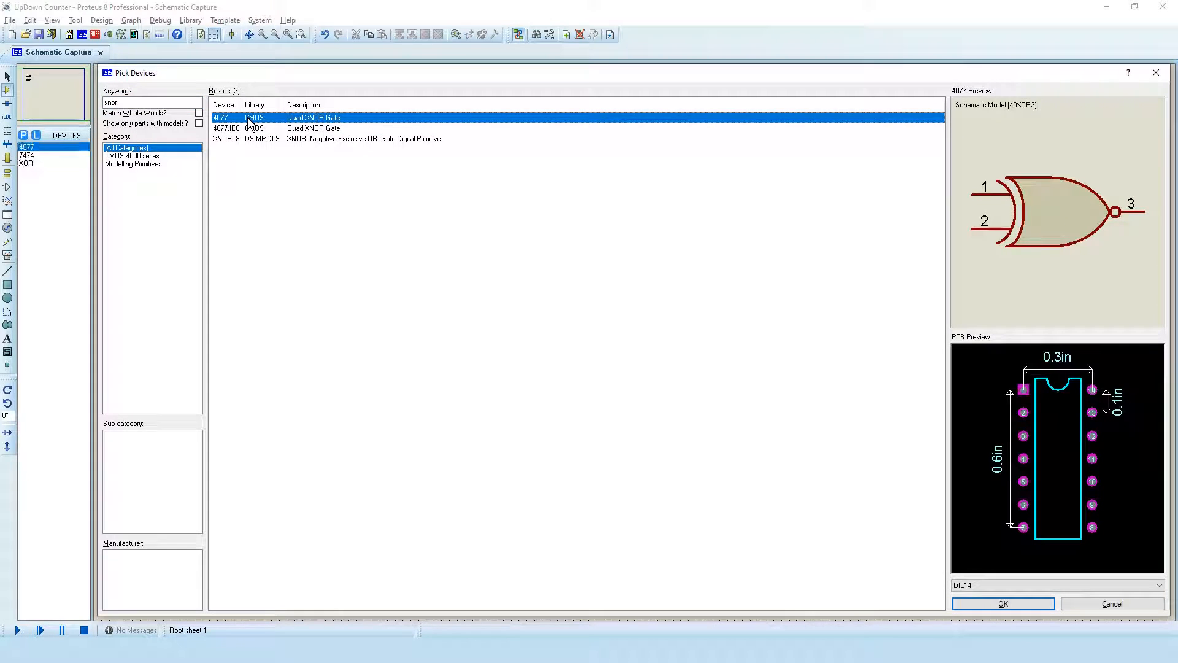
- Search for AND gates in the TTL 74HC series and add the 74HC08 to the device list
{"action": "type", "text": "and"}
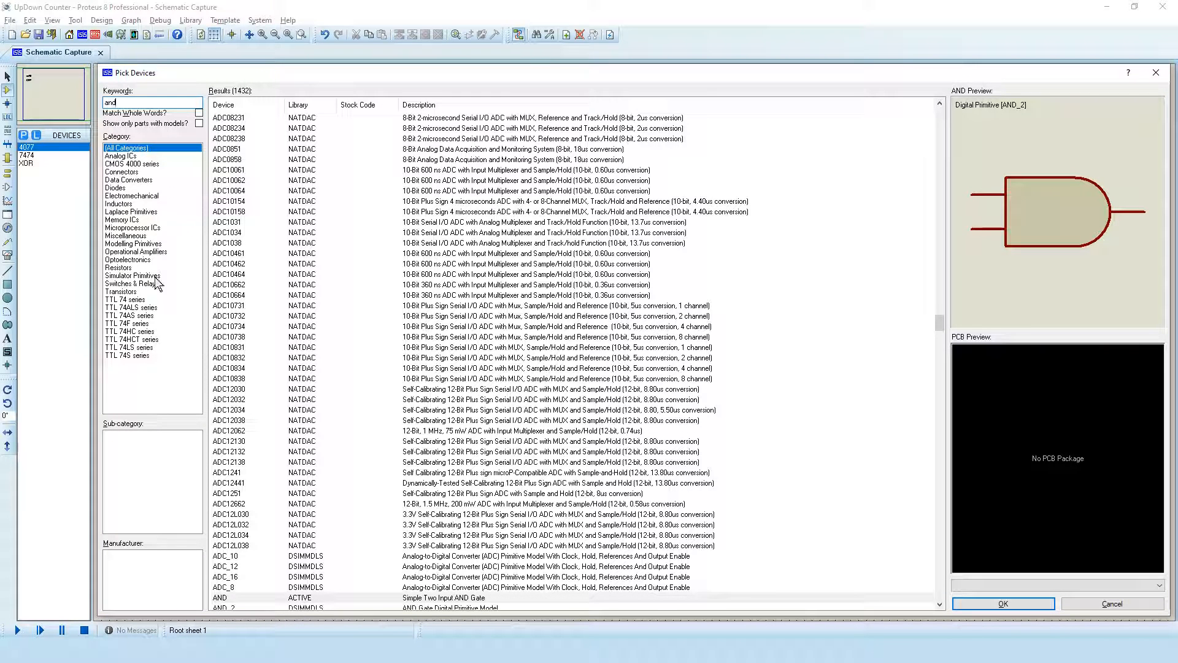
{"action": "left_click", "coordinate": [149, 332]}
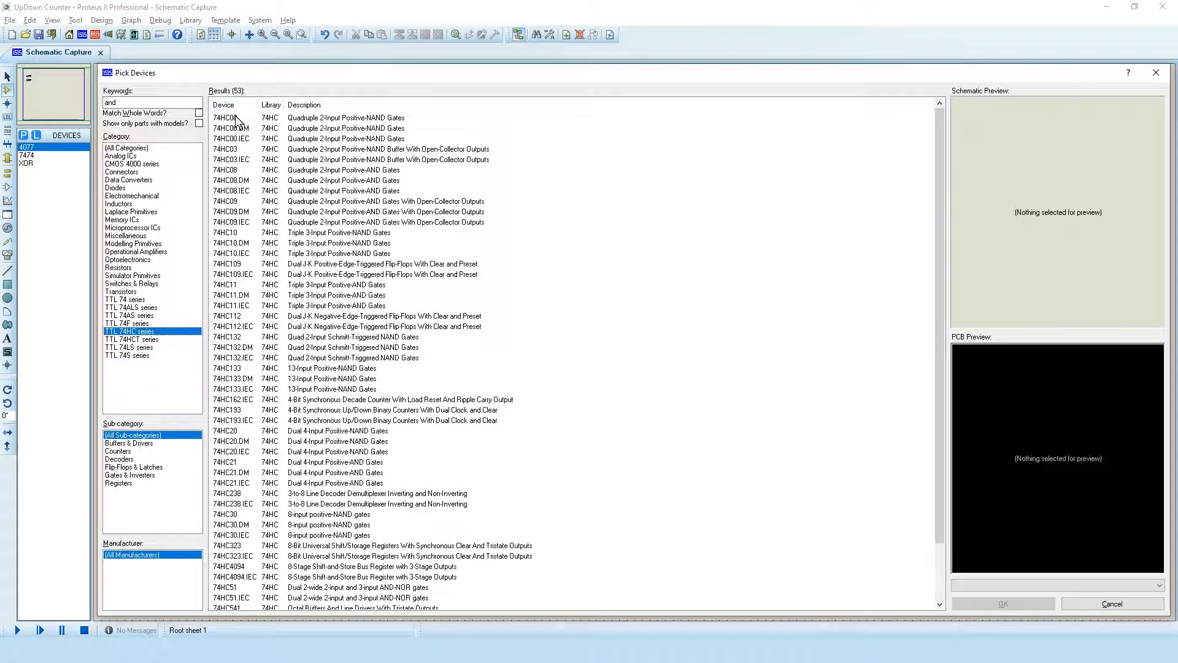
{"action": "left_click", "coordinate": [252, 172]}
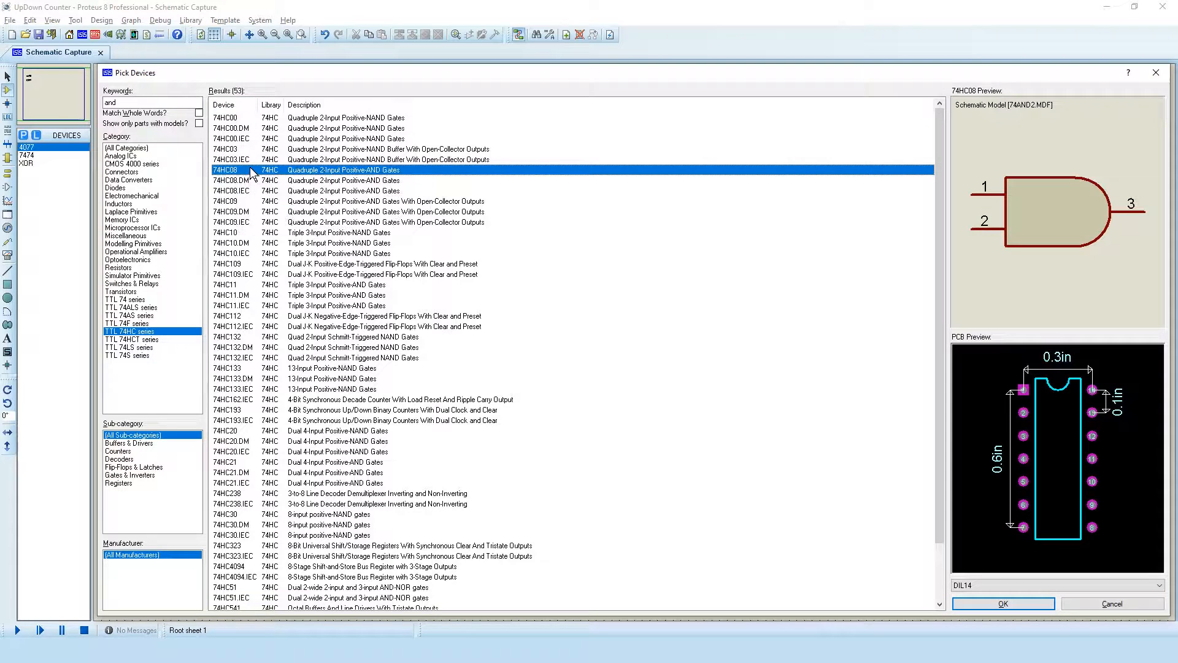
{"action": "double_click", "coordinate": [252, 171]}
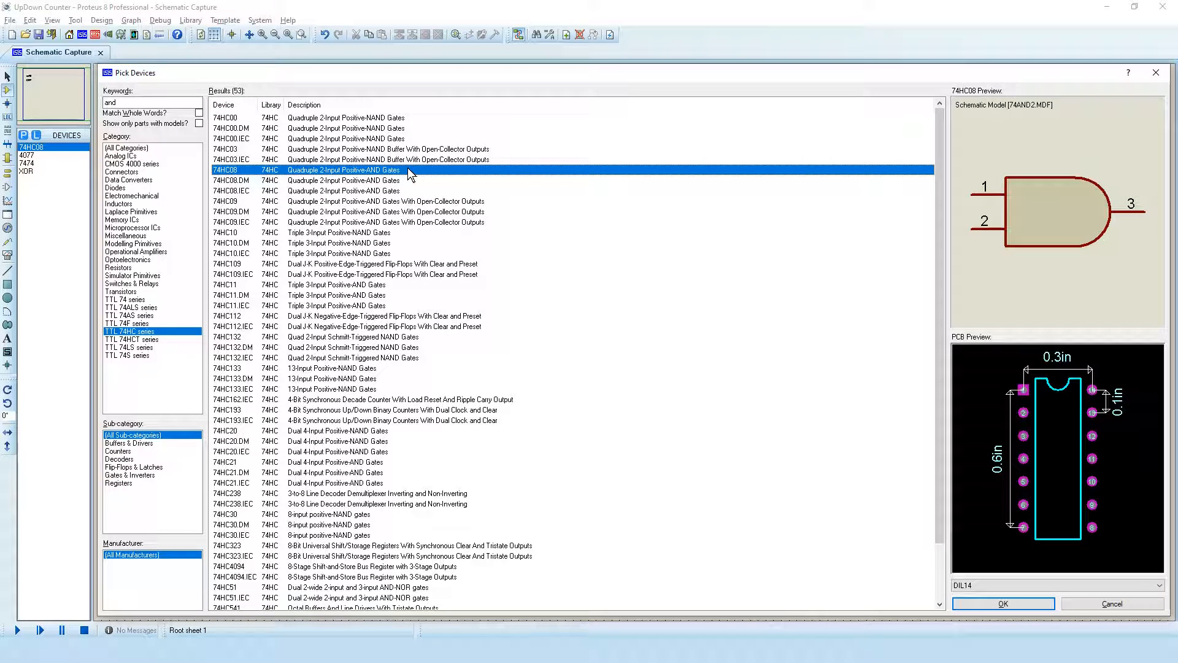
- Search for an inverter, add the 74HC04 to the device list, and finish picking devices
{"action": "double_click", "coordinate": [146, 102]}
{"action": "type", "text": "inverter"}
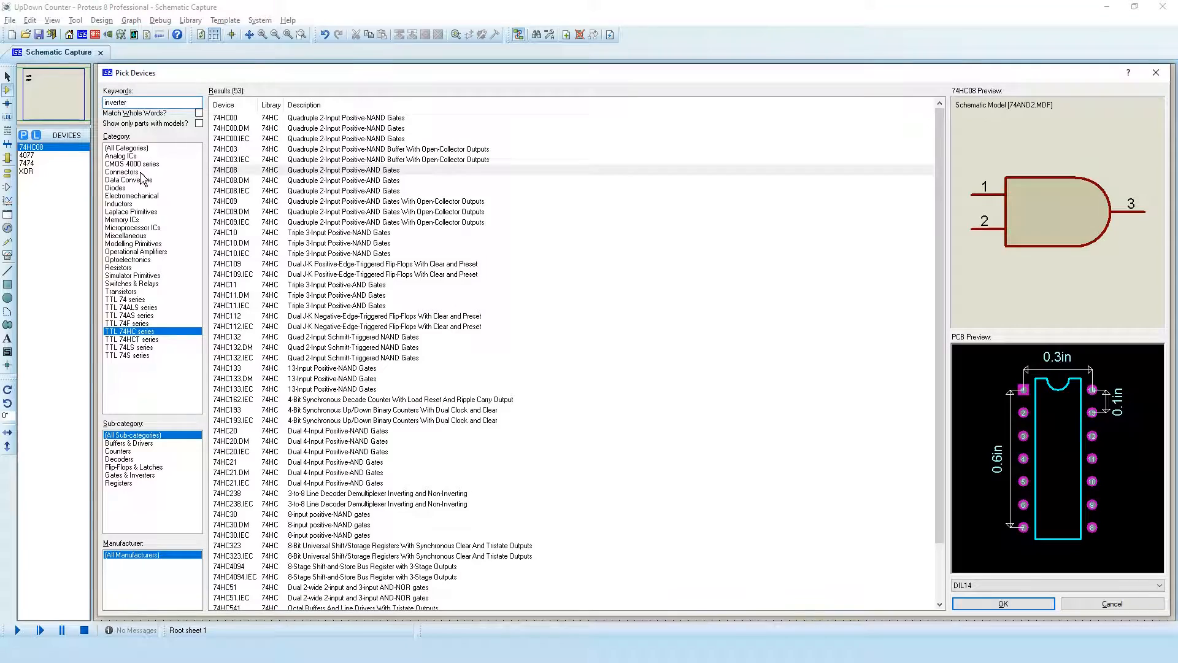
{"action": "left_click", "coordinate": [241, 203]}
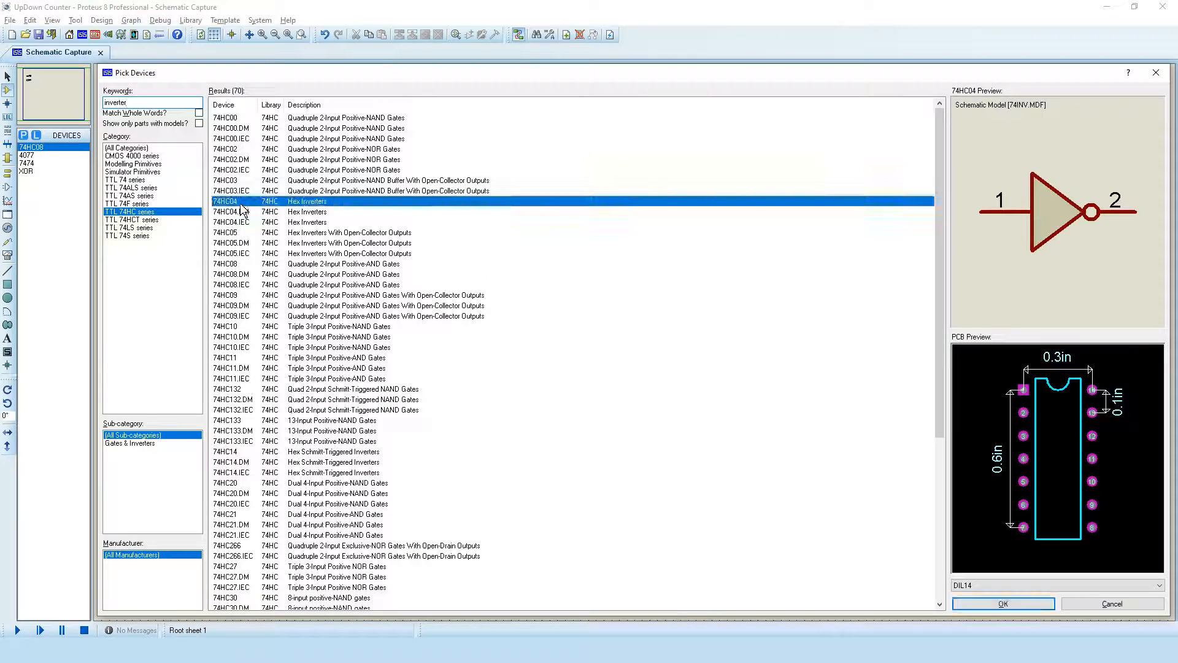
{"action": "double_click", "coordinate": [240, 202]}
{"action": "left_click", "coordinate": [1155, 72]}
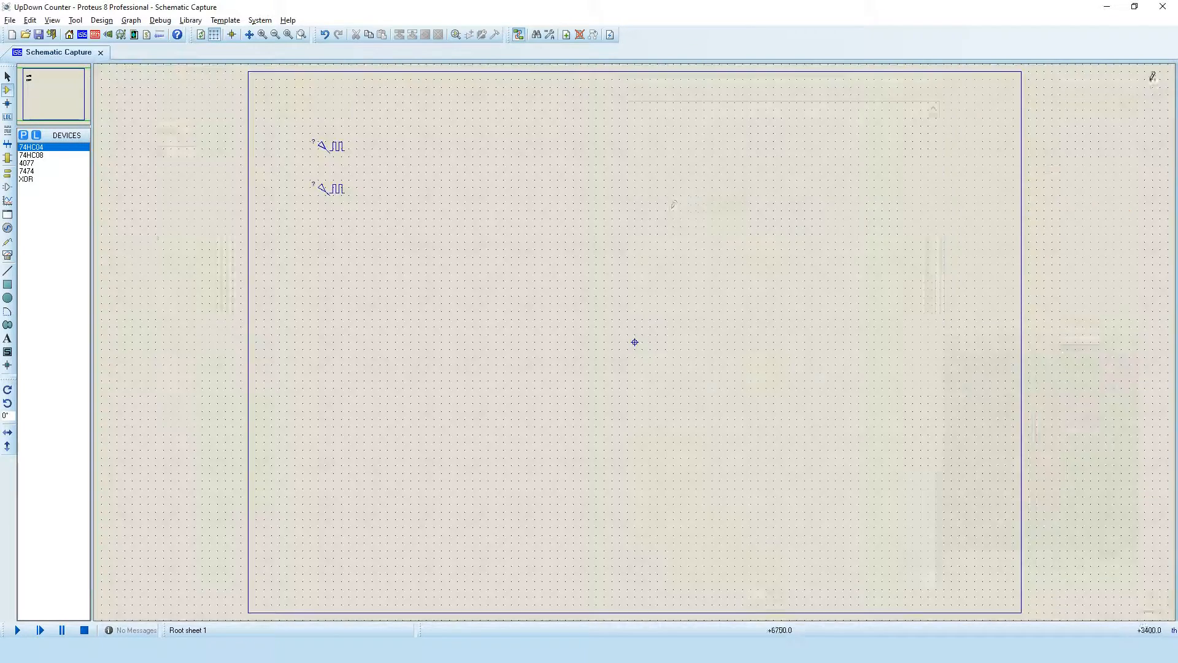
- Place two 7474 flip-flops side by side beyond the clock generators
{"action": "left_click", "coordinate": [26, 171]}
{"action": "left_click", "coordinate": [434, 174]}
{"action": "left_click", "coordinate": [433, 152]}
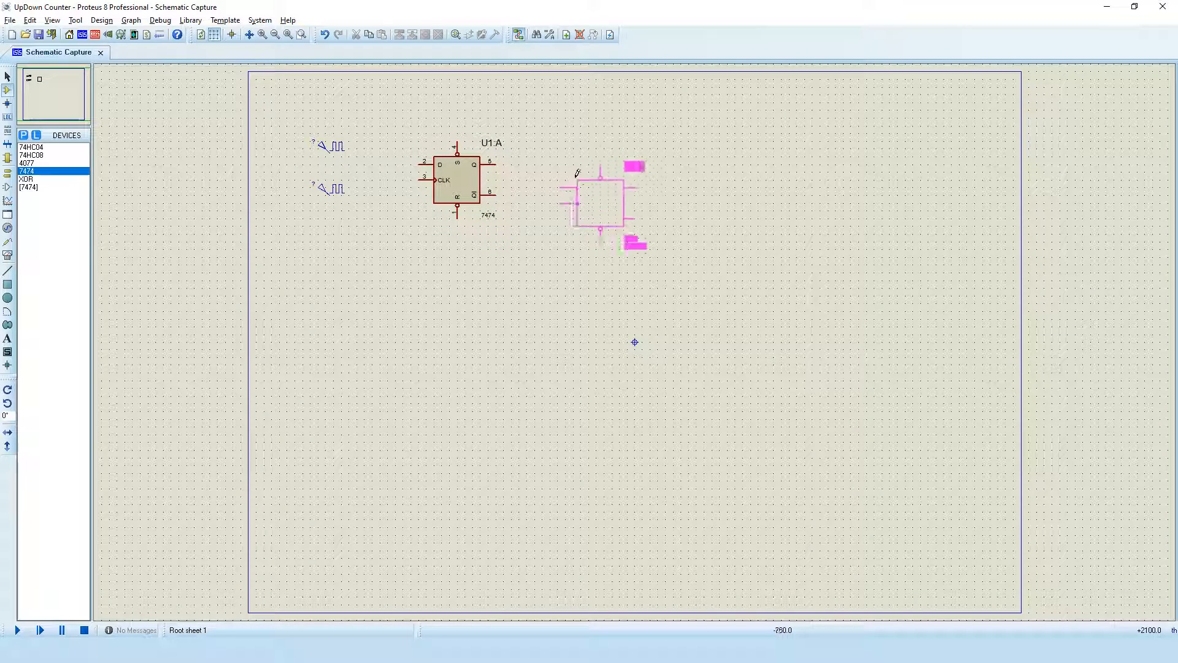
{"action": "left_click", "coordinate": [574, 152]}
- Wire the inverted Q output of flip-flop U1:A over its top to its own D input
{"action": "left_click", "coordinate": [495, 195]}
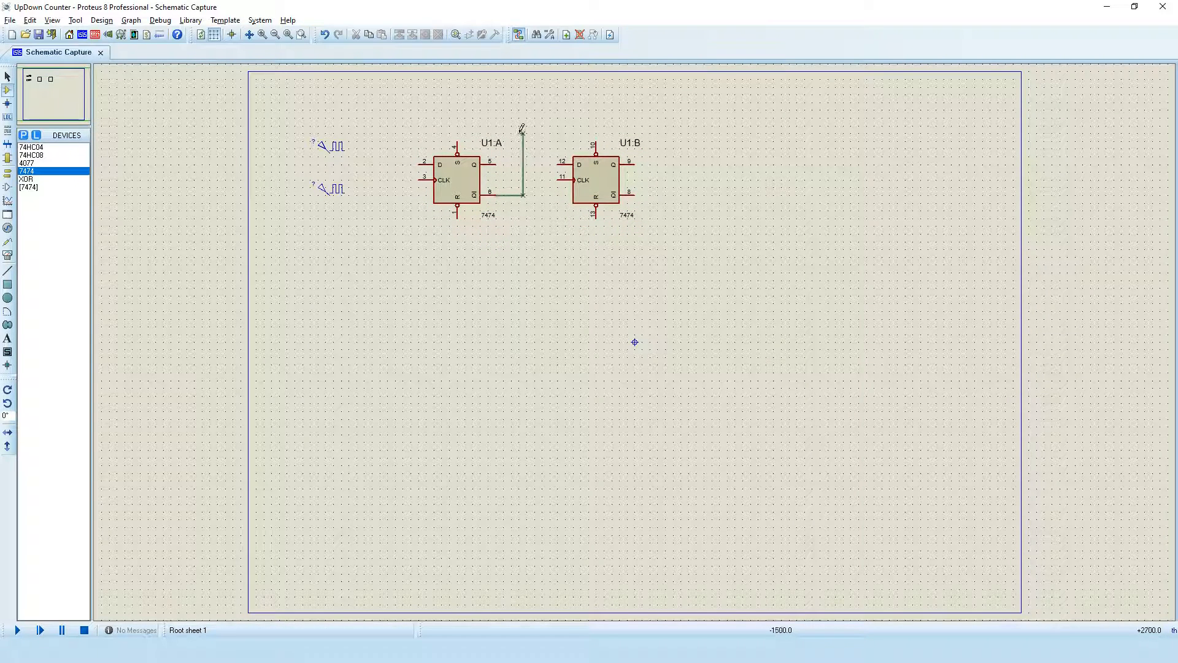
{"action": "left_click", "coordinate": [522, 134]}
{"action": "left_click", "coordinate": [398, 133]}
{"action": "left_click", "coordinate": [420, 163]}
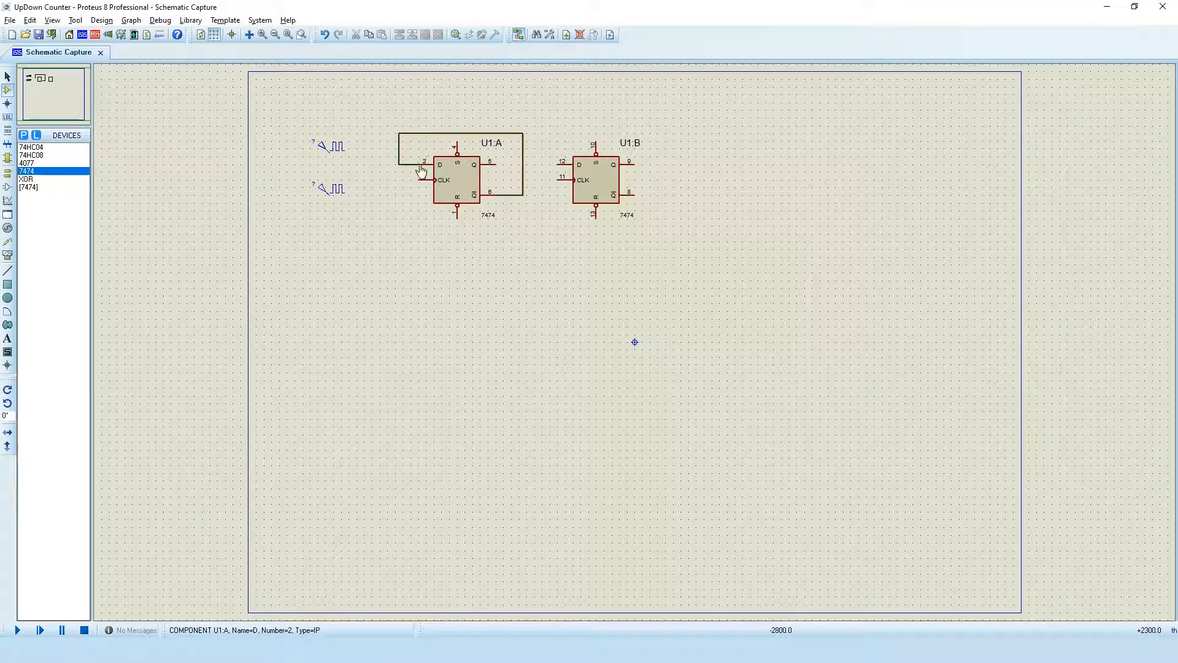
- Wire the CLK input of U1:B underneath U1:A to the CLK input of U1:A
{"action": "left_click", "coordinate": [559, 179]}
{"action": "left_click", "coordinate": [543, 230]}
{"action": "left_click", "coordinate": [411, 230]}
{"action": "left_click", "coordinate": [417, 178]}
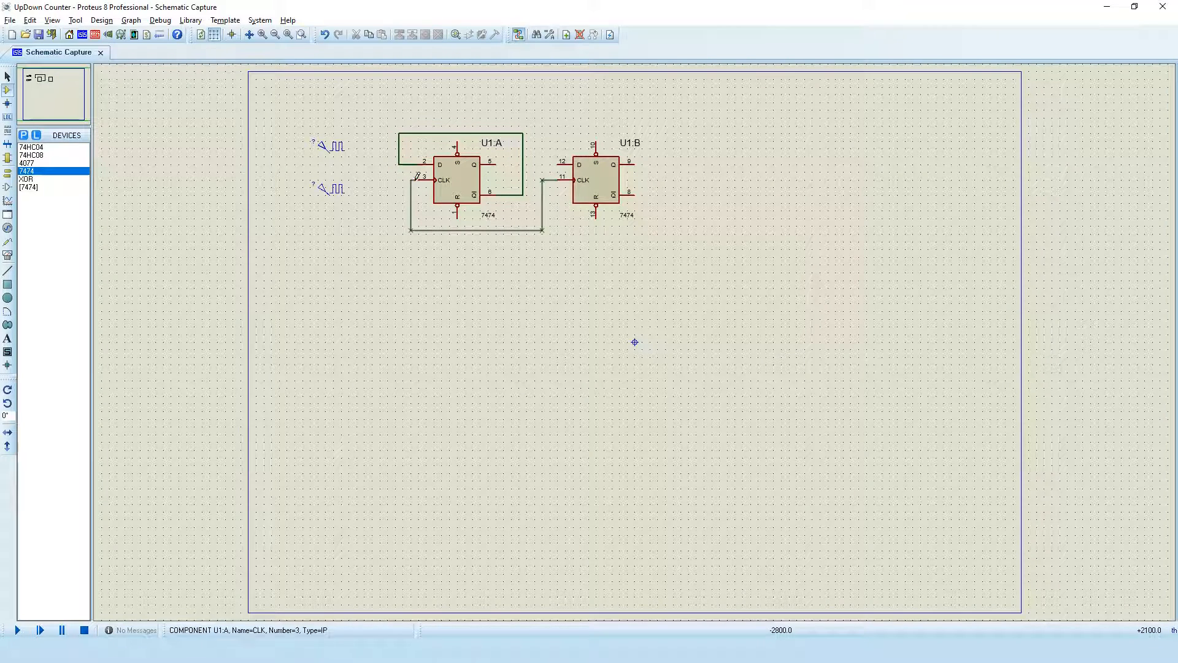
{"action": "left_click", "coordinate": [417, 177]}
- Wire the upper clock generator to the shared CLK line and move the other generator further down the sheet
{"action": "left_click", "coordinate": [332, 152]}
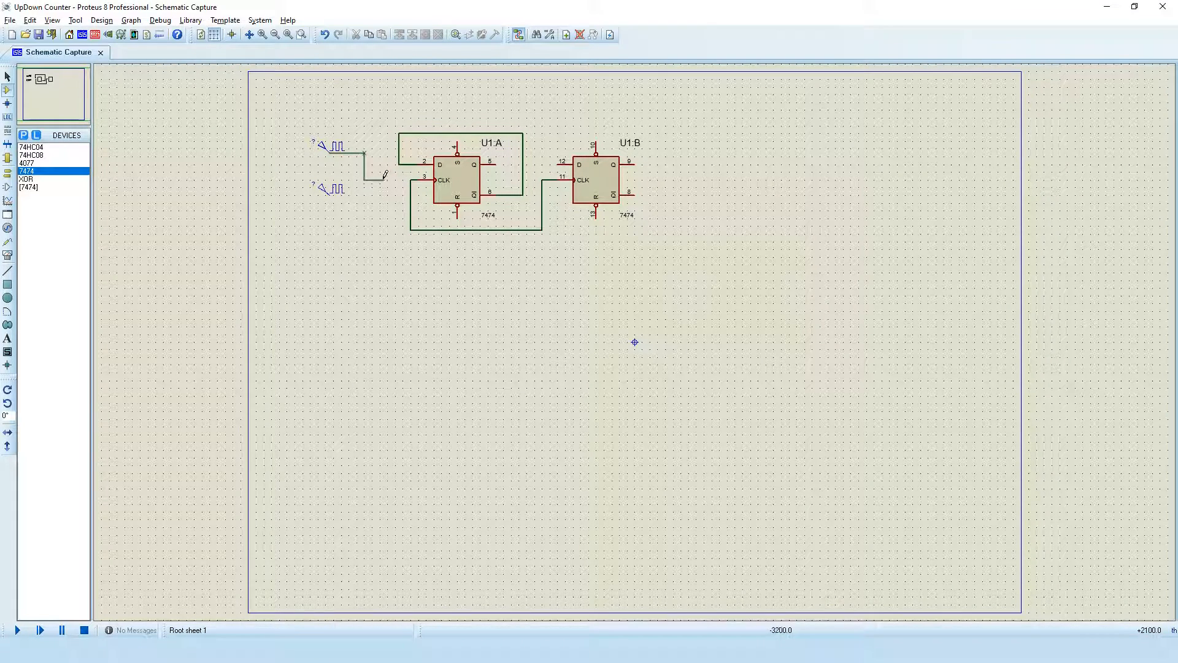
{"action": "left_click", "coordinate": [410, 180]}
{"action": "left_click_drag", "start_coordinate": [336, 191], "coordinate": [324, 276]}
- Set the frequency of the clock generator feeding the flip-flops to 1k Hz
{"action": "double_click", "coordinate": [337, 146]}
{"action": "left_click", "coordinate": [669, 265]}
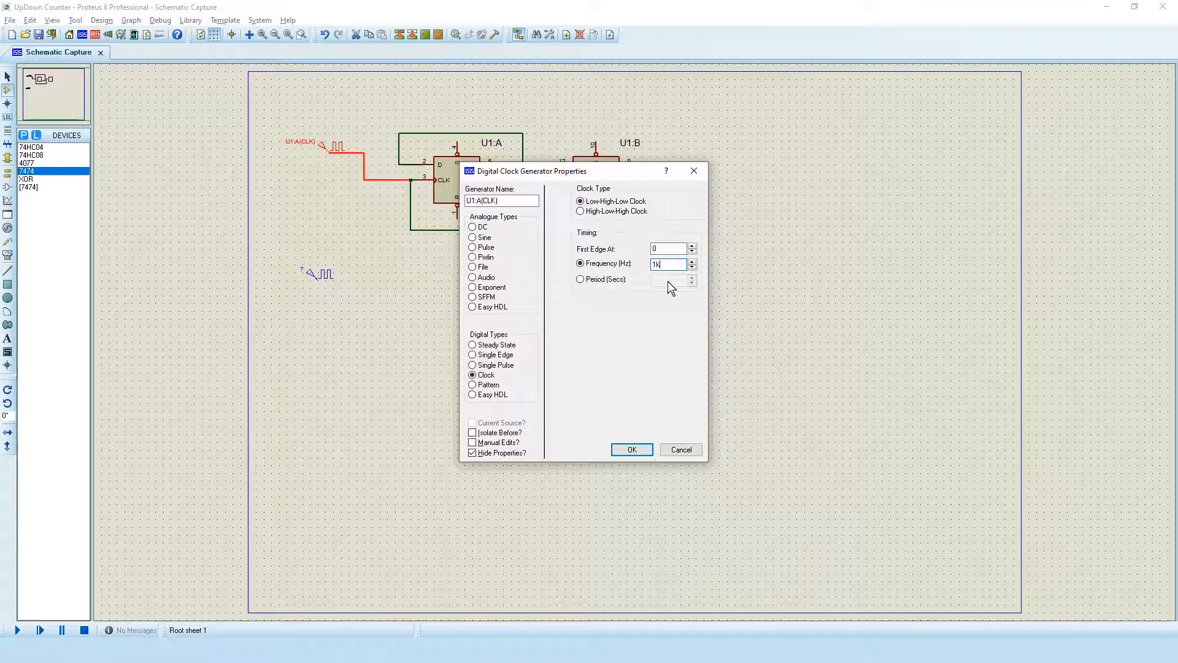
{"action": "type", "text": "k"}
{"action": "left_click", "coordinate": [632, 450]}
- Edit the frequency of the unconnected lower clock generator
{"action": "double_click", "coordinate": [324, 277]}
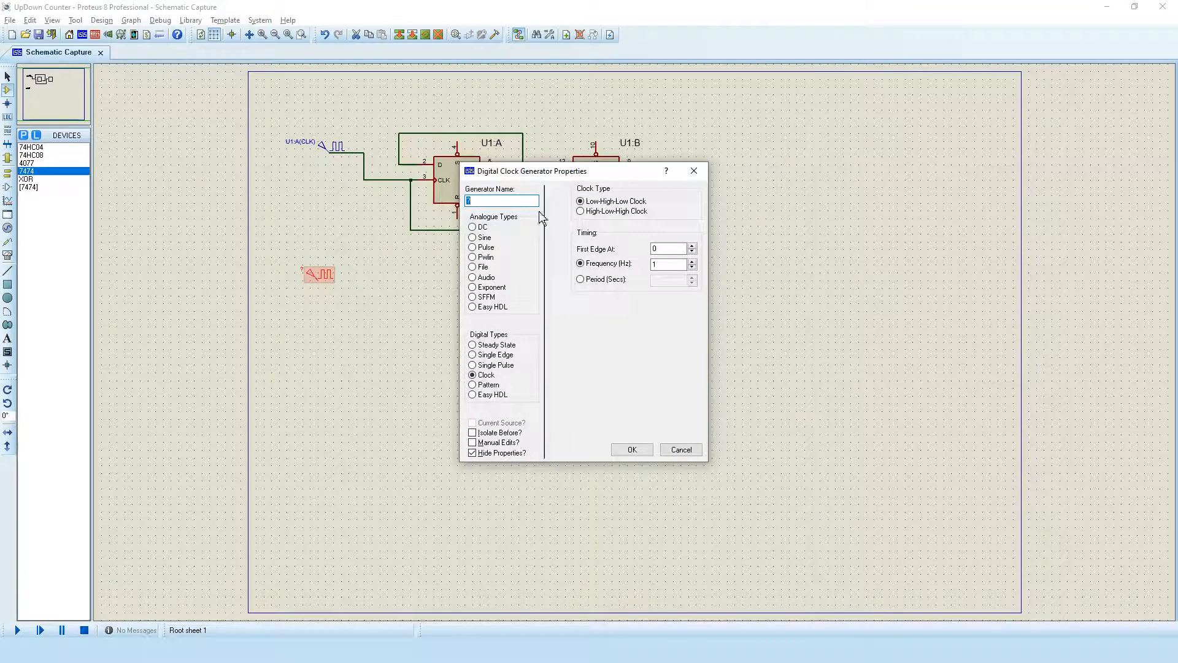
{"action": "left_click_drag", "start_coordinate": [671, 266], "coordinate": [638, 265]}
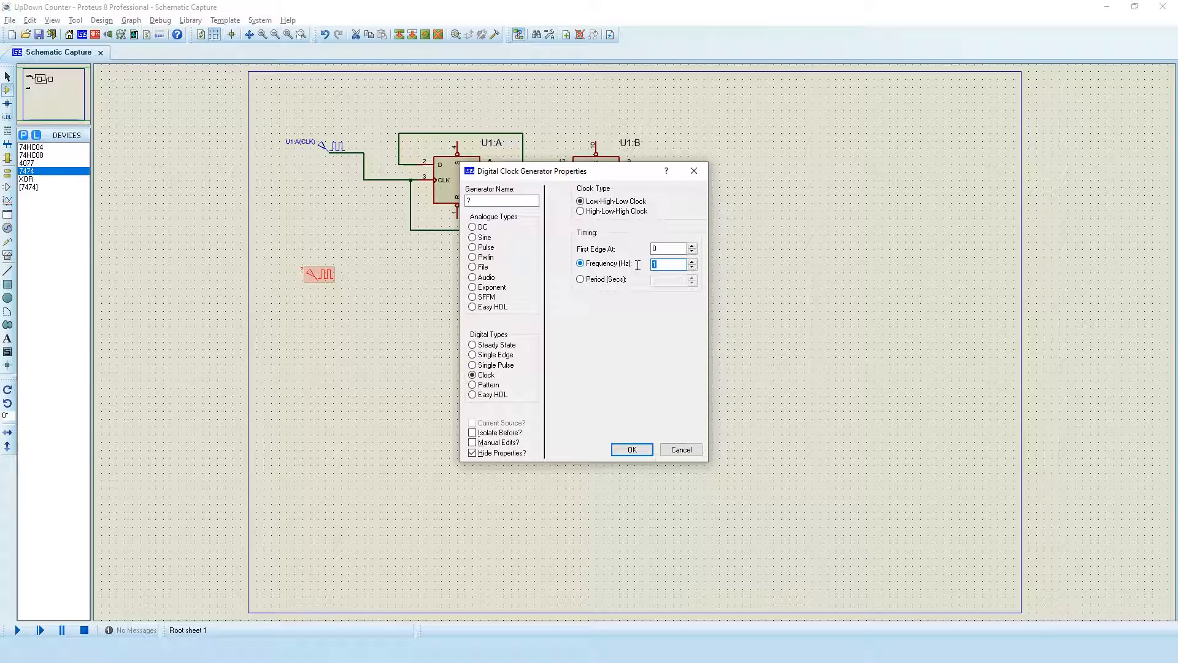
{"action": "left_click", "coordinate": [631, 450]}
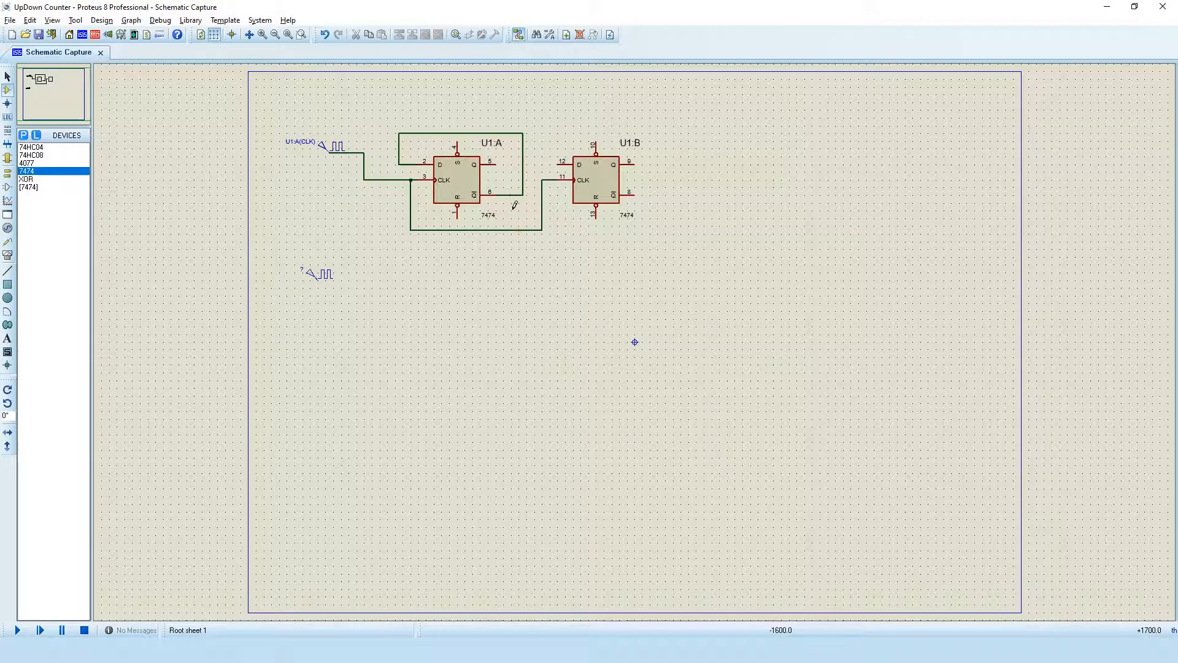
- Place a junction dot well below each flip-flop and wire the Q outputs of U1:A and U1:B down to them
{"action": "left_click", "coordinate": [496, 165]}
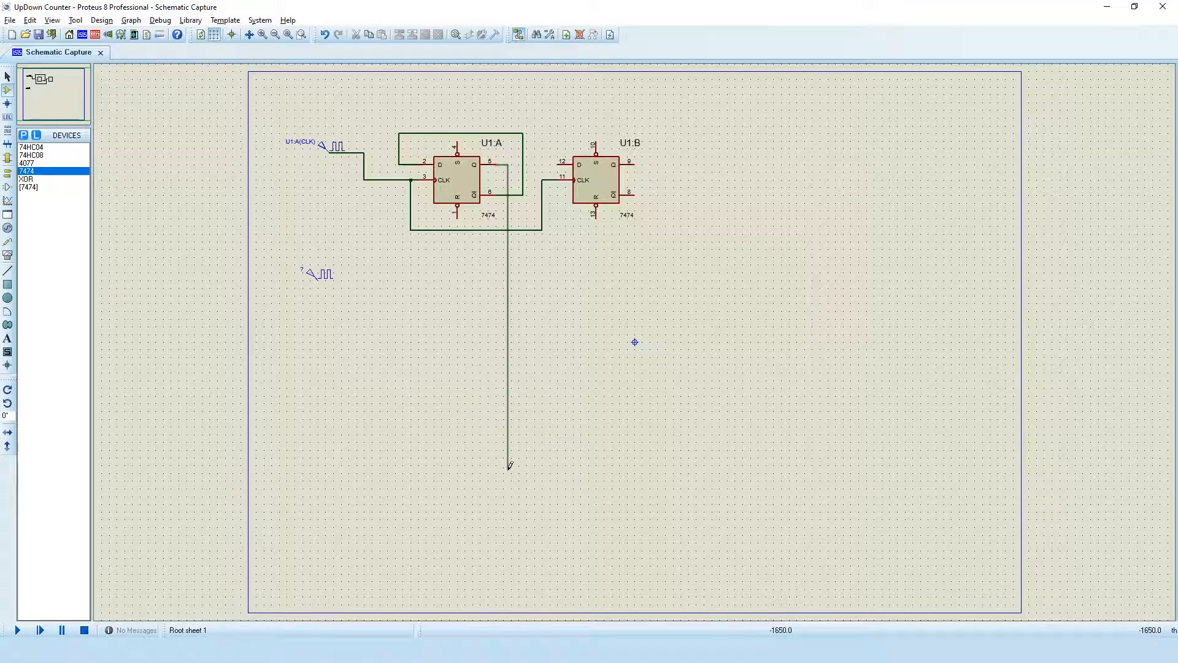
{"action": "right_click", "coordinate": [514, 510]}
{"action": "left_click", "coordinate": [8, 103]}
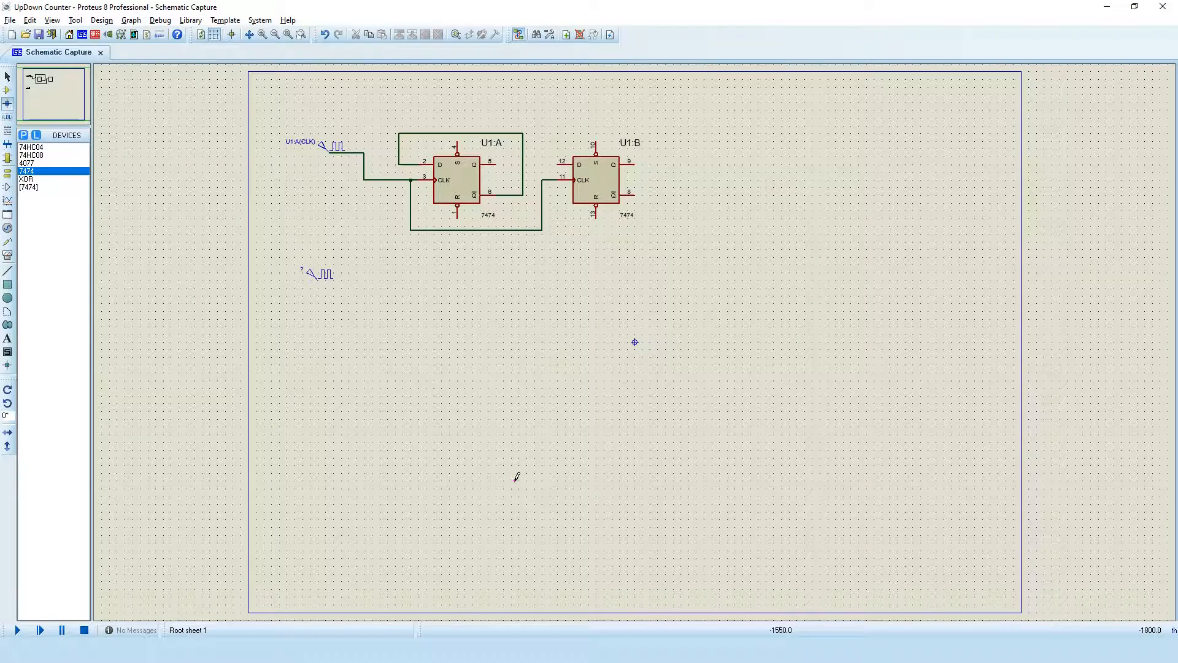
{"action": "left_click", "coordinate": [499, 163]}
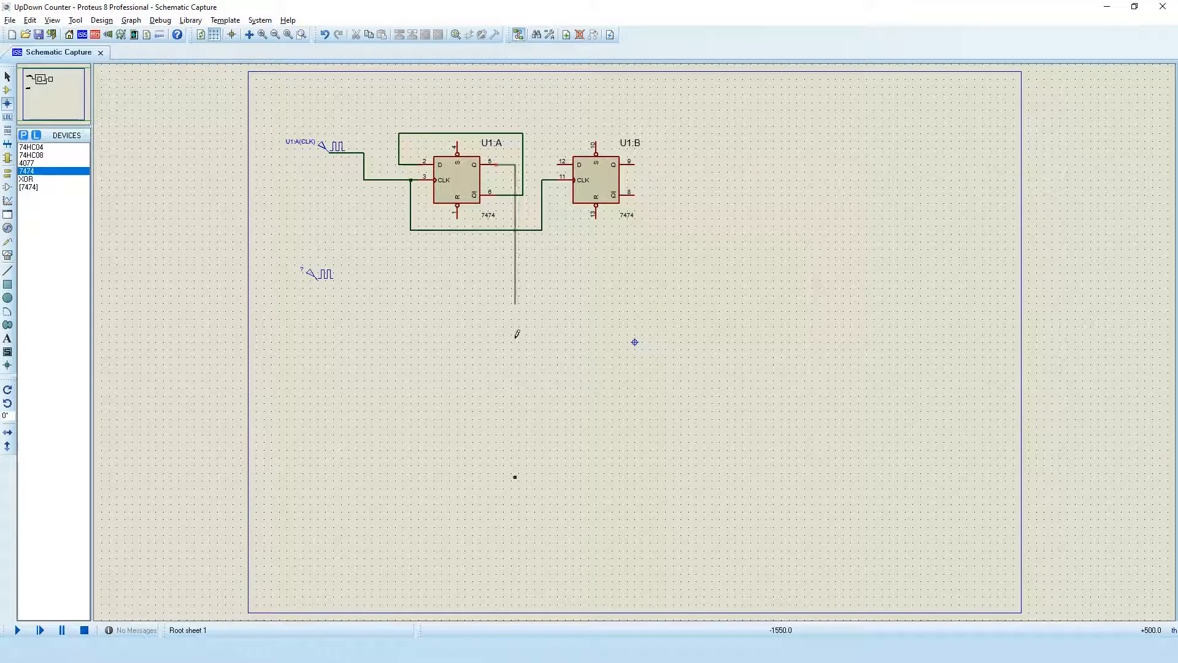
{"action": "left_click", "coordinate": [515, 477]}
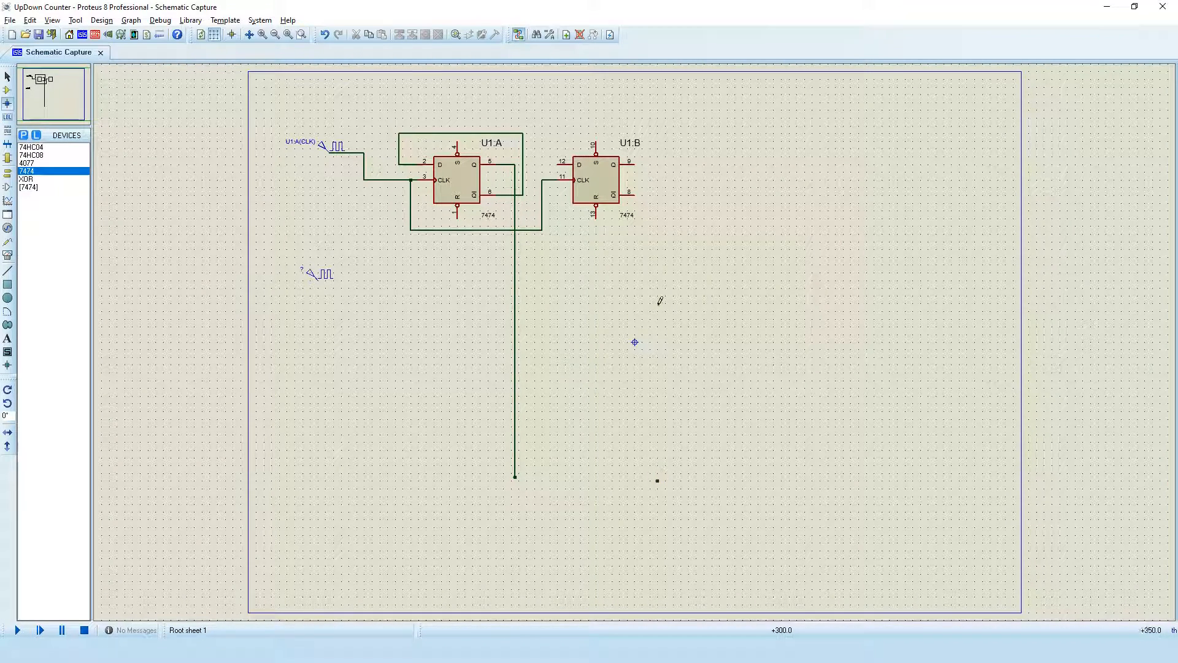
{"action": "left_click", "coordinate": [637, 165]}
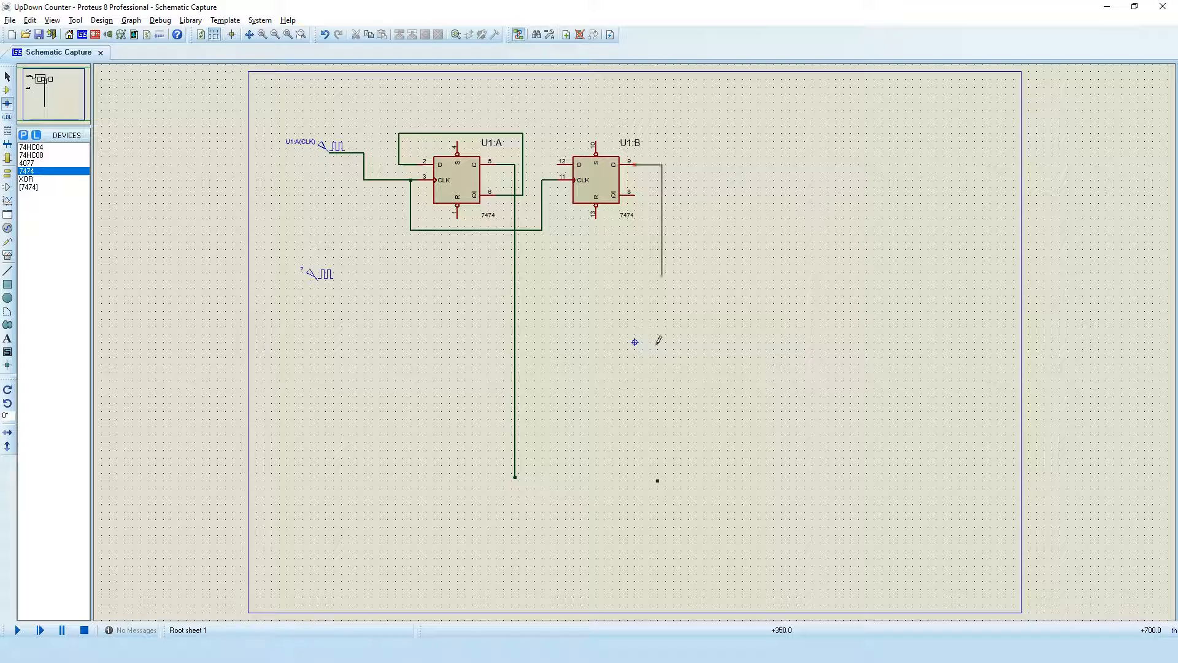
{"action": "left_click", "coordinate": [658, 480]}
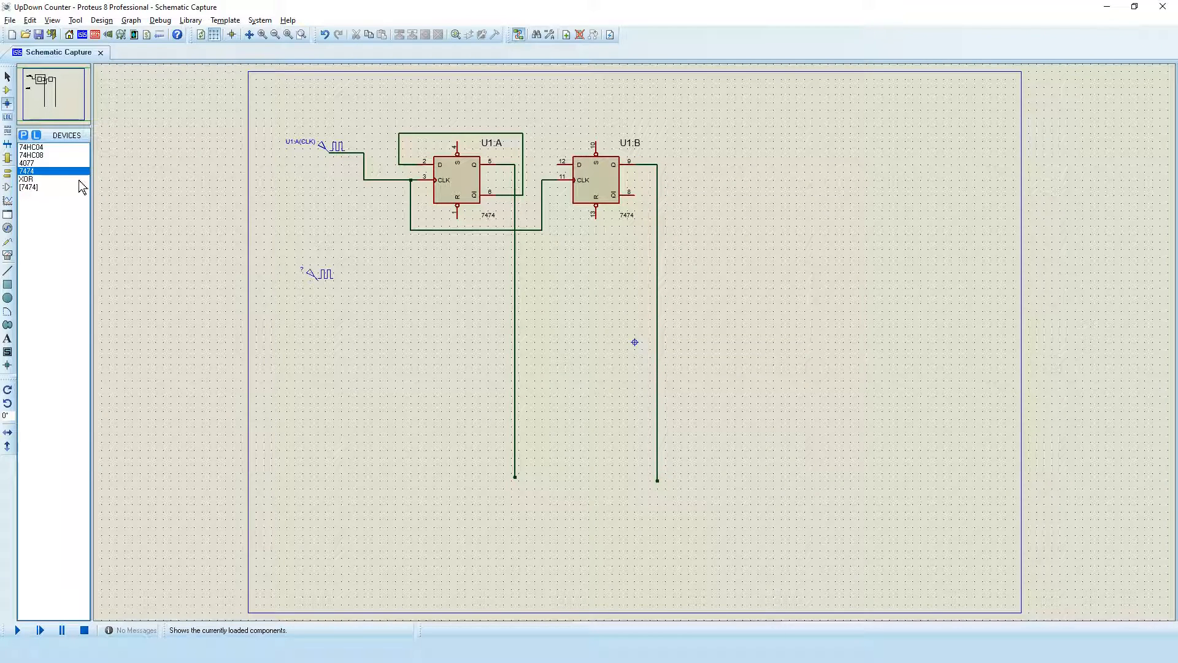
- Place a 74HC04 inverter just below the lower clock generator and wire its input to that generator
{"action": "left_click", "coordinate": [30, 148]}
{"action": "left_click", "coordinate": [345, 295]}
{"action": "left_click", "coordinate": [344, 301]}
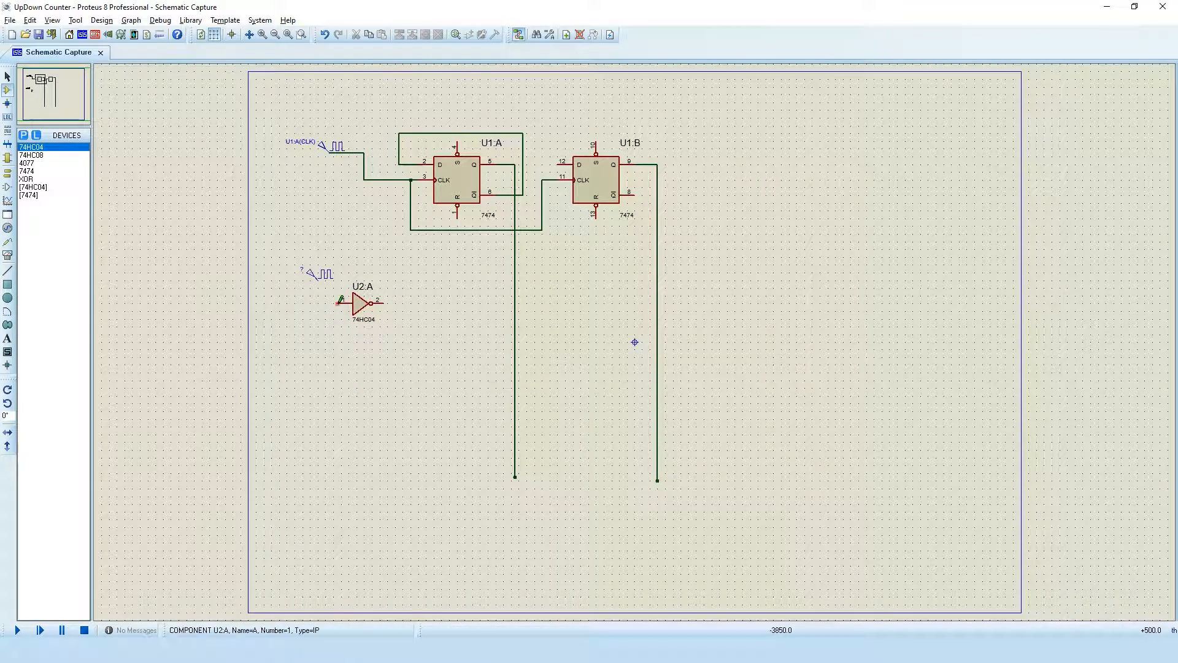
{"action": "left_click", "coordinate": [317, 278]}
- Place junction dots well below inverter U2:A and wire its output and its input line down to them
{"action": "left_click", "coordinate": [7, 105]}
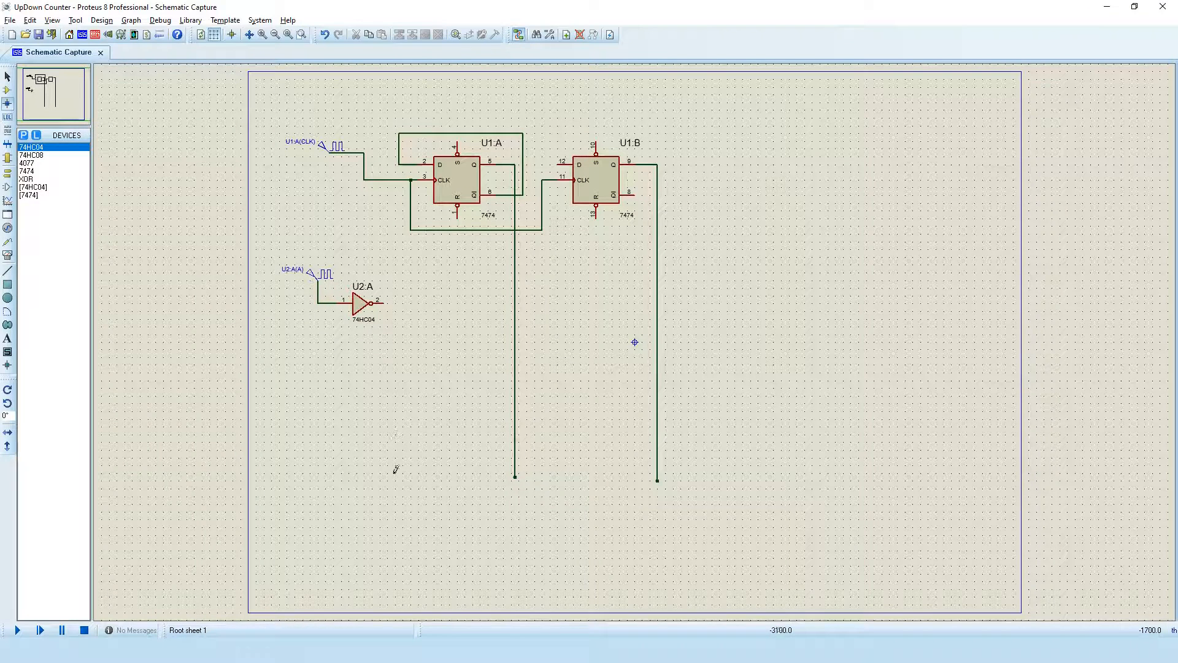
{"action": "left_click", "coordinate": [383, 303]}
{"action": "double_click", "coordinate": [393, 472]}
{"action": "left_click", "coordinate": [330, 473]}
{"action": "left_click", "coordinate": [330, 473]}
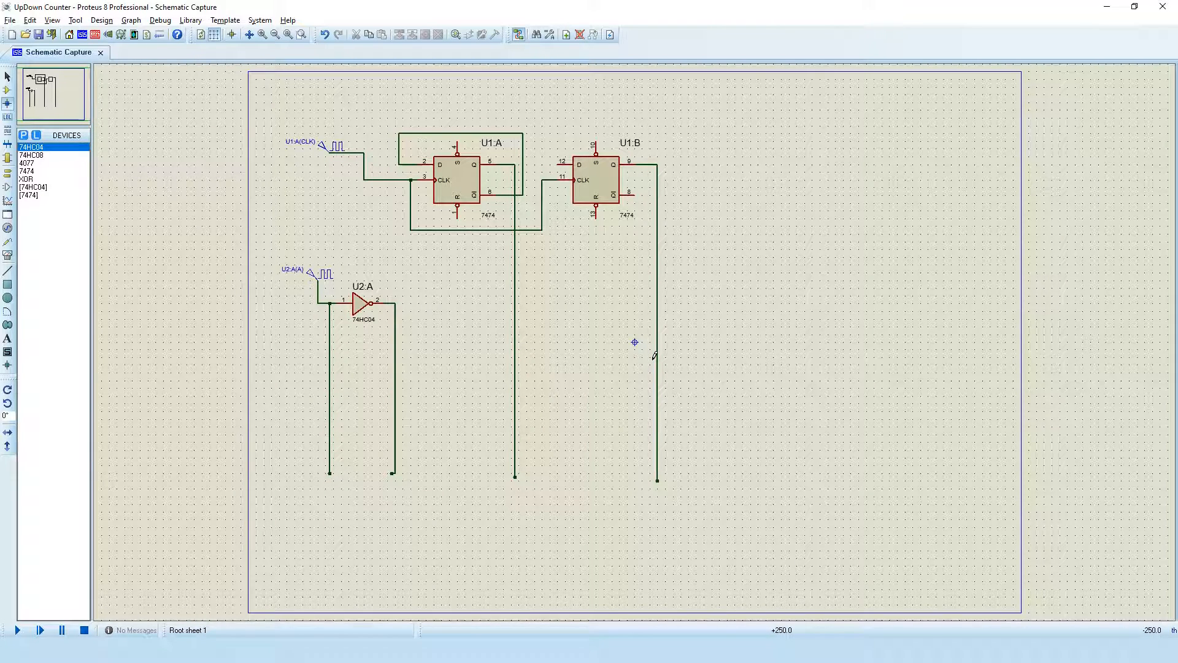
- Place an XOR gate beside the U1:B Q line and wire its output to the first input of a new 74HC08 AND gate
{"action": "left_click", "coordinate": [26, 179]}
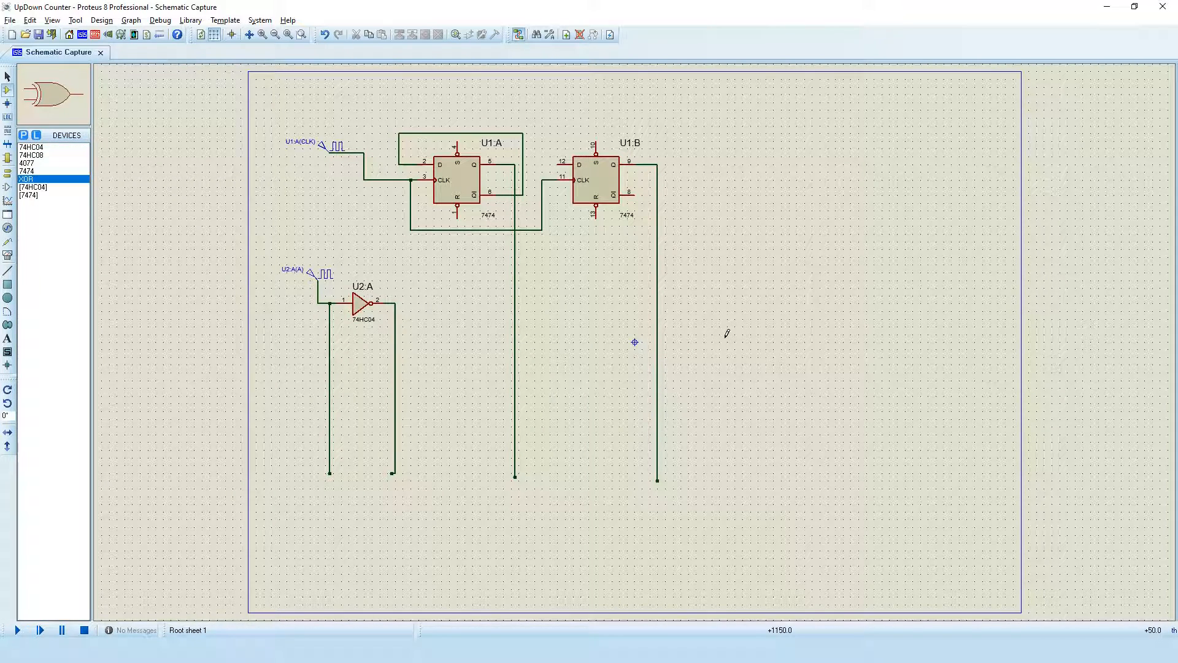
{"action": "left_click", "coordinate": [706, 327]}
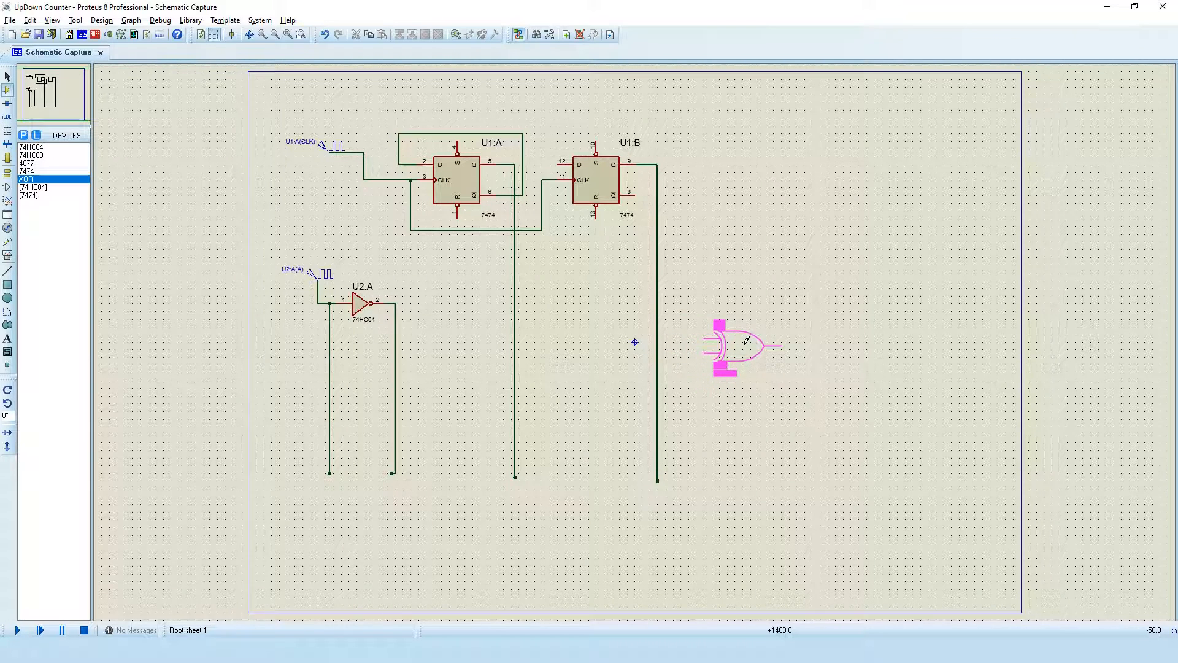
{"action": "left_click", "coordinate": [737, 345]}
{"action": "left_click", "coordinate": [31, 155]}
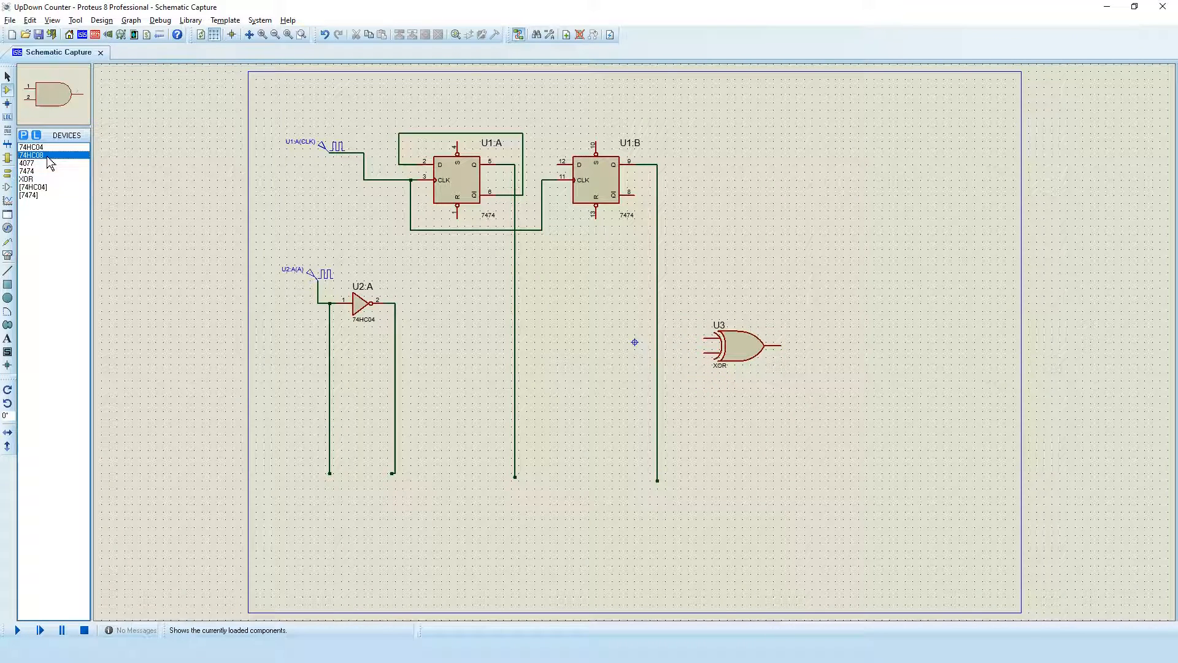
{"action": "left_click", "coordinate": [812, 376]}
{"action": "left_click", "coordinate": [781, 345]}
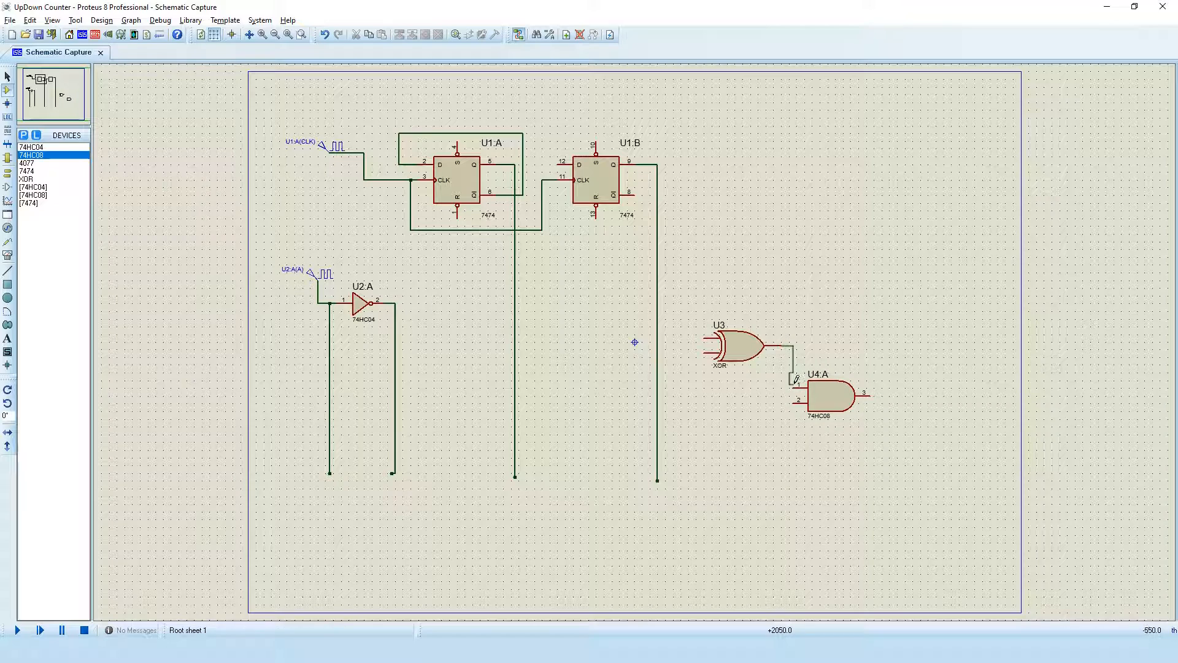
{"action": "left_click", "coordinate": [796, 387]}
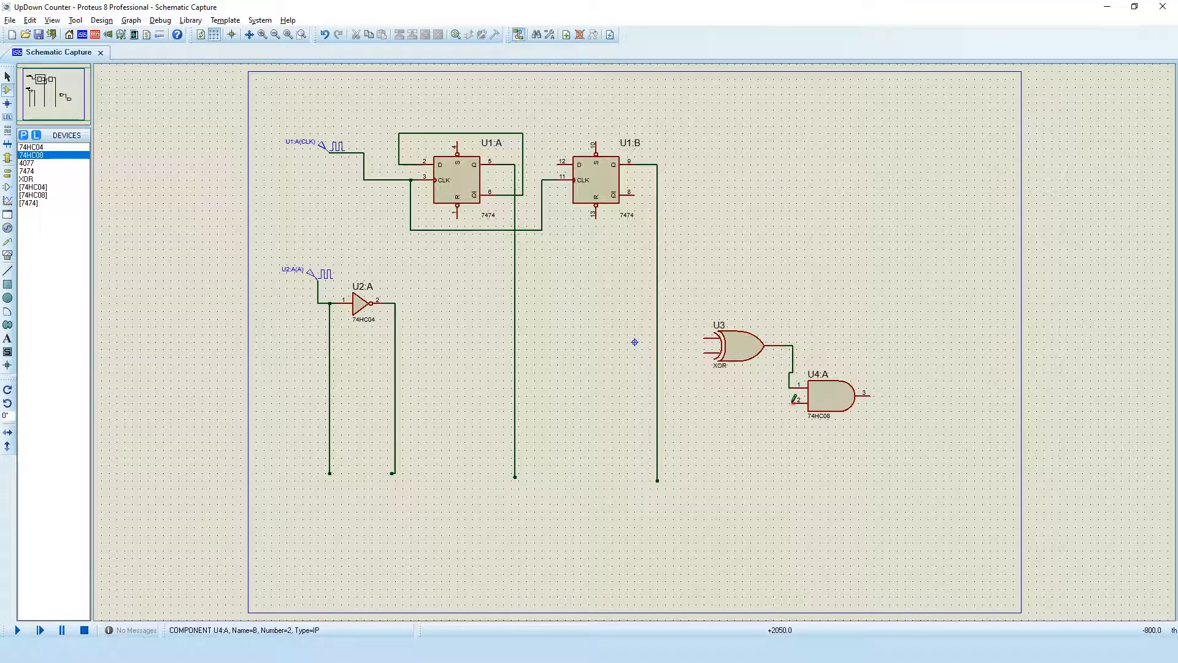
- Wire U4:A's second input to the inverter output line and U3's inputs to the Q lines of U1:B and U1:A
{"action": "left_click", "coordinate": [794, 400]}
{"action": "left_click", "coordinate": [396, 403]}
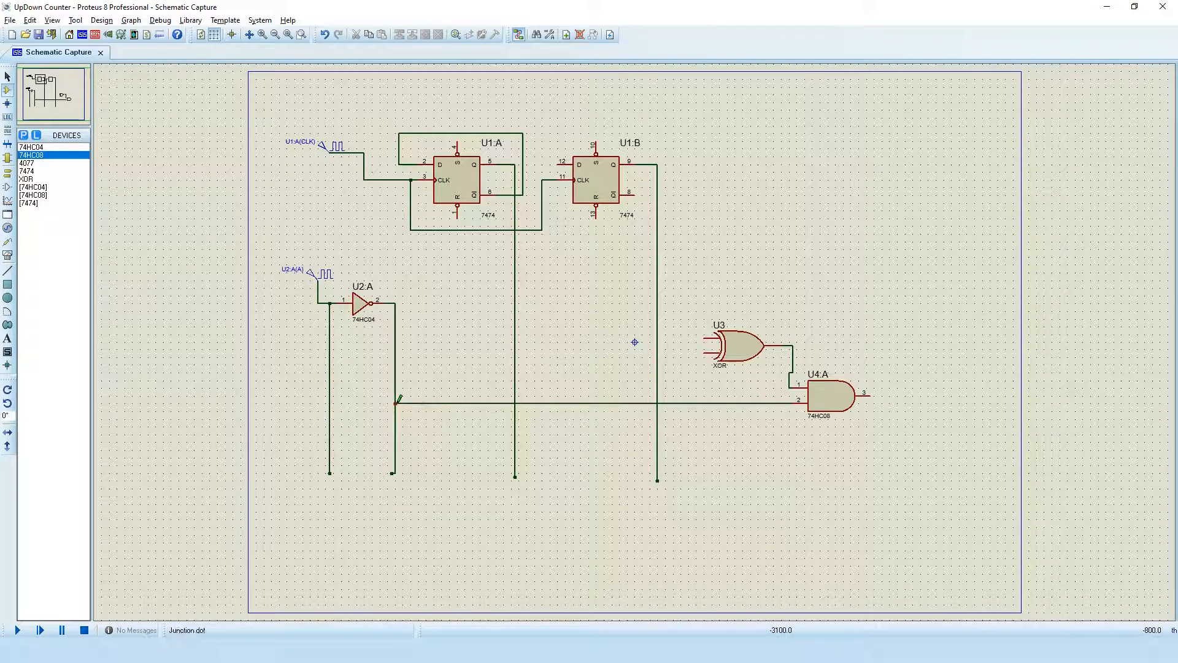
{"action": "left_click", "coordinate": [706, 337]}
{"action": "left_click", "coordinate": [704, 353]}
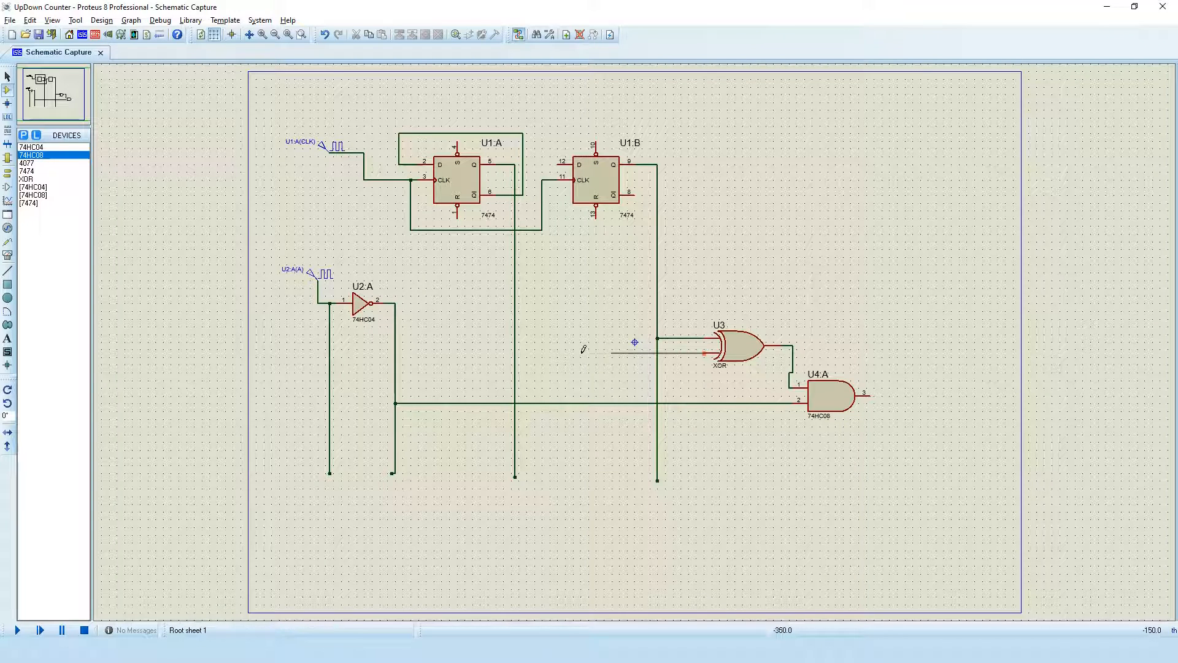
{"action": "left_click", "coordinate": [515, 353]}
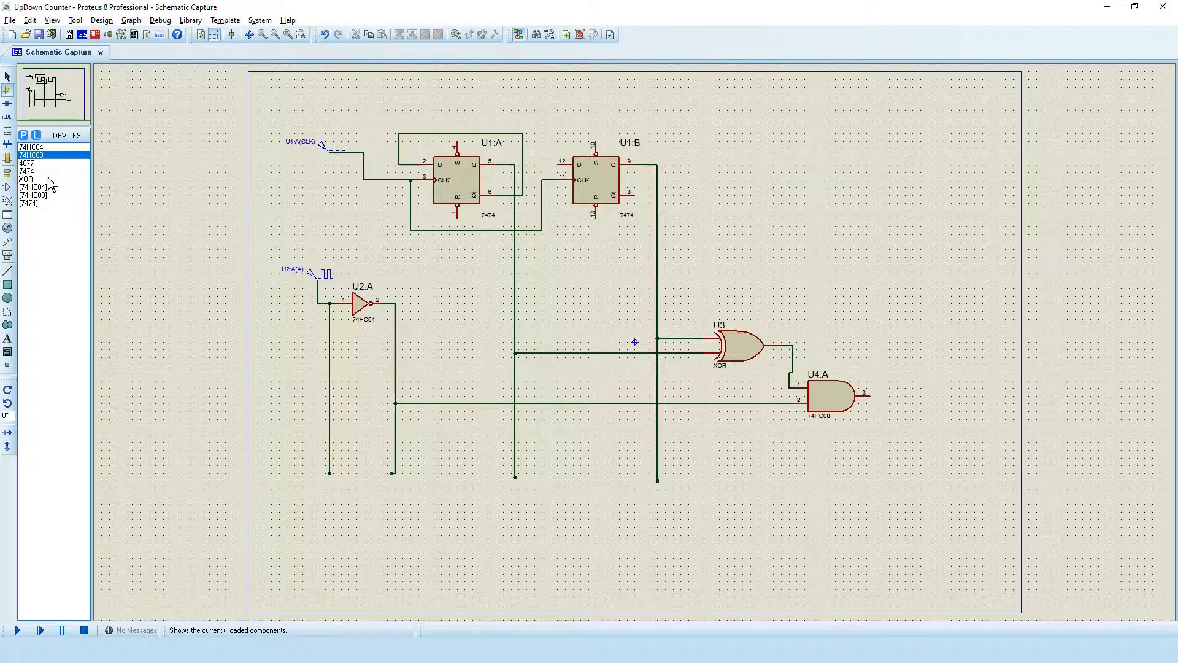
- Place a 4077 XNOR gate below the XOR gate and wire its output to the first input of a second 74HC08 AND gate
{"action": "left_click", "coordinate": [27, 162]}
{"action": "left_click", "coordinate": [794, 485]}
{"action": "left_click", "coordinate": [746, 477]}
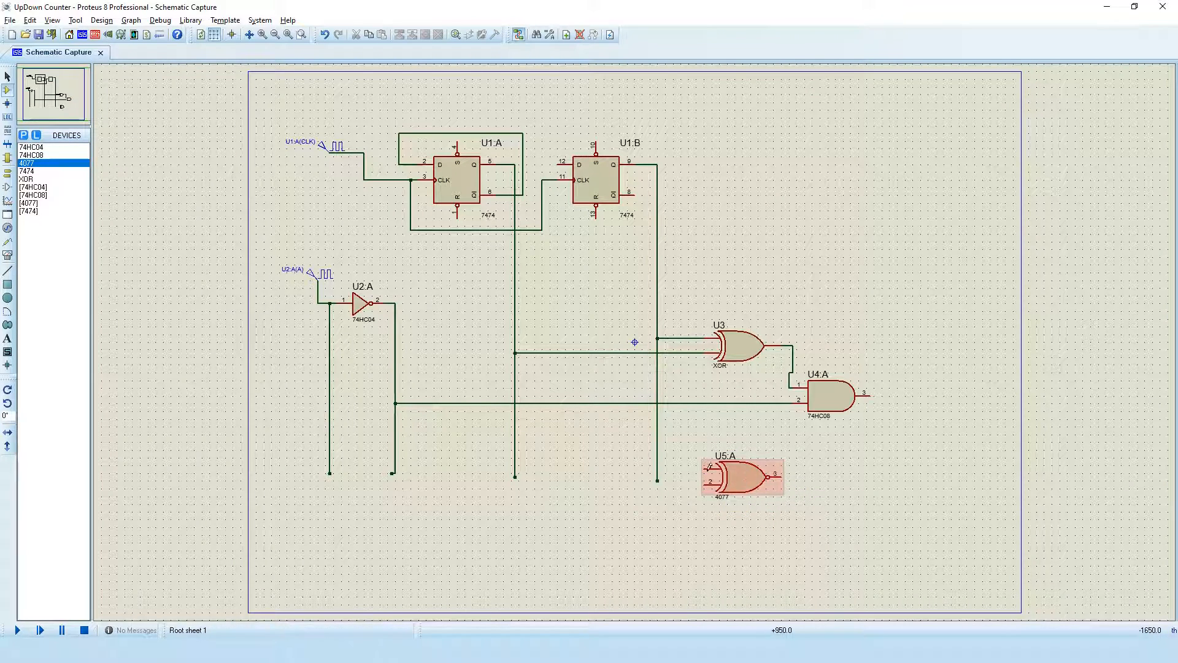
{"action": "left_click", "coordinate": [30, 155]}
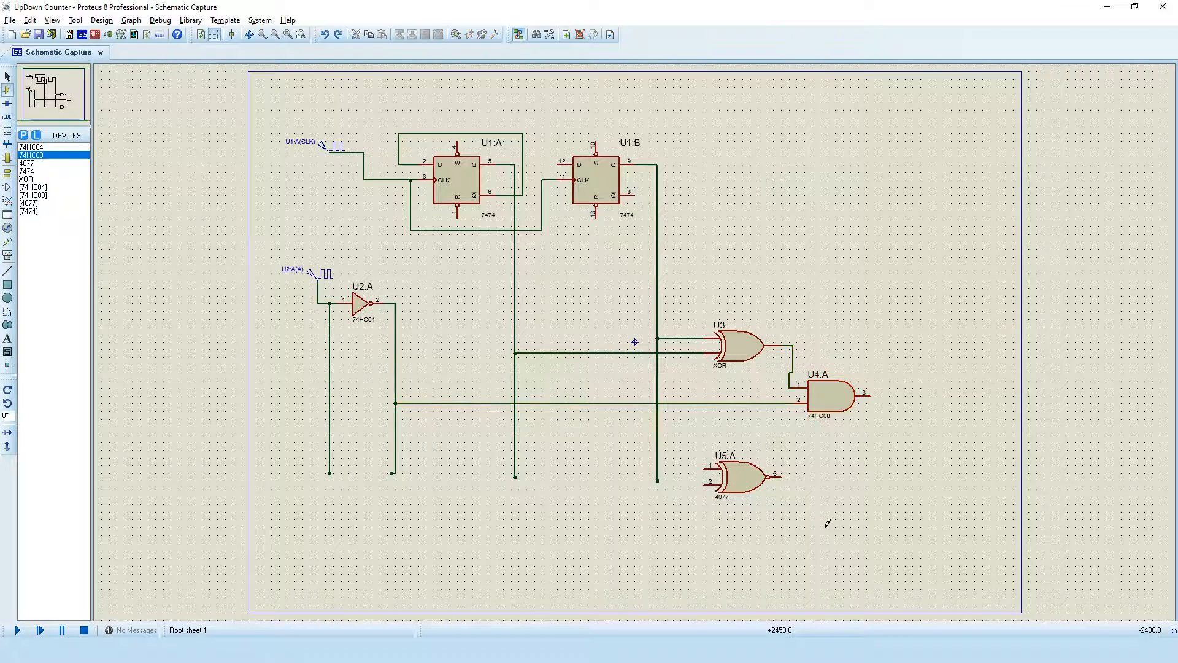
{"action": "left_click", "coordinate": [818, 491]}
{"action": "left_click", "coordinate": [781, 474]}
{"action": "left_click", "coordinate": [800, 501]}
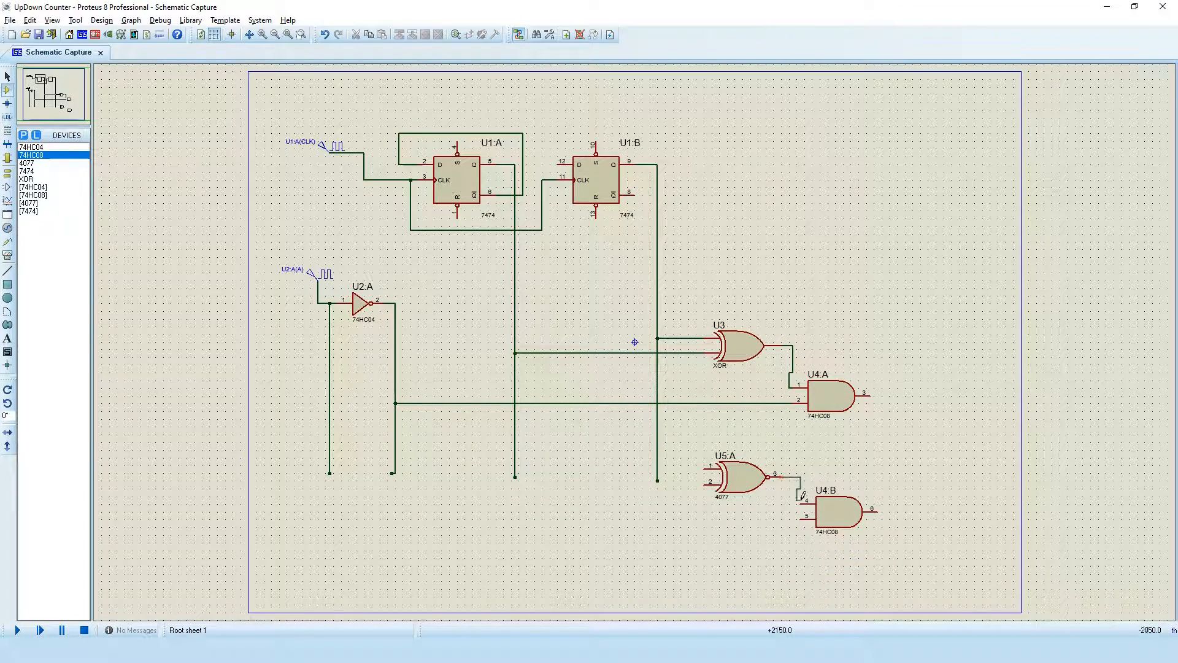
- Wire U5:A's inputs to the Q lines of U1:B and U1:A and U4:B's second input to the non-inverted generator line
{"action": "left_click", "coordinate": [706, 466]}
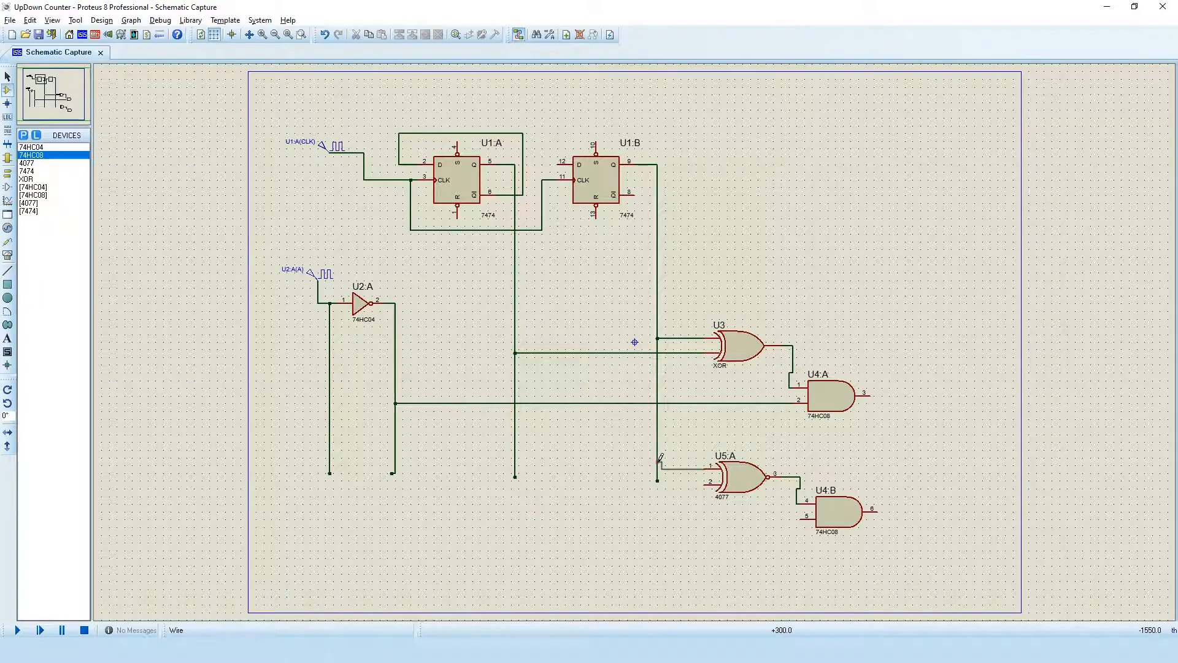
{"action": "left_click", "coordinate": [707, 484]}
{"action": "left_click", "coordinate": [514, 461]}
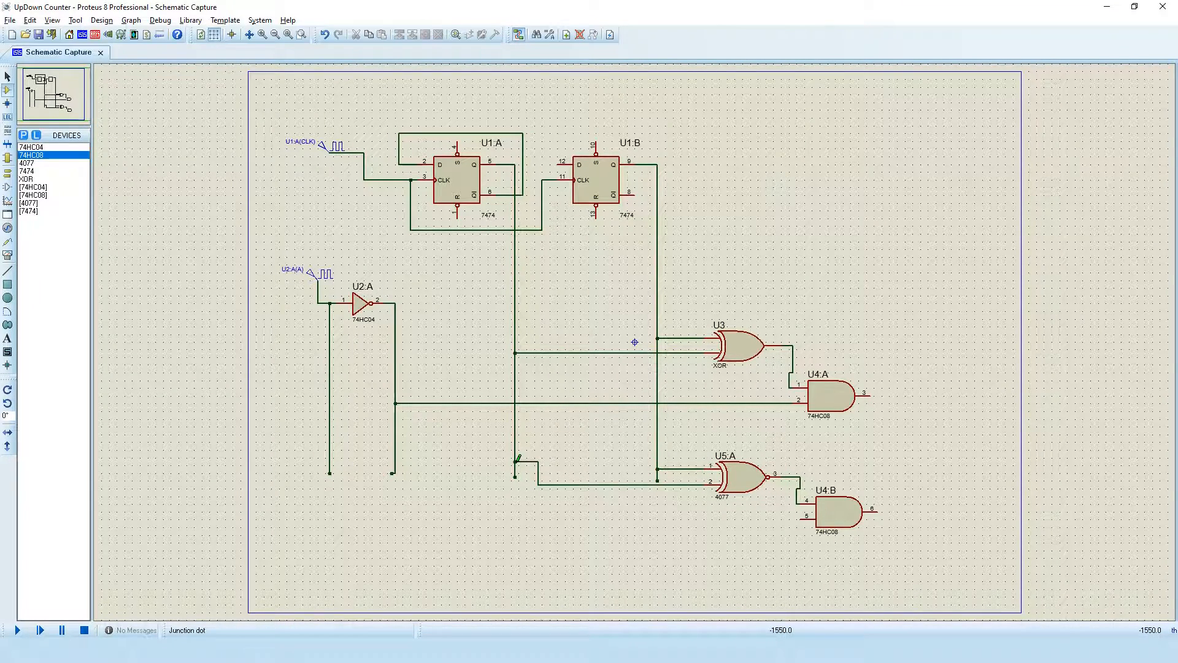
{"action": "left_click", "coordinate": [802, 519]}
{"action": "left_click", "coordinate": [330, 451]}
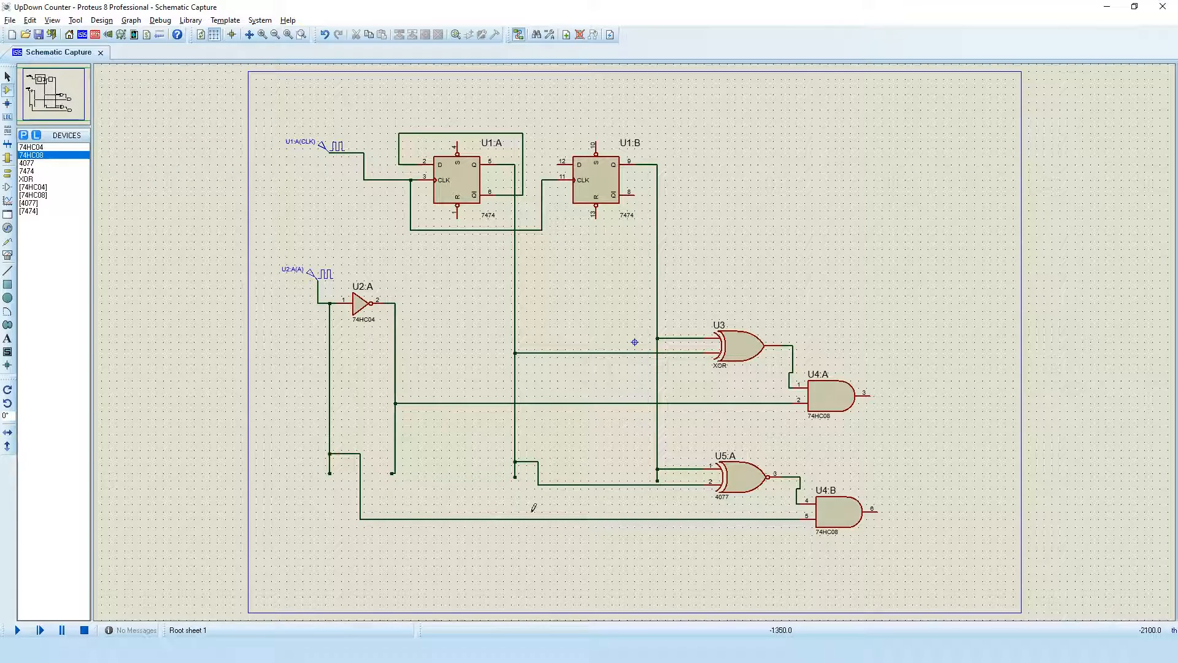
- Add the simple 2-input OR gate from the device library and place it beside the two AND gates
{"action": "double_click", "coordinate": [54, 203]}
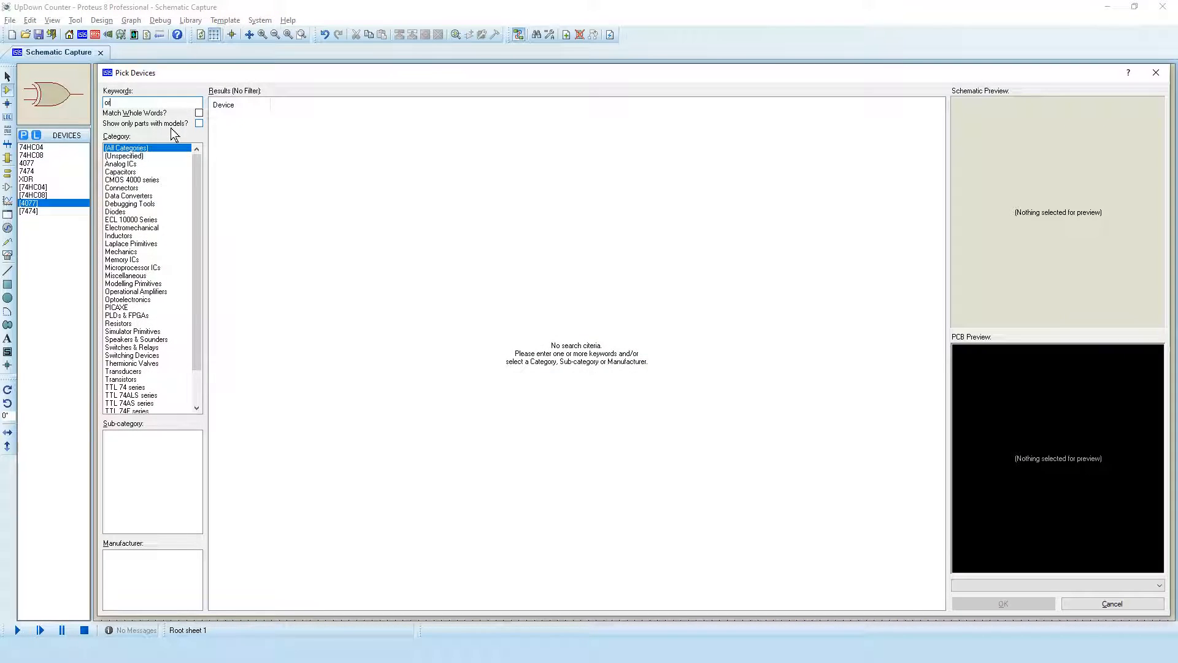
{"action": "double_click", "coordinate": [275, 117]}
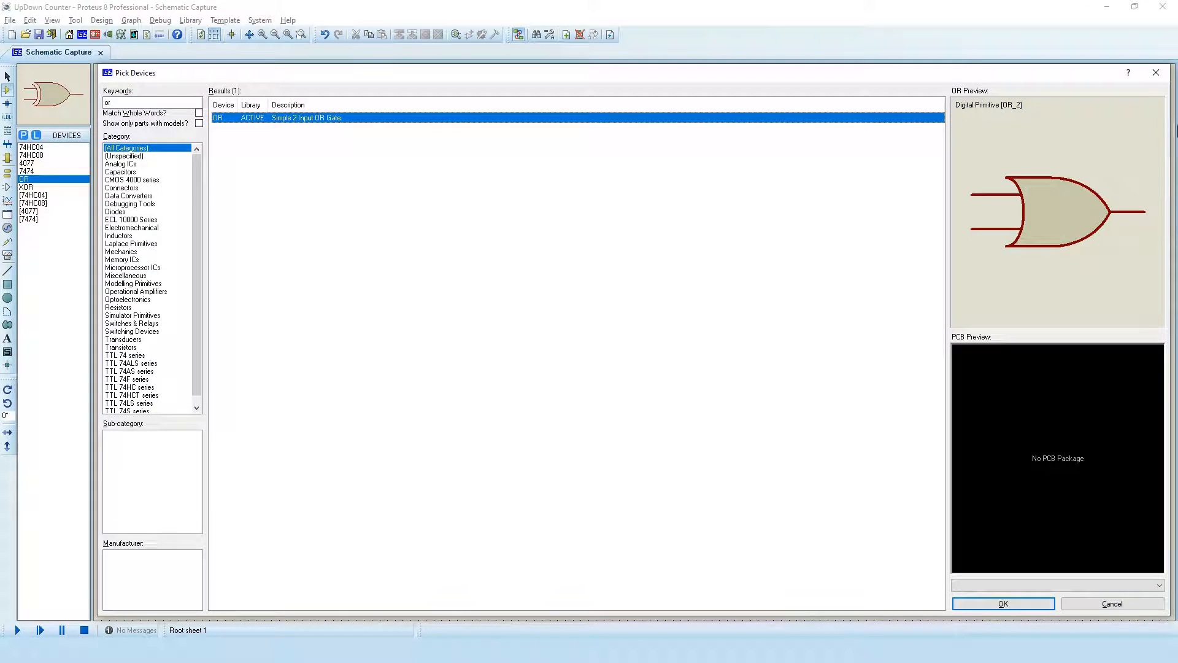
{"action": "left_click", "coordinate": [1156, 73]}
{"action": "left_click", "coordinate": [904, 443]}
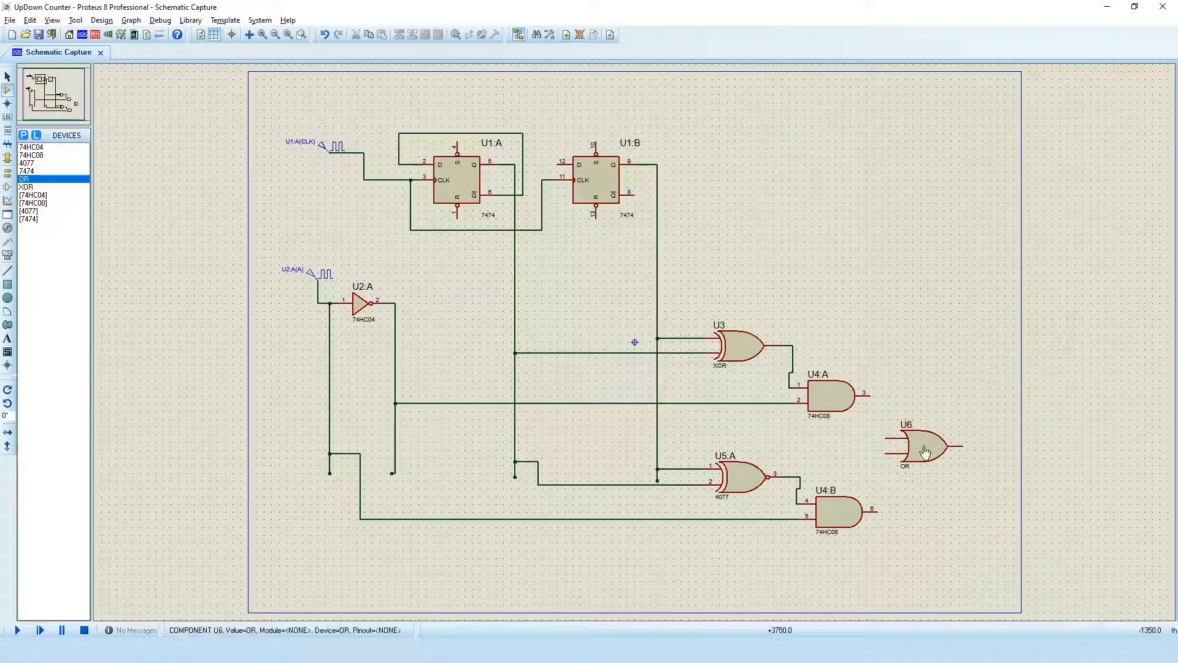
- Wire the outputs of U4:A and U4:B into OR gate U6 and route its output around to the D input of U1:B
{"action": "left_click", "coordinate": [875, 393]}
{"action": "left_click", "coordinate": [887, 438]}
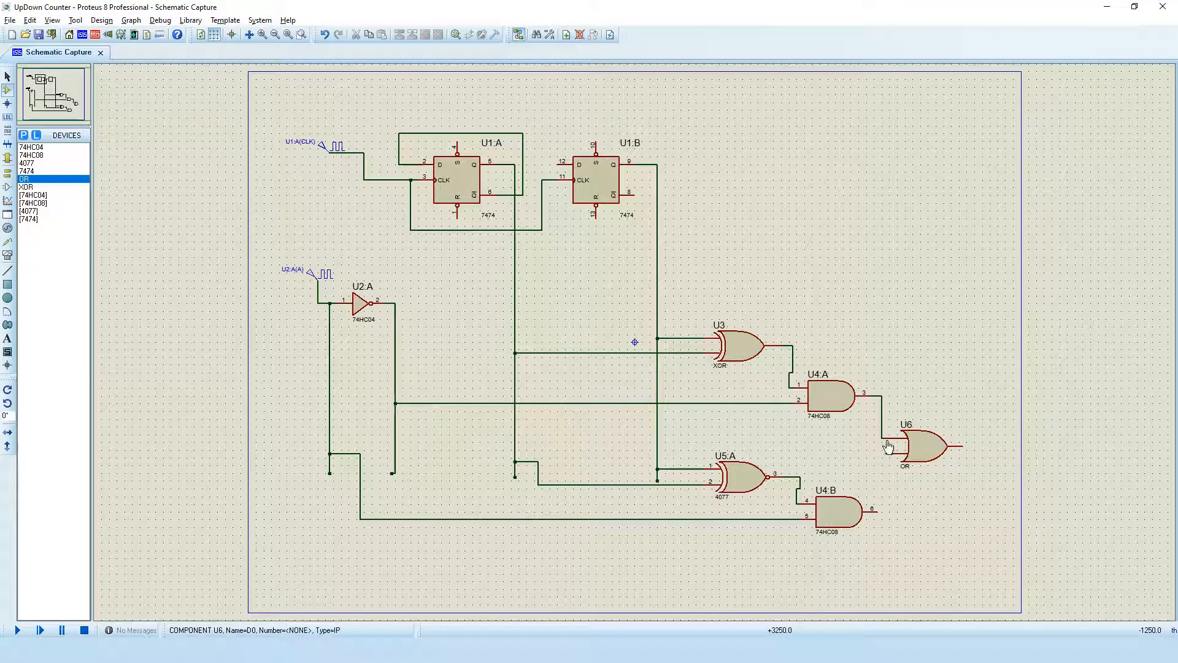
{"action": "left_click", "coordinate": [887, 454]}
{"action": "left_click", "coordinate": [880, 511]}
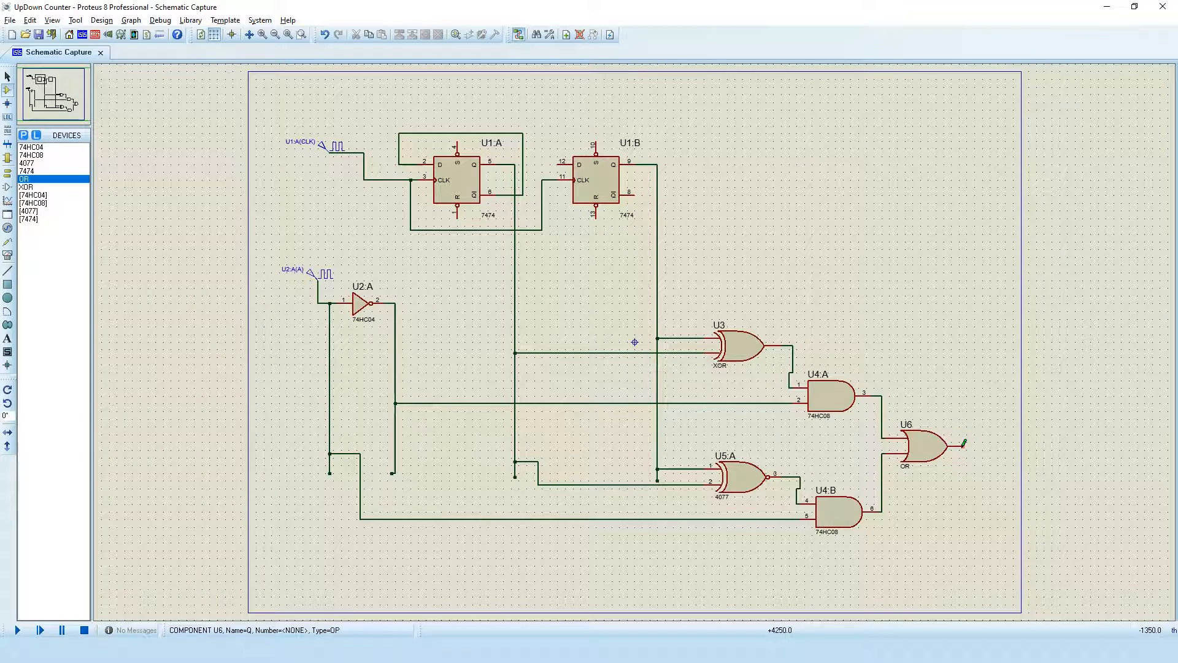
{"action": "left_click", "coordinate": [963, 446]}
{"action": "left_click", "coordinate": [971, 103]}
{"action": "left_click", "coordinate": [560, 165]}
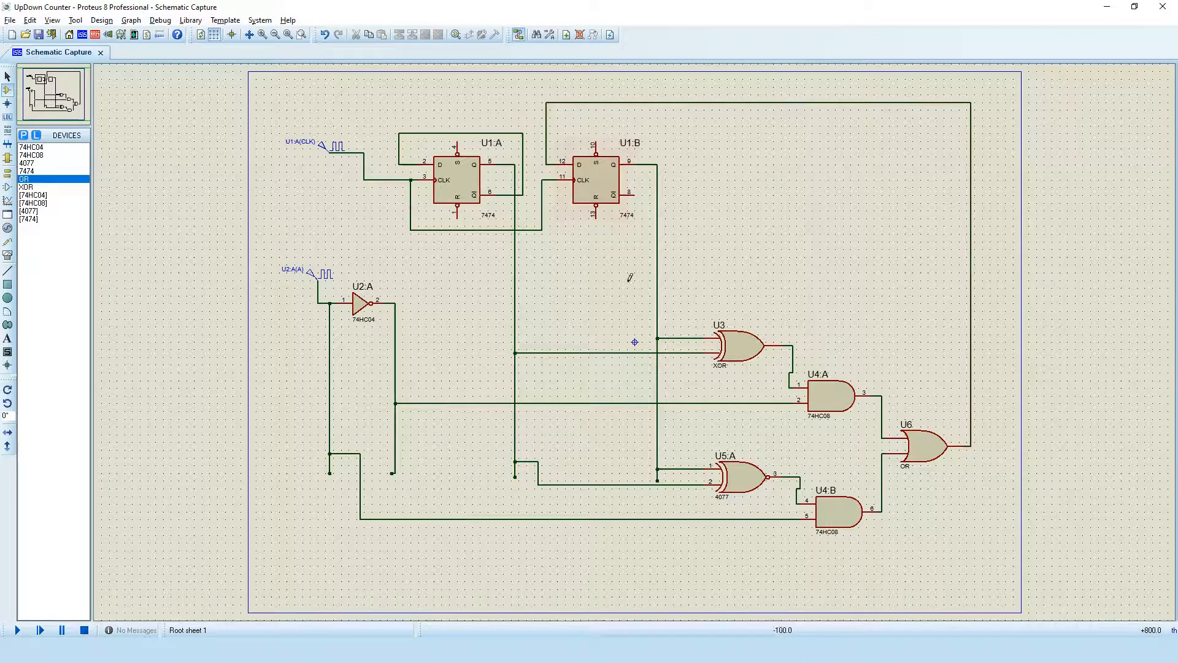
- Place an oscilloscope above the XOR gate, inside the feedback wire loop
{"action": "left_click", "coordinate": [7, 255]}
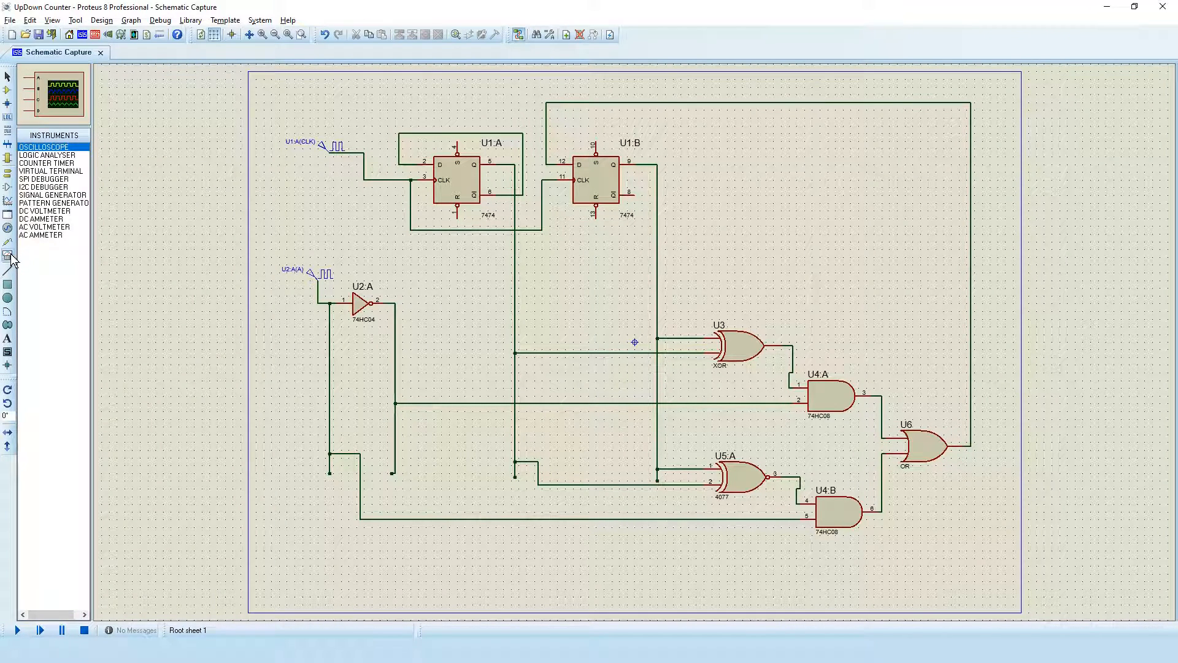
{"action": "left_click", "coordinate": [845, 221]}
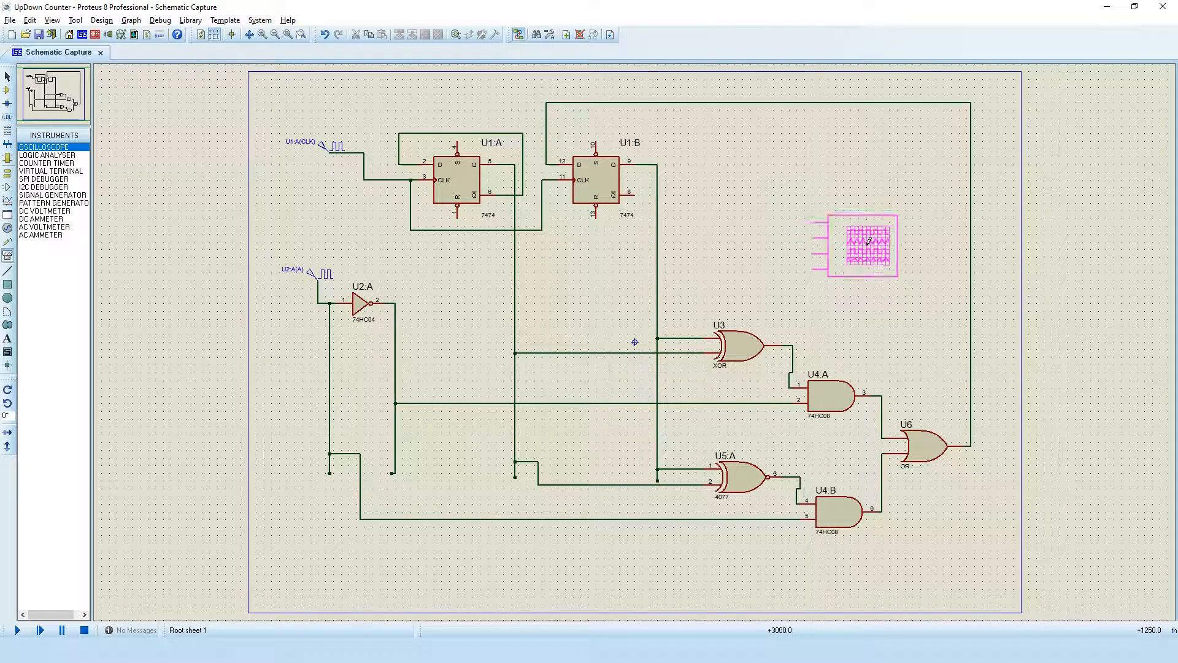
{"action": "left_click", "coordinate": [847, 241]}
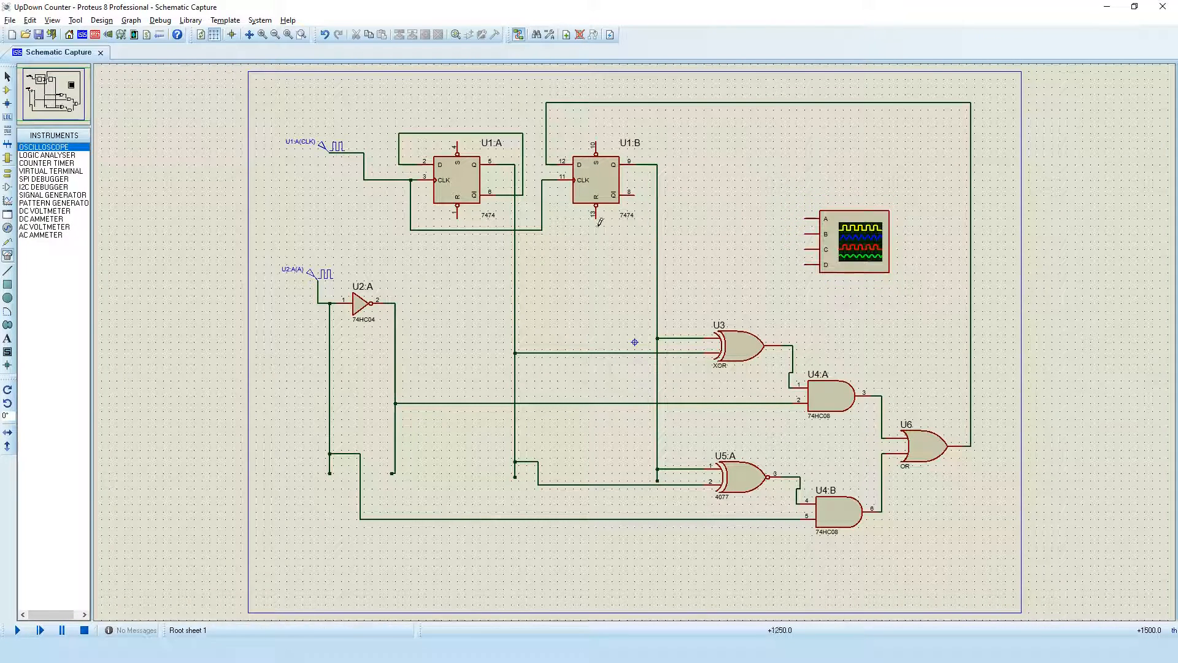
- Wire oscilloscope channels A to D to the CLK line, the lower clock generator, U1:A's Q line and U1:B's Q line respectively
{"action": "left_click", "coordinate": [364, 241]}
{"action": "left_click", "coordinate": [677, 241]}
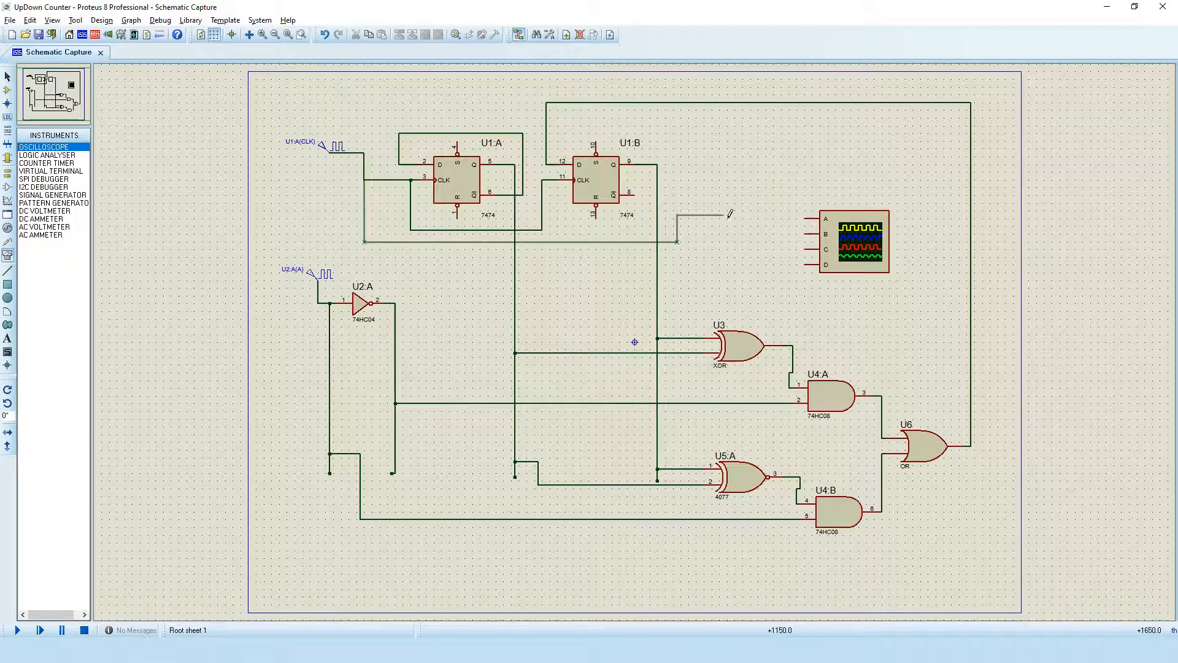
{"action": "left_click", "coordinate": [806, 218]}
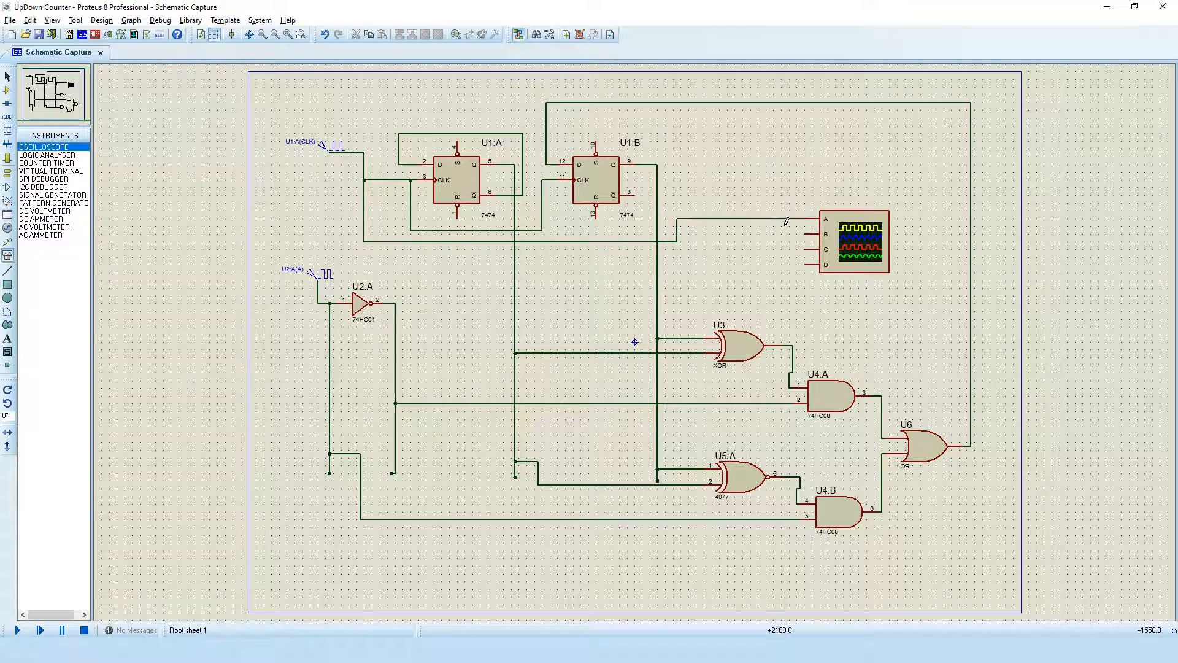
{"action": "left_click", "coordinate": [319, 291]}
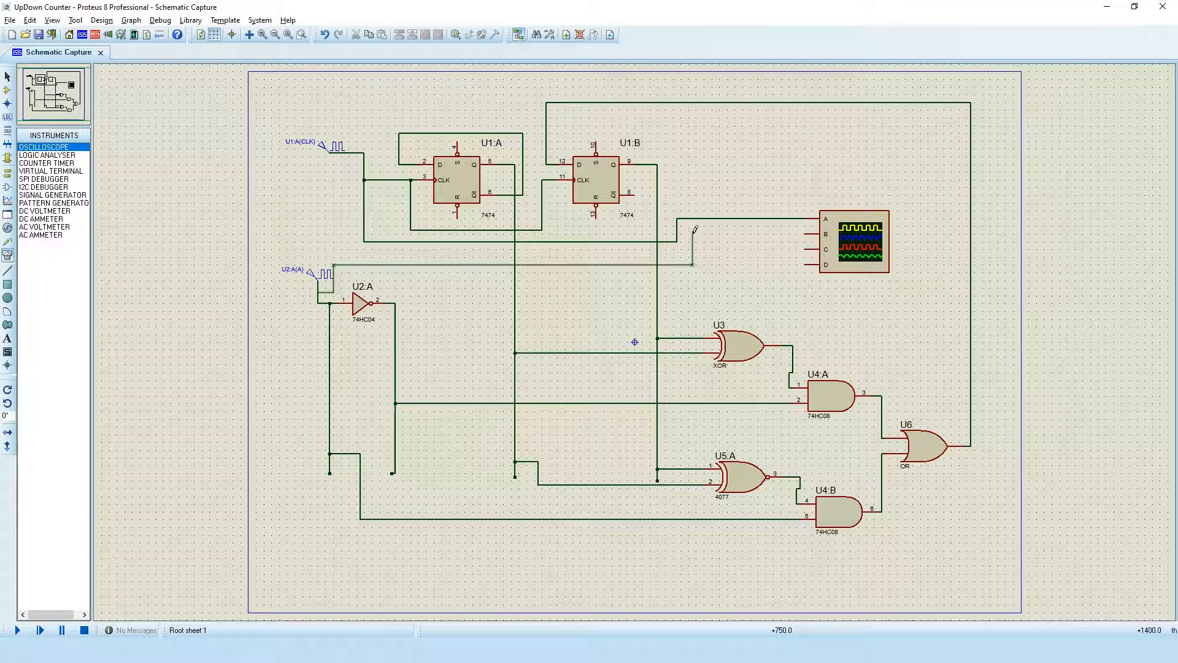
{"action": "left_click", "coordinate": [804, 237]}
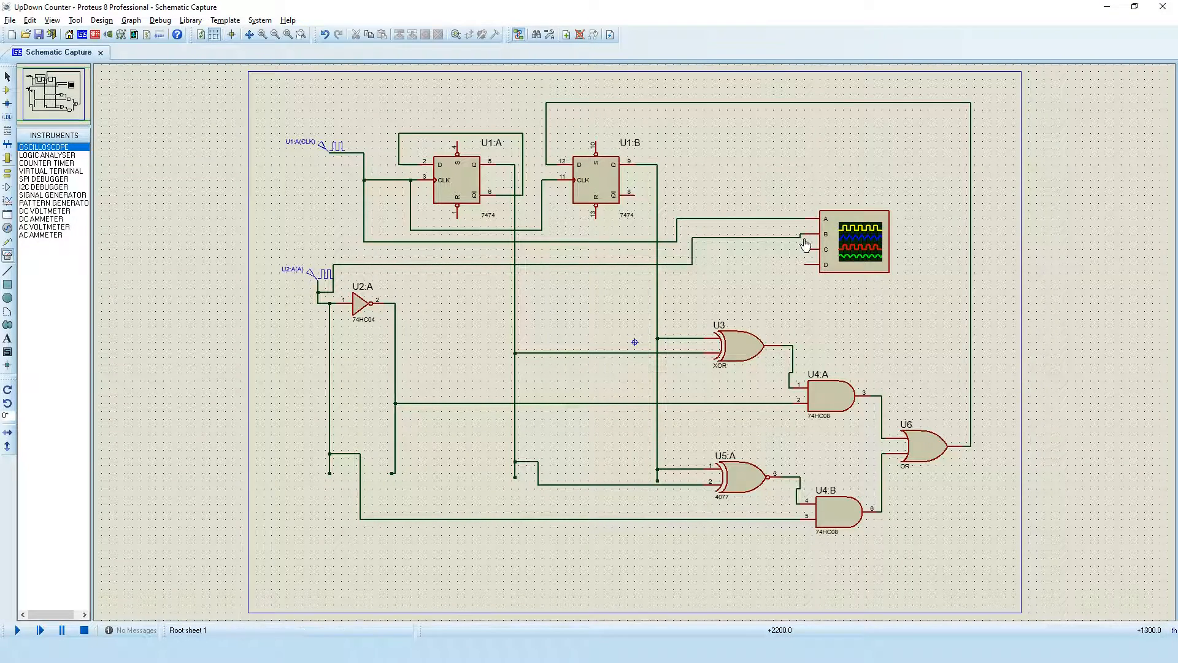
{"action": "left_click", "coordinate": [805, 249]}
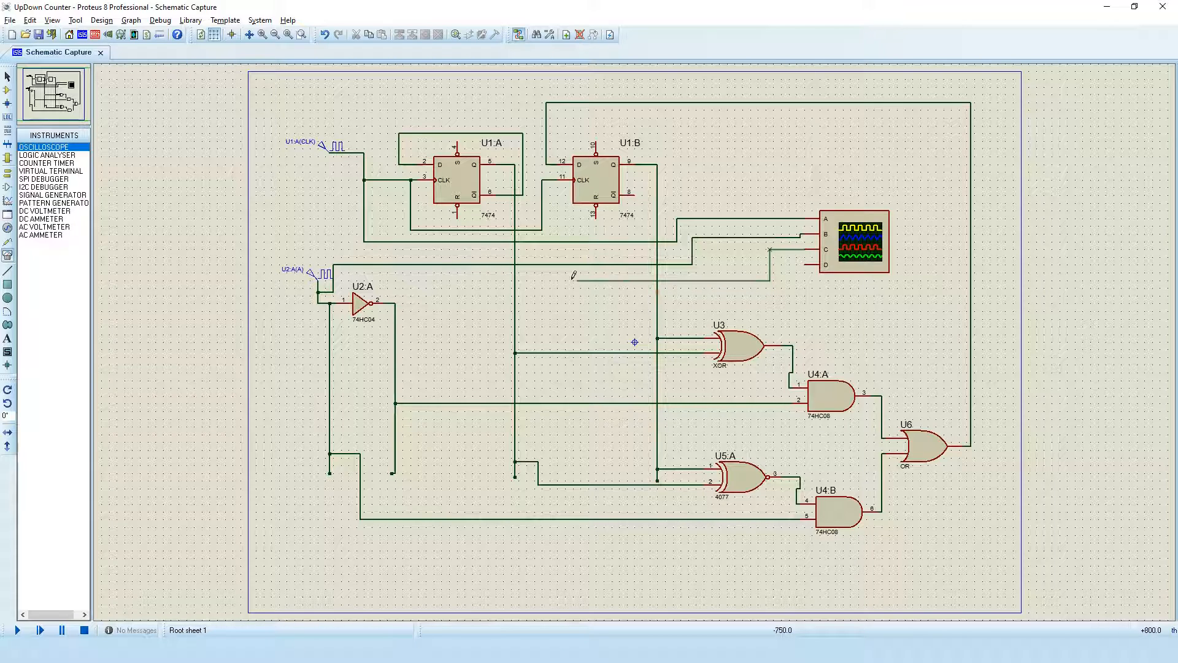
{"action": "left_click", "coordinate": [516, 283]}
{"action": "left_click", "coordinate": [806, 265]}
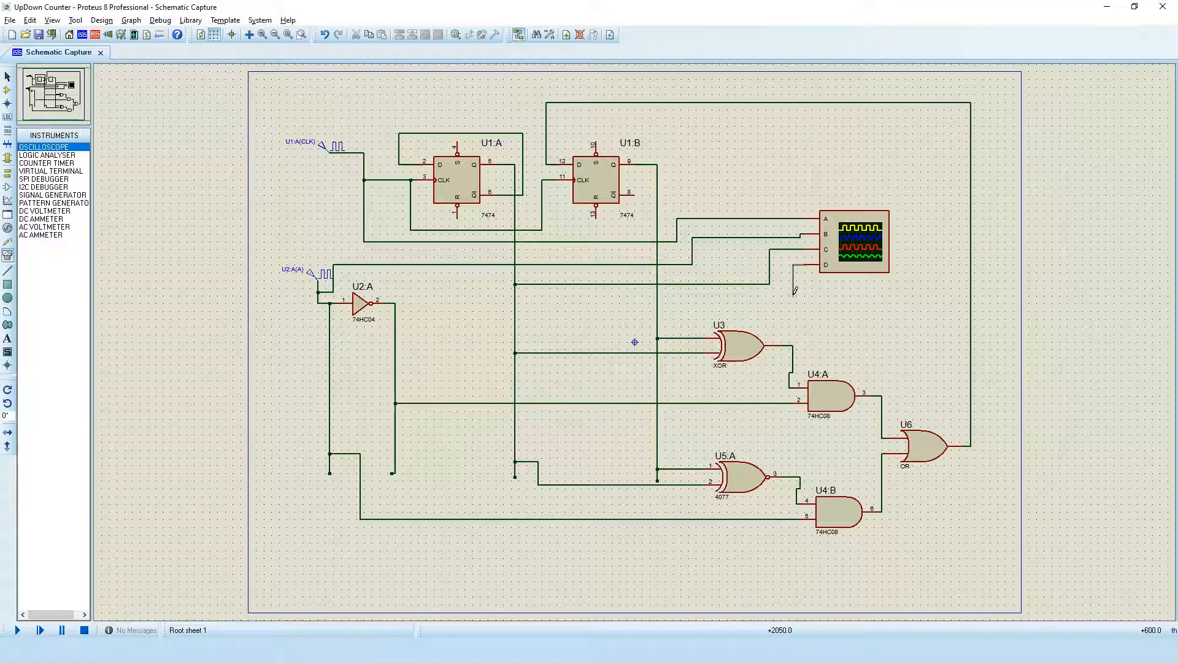
{"action": "left_click", "coordinate": [657, 299]}
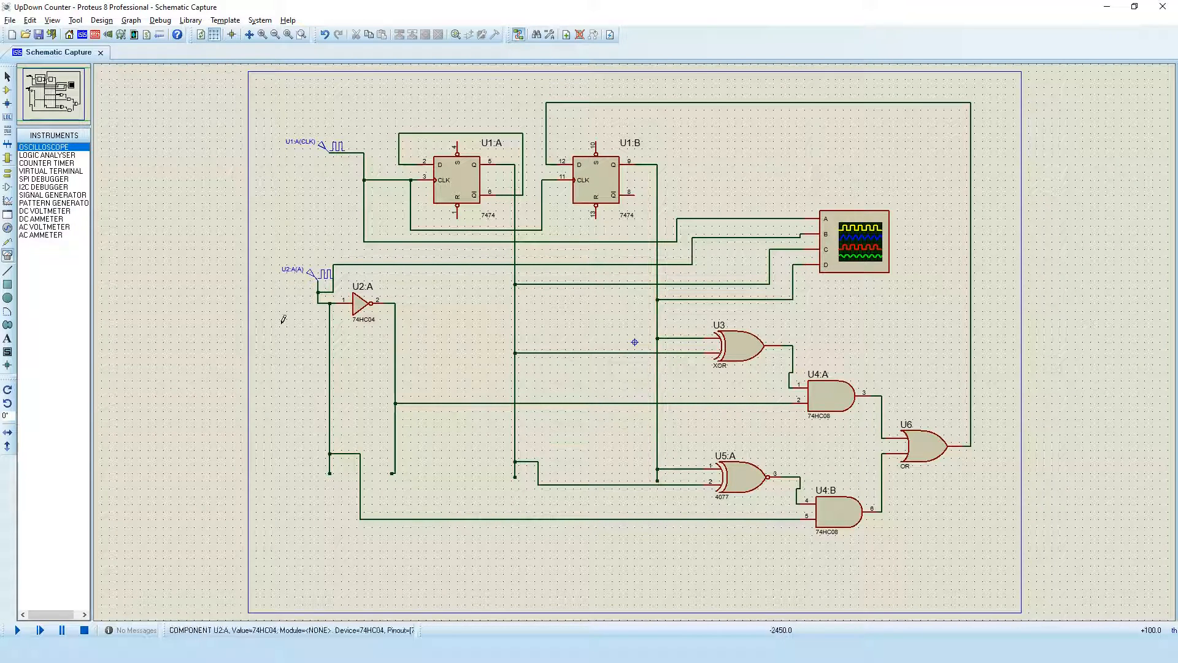
- Run the simulation and adjust the horizontal position of the traces on the digital oscilloscope
{"action": "left_click", "coordinate": [16, 630]}
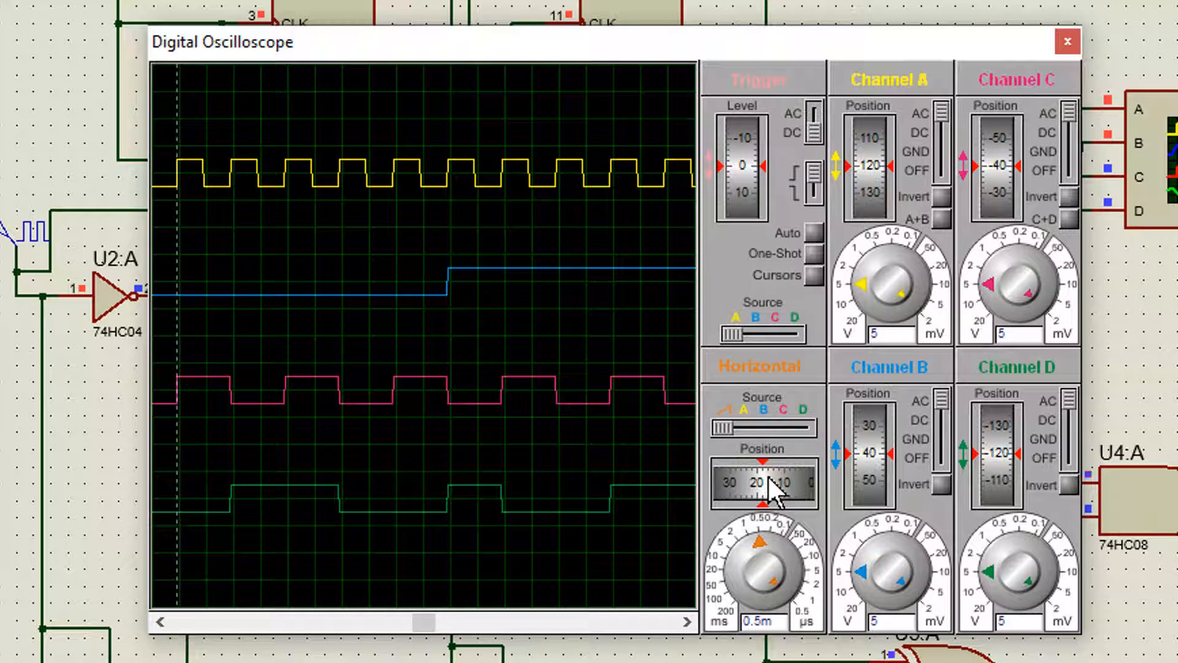
{"action": "mouse_move", "coordinate": [768, 475]}
{"action": "left_mouse_down"}
{"action": "mouse_move", "coordinate": [761, 482]}
{"action": "mouse_move", "coordinate": [796, 473]}
{"action": "mouse_move", "coordinate": [780, 472]}
{"action": "left_mouse_up"}
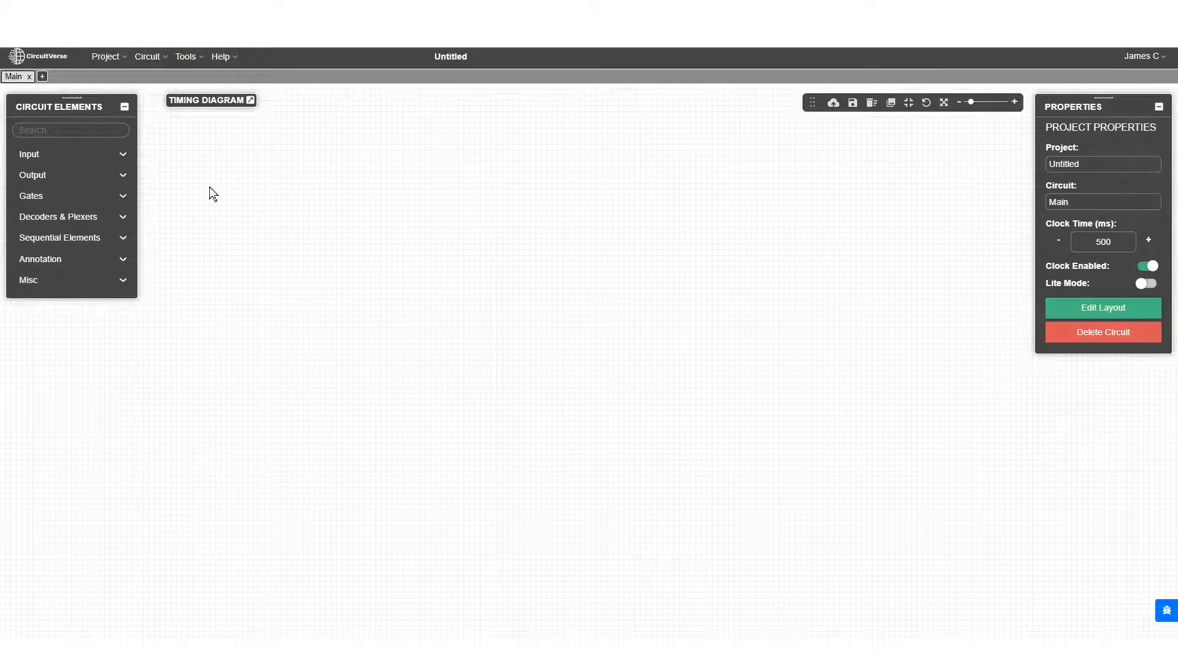
- Place a clock source and two D flip-flops side by side near the upper part of the canvas
{"action": "left_click", "coordinate": [123, 238]}
{"action": "left_click", "coordinate": [68, 326]}
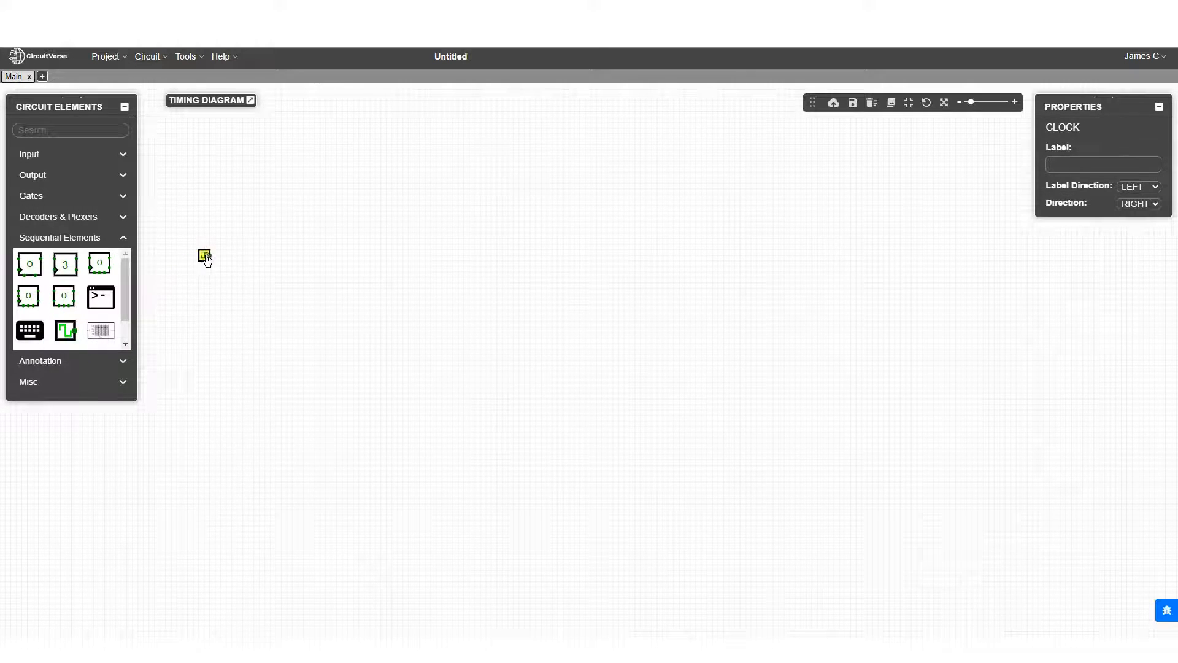
{"action": "left_click", "coordinate": [34, 261]}
{"action": "left_click", "coordinate": [33, 263]}
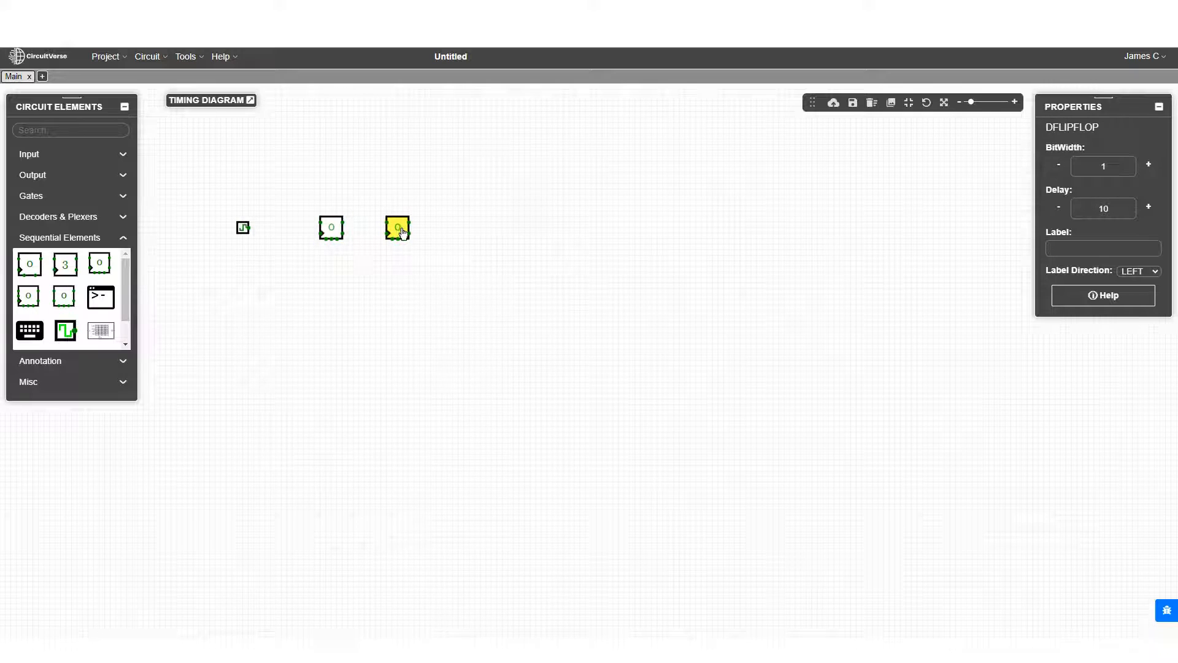
- Place a NOT gate below the clock source and stack an XOR gate above an XNOR gate beyond the flip-flops
{"action": "left_click", "coordinate": [113, 195]}
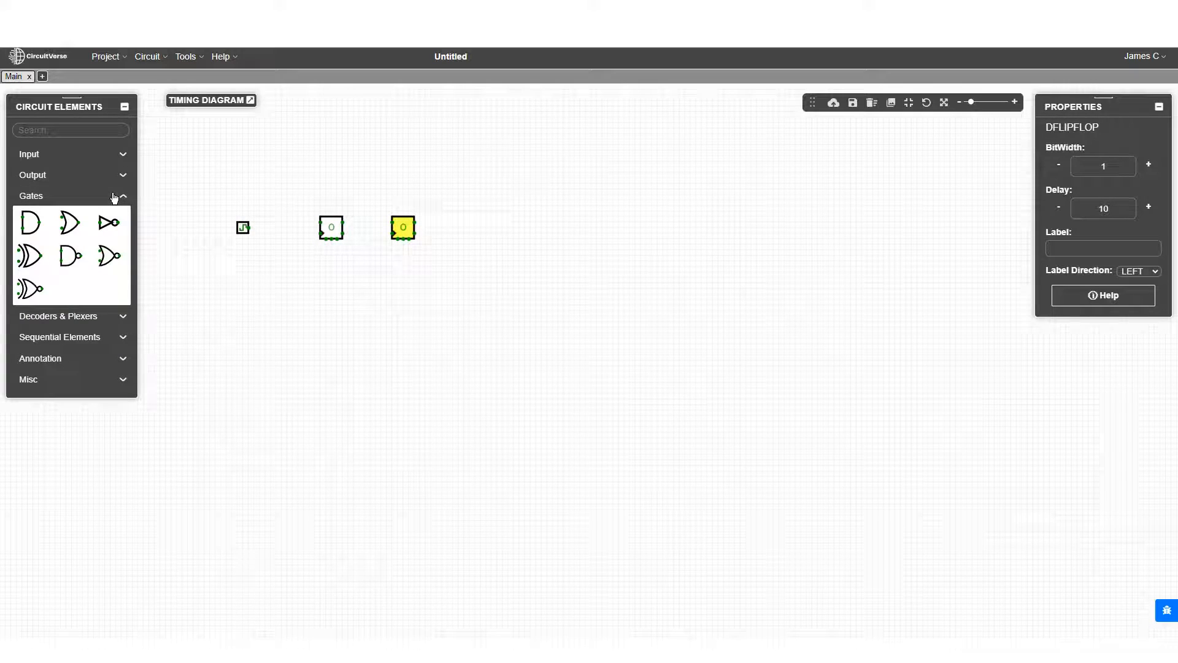
{"action": "left_click", "coordinate": [109, 223]}
{"action": "left_click", "coordinate": [271, 295]}
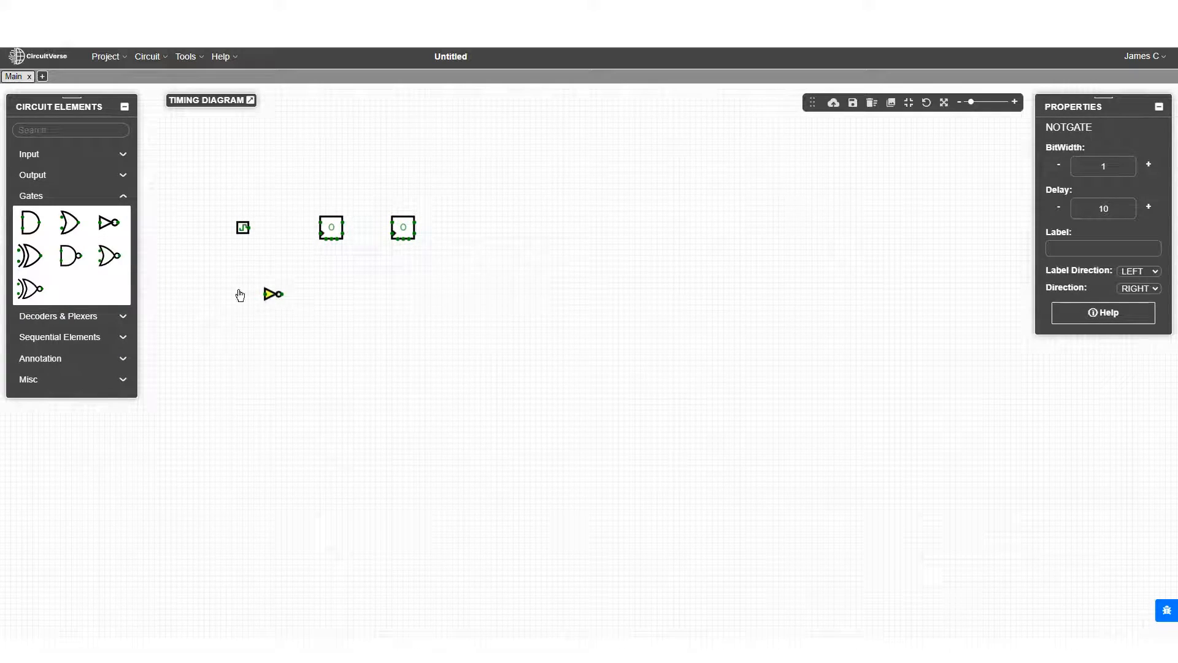
{"action": "left_click", "coordinate": [32, 257]}
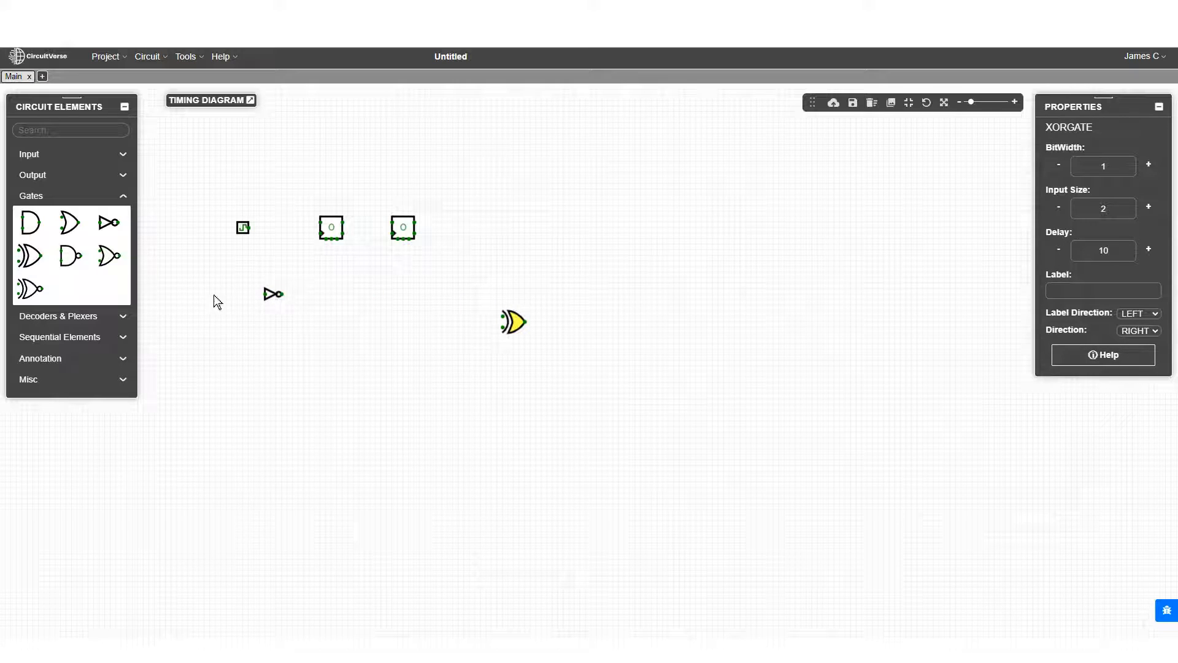
{"action": "left_click", "coordinate": [32, 287]}
{"action": "left_click", "coordinate": [516, 384]}
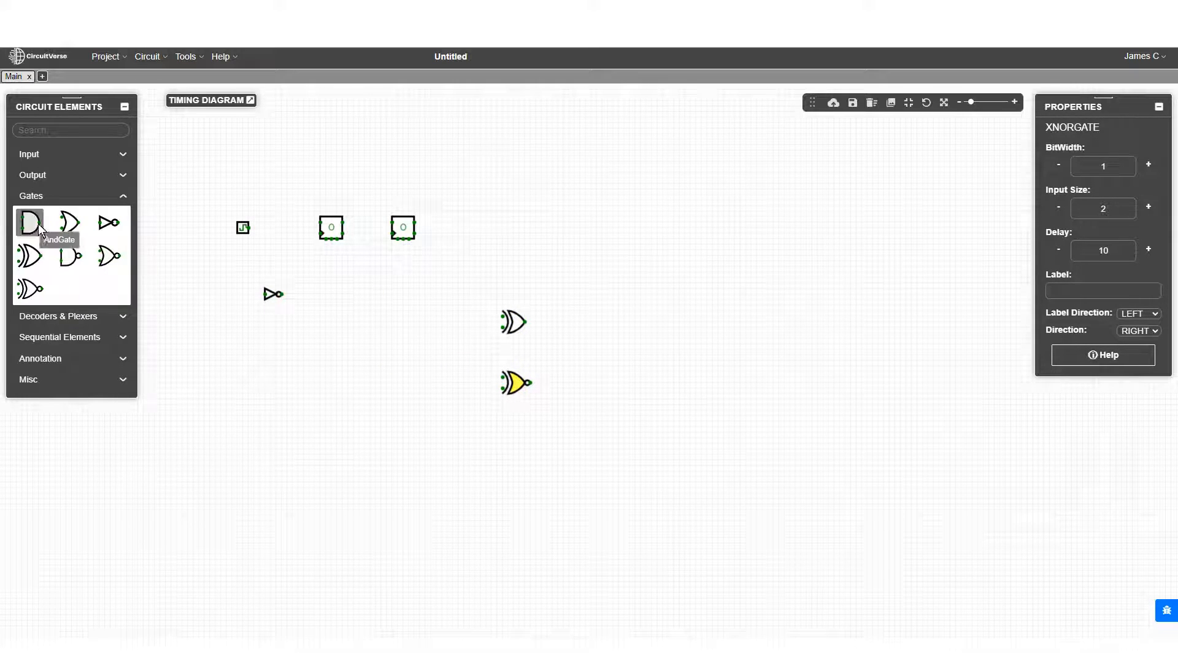
- Place an AND gate after each of the XOR and XNOR gates, and an OR gate after the two AND gates
{"action": "left_click", "coordinate": [31, 222]}
{"action": "left_click", "coordinate": [582, 327]}
{"action": "left_click", "coordinate": [31, 222]}
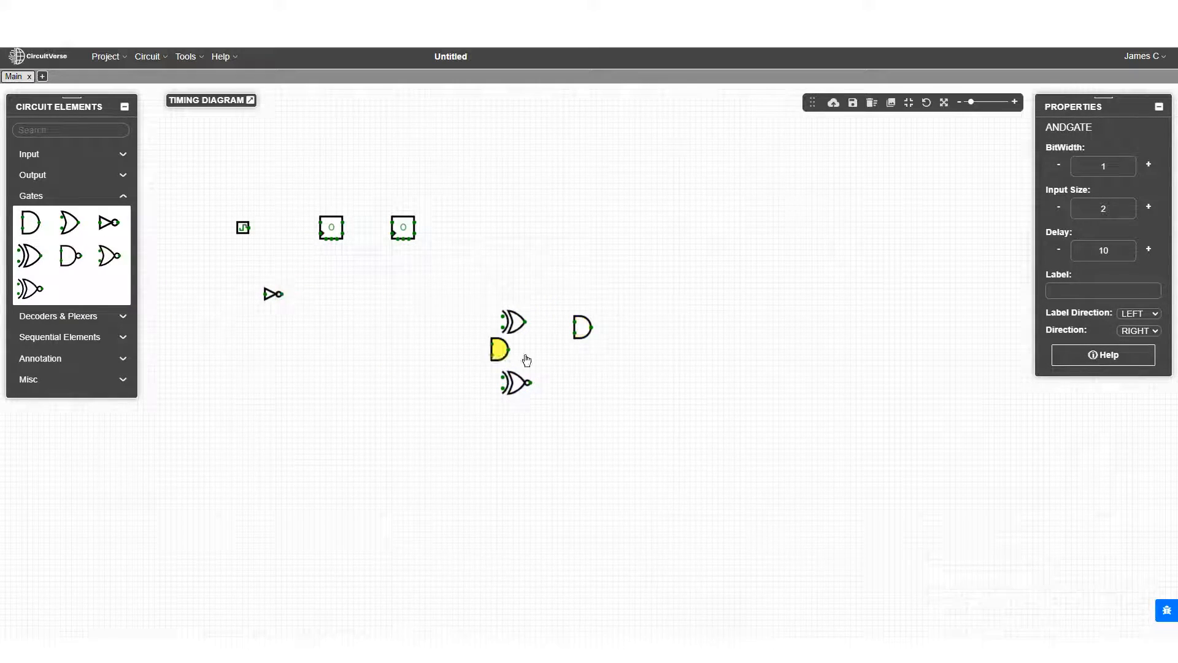
{"action": "left_click", "coordinate": [581, 381]}
{"action": "left_click", "coordinate": [71, 223]}
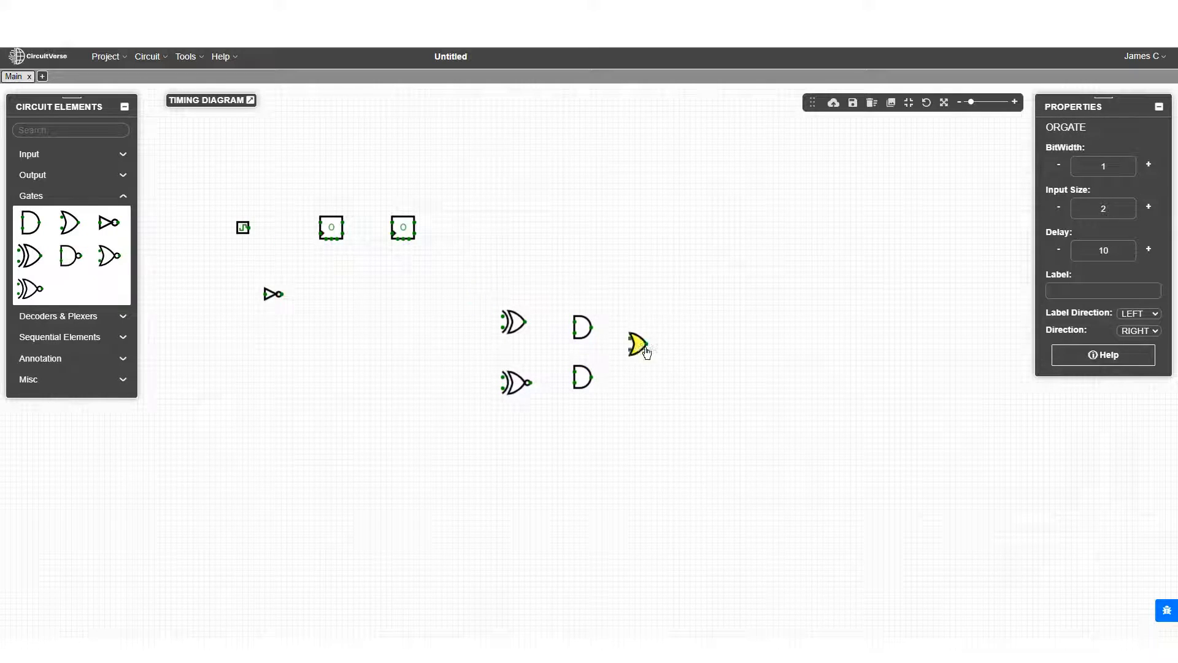
{"action": "left_click", "coordinate": [648, 356]}
{"action": "left_click", "coordinate": [1058, 207]}
{"action": "left_click", "coordinate": [1058, 206]}
{"action": "left_click", "coordinate": [1059, 206]}
{"action": "left_click", "coordinate": [1059, 207]}
- Disable the circuit clock and wire the clock source to the NOT gate's input and a vertical line running down past it
{"action": "left_click", "coordinate": [746, 304]}
{"action": "scroll", "coordinate": [292, 264], "scroll_direction": "up", "scroll_amount": 4}
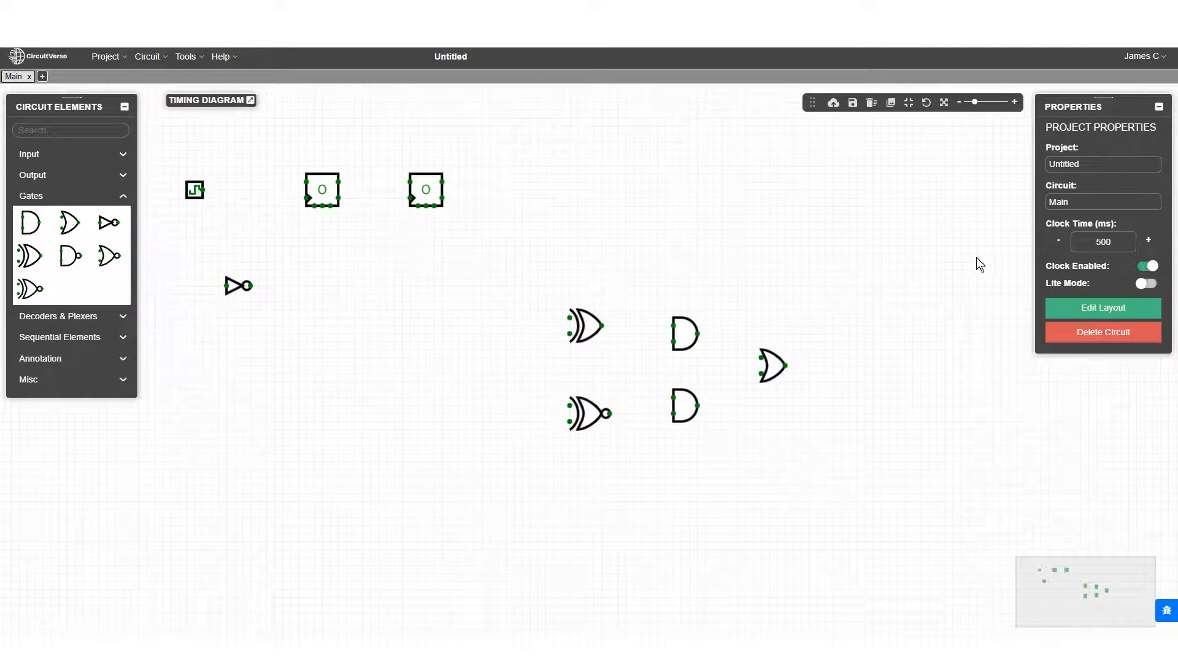
{"action": "left_click", "coordinate": [1147, 267]}
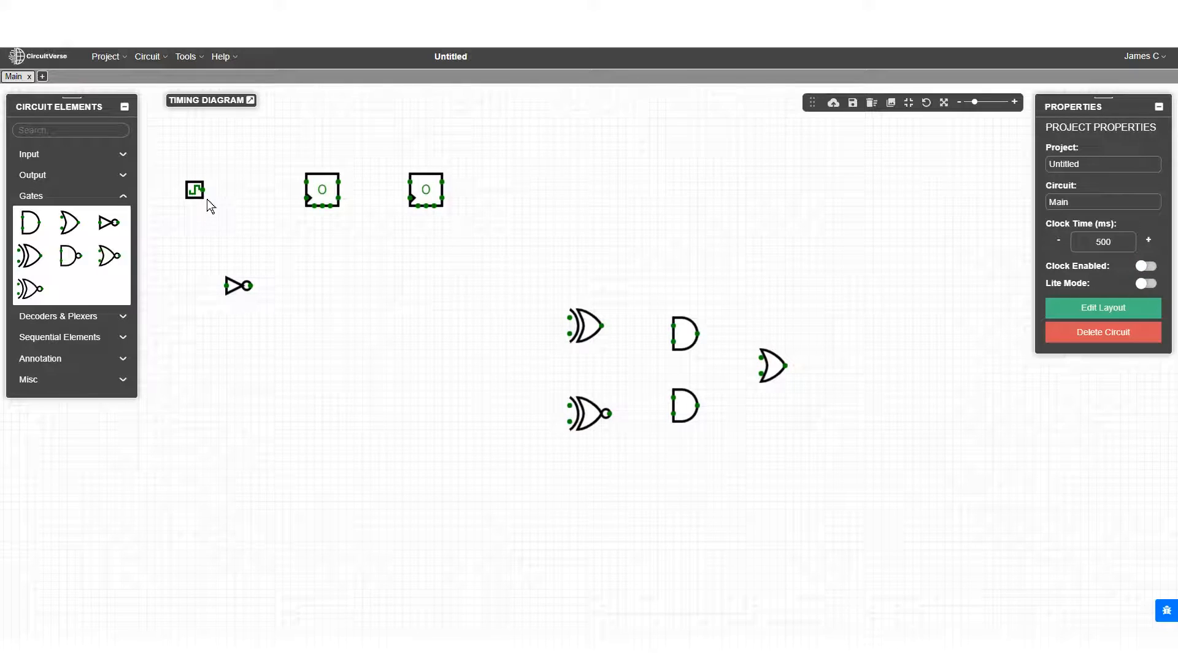
{"action": "left_click_drag", "start_coordinate": [203, 190], "coordinate": [219, 488]}
- Place a second clock source before the first flip-flop and wire it to the clock inputs of both flip-flops
{"action": "left_click", "coordinate": [60, 336]}
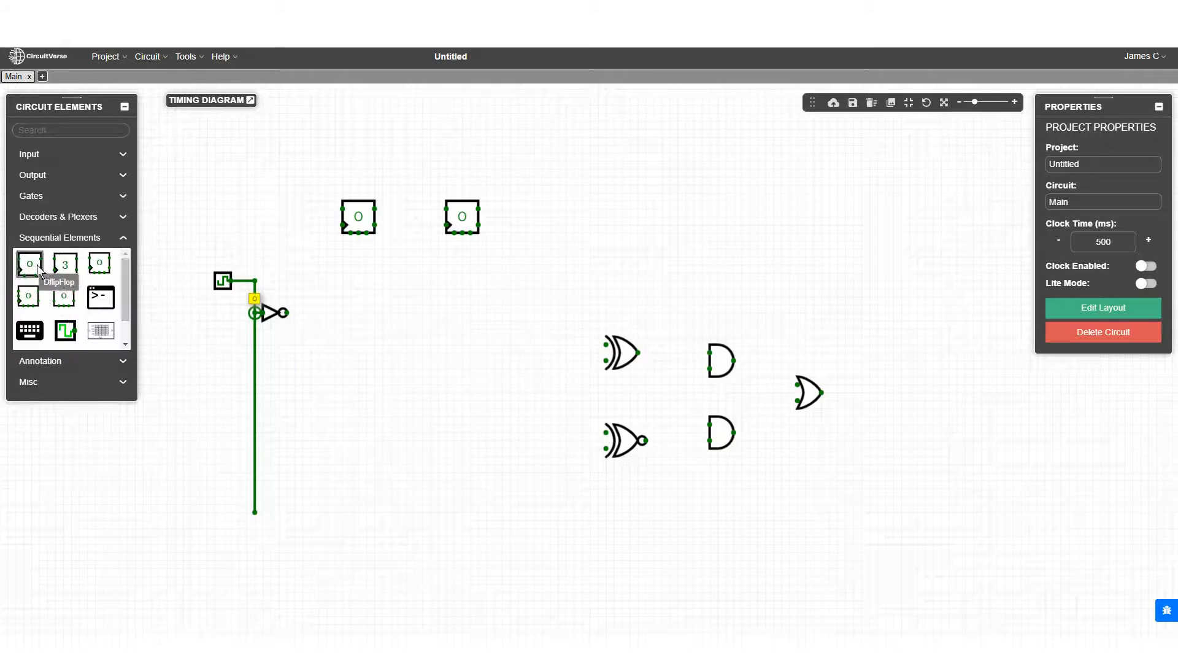
{"action": "left_click", "coordinate": [69, 330]}
{"action": "left_click", "coordinate": [239, 222]}
{"action": "left_click_drag", "start_coordinate": [240, 217], "coordinate": [328, 231]}
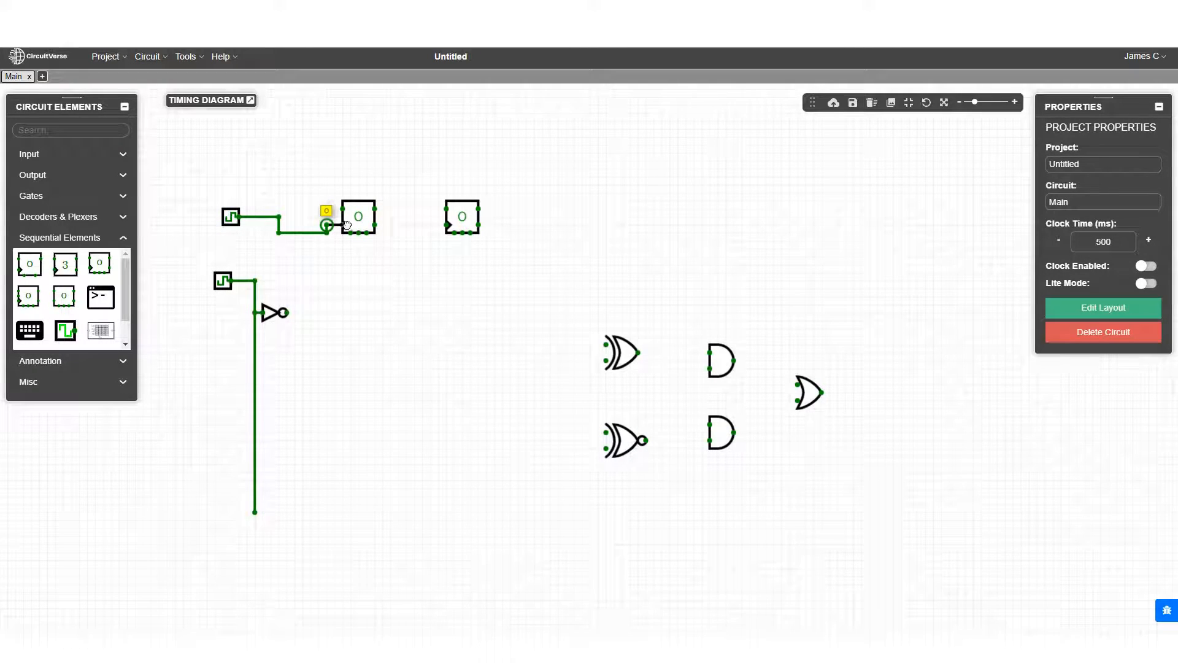
{"action": "scroll", "coordinate": [367, 274], "scroll_direction": "up", "scroll_amount": 2}
{"action": "left_click_drag", "start_coordinate": [465, 214], "coordinate": [320, 224]}
- Draw vertical lines down from the NOT output and both Q outputs, and loop the first flip-flop's inverted output to its D input
{"action": "left_click_drag", "start_coordinate": [271, 322], "coordinate": [299, 529]}
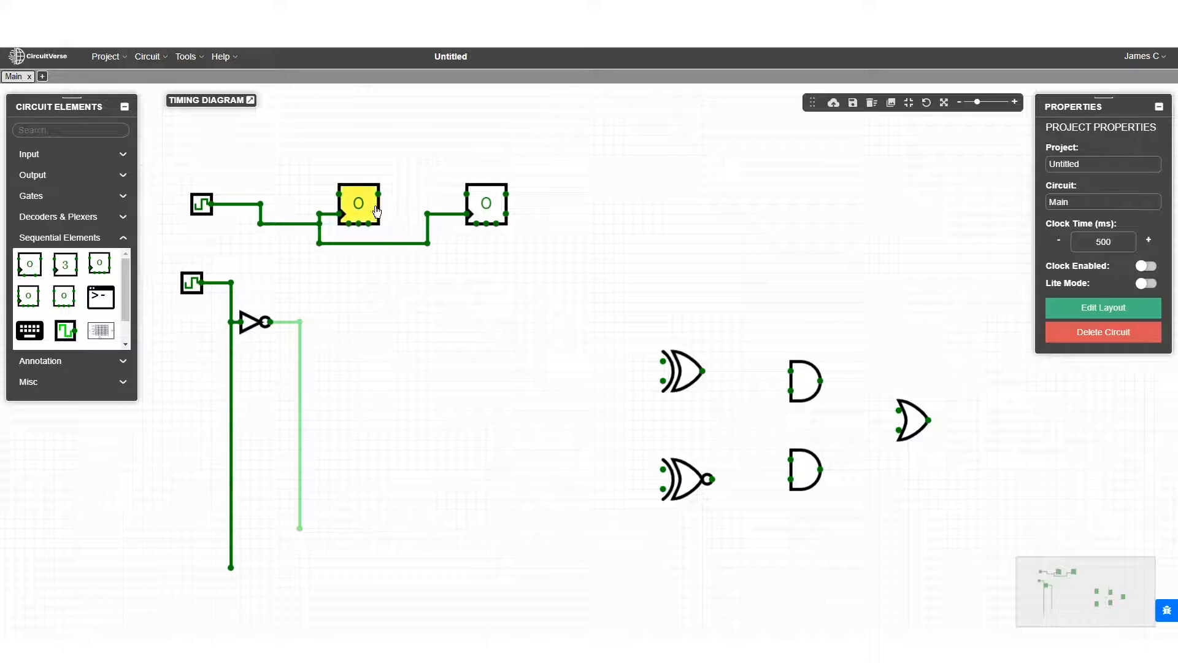
{"action": "left_click_drag", "start_coordinate": [378, 213], "coordinate": [417, 576]}
{"action": "mouse_move", "coordinate": [506, 194]}
{"action": "left_mouse_down"}
{"action": "mouse_move", "coordinate": [525, 194]}
{"action": "mouse_move", "coordinate": [528, 562]}
{"action": "left_mouse_up"}
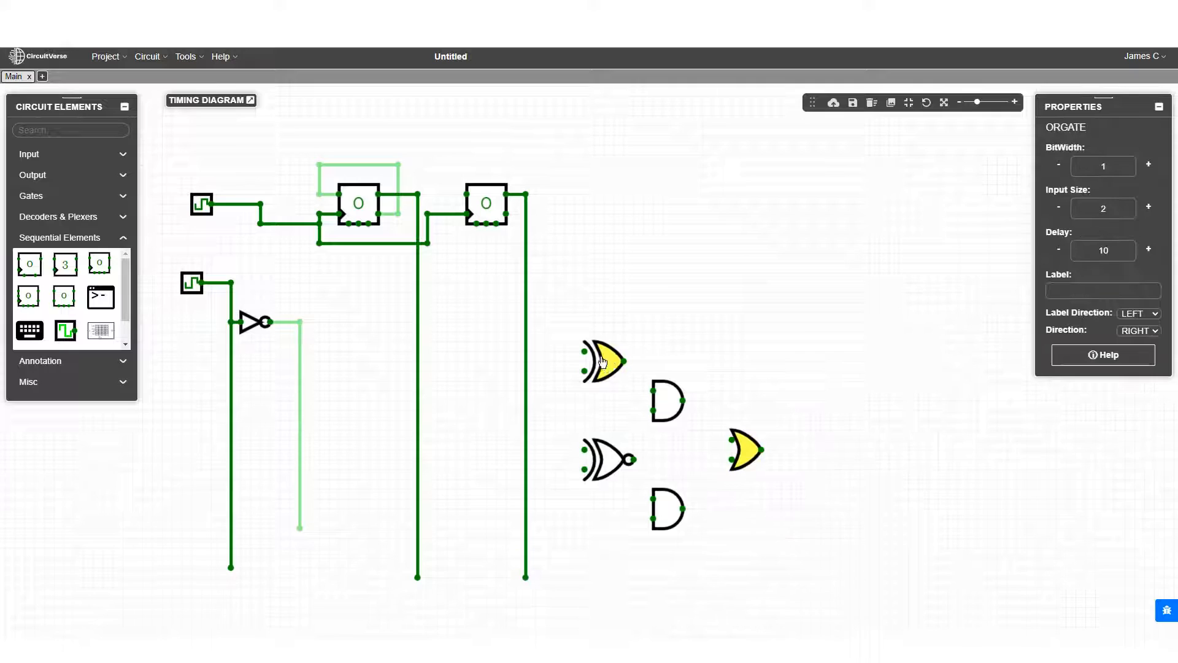
- Wire both Q lines into the XOR and XNOR gates, then join their outputs with the inverted and direct lines at the AND gates
{"action": "left_click_drag", "start_coordinate": [584, 352], "coordinate": [417, 371]}
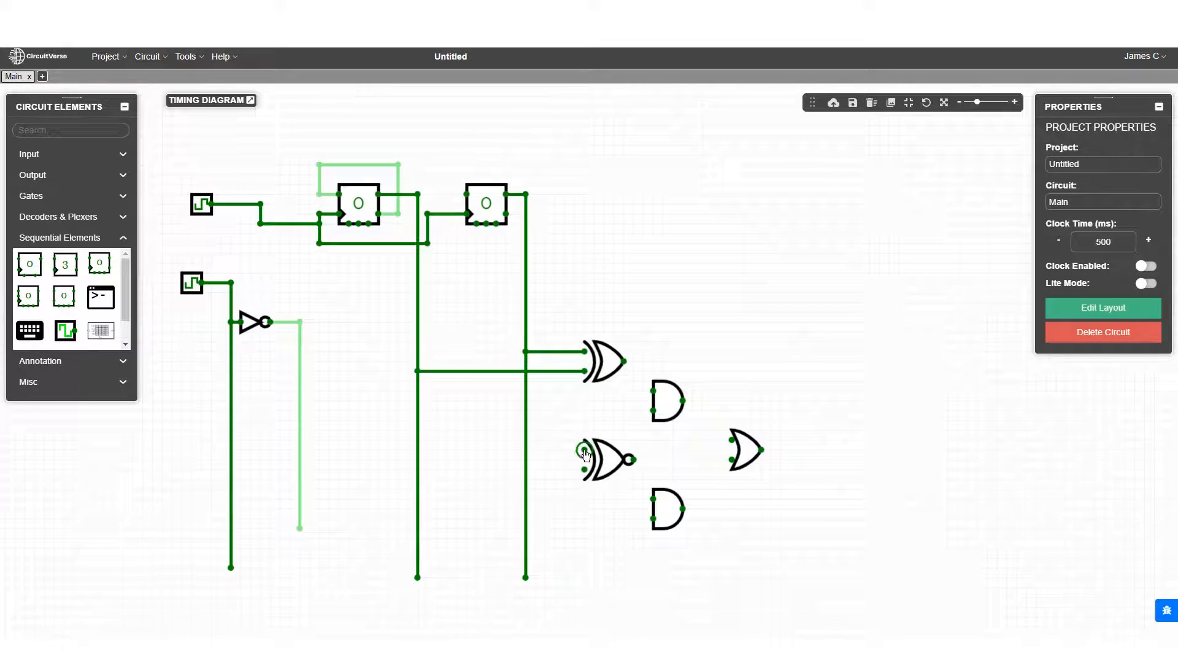
{"action": "mouse_move", "coordinate": [584, 450]}
{"action": "left_mouse_down"}
{"action": "mouse_move", "coordinate": [526, 450]}
{"action": "mouse_move", "coordinate": [521, 470]}
{"action": "mouse_move", "coordinate": [418, 469]}
{"action": "left_mouse_up"}
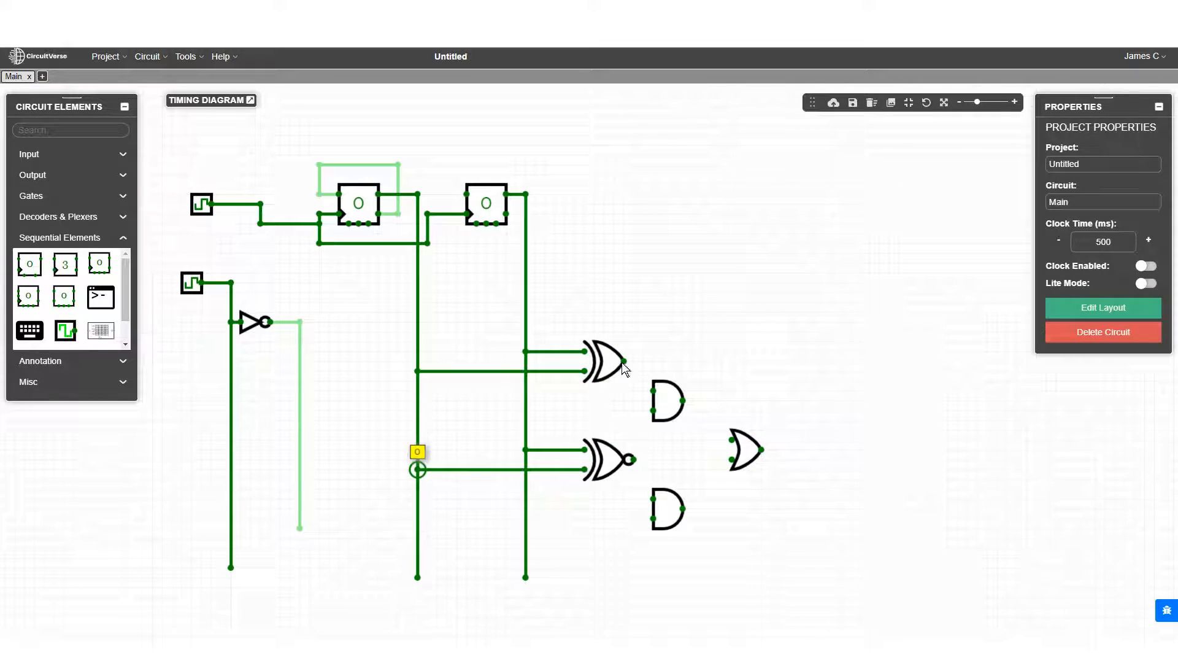
{"action": "mouse_move", "coordinate": [623, 361]}
{"action": "left_mouse_down"}
{"action": "mouse_move", "coordinate": [626, 390]}
{"action": "mouse_move", "coordinate": [653, 392]}
{"action": "mouse_move", "coordinate": [300, 410]}
{"action": "left_mouse_up"}
{"action": "mouse_move", "coordinate": [634, 460]}
{"action": "left_mouse_down"}
{"action": "mouse_move", "coordinate": [629, 490]}
{"action": "mouse_move", "coordinate": [654, 500]}
{"action": "mouse_move", "coordinate": [231, 519]}
{"action": "left_mouse_up"}
- Wire both AND outputs into the OR gate and route its output over the top to the second flip-flop's D input
{"action": "mouse_move", "coordinate": [683, 401]}
{"action": "left_mouse_down"}
{"action": "mouse_move", "coordinate": [703, 432]}
{"action": "mouse_move", "coordinate": [732, 440]}
{"action": "left_mouse_up"}
{"action": "mouse_move", "coordinate": [683, 508]}
{"action": "left_mouse_down"}
{"action": "mouse_move", "coordinate": [704, 464]}
{"action": "mouse_move", "coordinate": [732, 459]}
{"action": "mouse_move", "coordinate": [773, 355]}
{"action": "mouse_move", "coordinate": [761, 163]}
{"action": "mouse_move", "coordinate": [558, 153]}
{"action": "mouse_move", "coordinate": [450, 167]}
{"action": "mouse_move", "coordinate": [448, 194]}
{"action": "mouse_move", "coordinate": [467, 194]}
{"action": "left_mouse_up"}
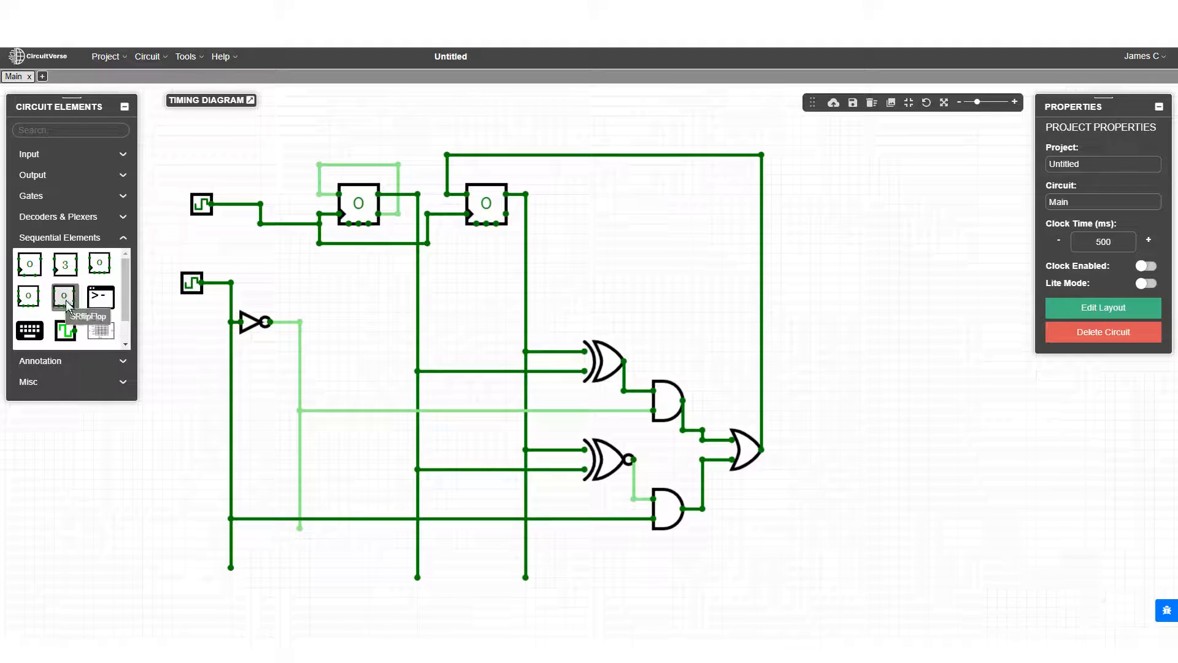
- Place a flag above the upper clock source, connect it to the clock line and set its identifier to Clock
{"action": "left_click", "coordinate": [116, 379]}
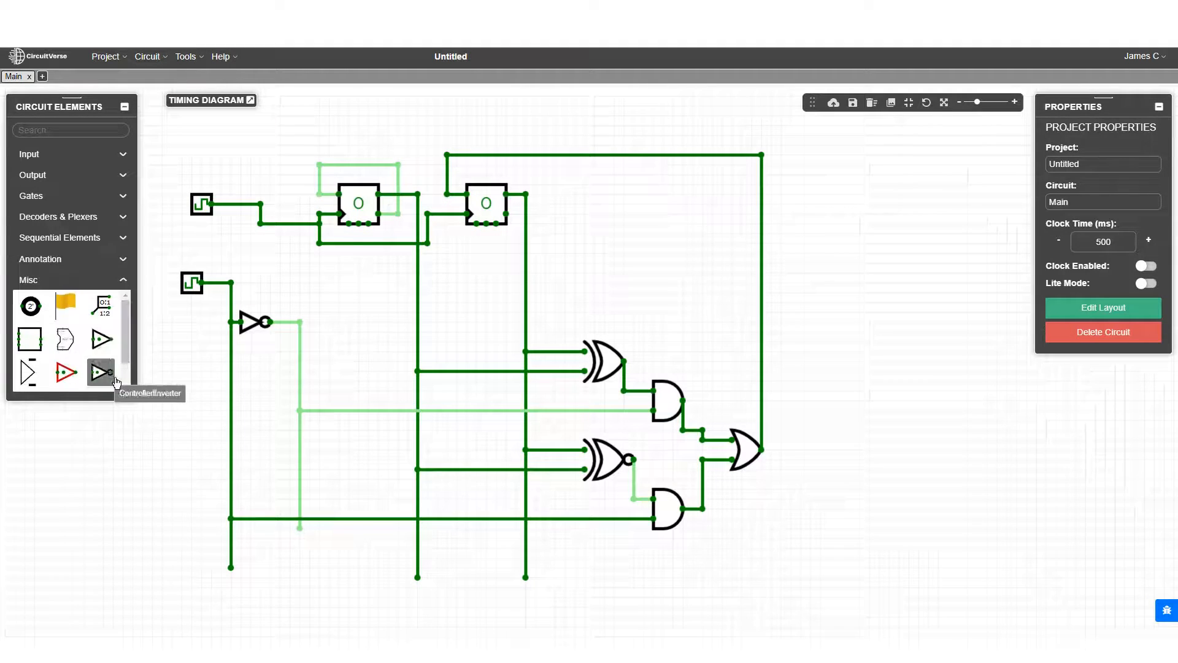
{"action": "left_click", "coordinate": [65, 304]}
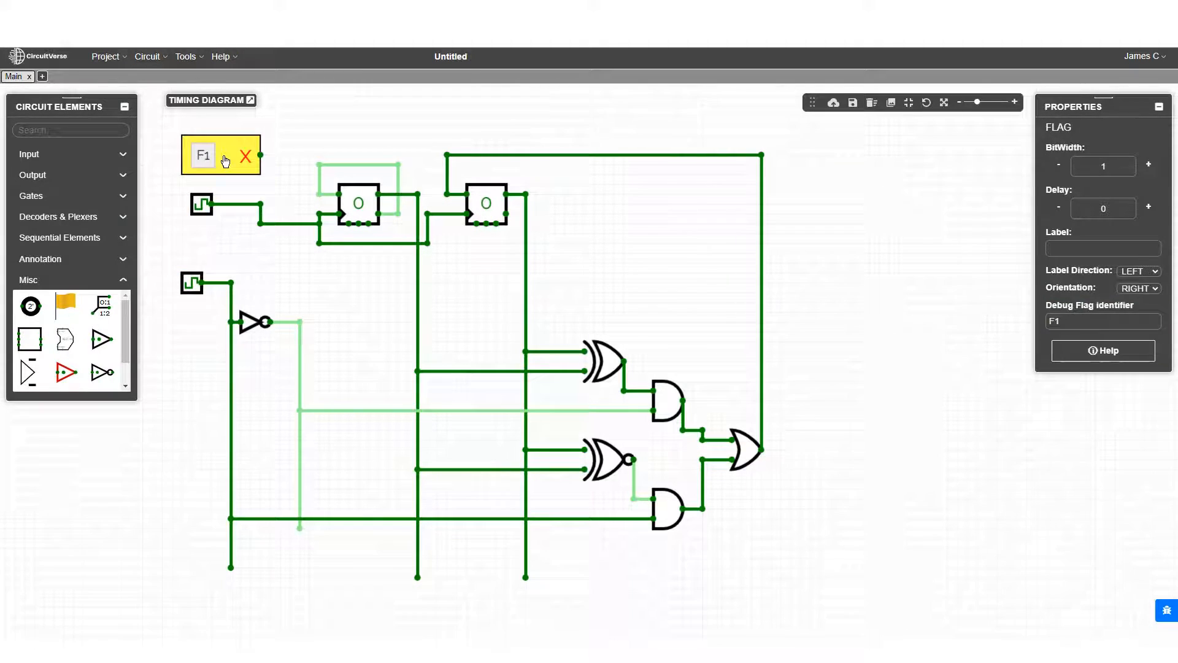
{"action": "left_click_drag", "start_coordinate": [260, 154], "coordinate": [260, 203]}
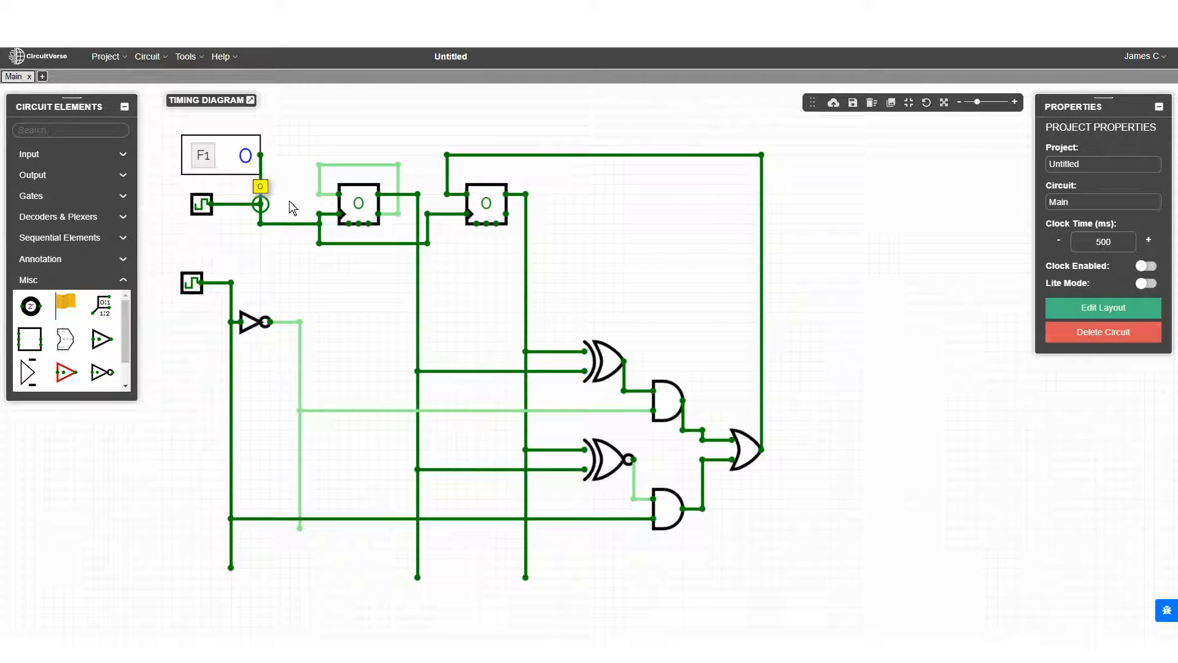
{"action": "left_click", "coordinate": [218, 157]}
{"action": "left_click_drag", "start_coordinate": [1066, 323], "coordinate": [1019, 320]}
{"action": "type", "text": "Clock"}
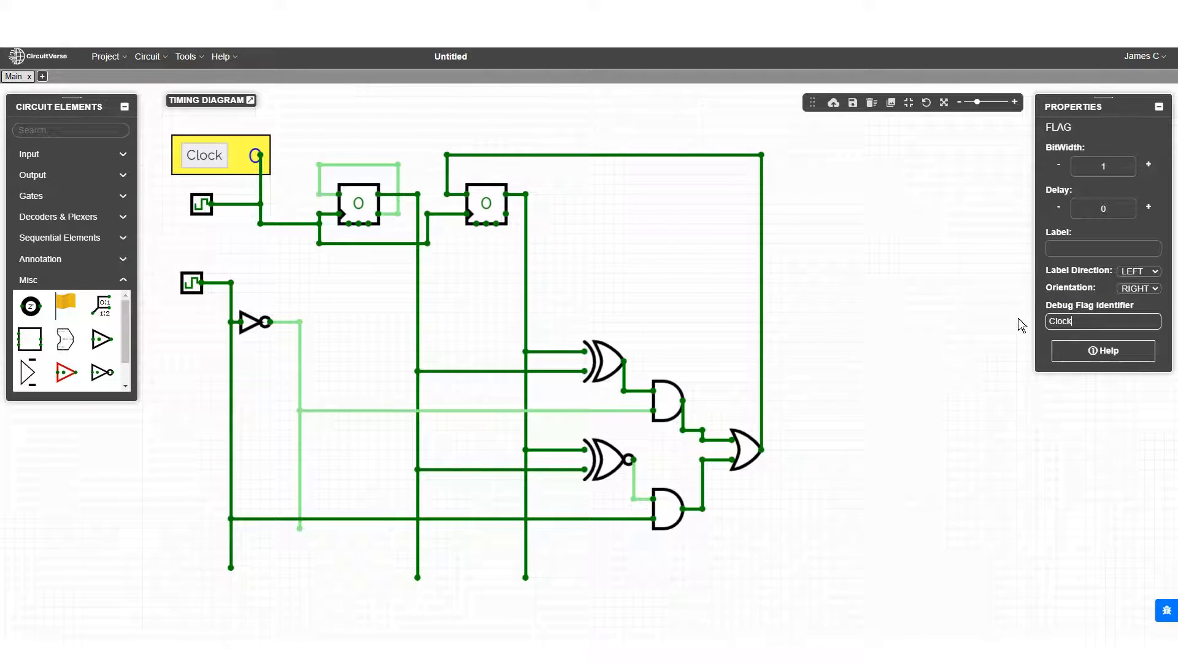
{"action": "left_click", "coordinate": [626, 295]}
- Attach a flag to the first flip-flop's Q line and set its identifier to QA
{"action": "left_click_drag", "start_coordinate": [64, 303], "coordinate": [417, 292]}
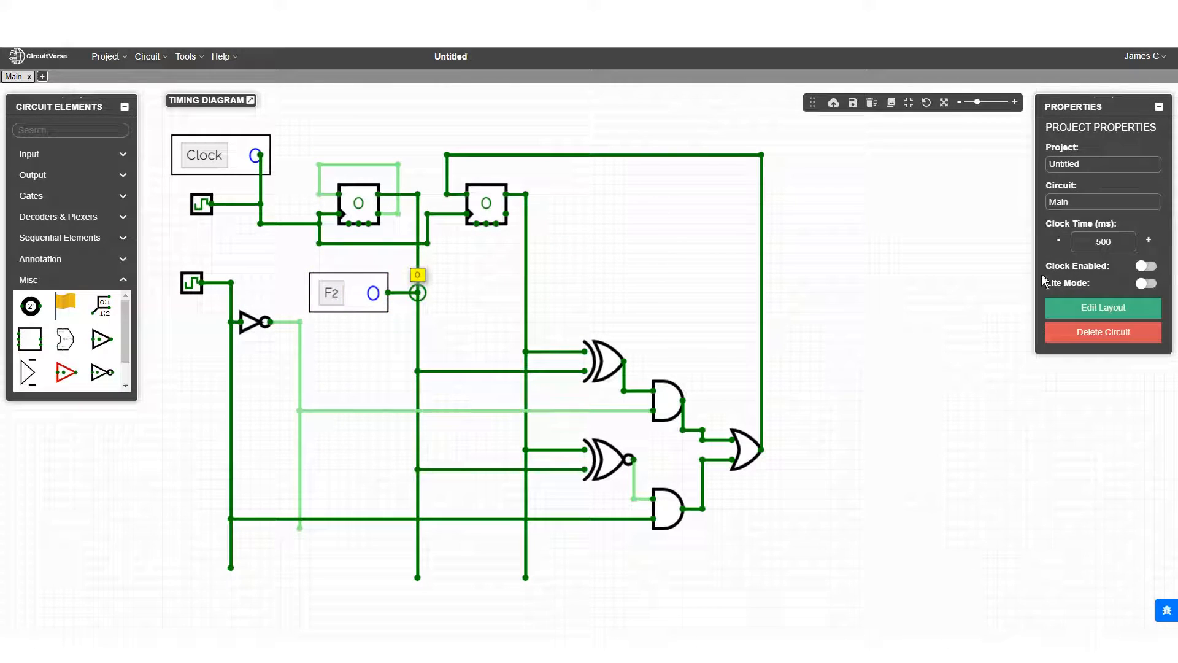
{"action": "left_click", "coordinate": [343, 292]}
{"action": "left_click", "coordinate": [1084, 319]}
{"action": "type", "text": "QA"}
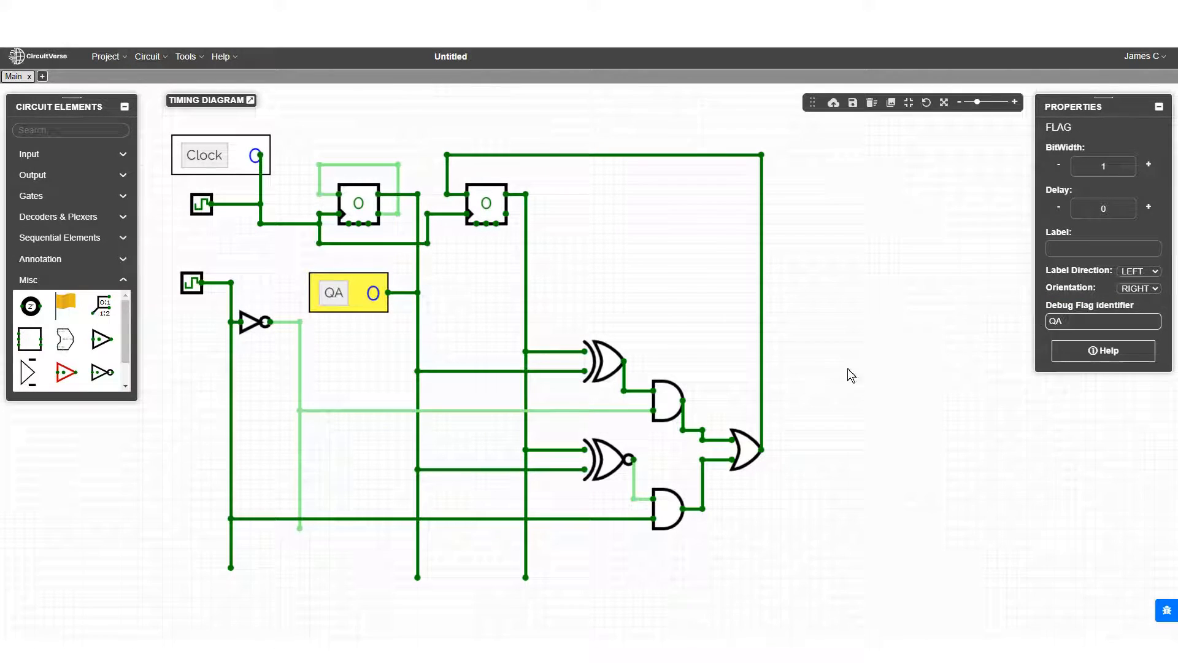
{"action": "left_click", "coordinate": [848, 368]}
- Attach a flag to the second flip-flop's Q line and set its identifier to QB
{"action": "left_click_drag", "start_coordinate": [65, 303], "coordinate": [515, 292]}
{"action": "left_click", "coordinate": [487, 297]}
{"action": "key", "text": "BackSpace"}
{"action": "key", "text": "BackSpace"}
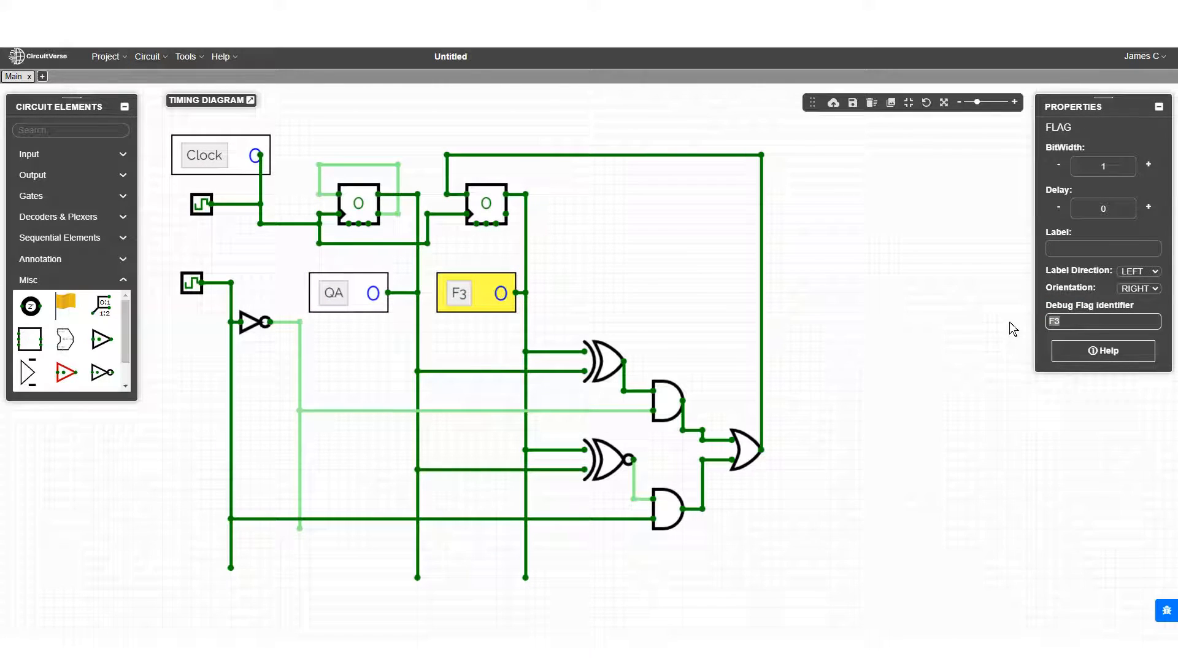
{"action": "type", "text": "QB"}
{"action": "left_click", "coordinate": [970, 332]}
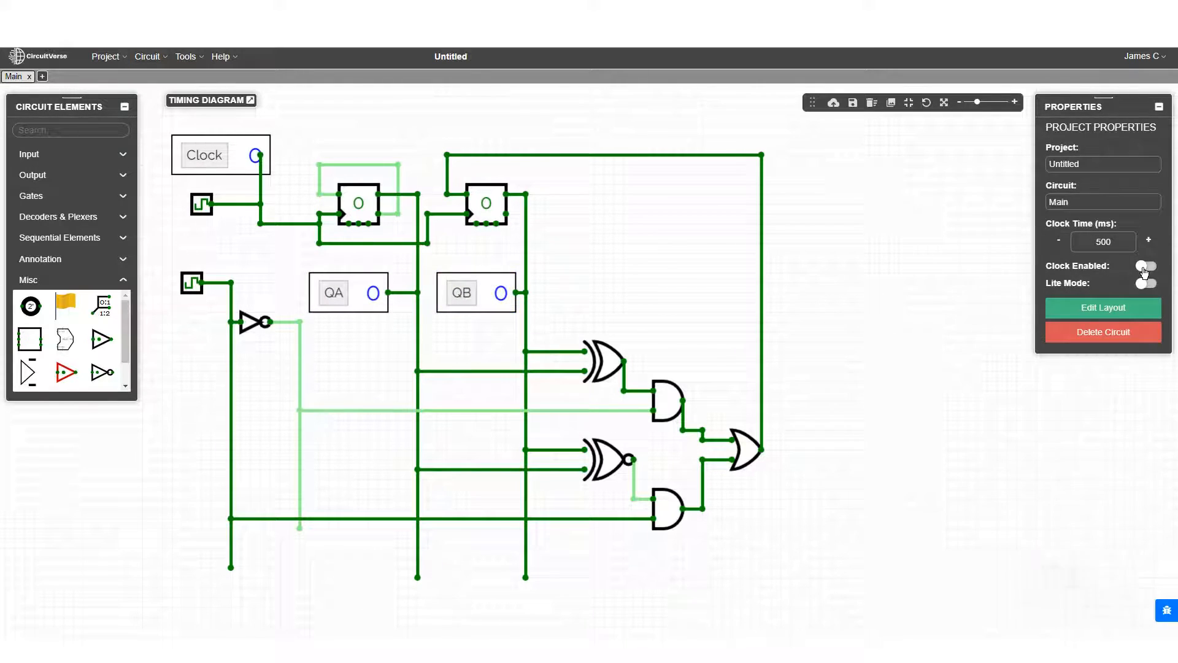
- Replace the lower clock source with an input element wired to the NOT gate and its vertical line
{"action": "left_click", "coordinate": [88, 157]}
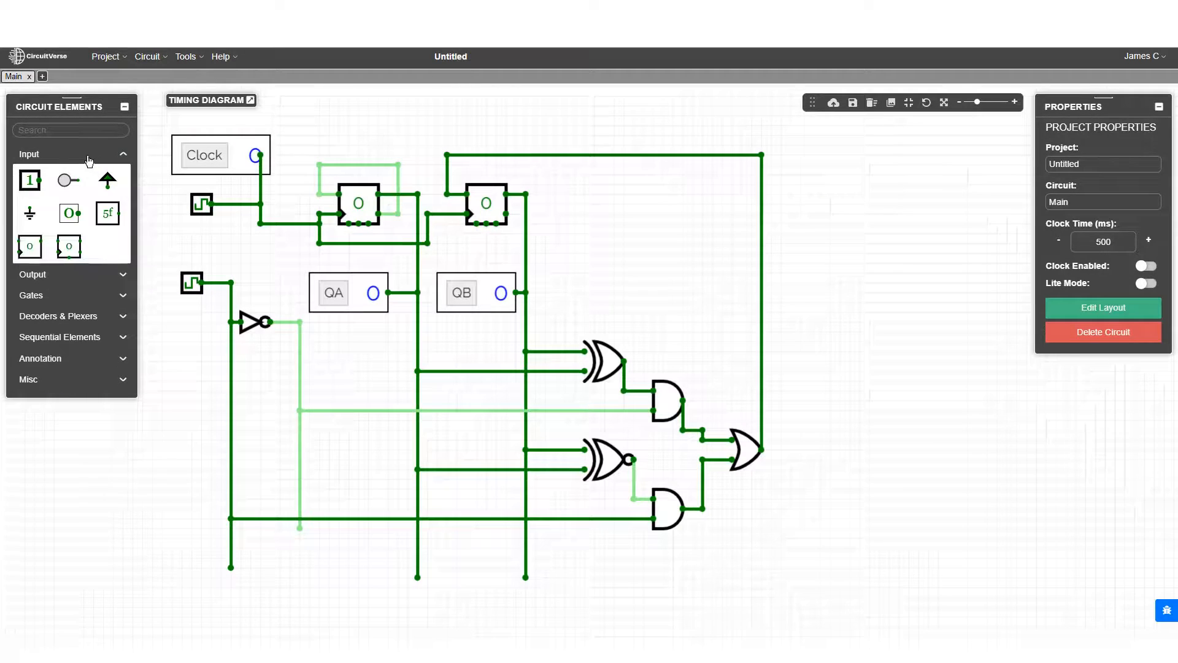
{"action": "left_click_drag", "start_coordinate": [31, 182], "coordinate": [231, 320]}
{"action": "key", "text": "Delete"}
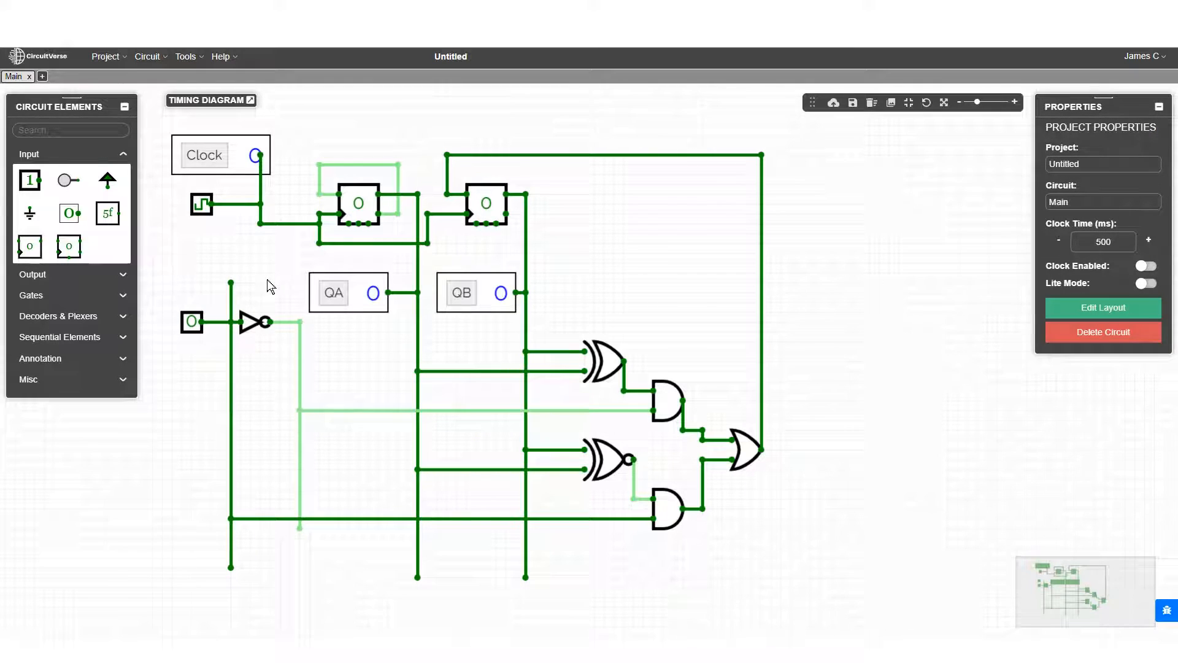
- Enable the circuit clock and set the input feeding the NOT gate to 1
{"action": "left_click", "coordinate": [1144, 270]}
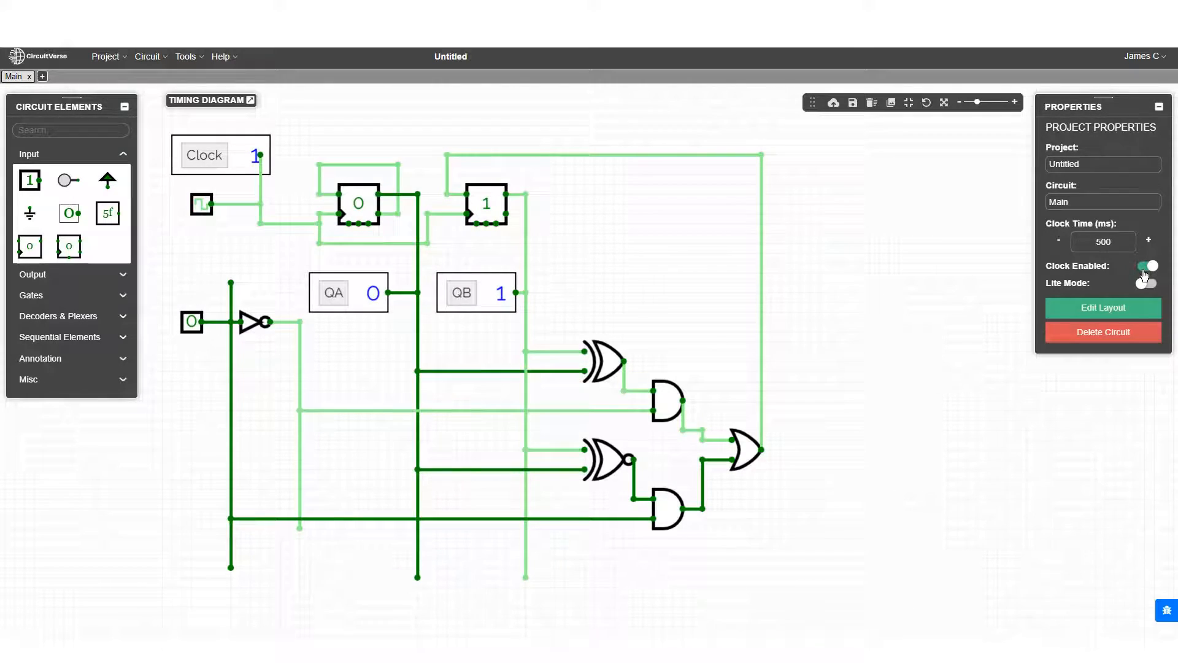
{"action": "left_click", "coordinate": [196, 325]}
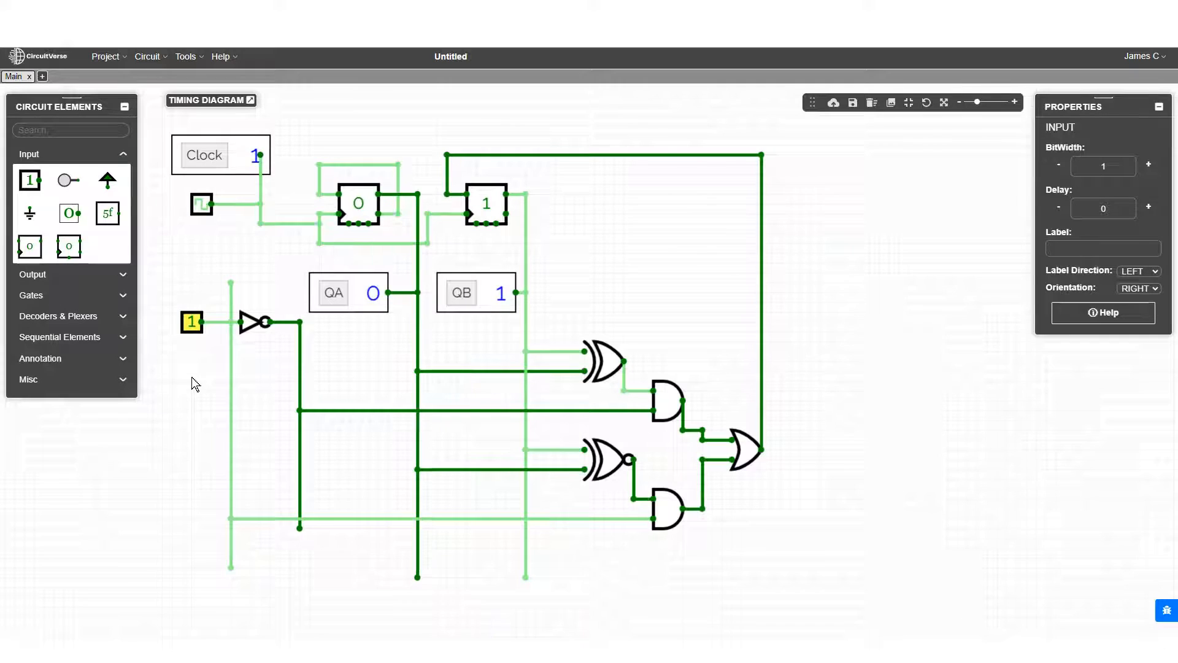
- Open the timing diagram, increase its height and move it clear of the Clock flag
{"action": "left_click", "coordinate": [251, 101]}
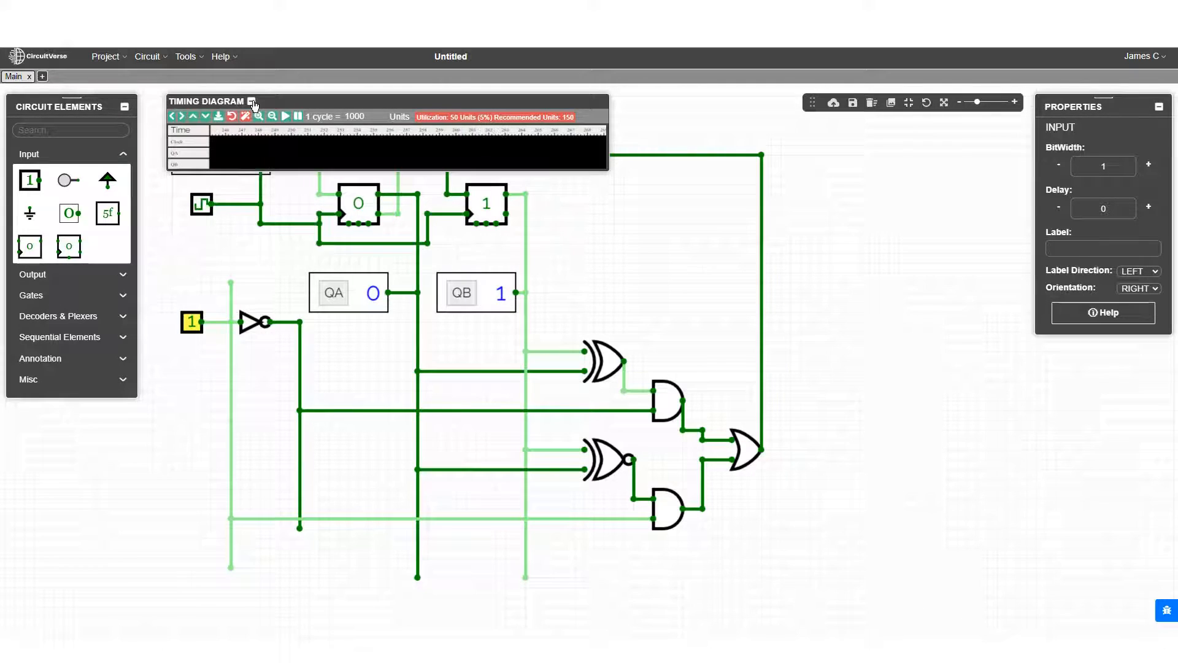
{"action": "left_click", "coordinate": [207, 119]}
{"action": "left_click", "coordinate": [206, 119]}
{"action": "left_click", "coordinate": [207, 120]}
{"action": "left_click", "coordinate": [207, 119]}
{"action": "left_click", "coordinate": [207, 119]}
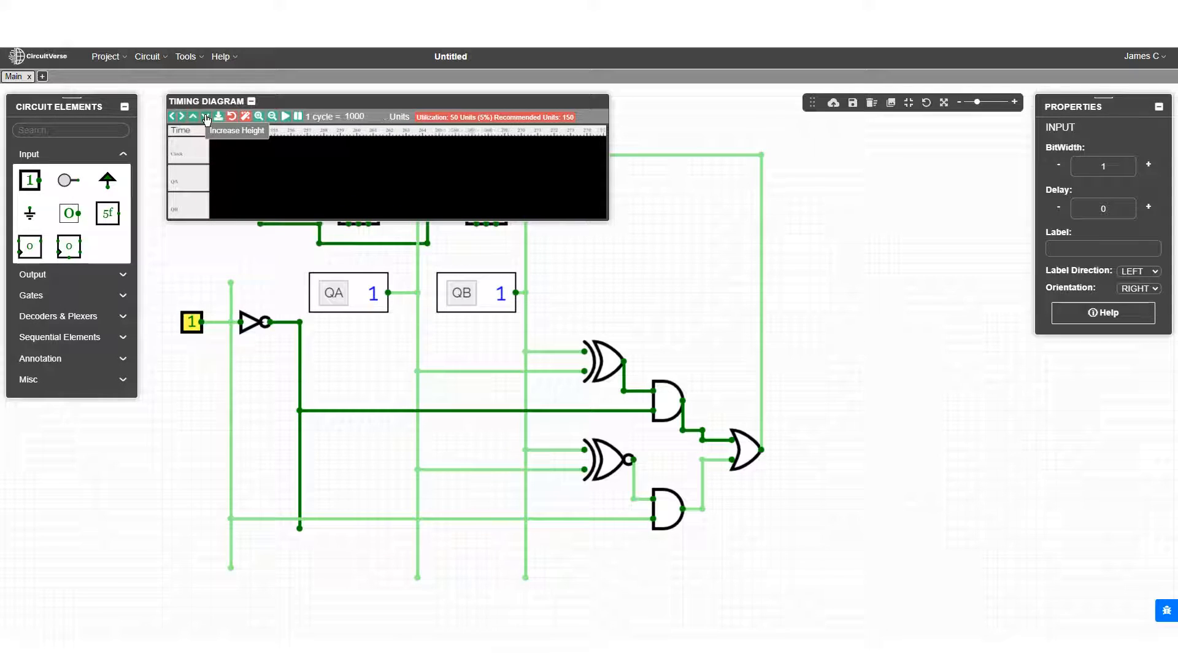
{"action": "left_click", "coordinate": [207, 119]}
{"action": "left_click_drag", "start_coordinate": [295, 100], "coordinate": [431, 119]}
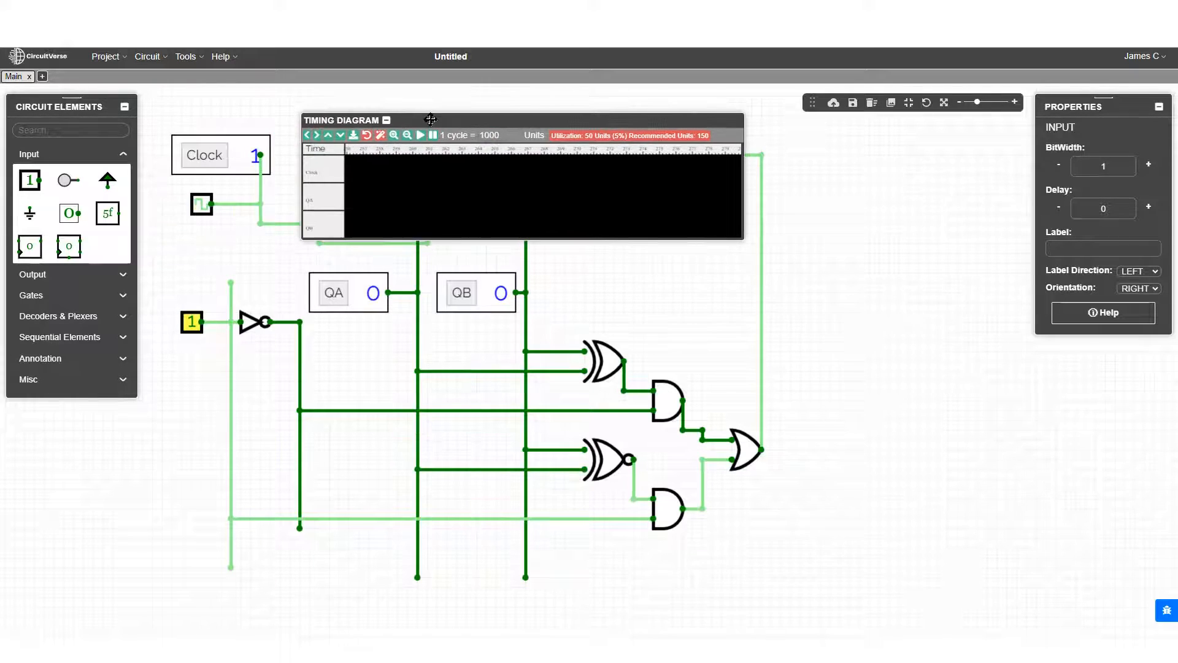
- Save the project online under the name UpDown
{"action": "left_click", "coordinate": [122, 58]}
{"action": "left_click", "coordinate": [125, 99]}
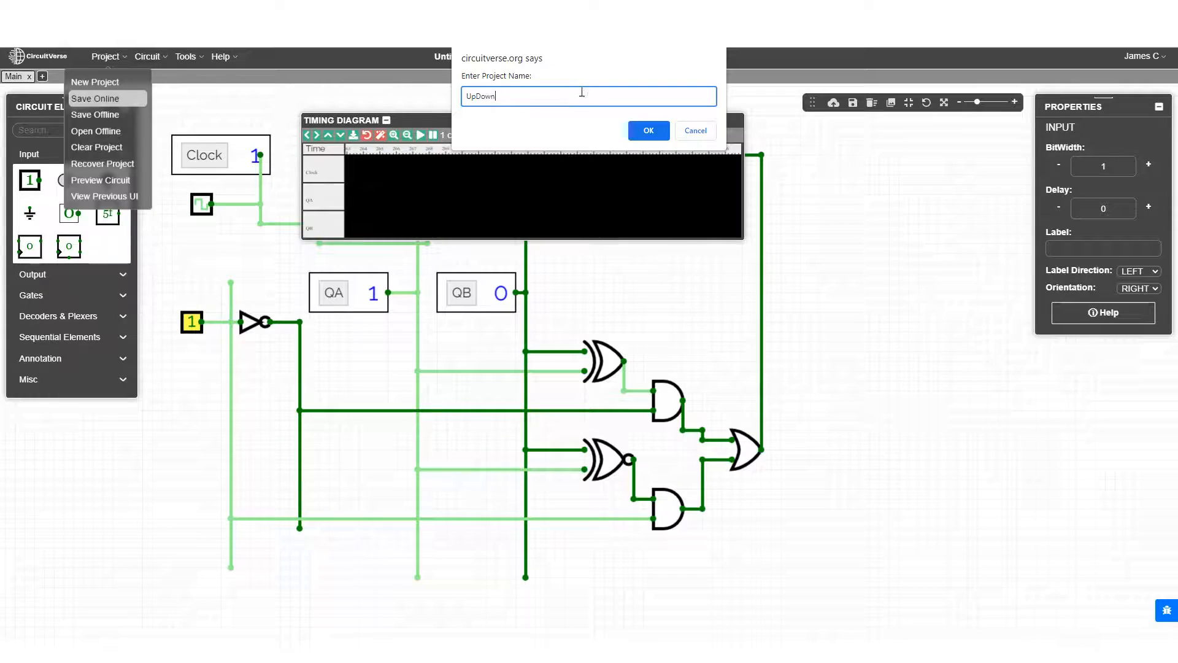
{"action": "left_click", "coordinate": [648, 130]}
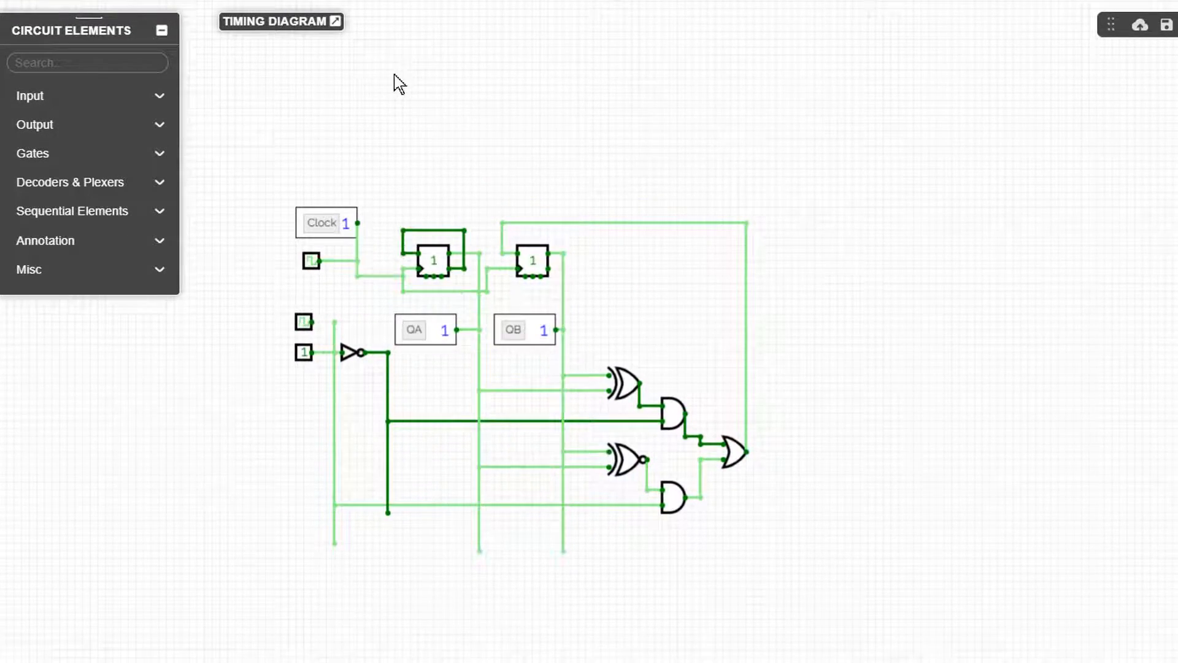
- Open the timing diagram above the circuit and increase its height to show the Clock, QA and QB traces
{"action": "left_click_drag", "start_coordinate": [369, 133], "coordinate": [352, 163]}
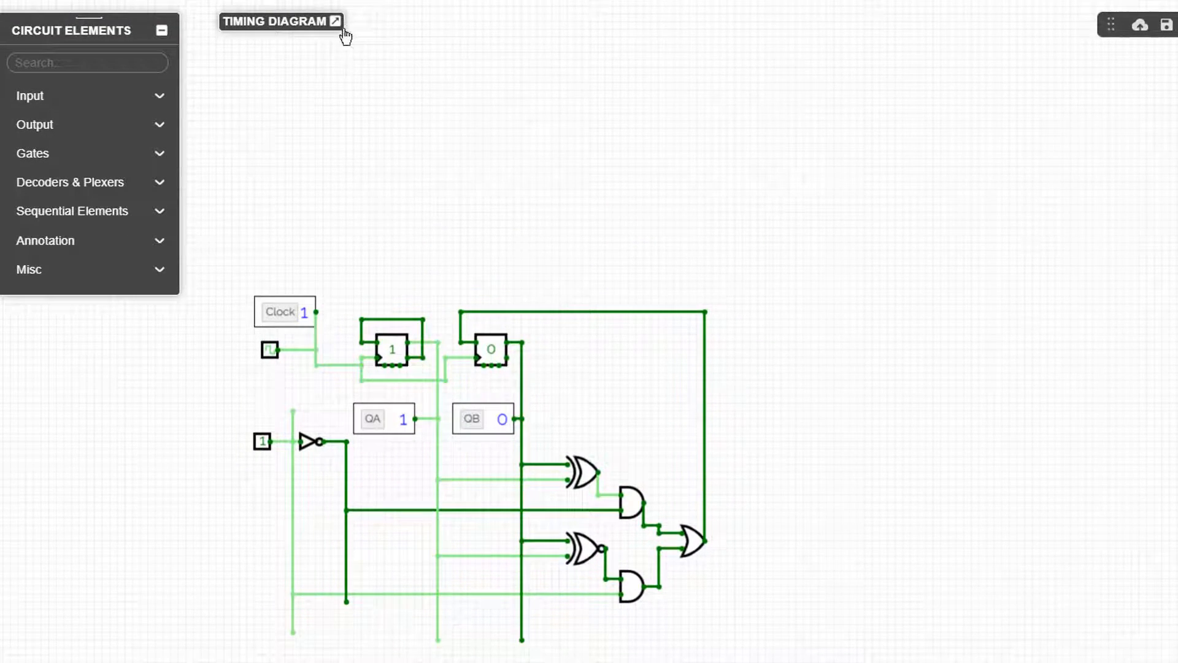
{"action": "left_click", "coordinate": [336, 24]}
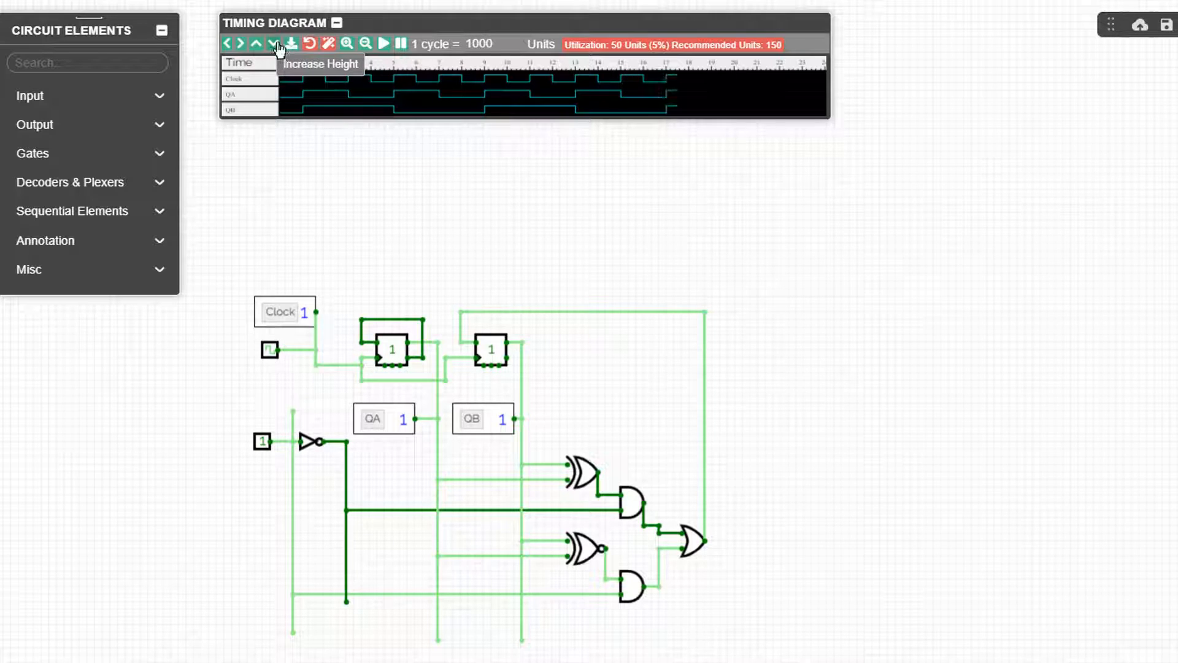
{"action": "left_click", "coordinate": [274, 44]}
{"action": "left_click", "coordinate": [273, 44]}
{"action": "left_click", "coordinate": [273, 44]}
{"action": "left_click", "coordinate": [273, 44]}
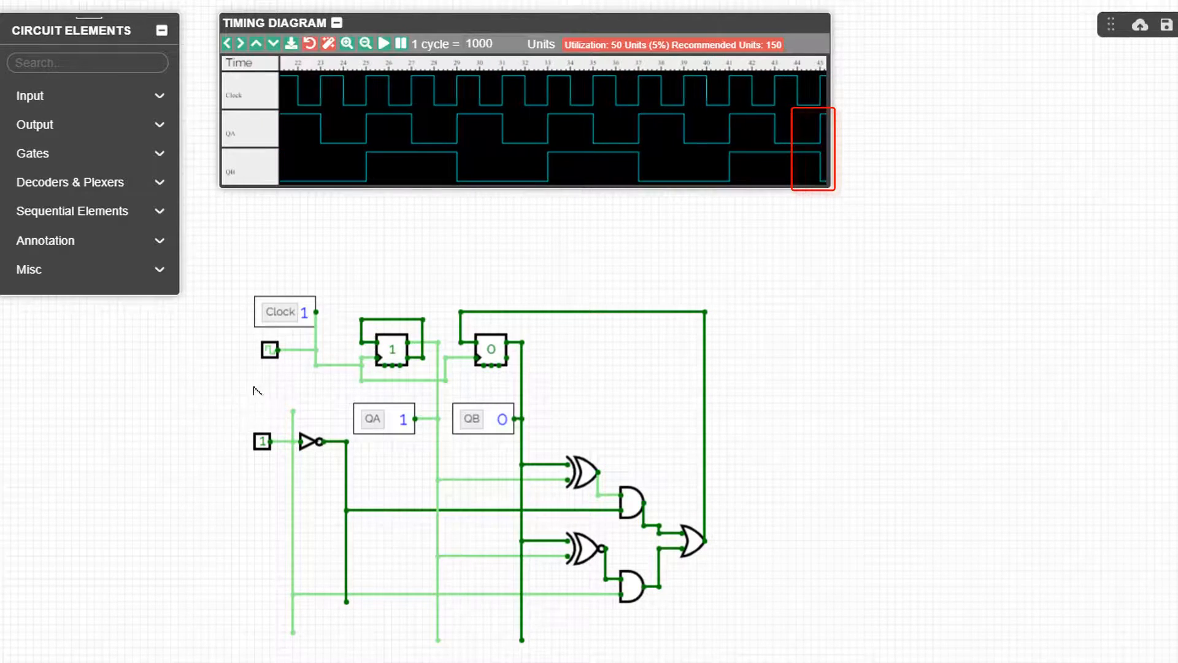
- Switch the input feeding the NOT gate to 0 while the simulation runs
{"action": "left_click", "coordinate": [262, 442]}
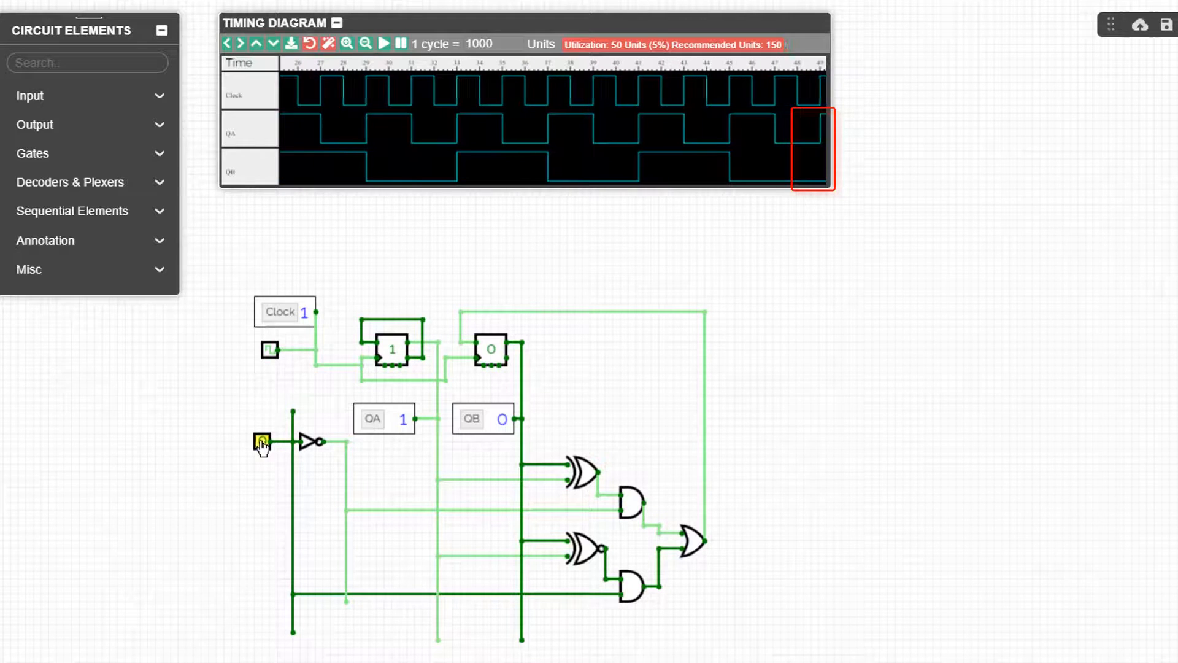